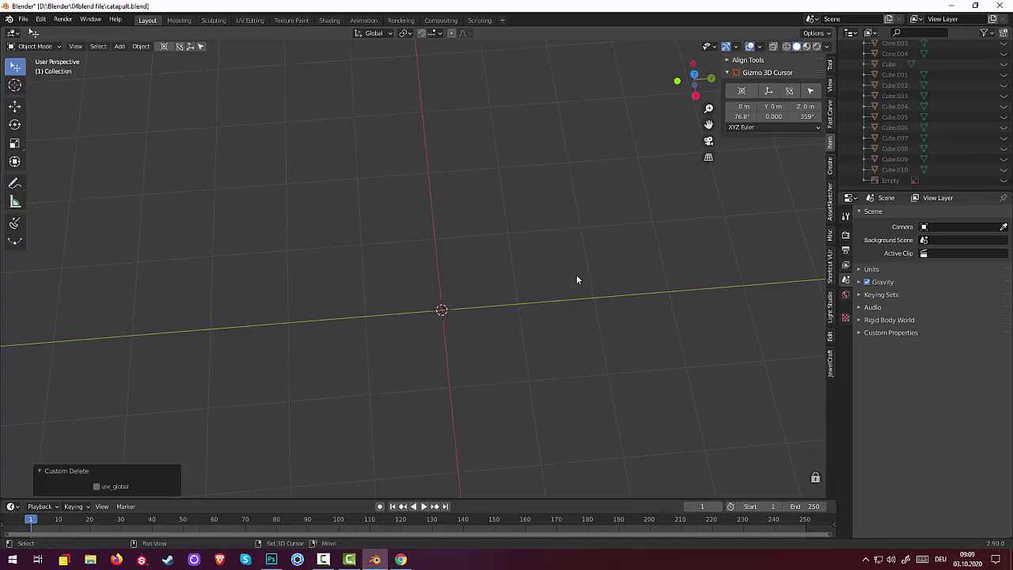
Add a Bezier curve at the world origin and orbit so it lies along the red X axis
key(shift+a)
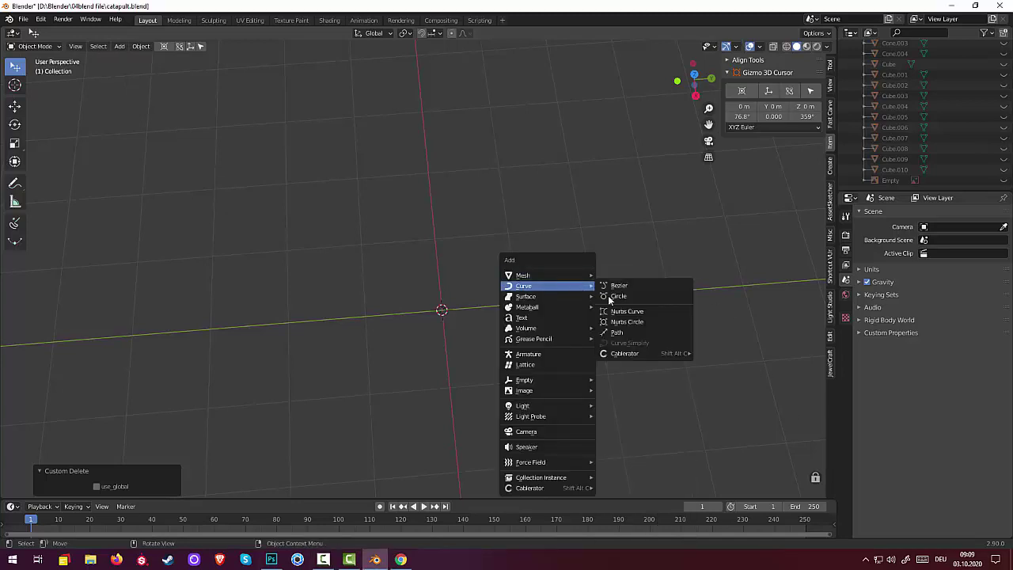
mouse_move(524, 286)
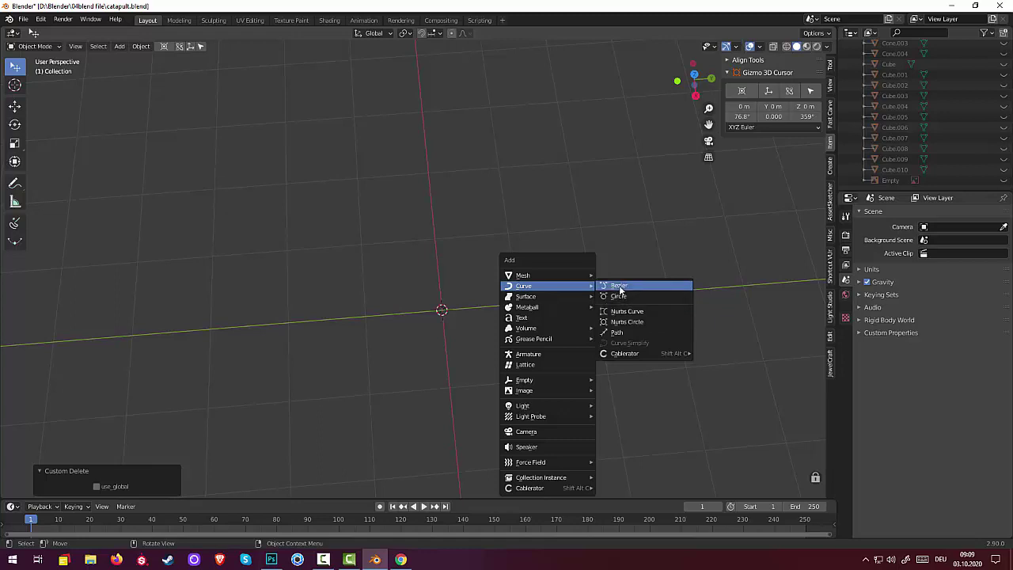
click(620, 287)
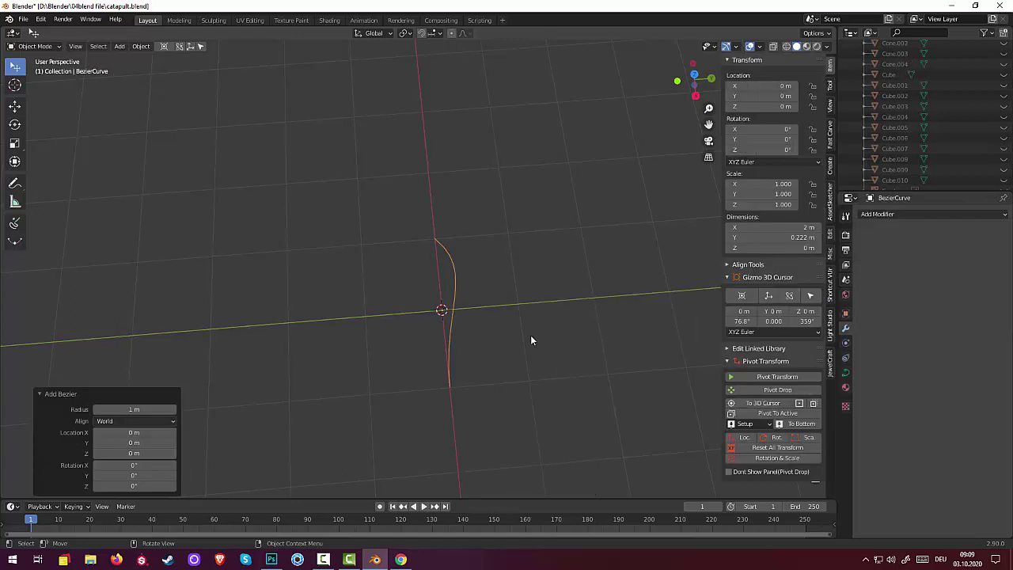
middle_drag(519, 349, 649, 373)
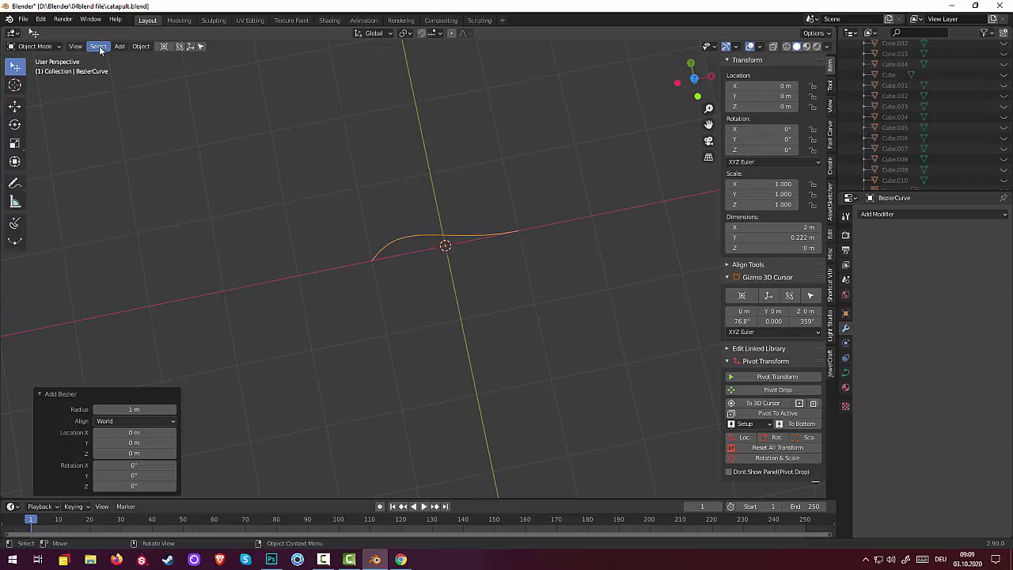
In Edit Mode, move the right endpoint's handle up and then down to give the curve a wave
click(36, 46)
click(36, 71)
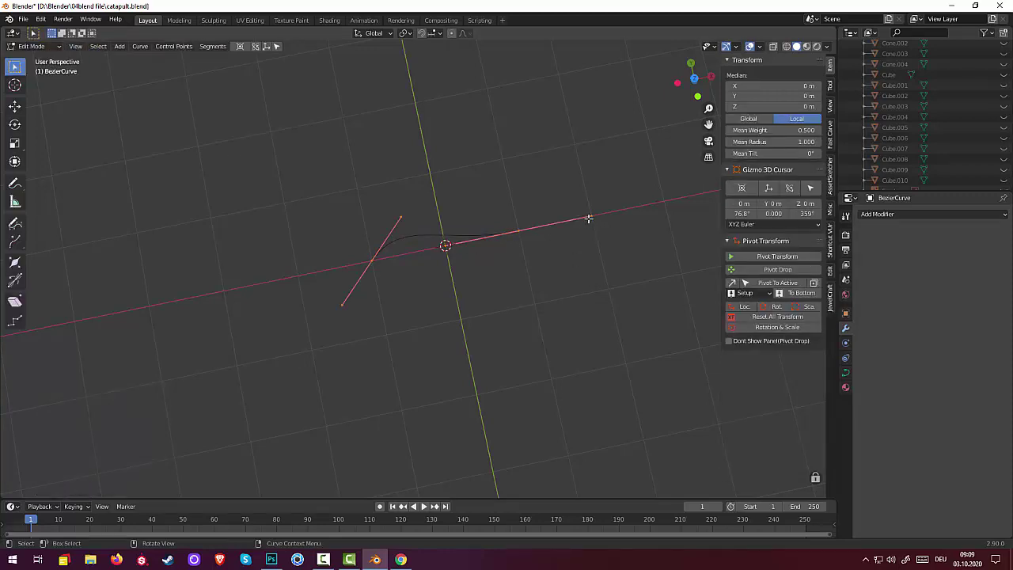
click(480, 267)
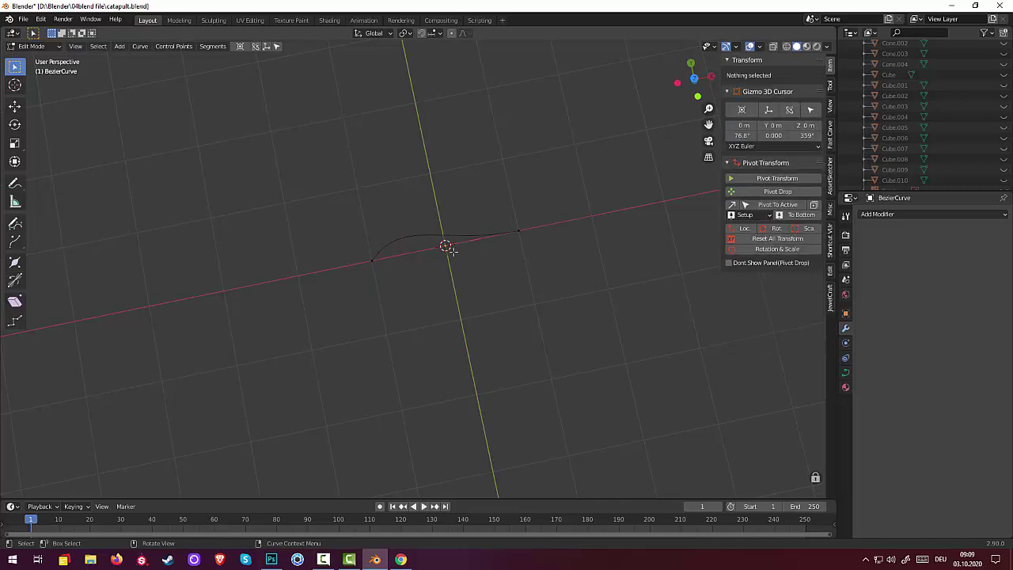
middle_drag(459, 261, 464, 257)
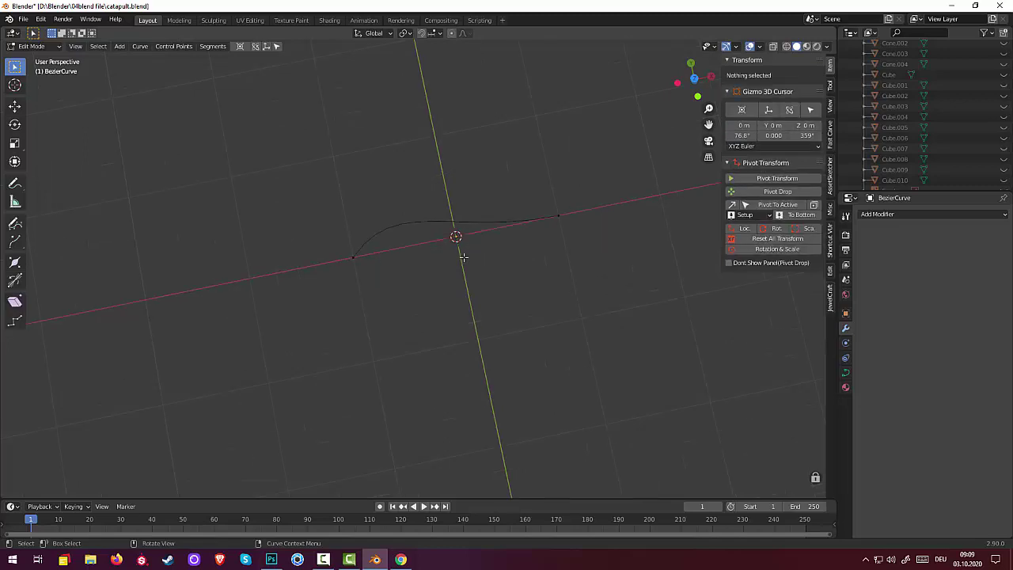
click(560, 217)
click(456, 235)
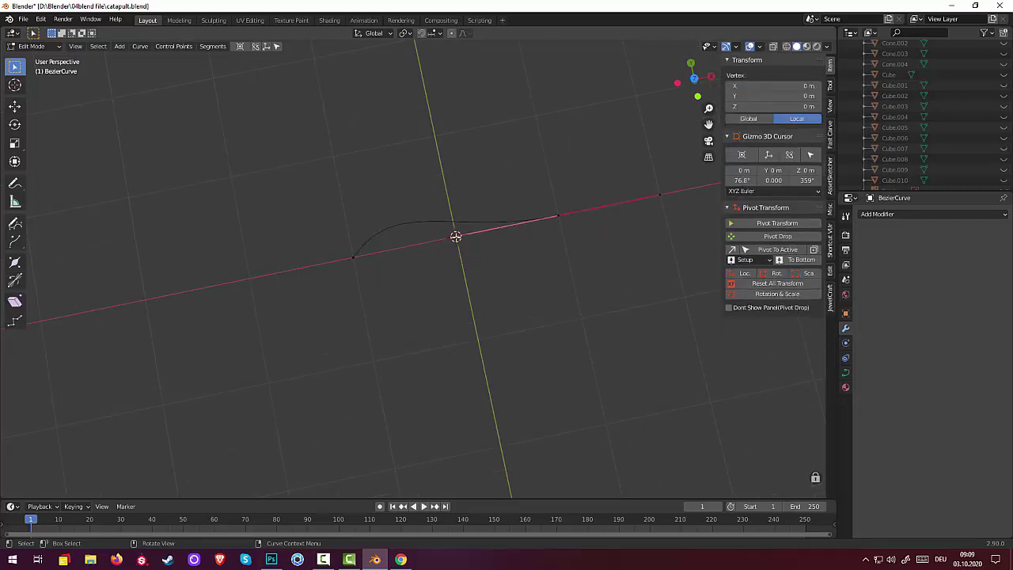
key(g)
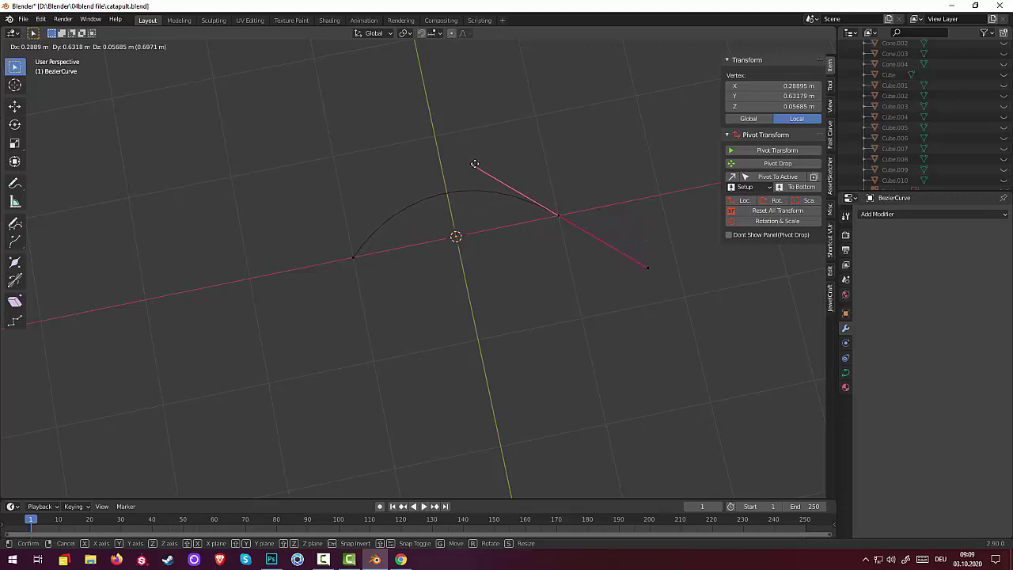
click(477, 165)
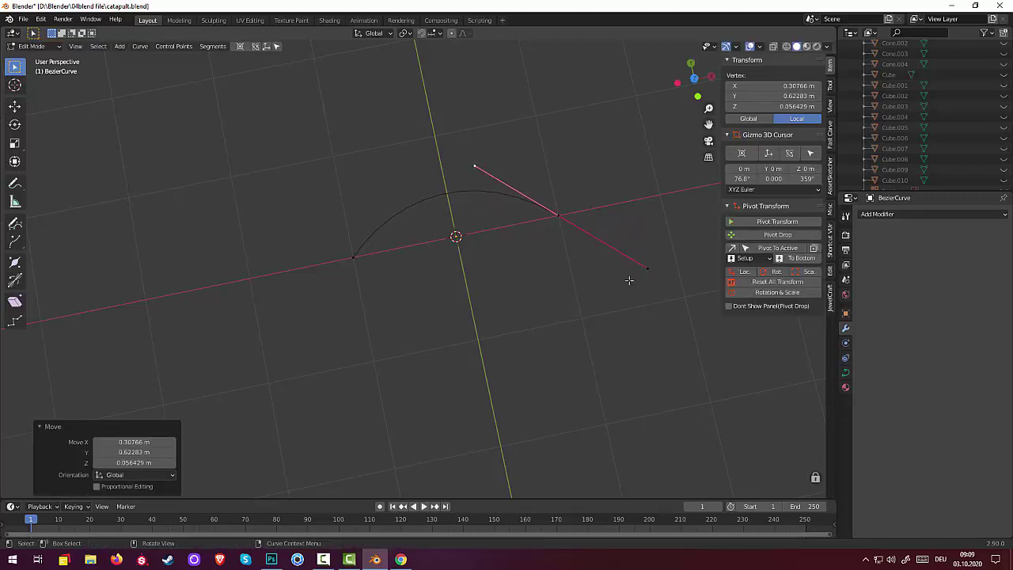
click(476, 166)
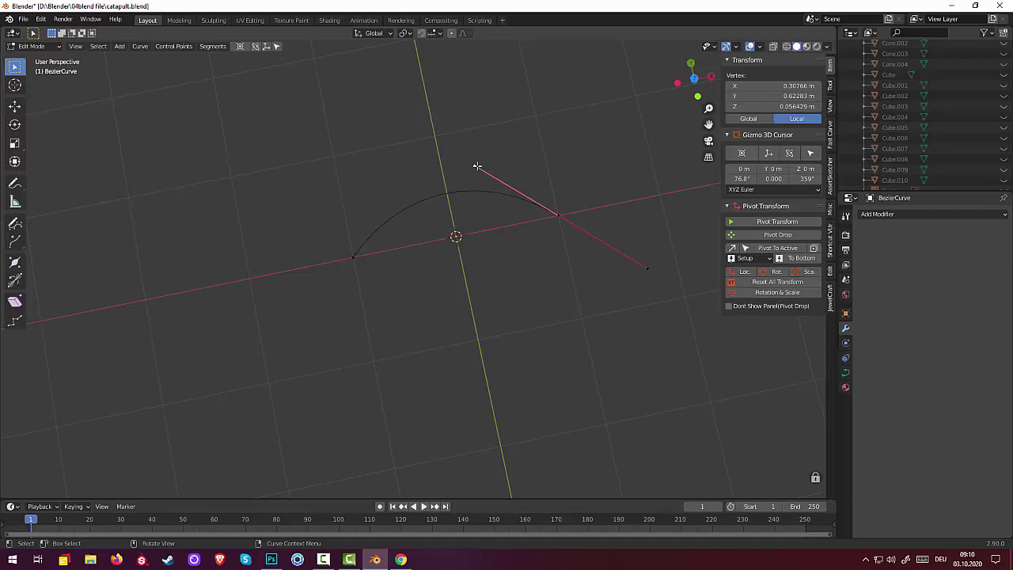
key(g)
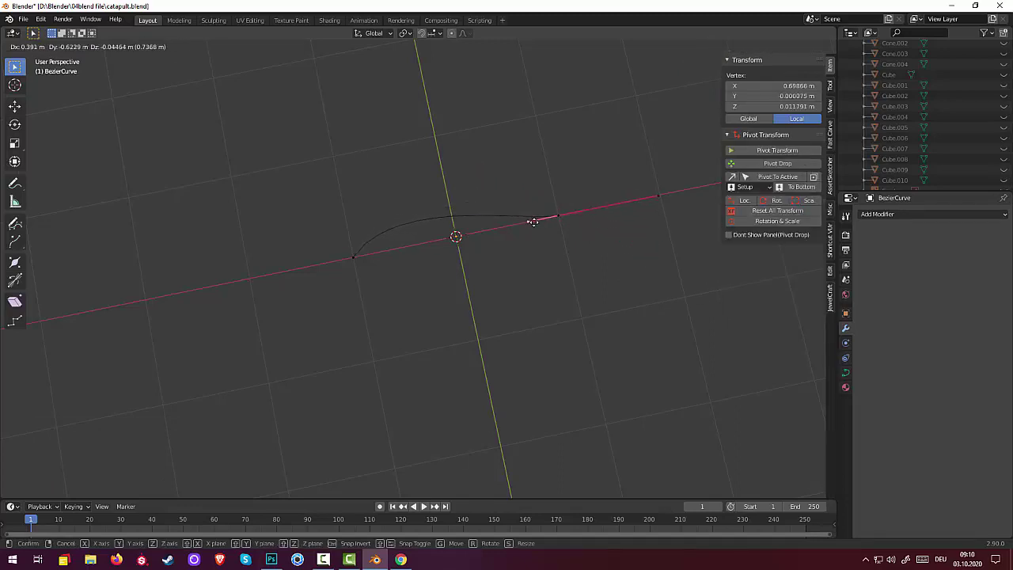
click(546, 260)
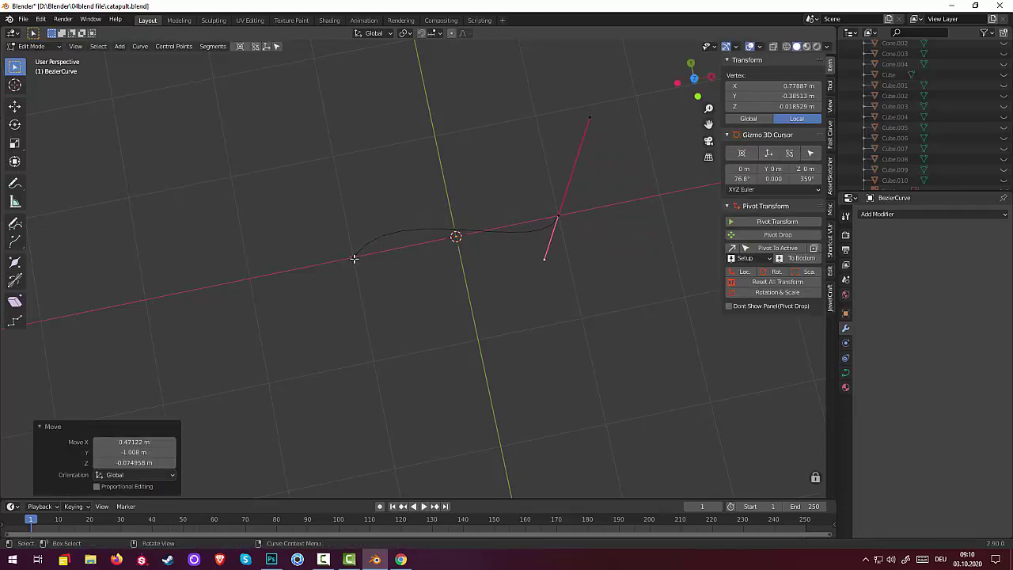
Reposition the left endpoint's upper and lower handles into an S-shaped wave, then select the right upper handle
click(353, 257)
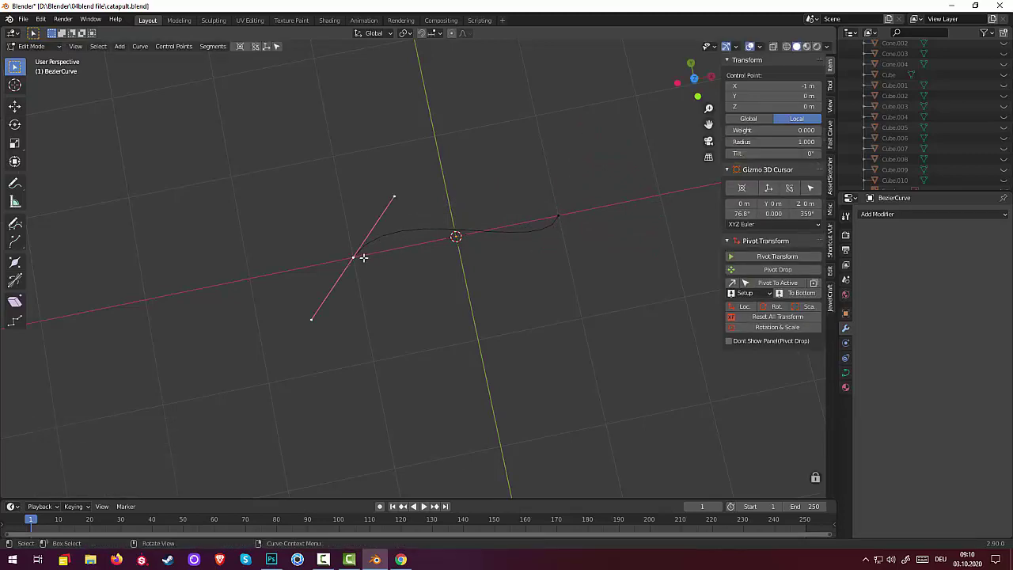
click(394, 196)
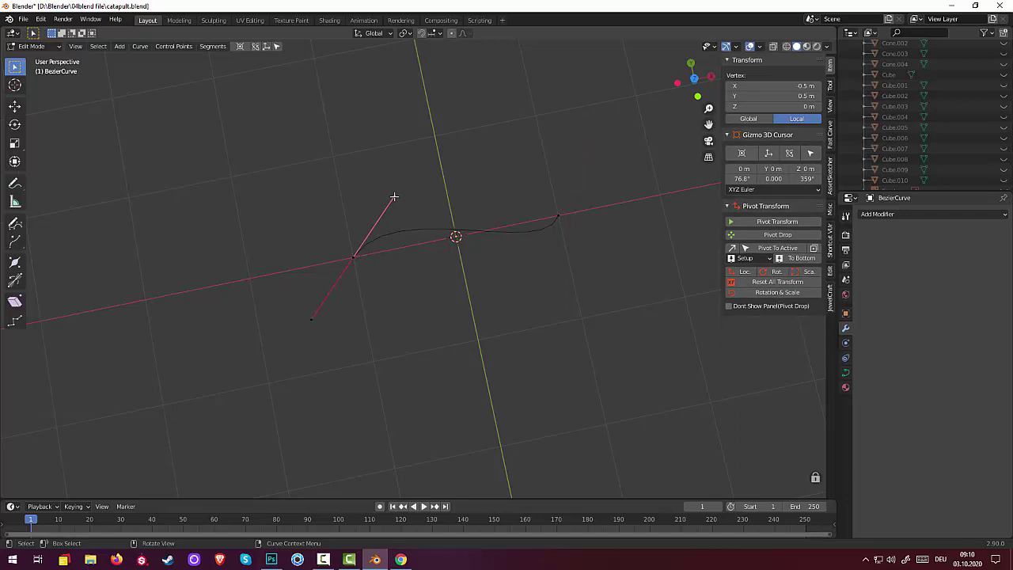
key(g)
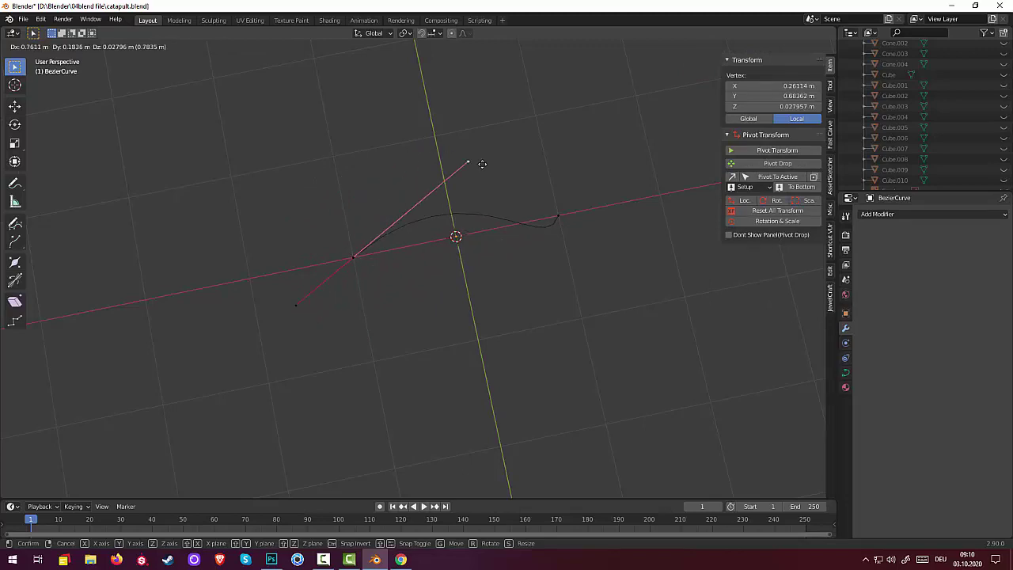
click(426, 167)
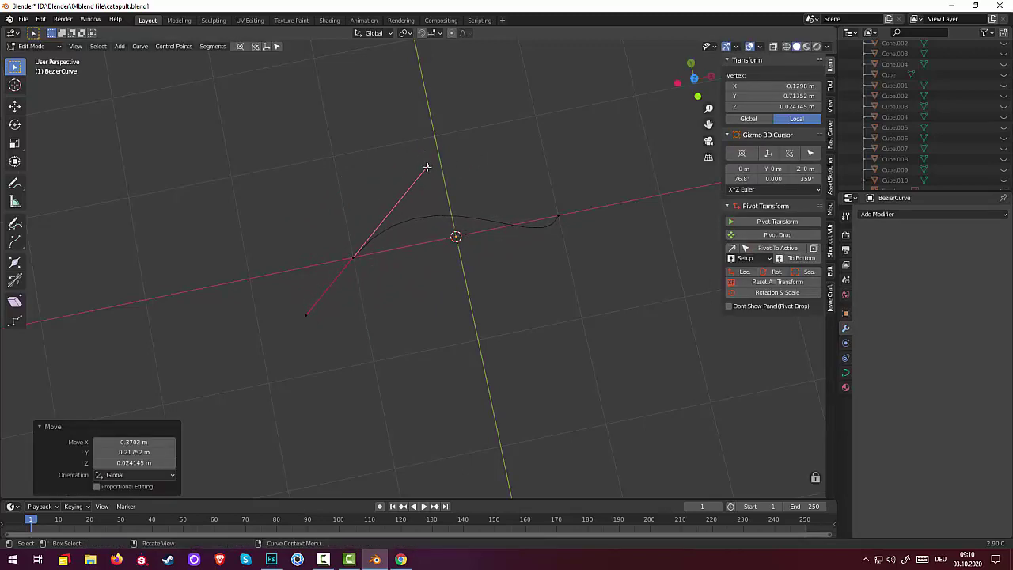
click(305, 315)
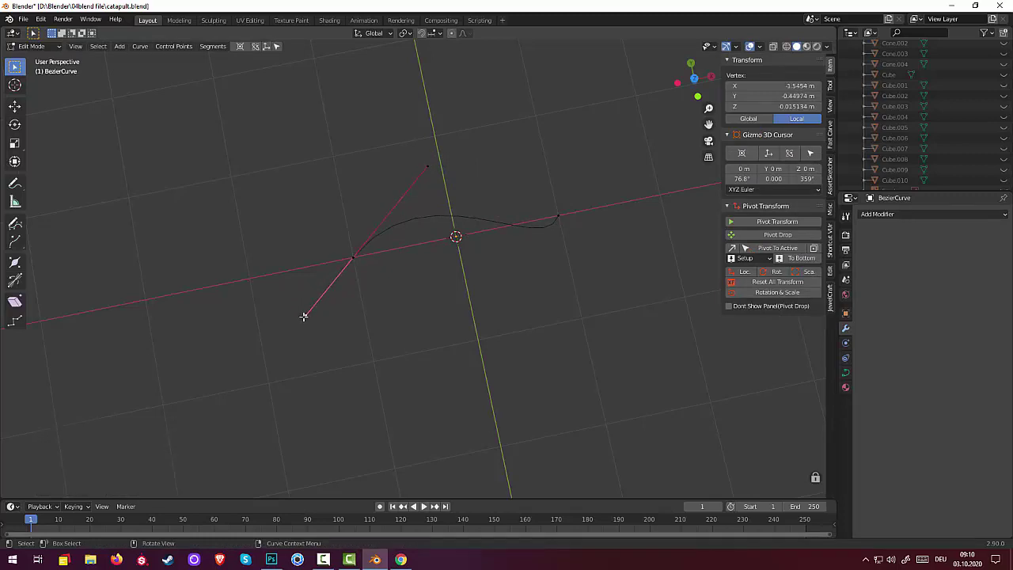
key(g)
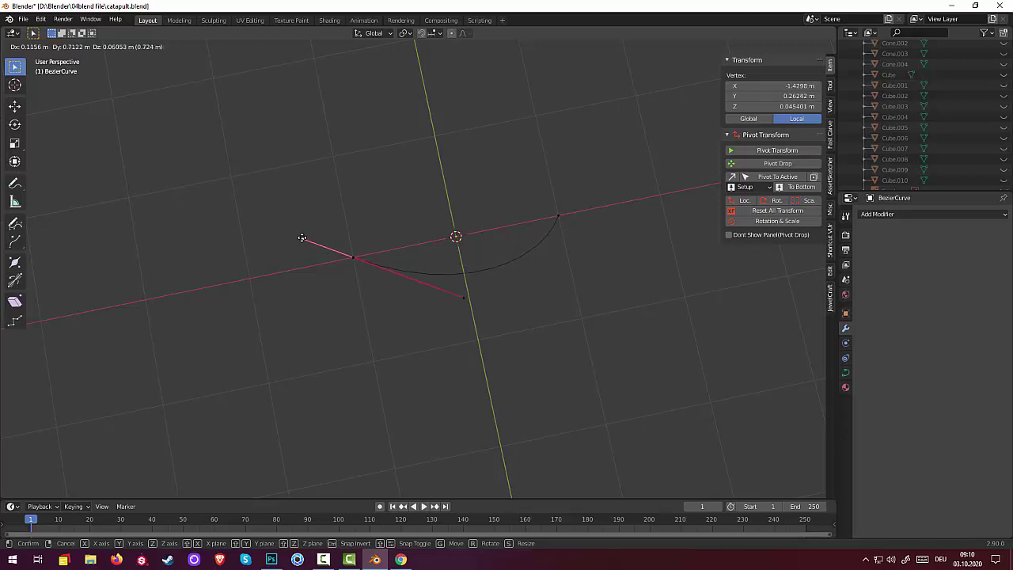
click(304, 237)
click(461, 305)
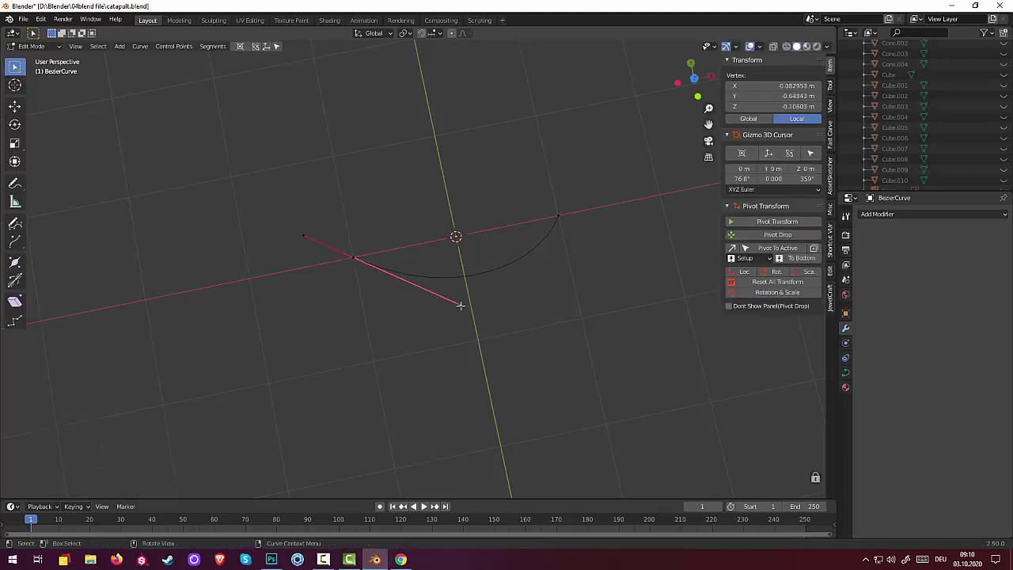
key(g)
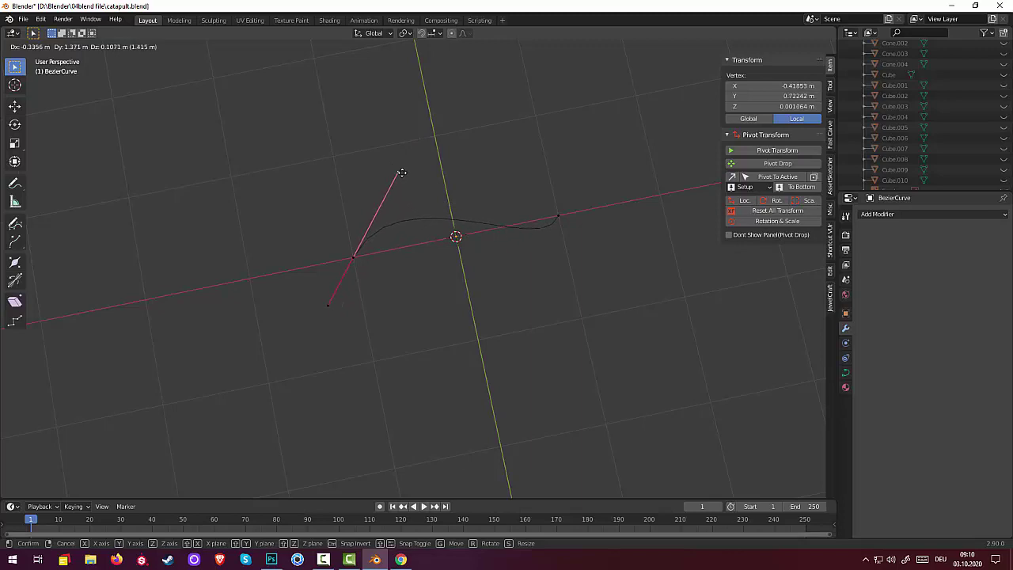
click(402, 173)
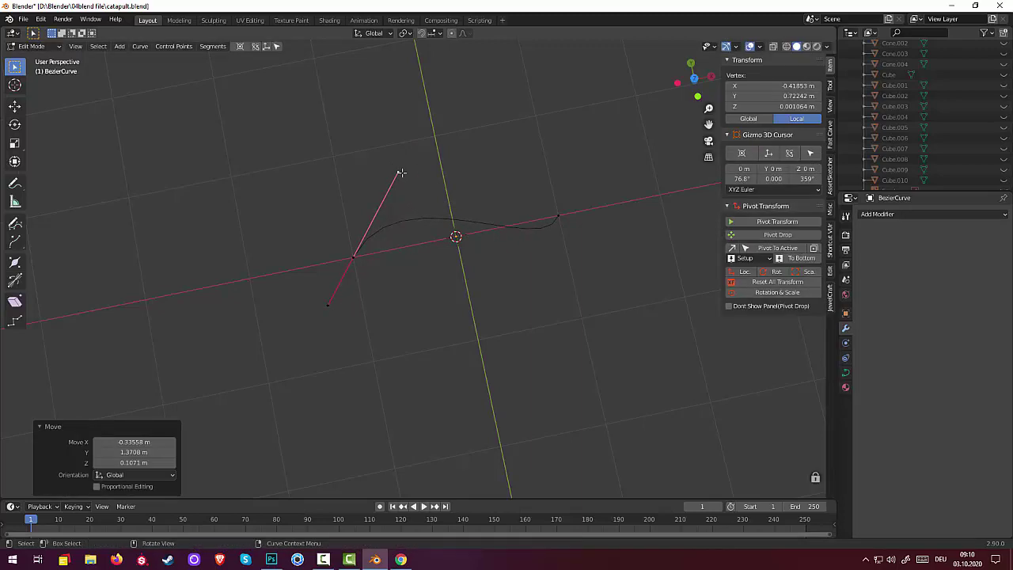
click(561, 214)
click(591, 121)
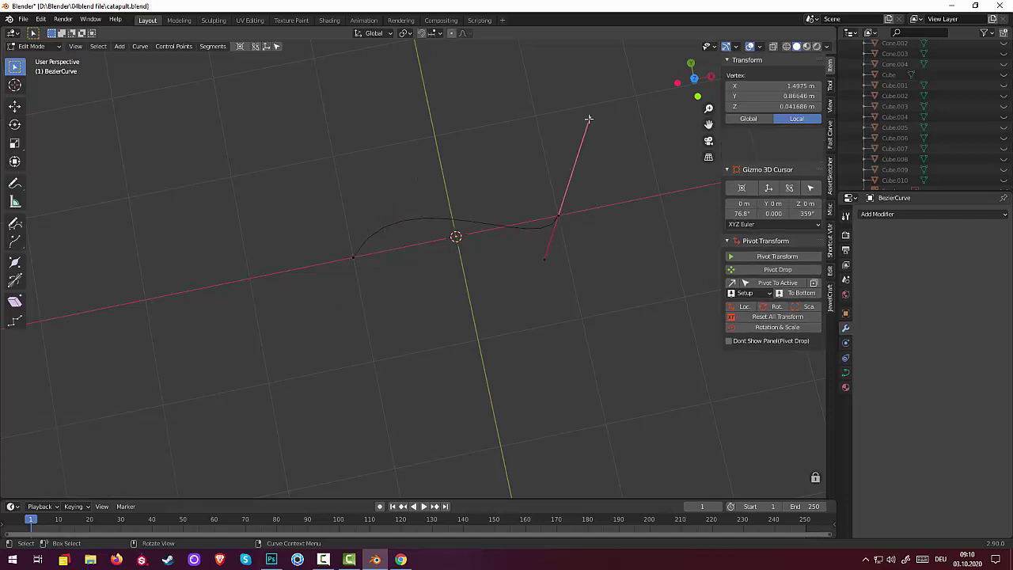
Move the right handle and the left upper handle to turn the wave into an arch
key(g)
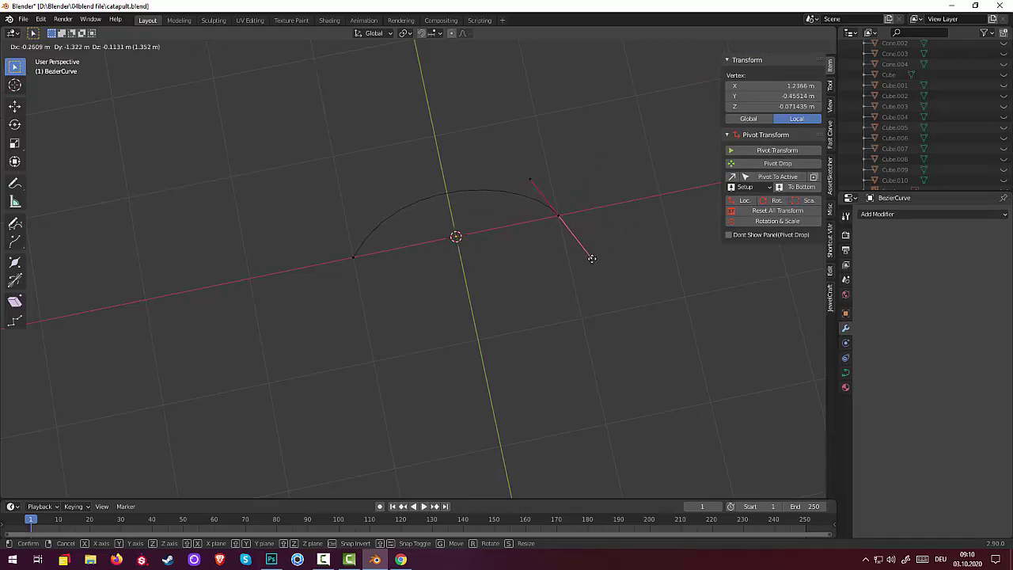
click(578, 235)
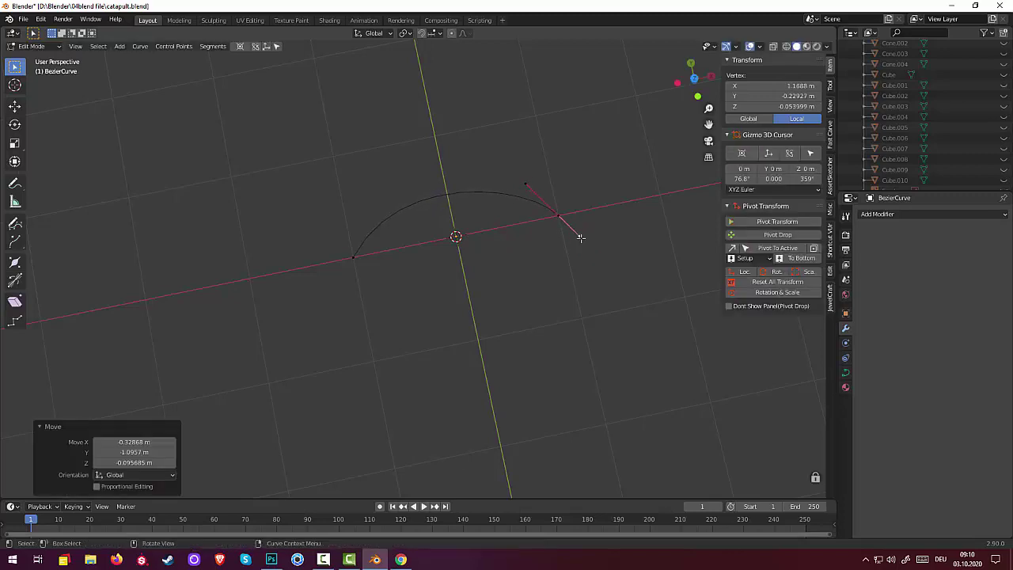
click(341, 262)
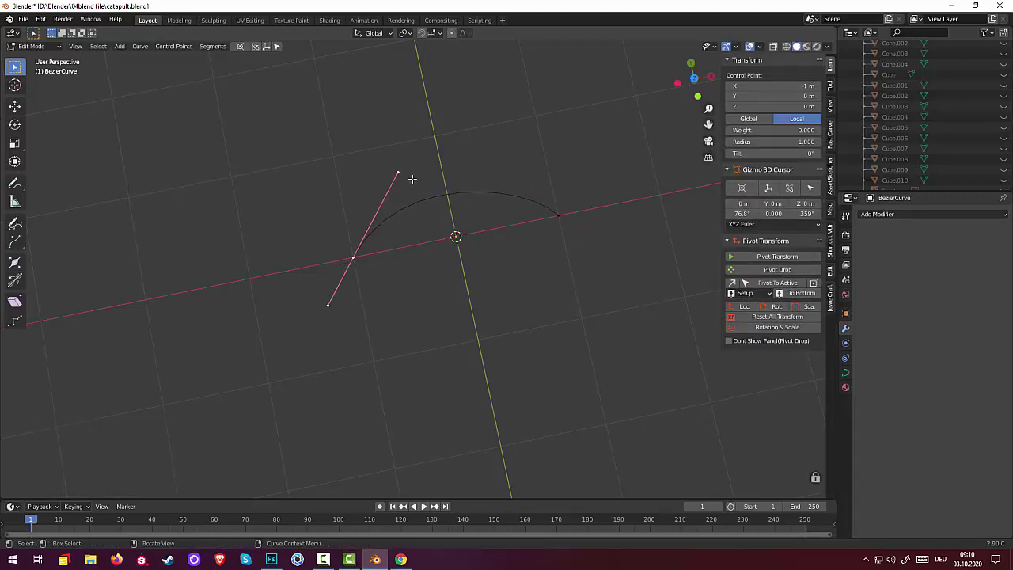
click(397, 173)
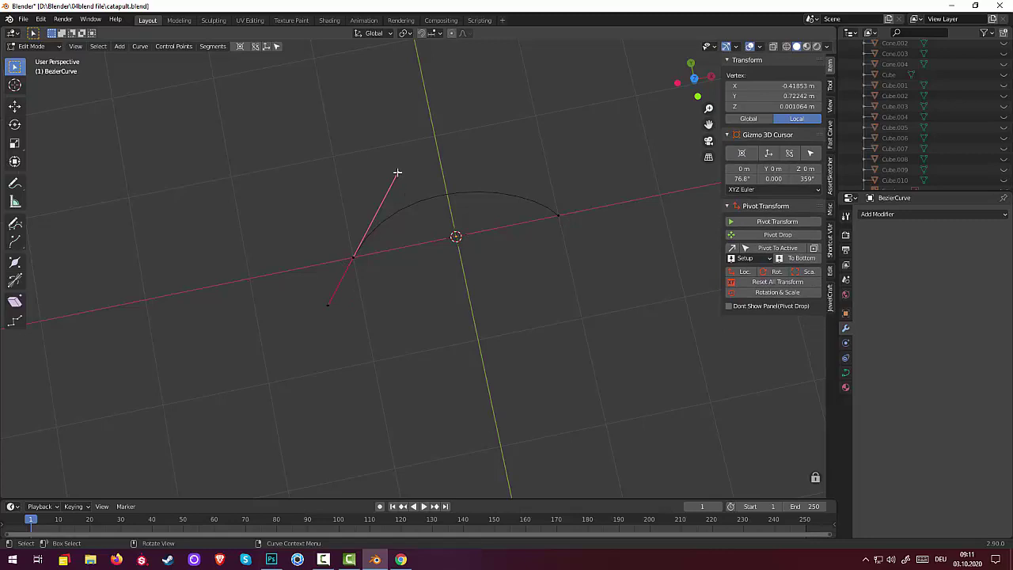
key(g)
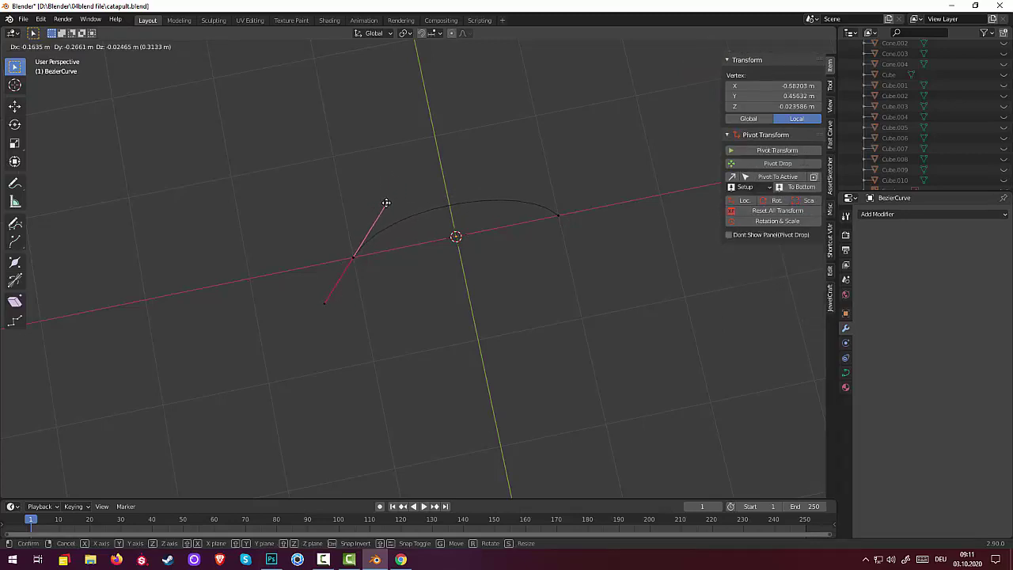
click(386, 202)
Rotate the left control point's handles to -10.2°
click(352, 259)
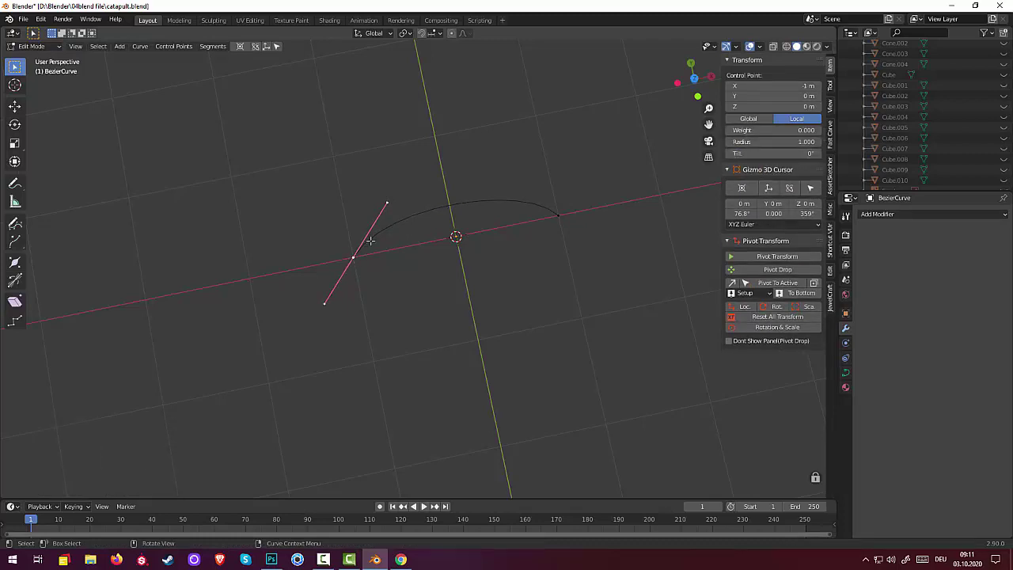
key(r)
click(364, 247)
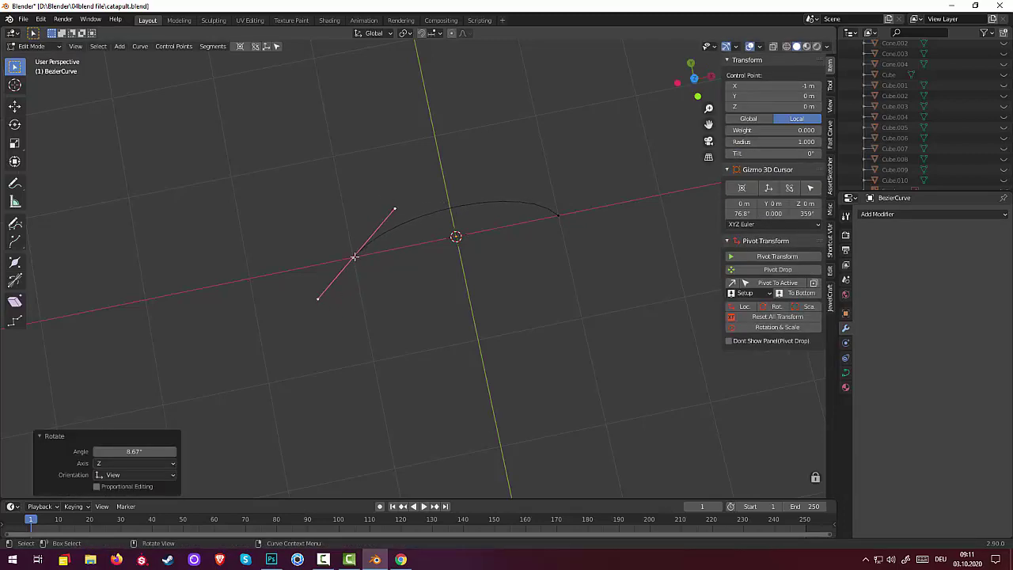
click(354, 257)
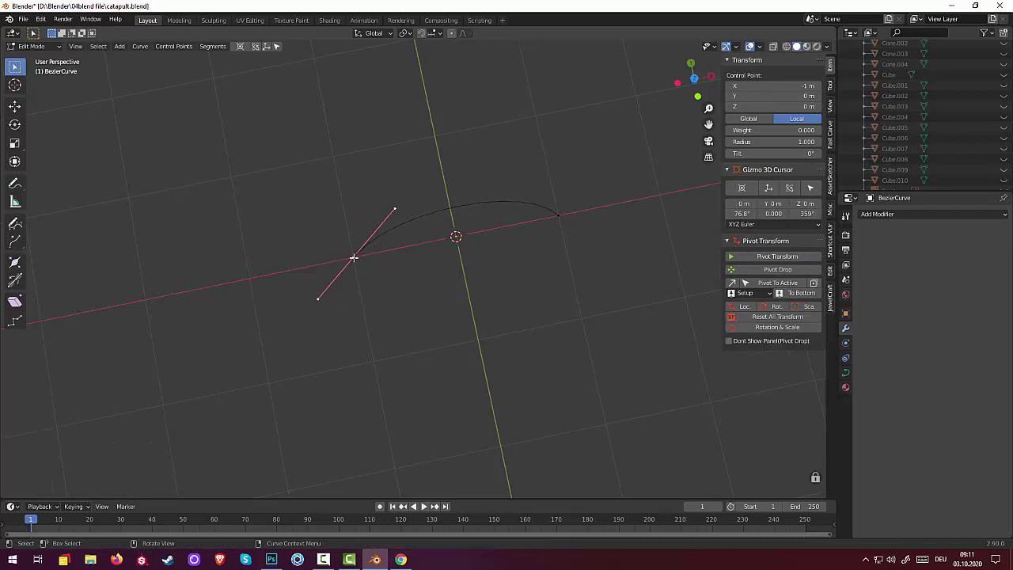
key(f)
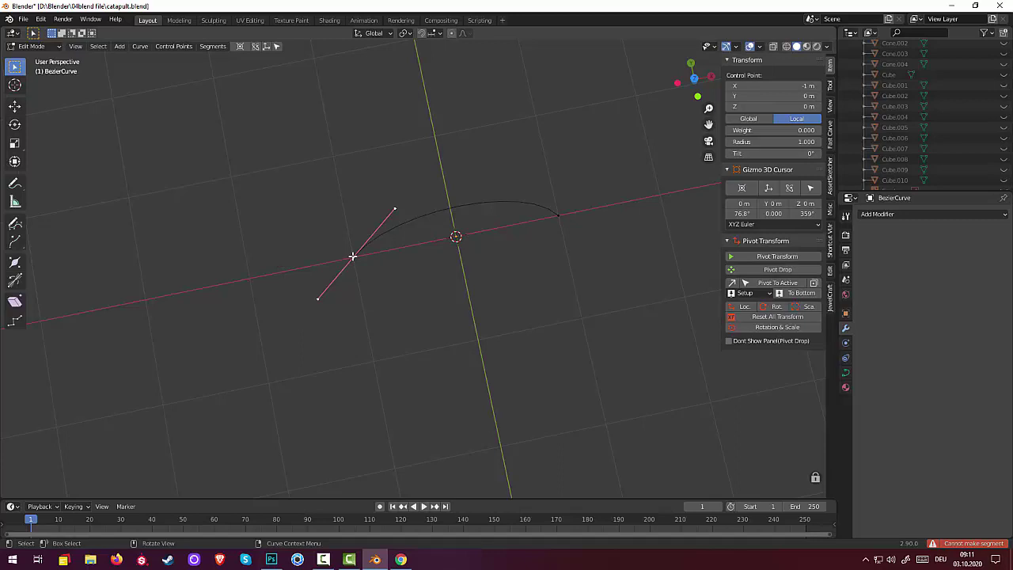
key(r)
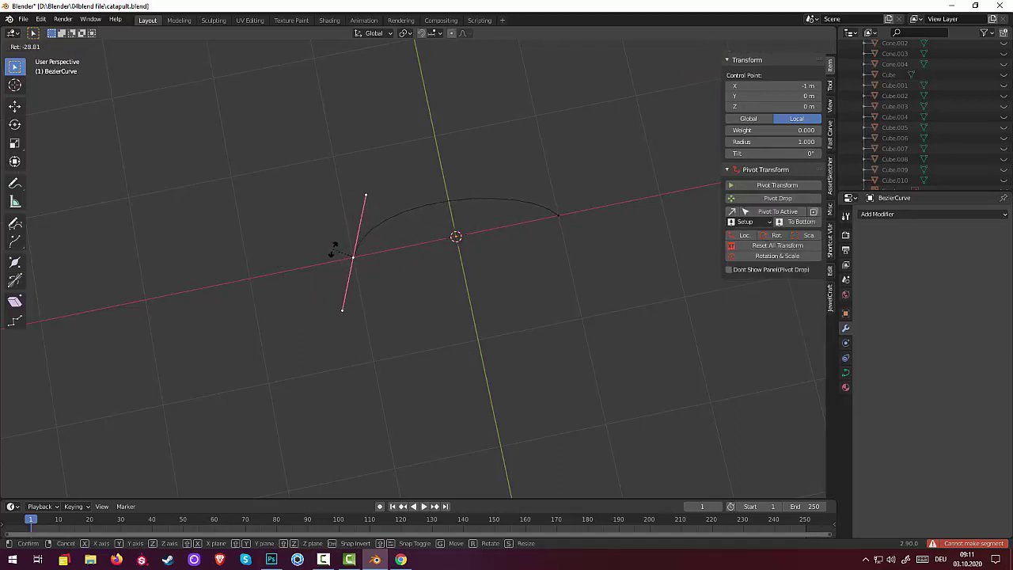
click(342, 246)
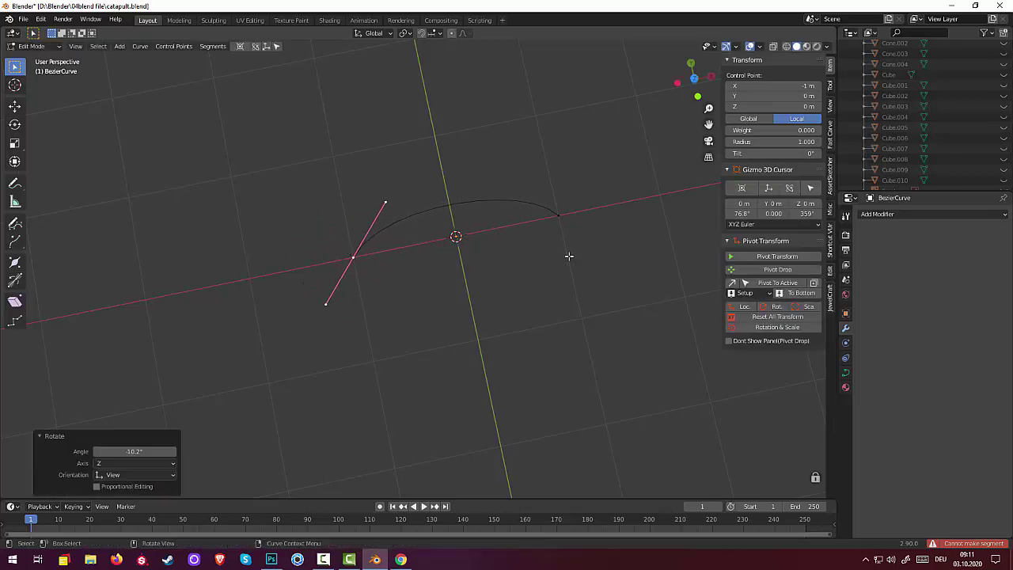
Nudge the right handle end, move the left point, and lift its upper handle to raise the arch
click(558, 216)
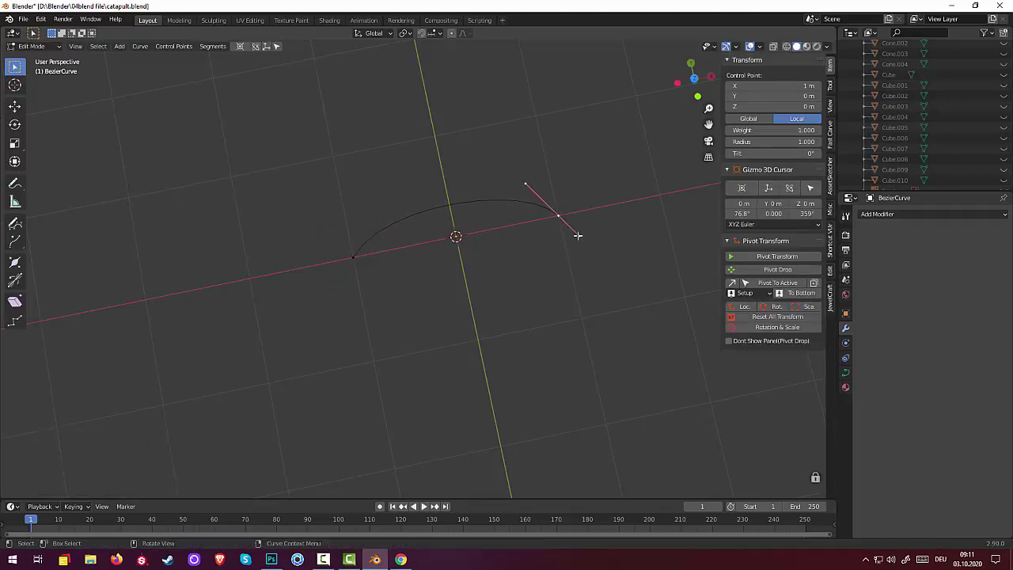
click(579, 235)
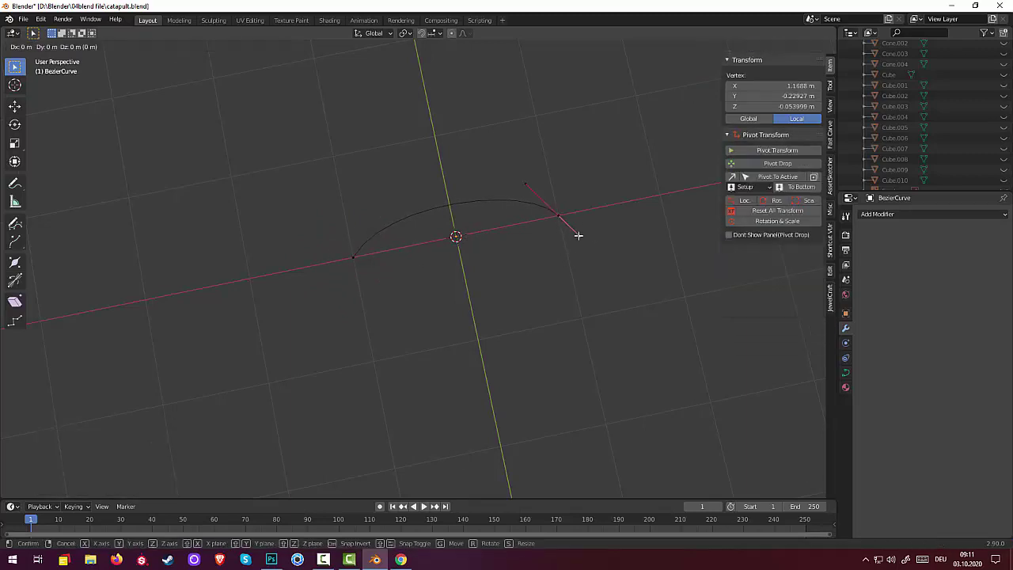
key(g)
click(585, 235)
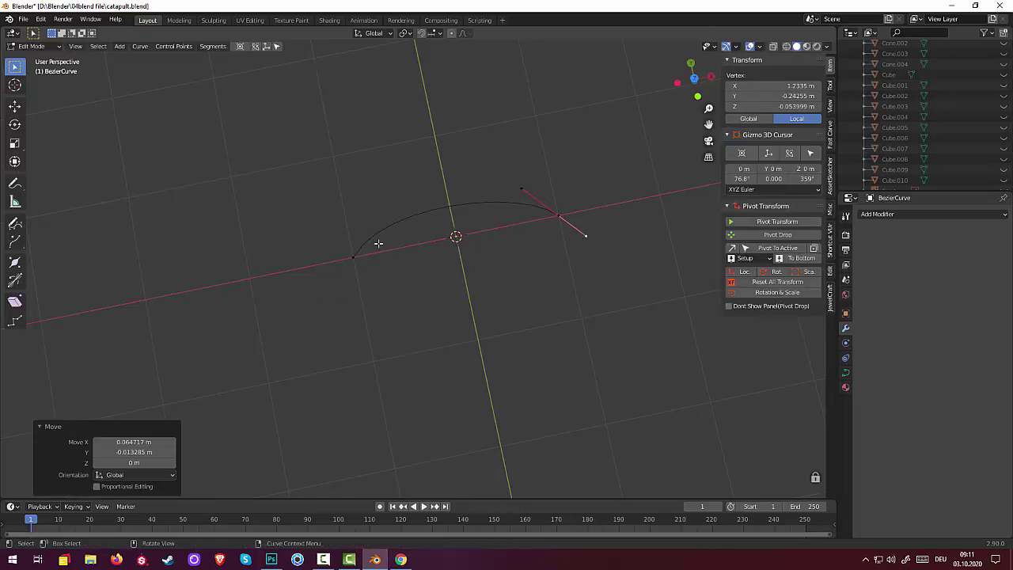
click(351, 256)
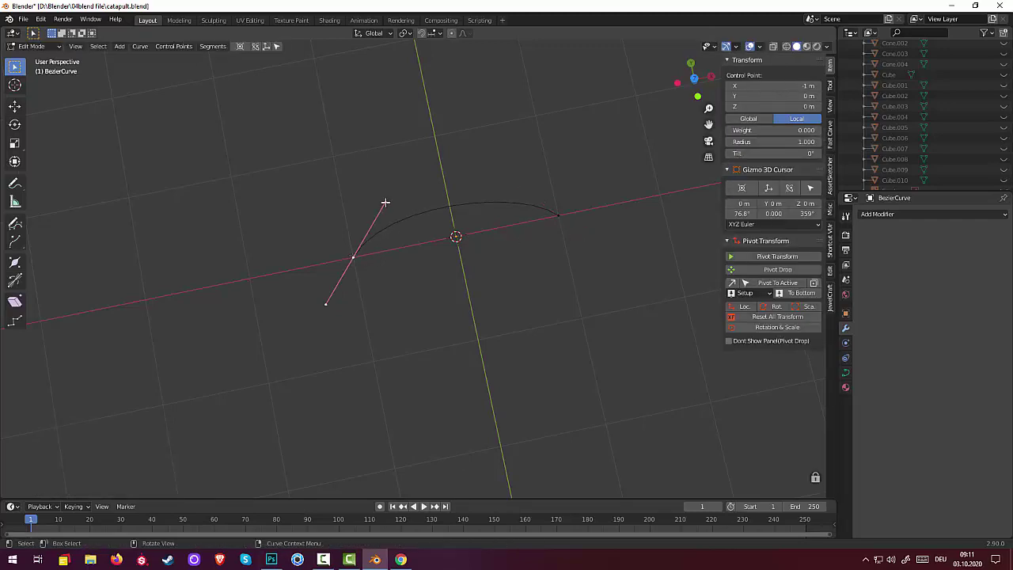
key(g)
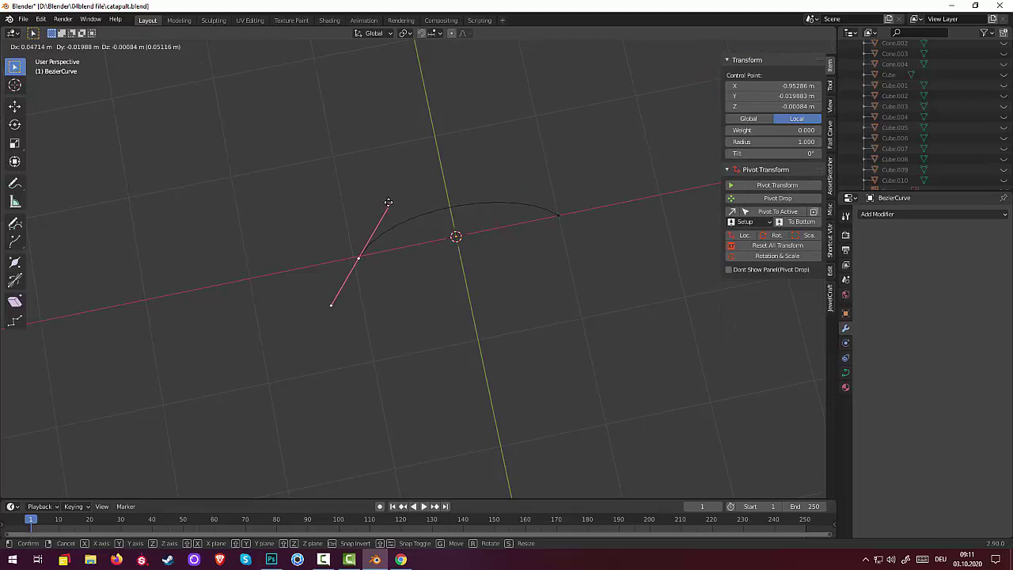
click(383, 203)
click(383, 203)
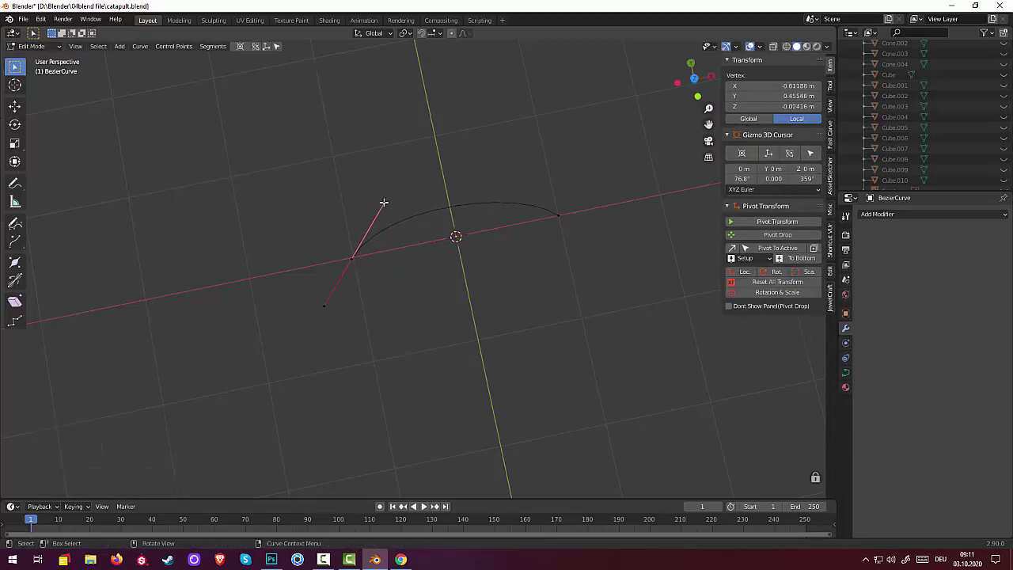
key(g)
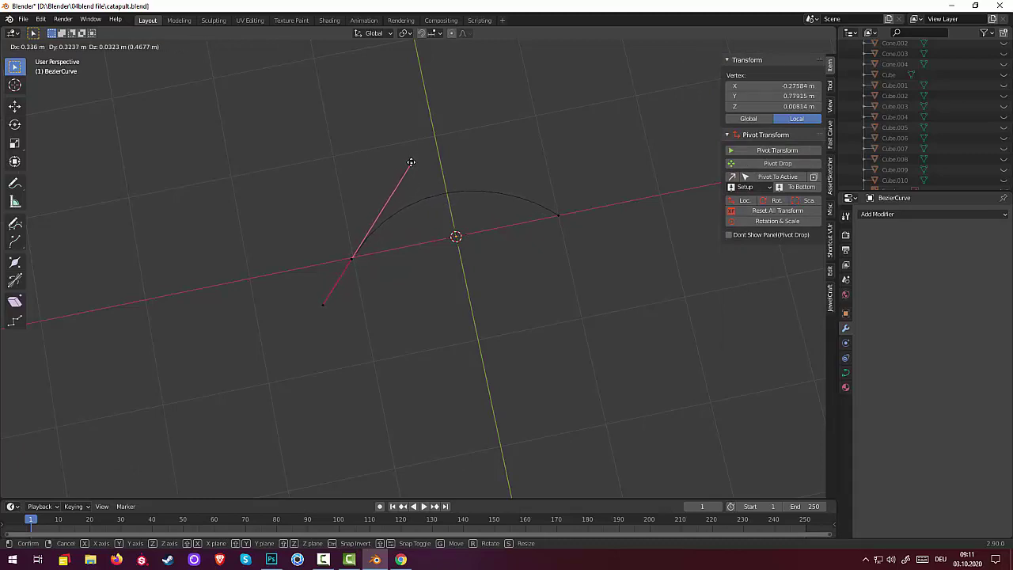
click(411, 164)
Adjust the right upper handle to even out the arch, then deselect and view it straight on
click(560, 215)
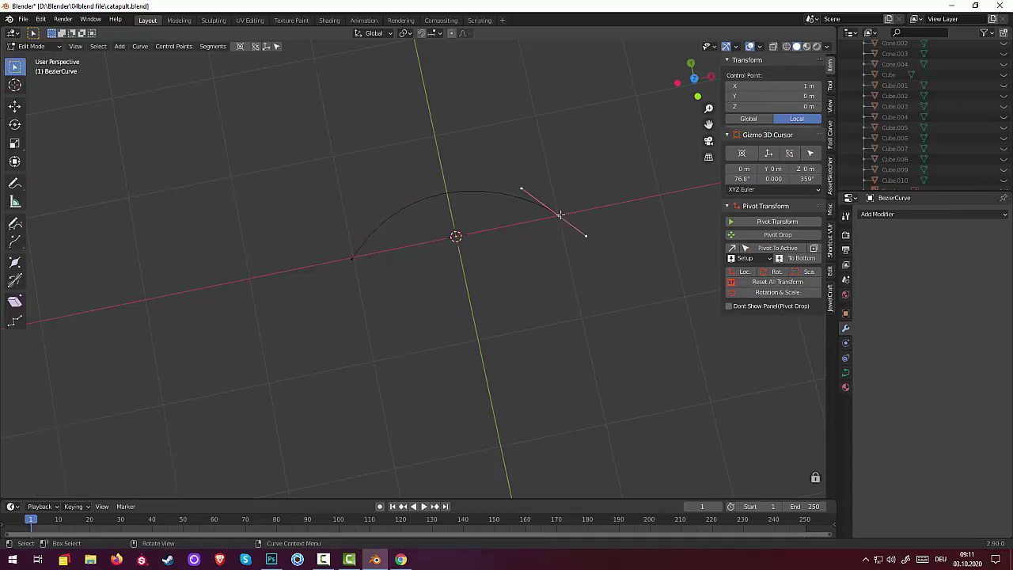
click(521, 188)
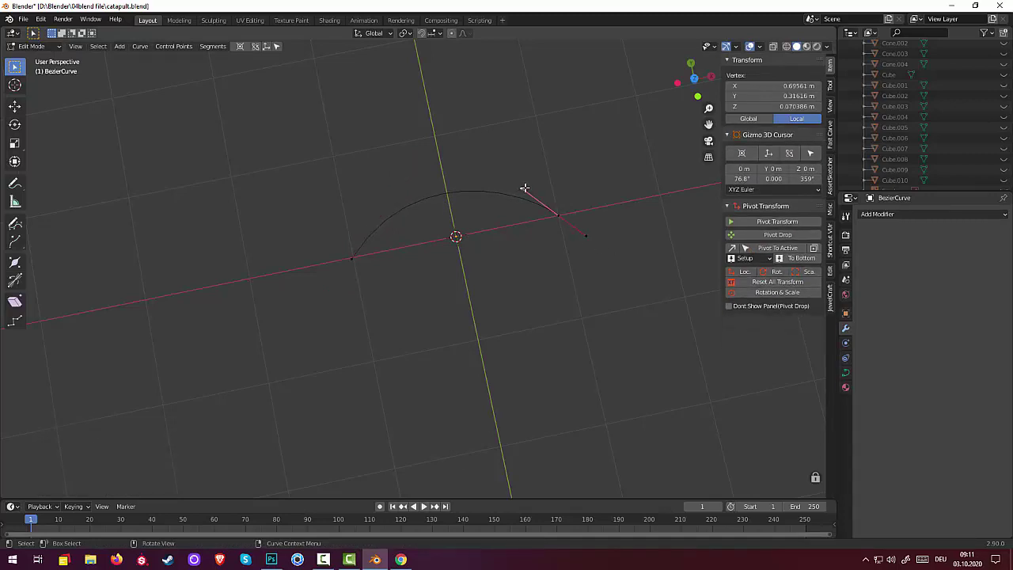
key(g)
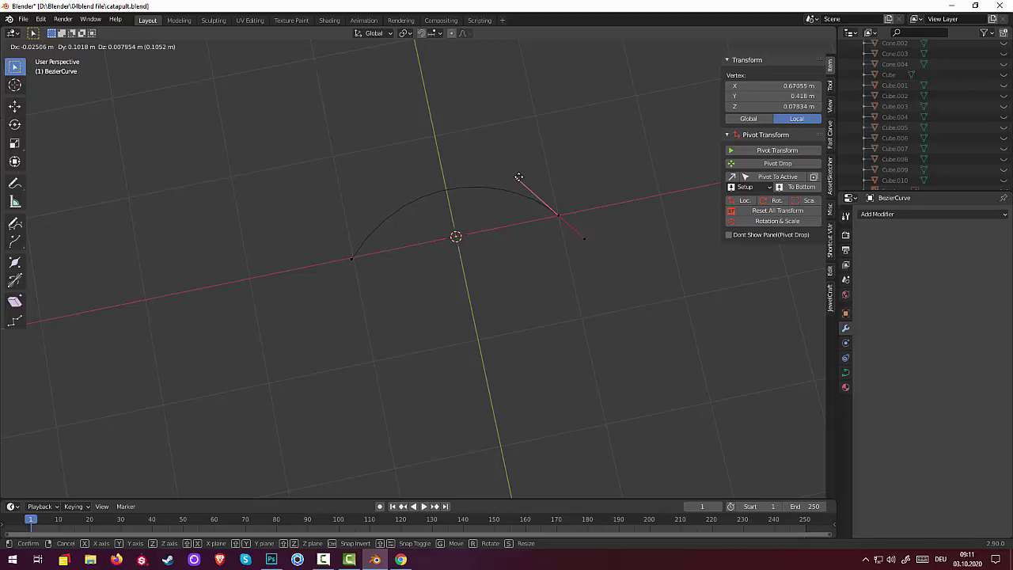
click(513, 178)
click(569, 285)
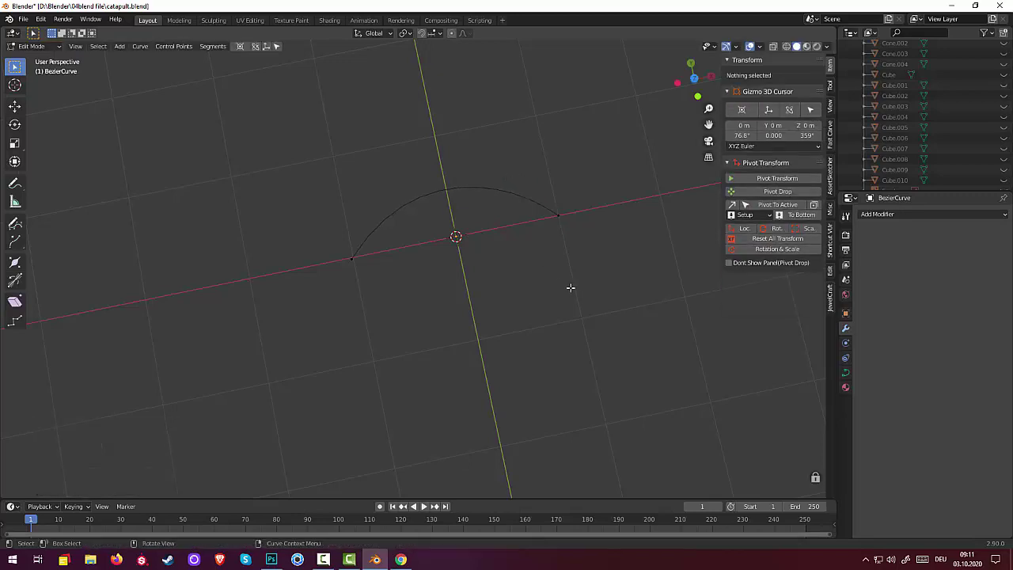
mouse_move(572, 287)
middle_down()
mouse_move(563, 262)
mouse_move(579, 216)
mouse_move(554, 258)
middle_up()
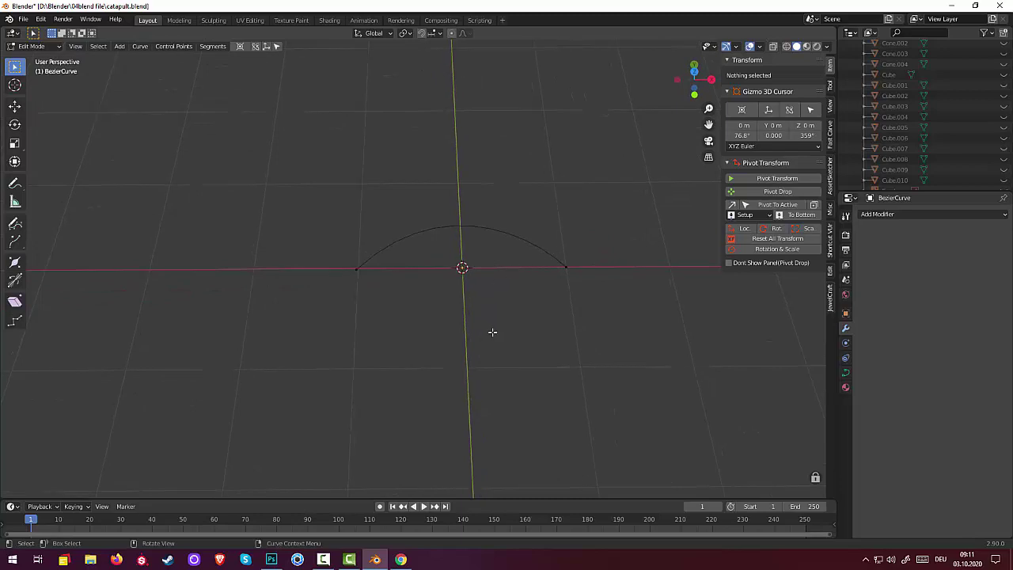
key(shift+a)
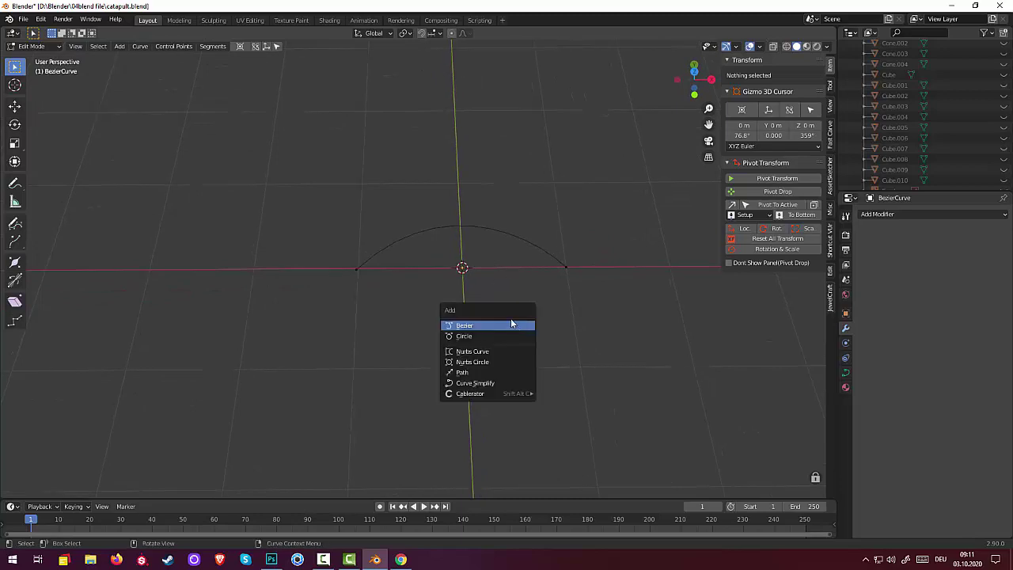
click(30, 46)
Return to Object Mode, add a cube at the origin and scale it down
click(32, 58)
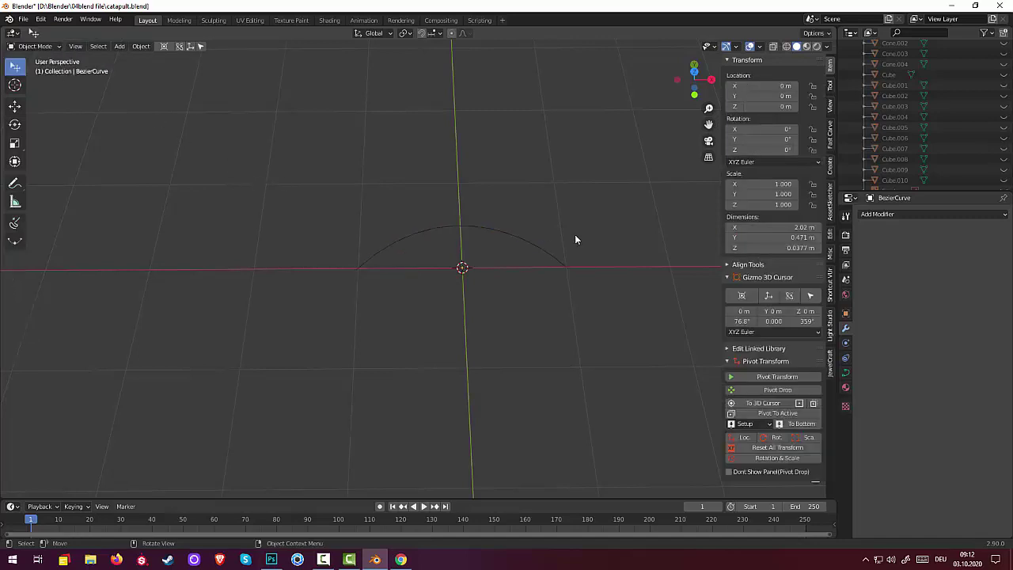
key(shift+a)
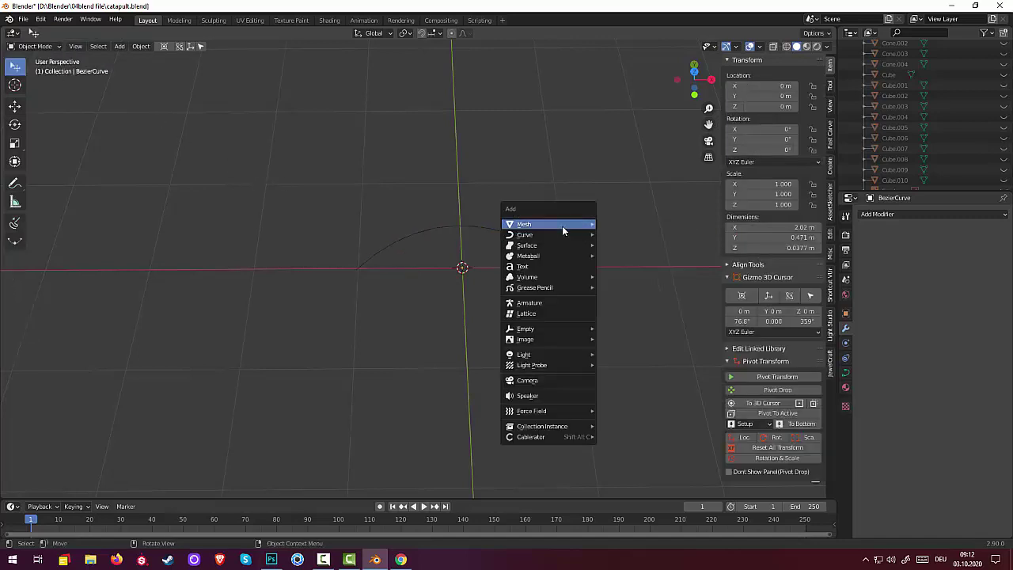
mouse_move(525, 224)
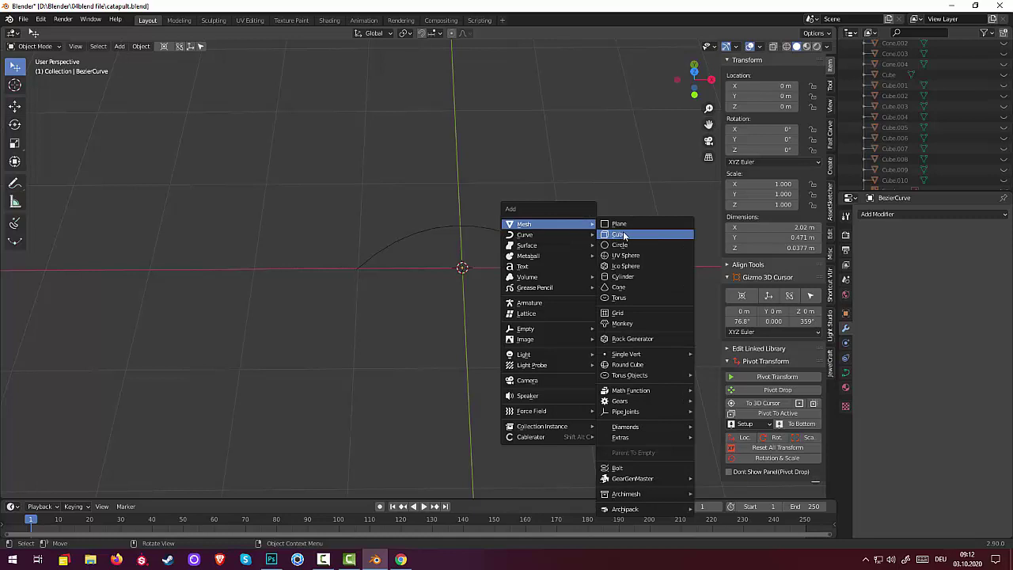
click(619, 236)
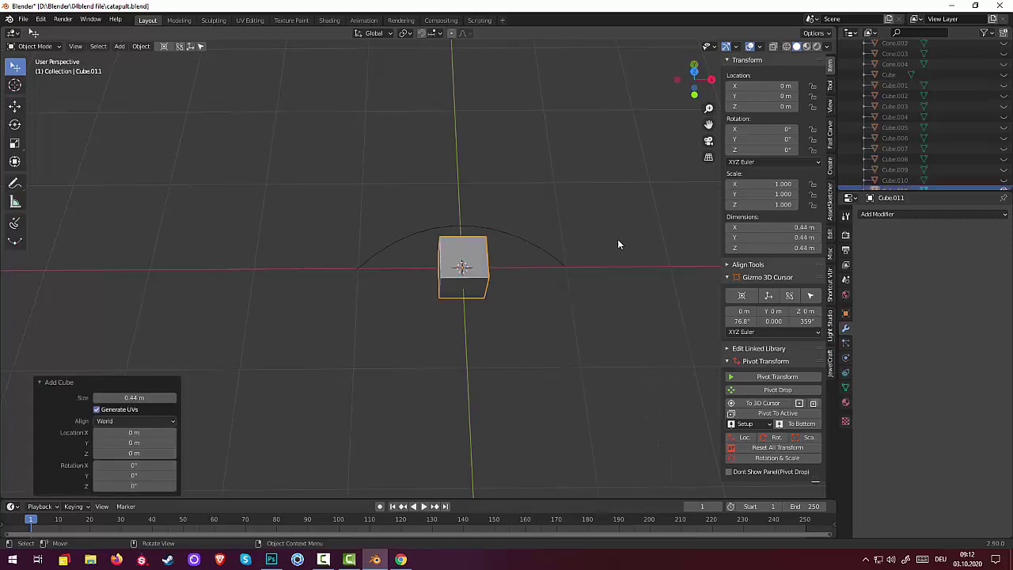
key(s)
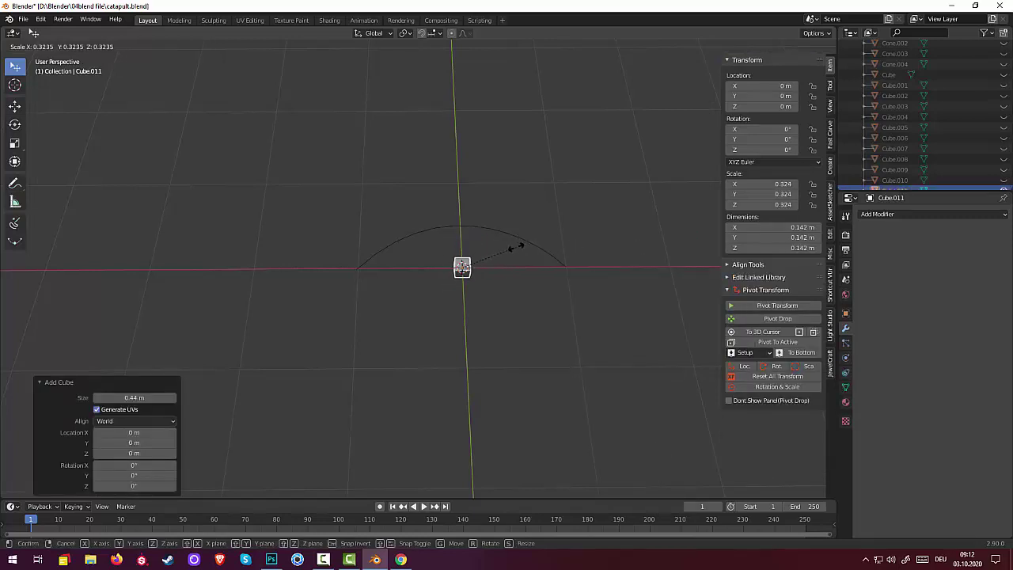
click(533, 244)
middle_drag(532, 245, 361, 173)
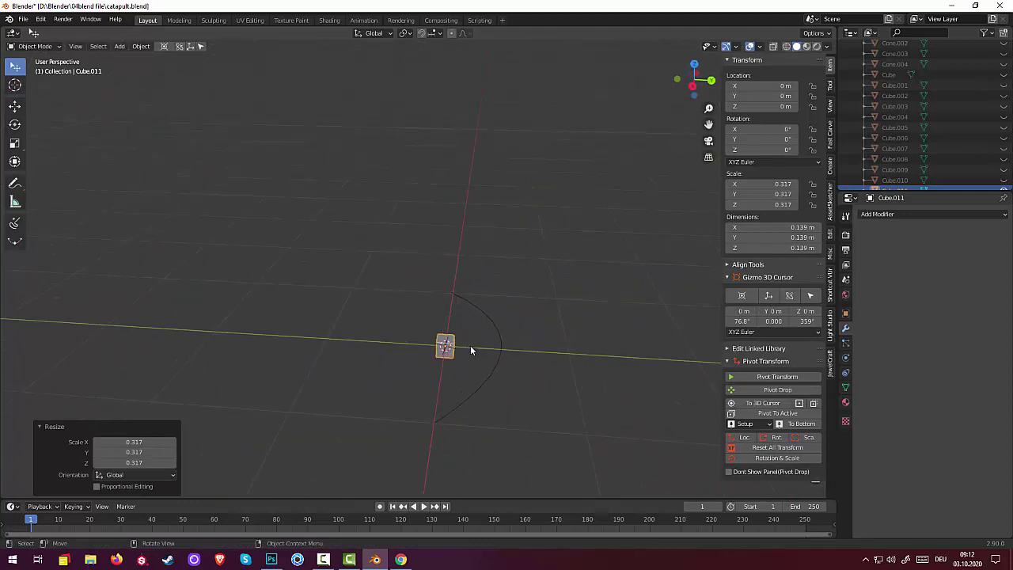
Flatten the cube along Y and stretch it into a 2.4 m × 0.0479 m × 0.139 m bar
key(s)
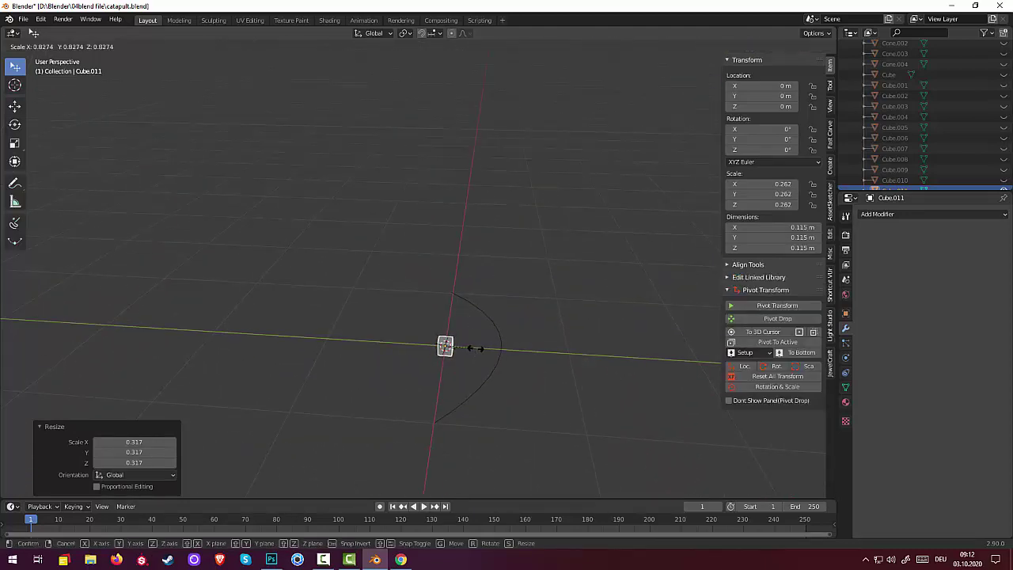
key(y)
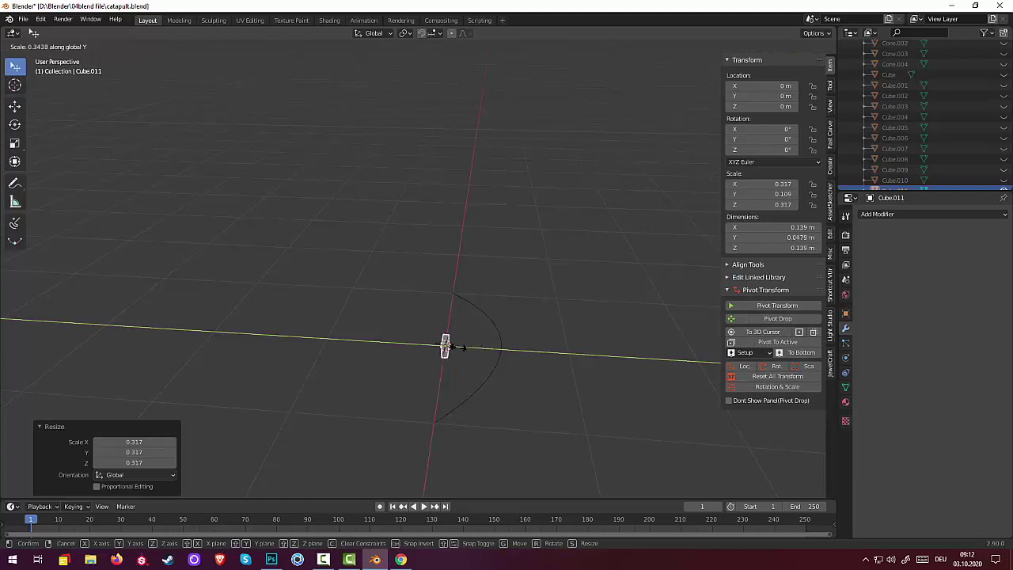
click(463, 347)
mouse_move(535, 333)
middle_down()
mouse_move(607, 369)
mouse_move(629, 398)
middle_up()
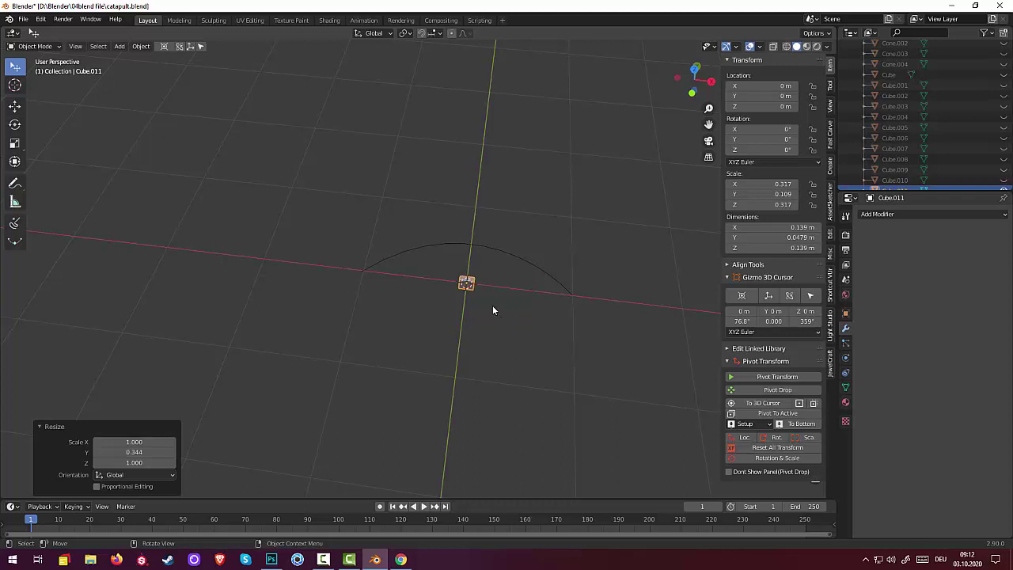
key(s)
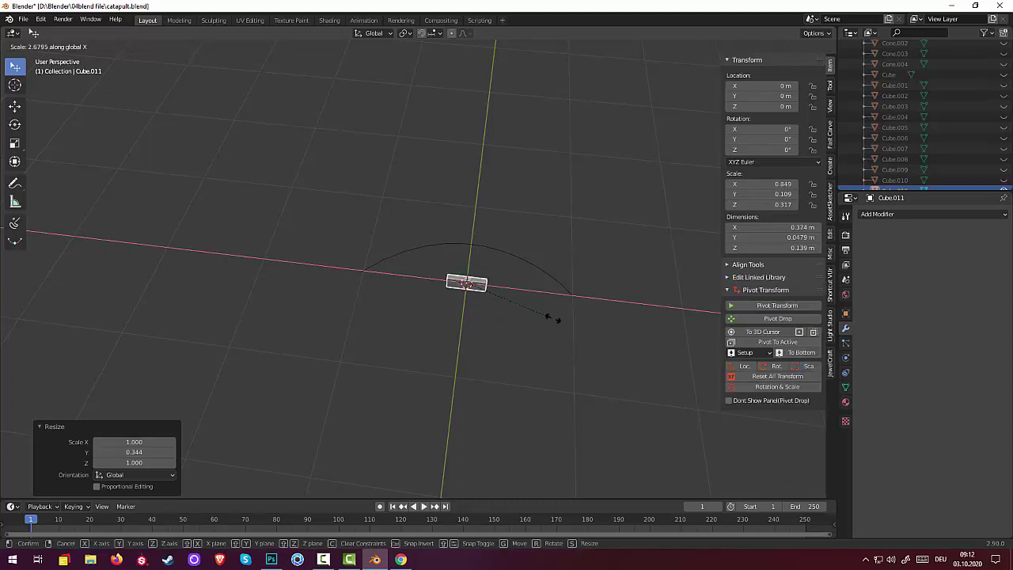
click(204, 416)
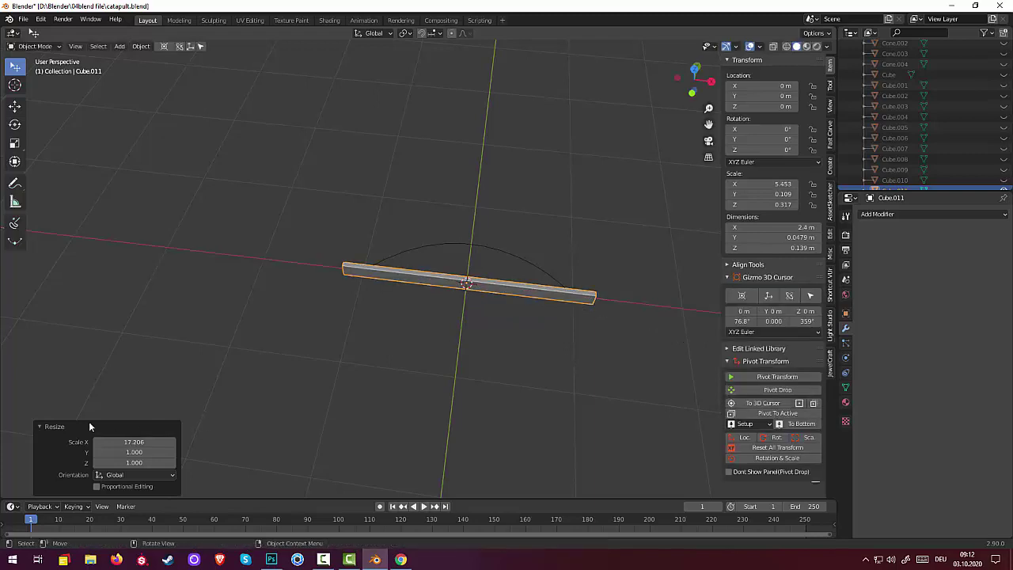
In Edit Mode, add 42 evenly spaced loop cuts along the bar with Ctrl+R, then deselect all
click(34, 46)
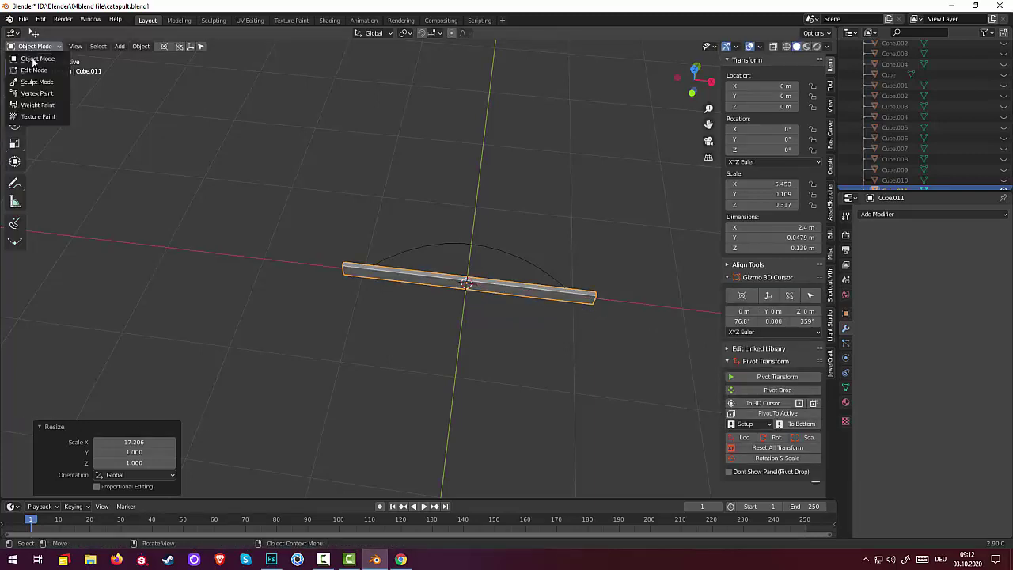
click(34, 71)
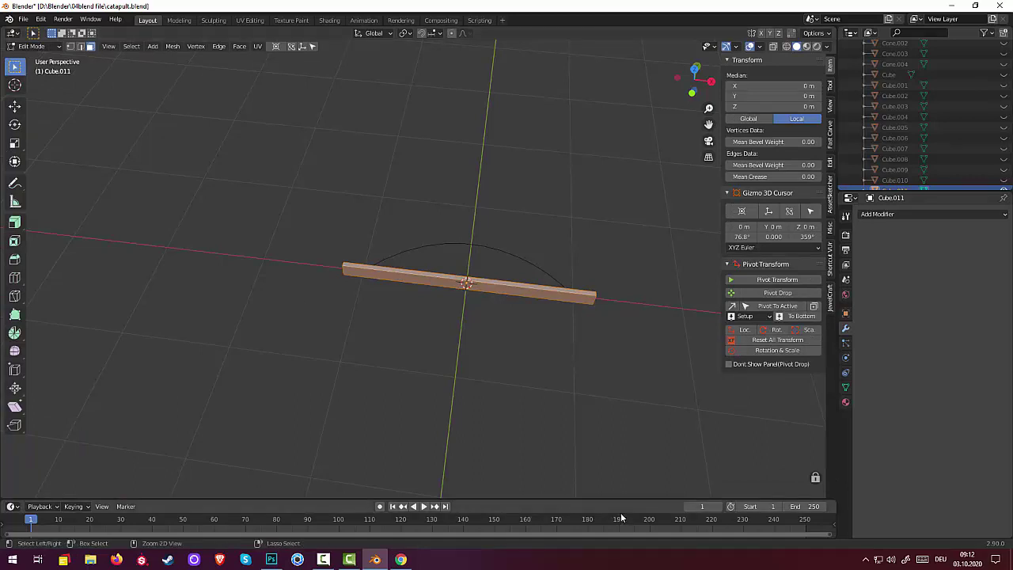
click(499, 288)
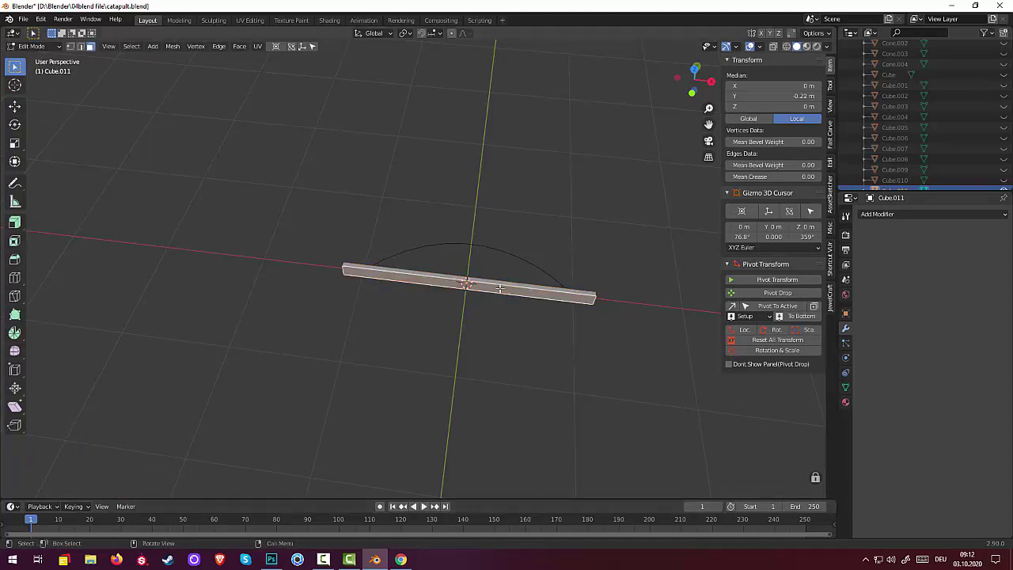
key(ctrl+r)
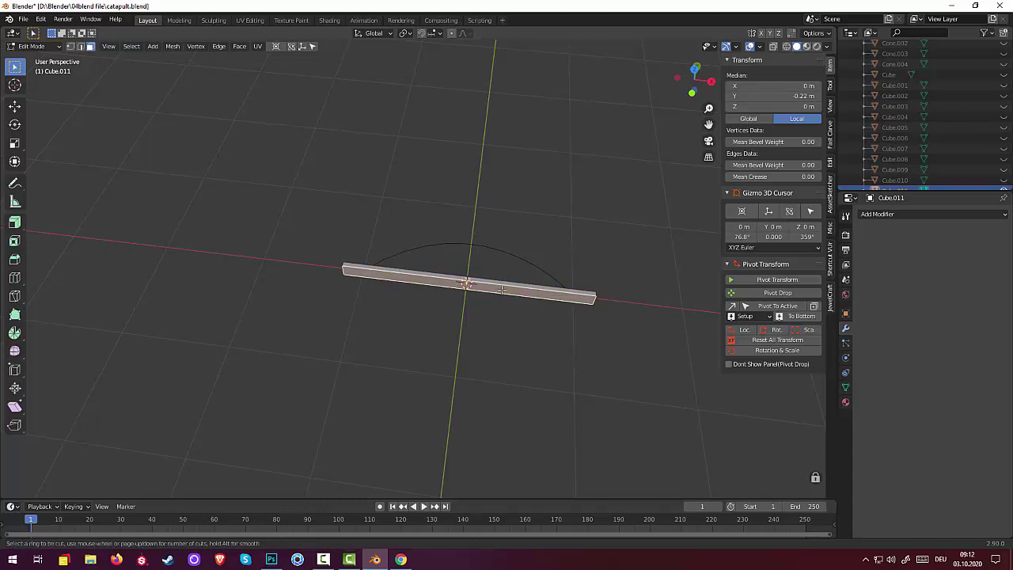
scroll(502, 290, up, 2)
scroll(502, 289, up, 3)
scroll(502, 290, up, 4)
scroll(502, 290, up, 4)
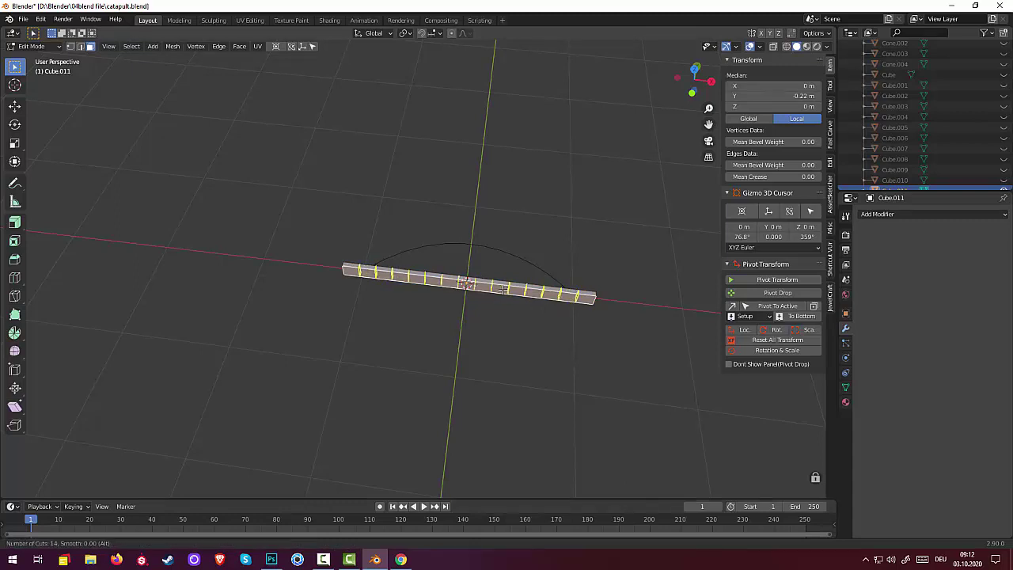
scroll(503, 290, up, 4)
scroll(503, 290, up, 5)
scroll(504, 289, up, 6)
scroll(503, 290, up, 6)
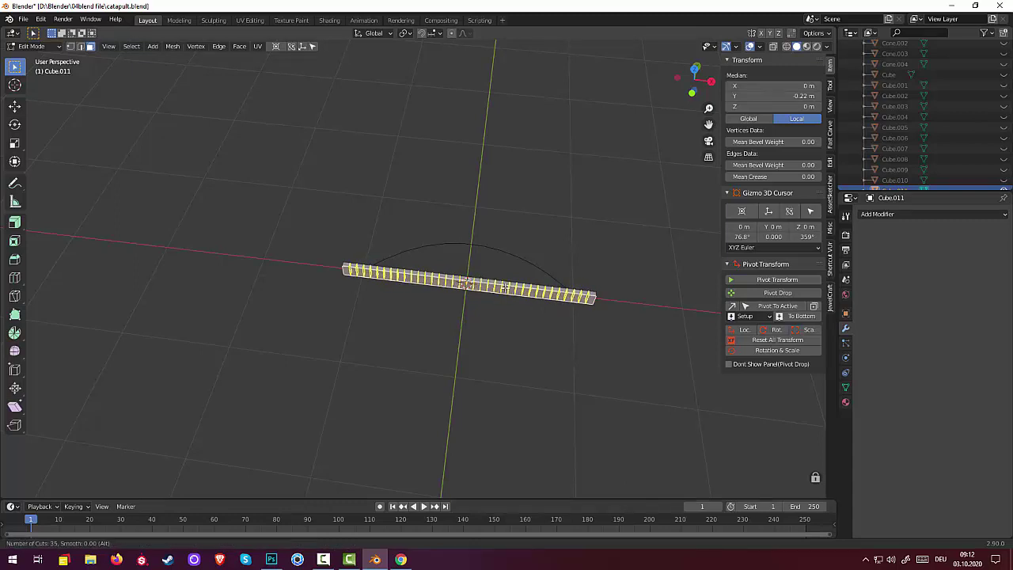
scroll(503, 289, up, 2)
scroll(503, 289, up, 3)
scroll(504, 289, up, 2)
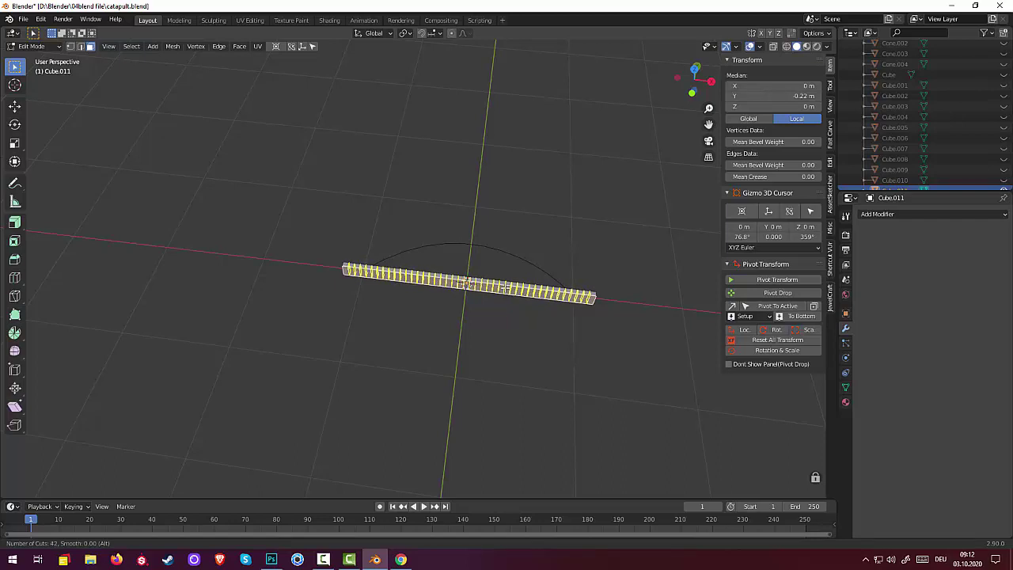
click(504, 289)
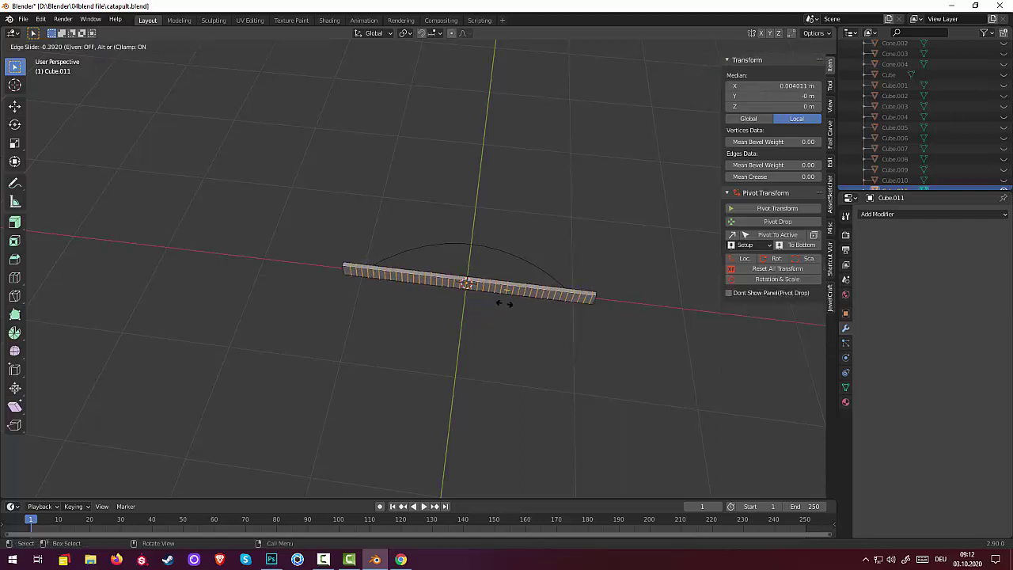
click(501, 303)
click(515, 353)
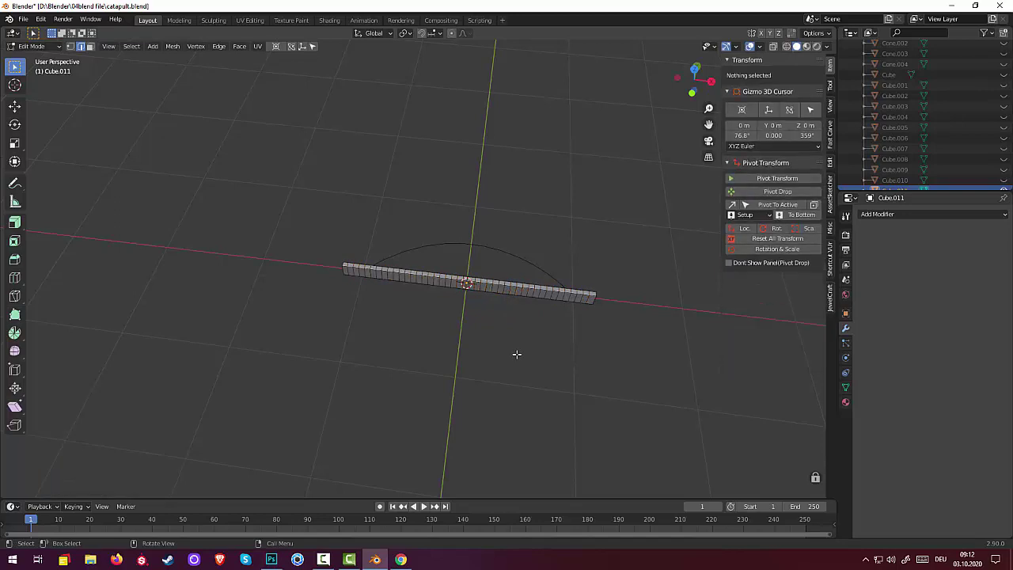
middle_drag(515, 353, 364, 223)
In Object Mode, add a Curve modifier to the bar with BezierCurve as the curve object
click(31, 46)
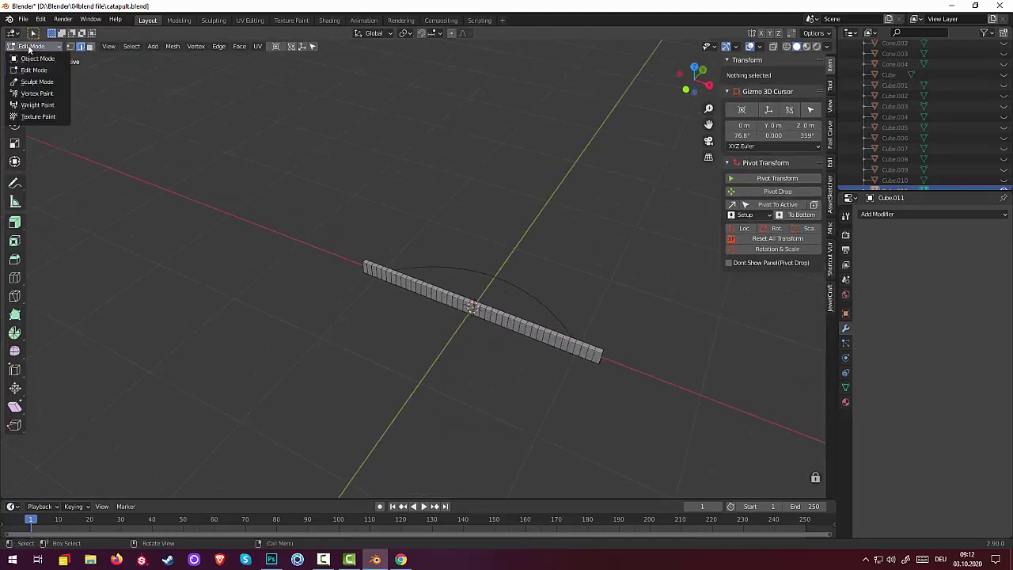
click(32, 60)
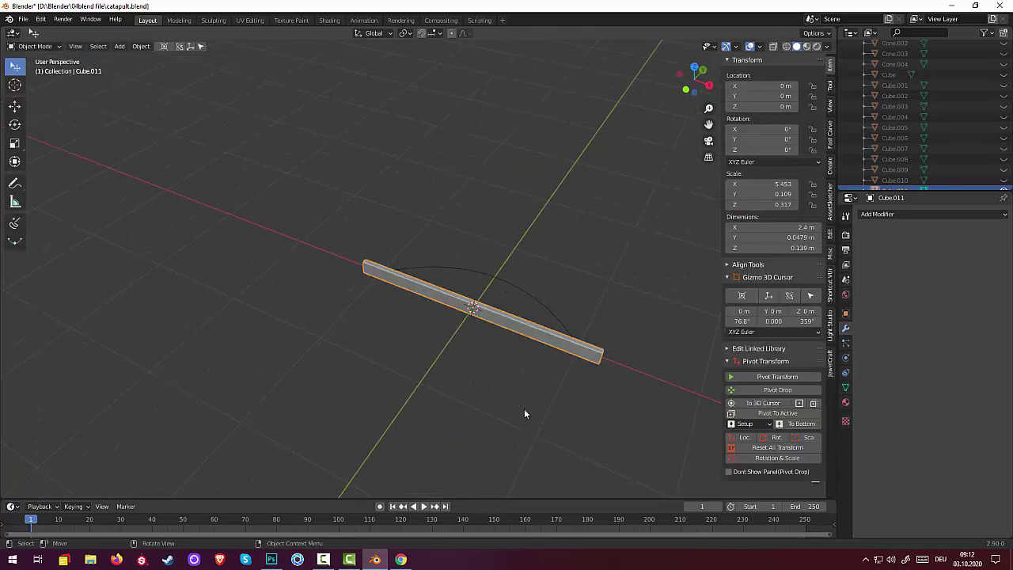
click(880, 213)
click(878, 263)
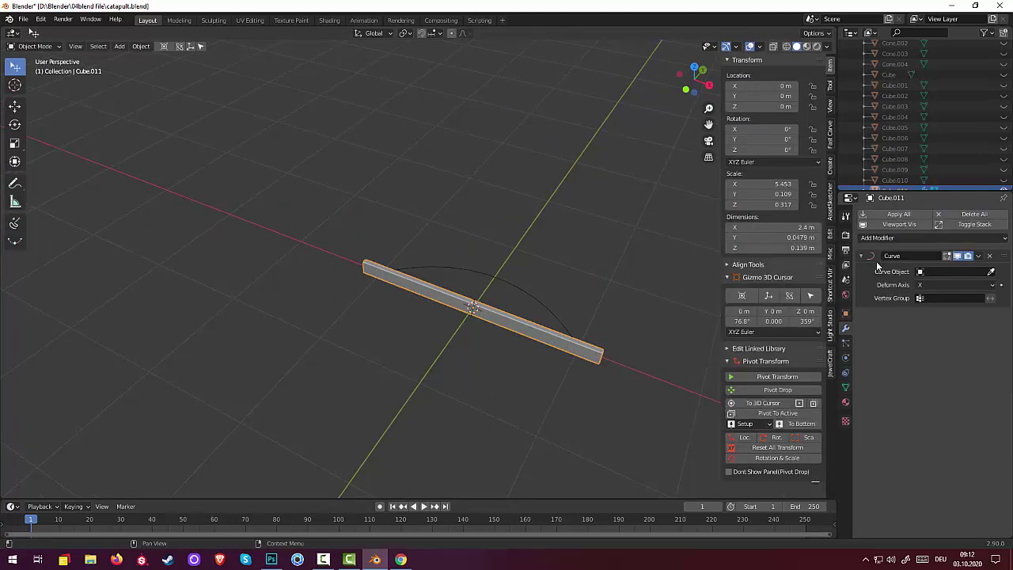
click(920, 271)
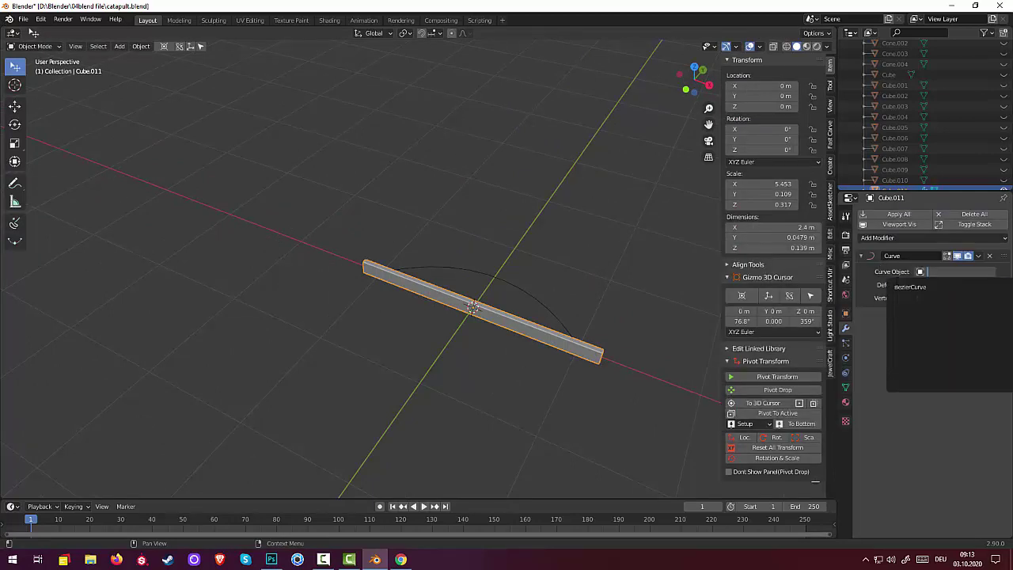
click(910, 286)
mouse_move(385, 400)
middle_down()
mouse_move(443, 412)
mouse_move(443, 403)
mouse_move(426, 407)
mouse_move(421, 423)
mouse_move(437, 421)
middle_up()
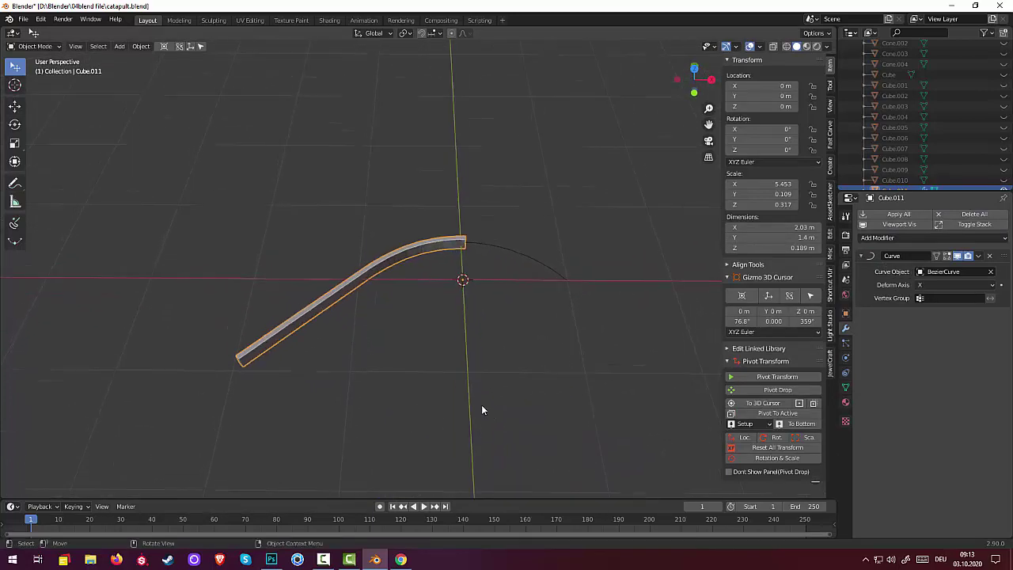
Move the bar 1.1427 m along X to centre it on the arch
key(g)
key(x)
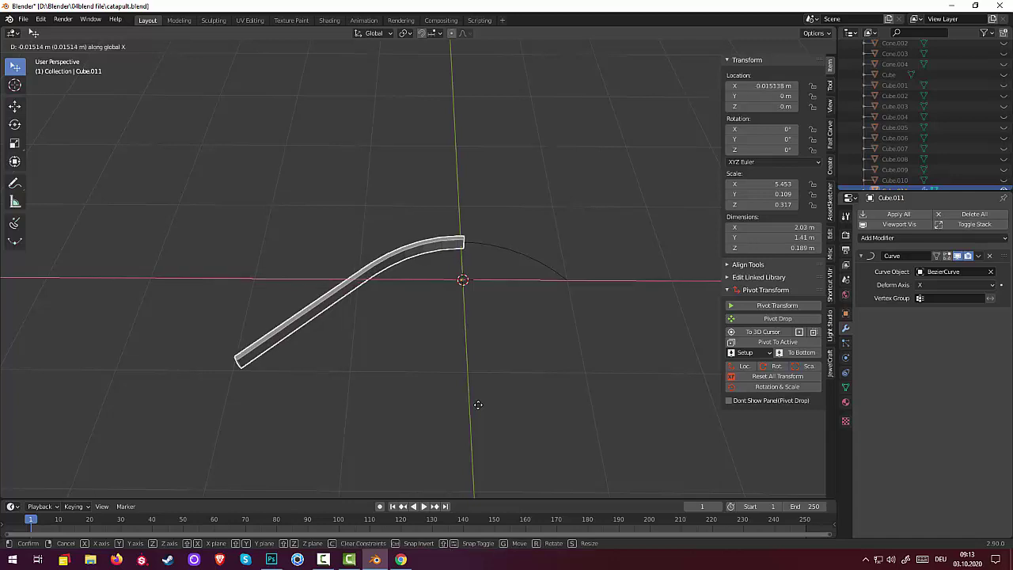
click(599, 433)
mouse_move(600, 428)
middle_down()
mouse_move(545, 379)
mouse_move(611, 413)
mouse_move(602, 398)
middle_up()
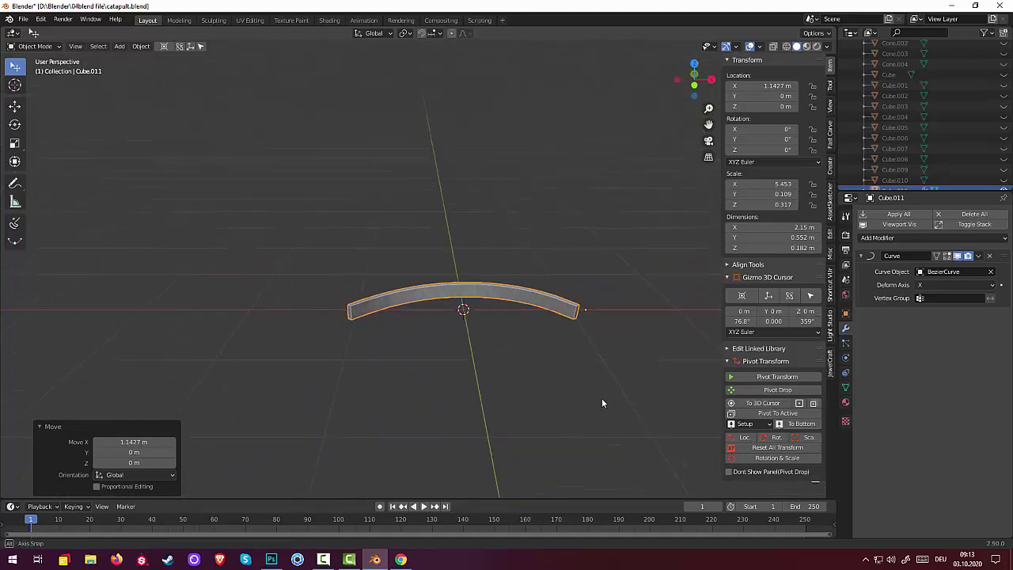
click(576, 316)
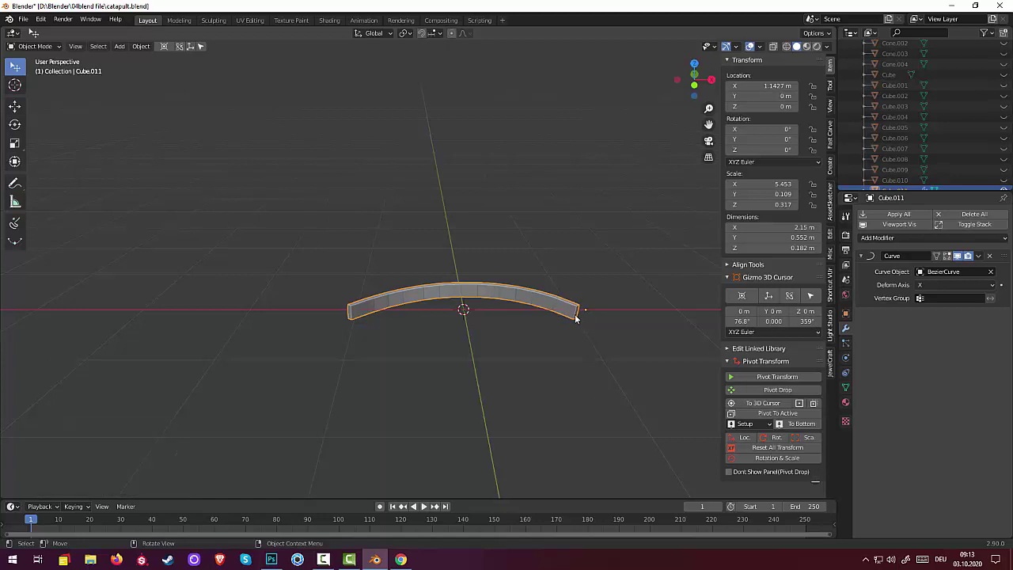
click(36, 46)
click(35, 68)
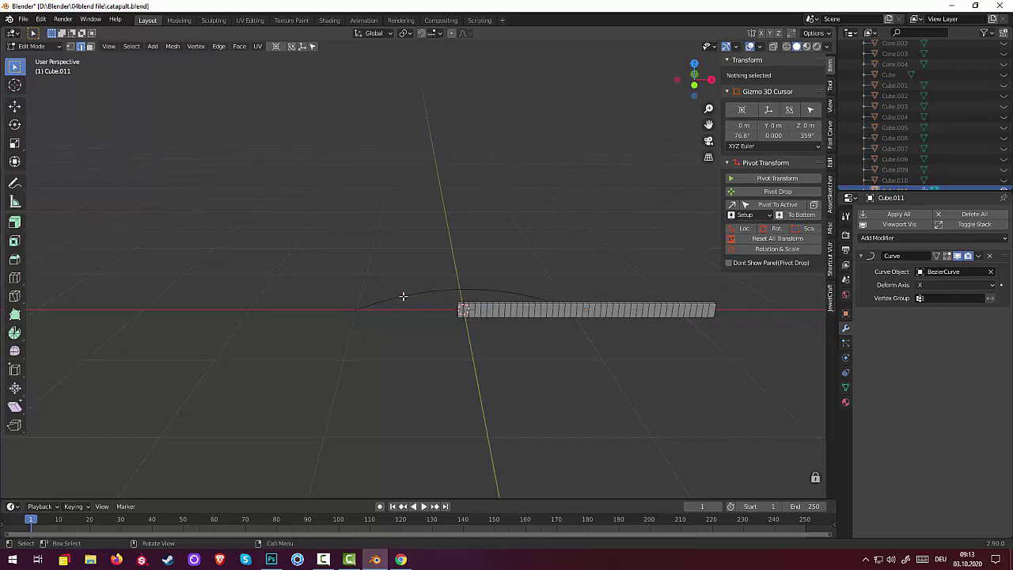
Switch between Object and Edit Mode to check the bar's bend along the curve
click(35, 46)
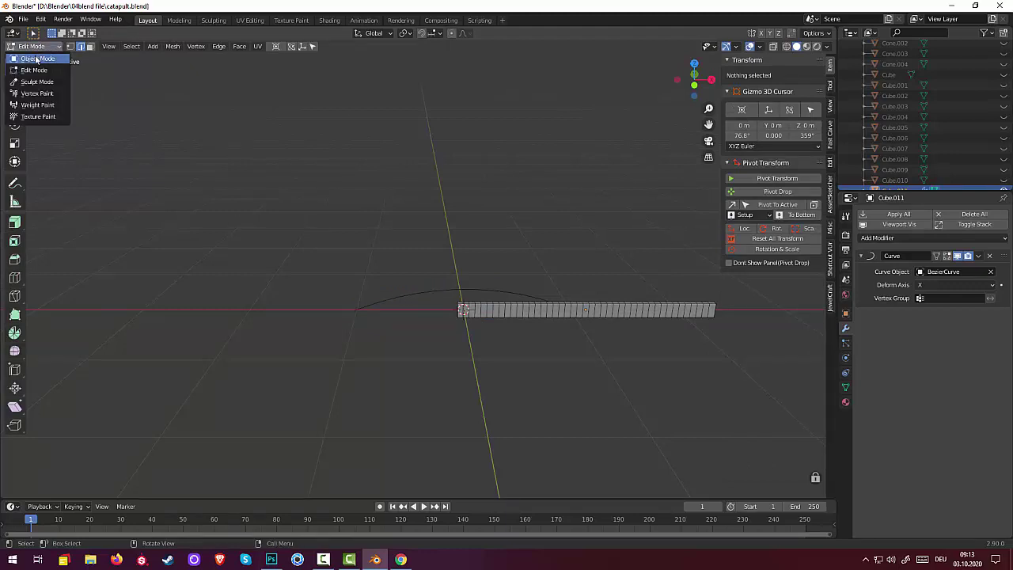
click(35, 59)
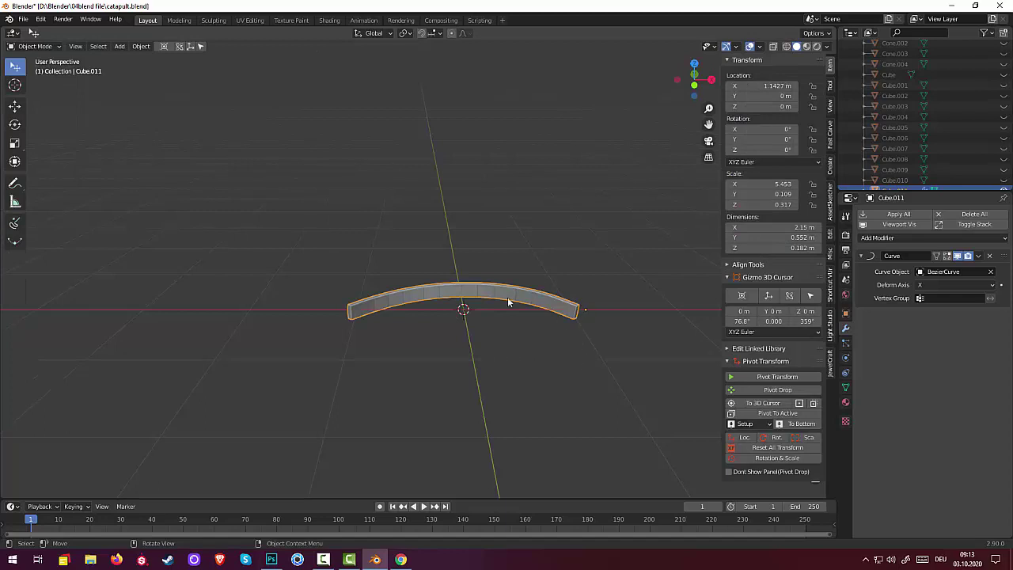
click(36, 46)
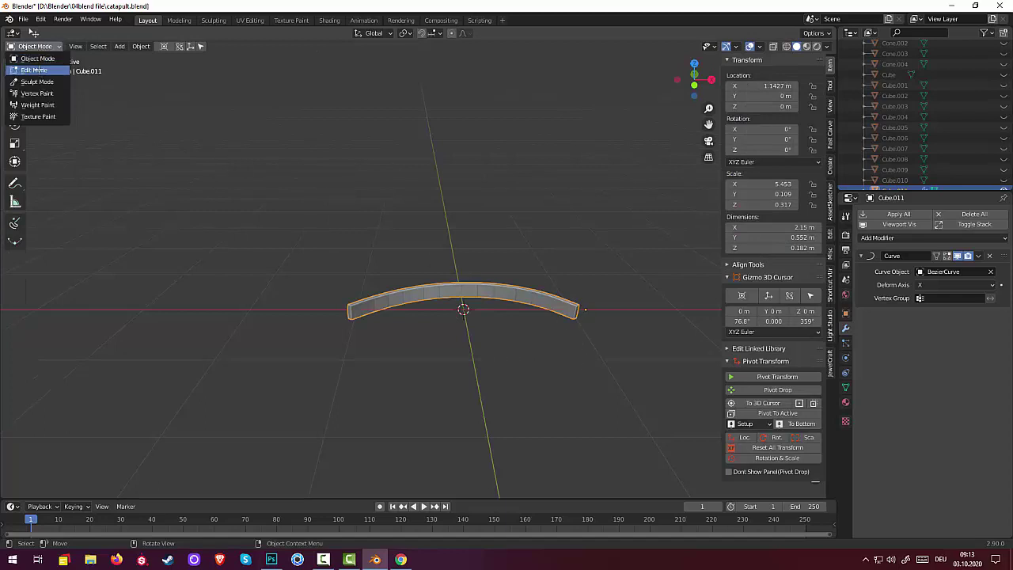
click(40, 69)
middle_drag(348, 287, 352, 357)
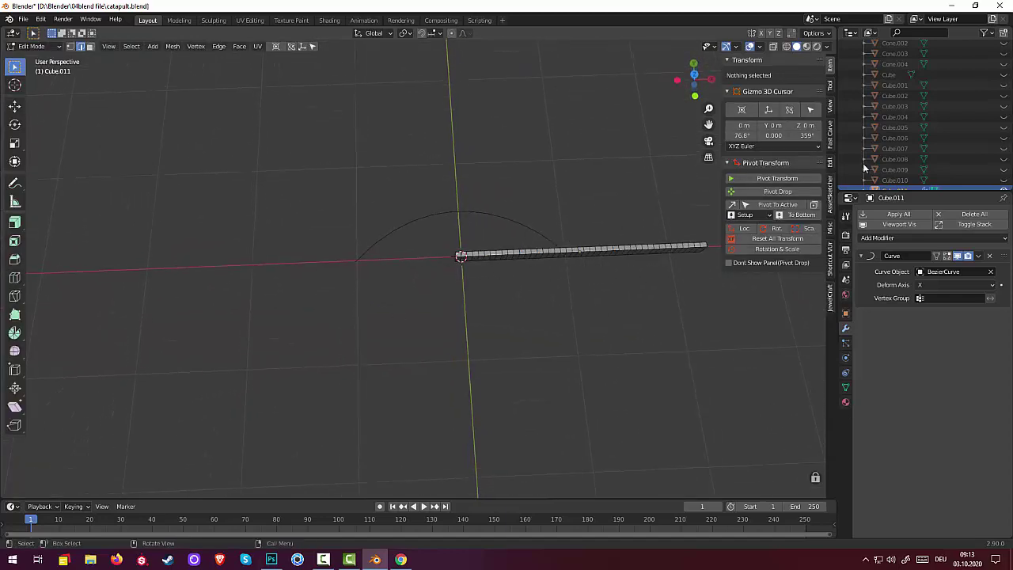
scroll(918, 128, up, 1)
scroll(918, 127, up, 2)
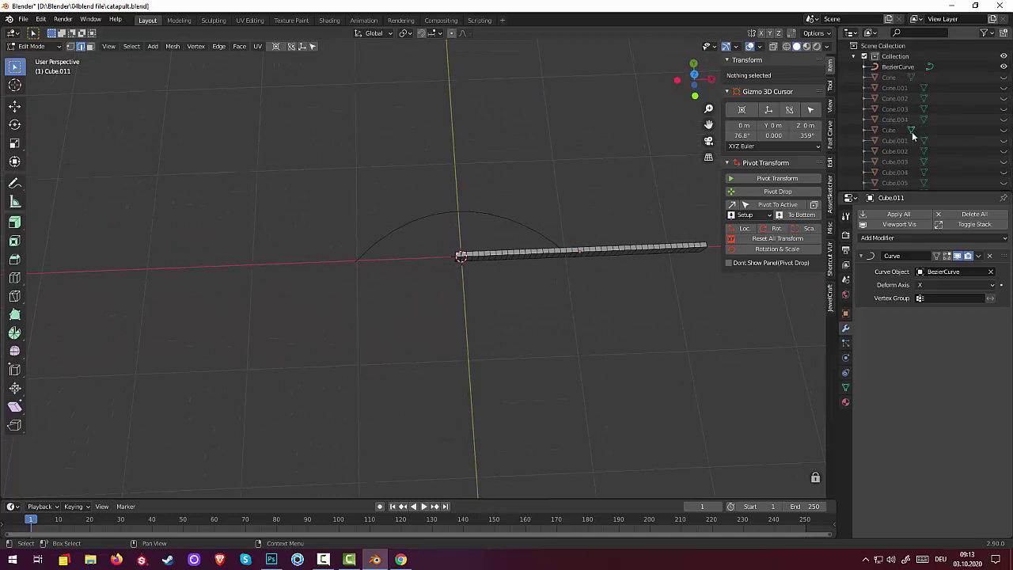
Select BezierCurve in the Outliner and inspect its vertices in Edit Mode
click(894, 68)
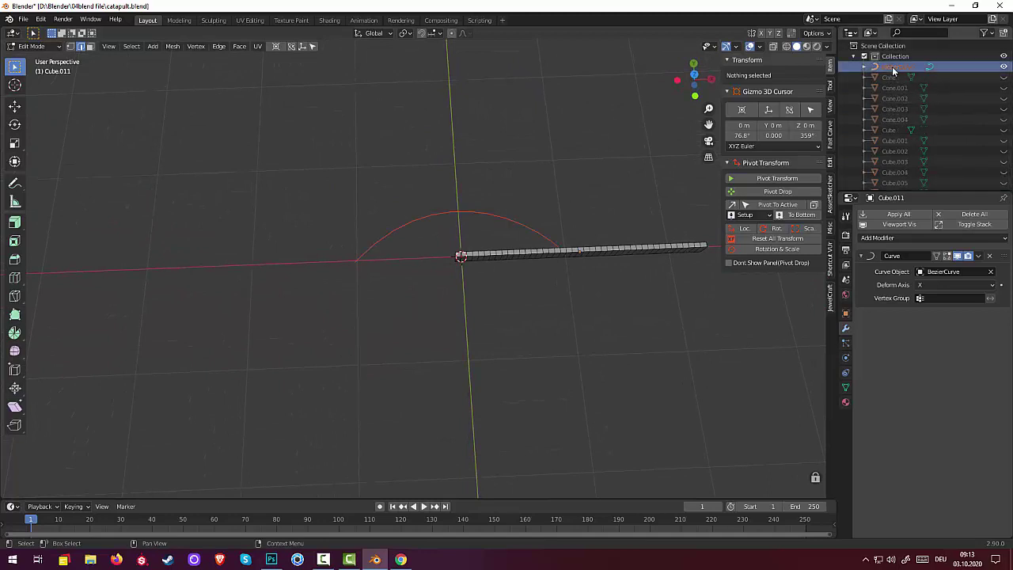
click(32, 46)
click(31, 71)
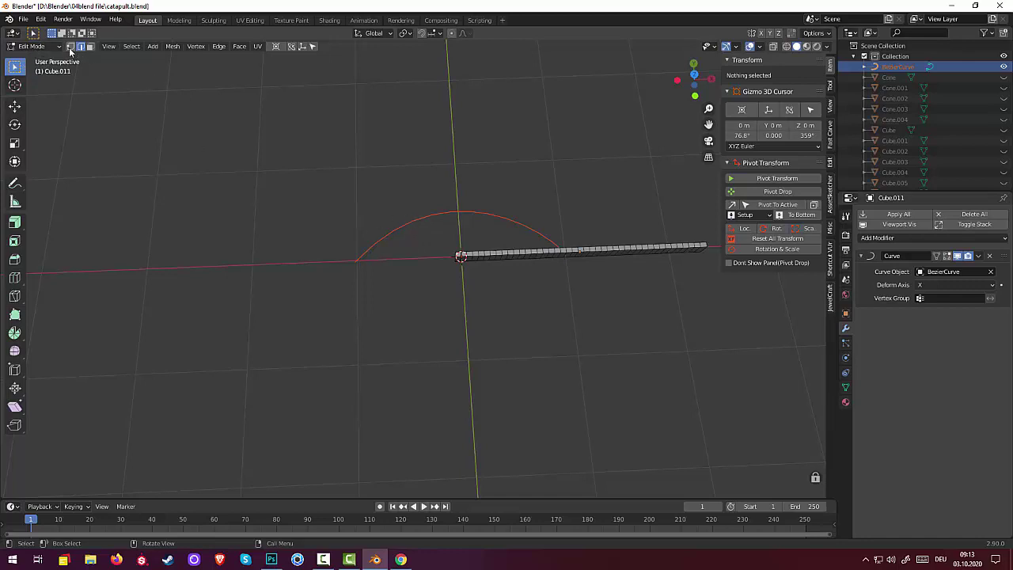
click(72, 47)
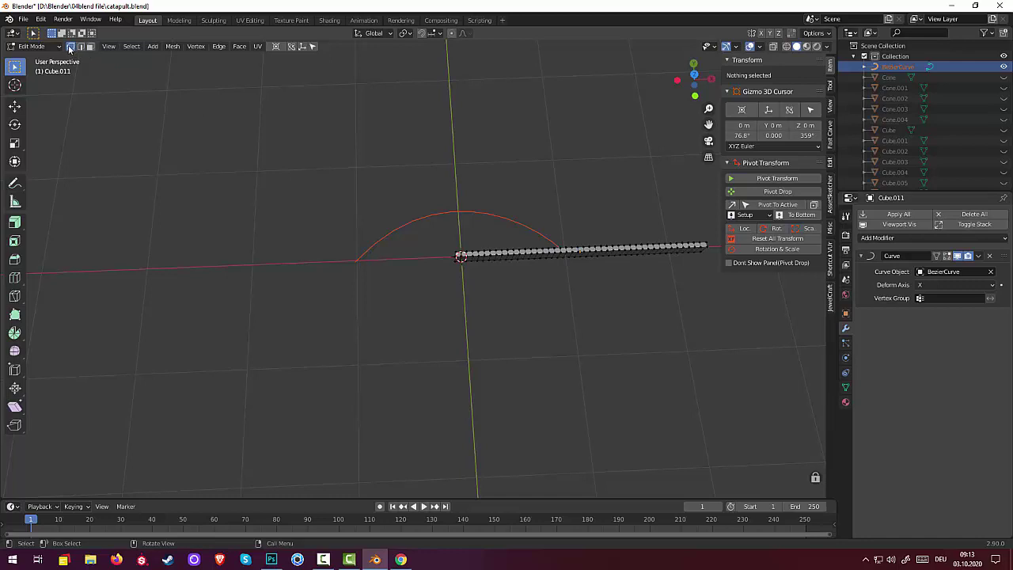
click(32, 46)
click(33, 59)
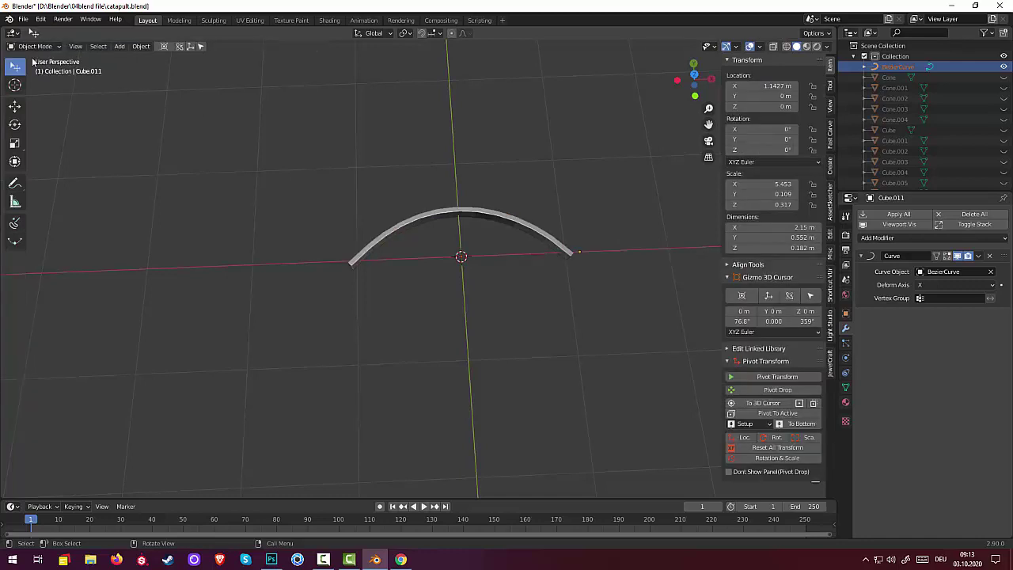
middle_drag(242, 171, 223, 105)
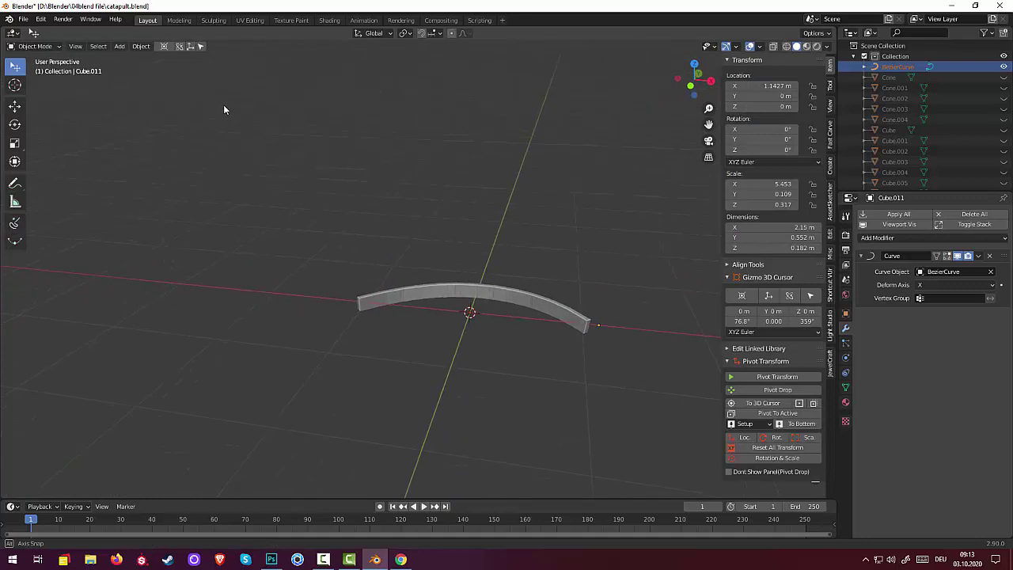
Enable X-ray so the curved arm becomes see-through
click(774, 46)
middle_drag(643, 214, 603, 269)
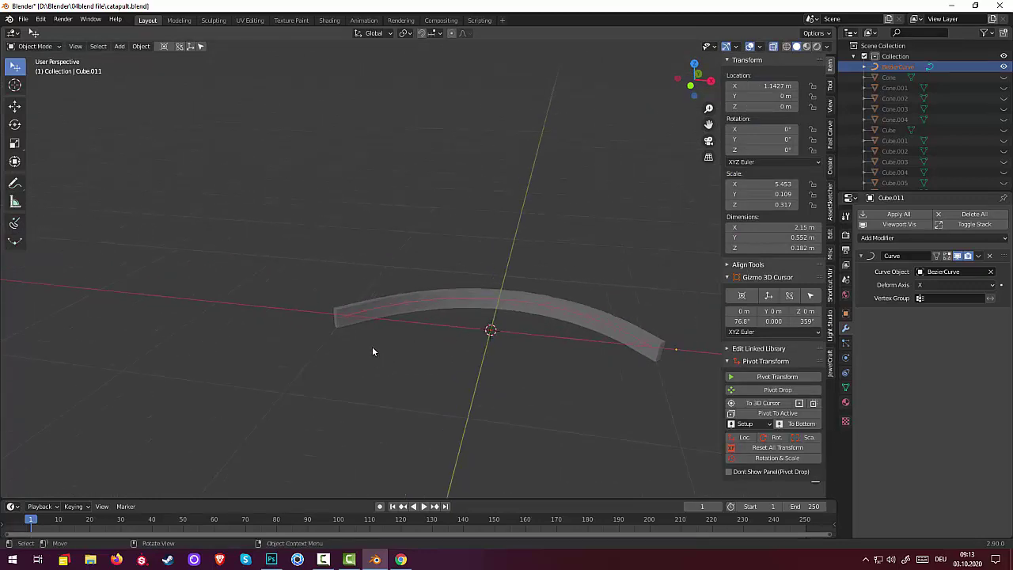
click(37, 47)
click(35, 71)
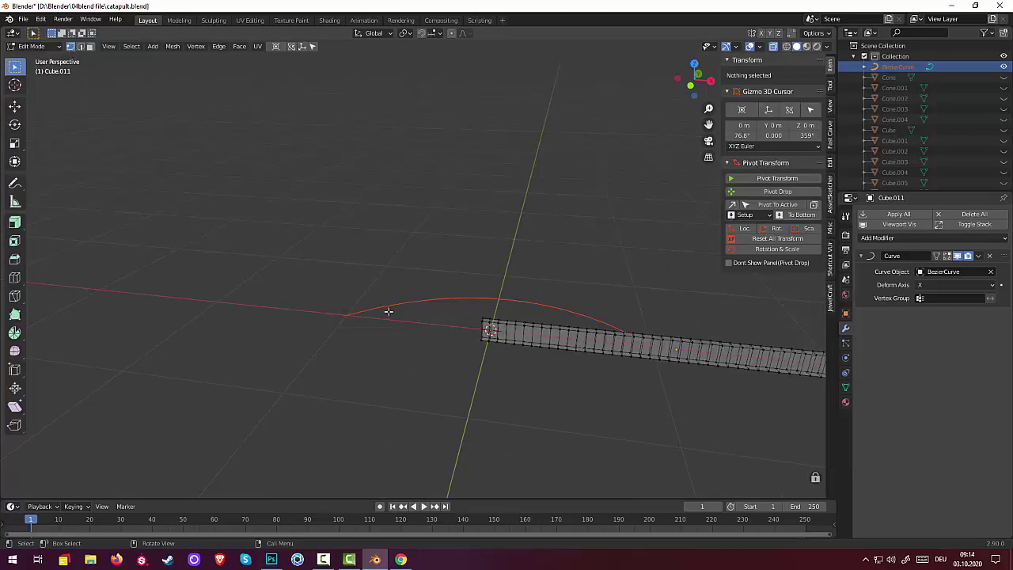
click(40, 47)
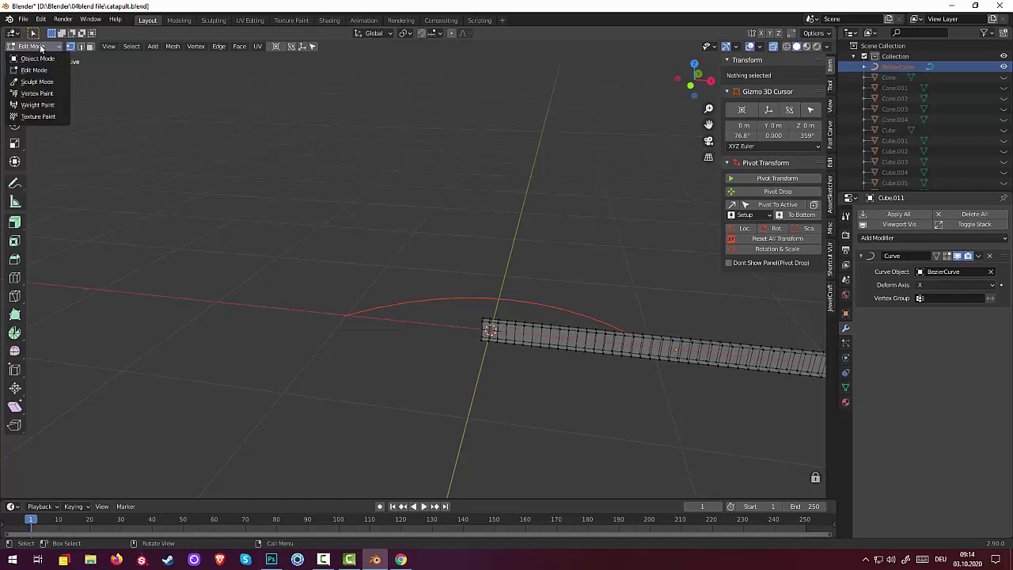
click(37, 59)
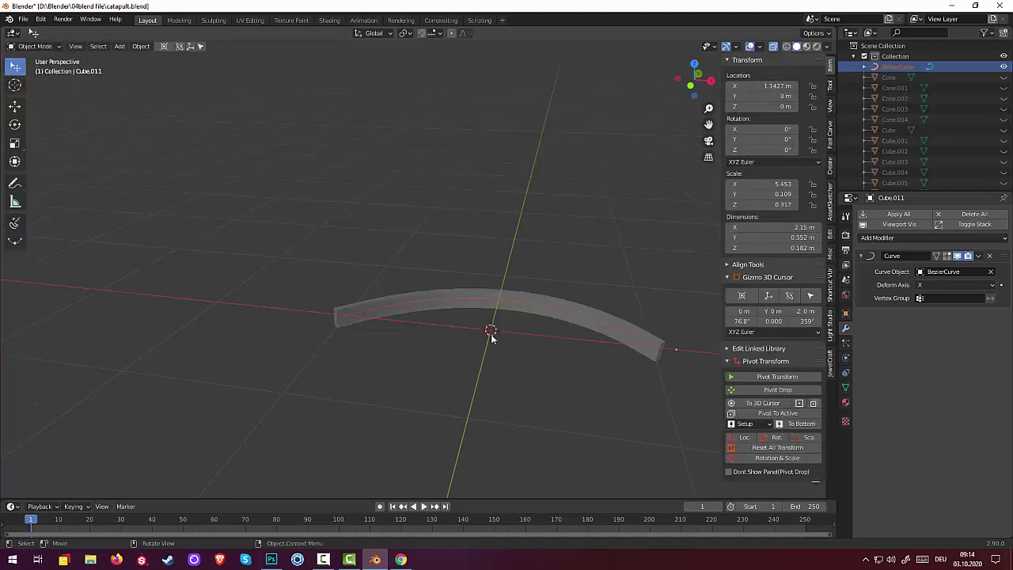
Toggle BezierCurve's visibility and select it inside the arm in the viewport
click(1003, 67)
middle_drag(658, 344, 571, 333)
middle_drag(492, 251, 466, 164)
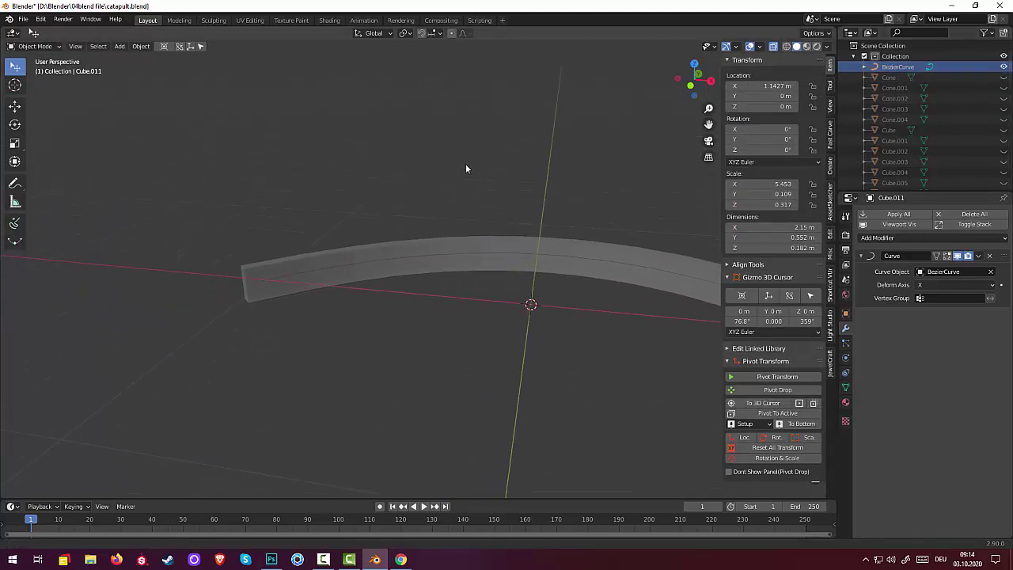
click(42, 49)
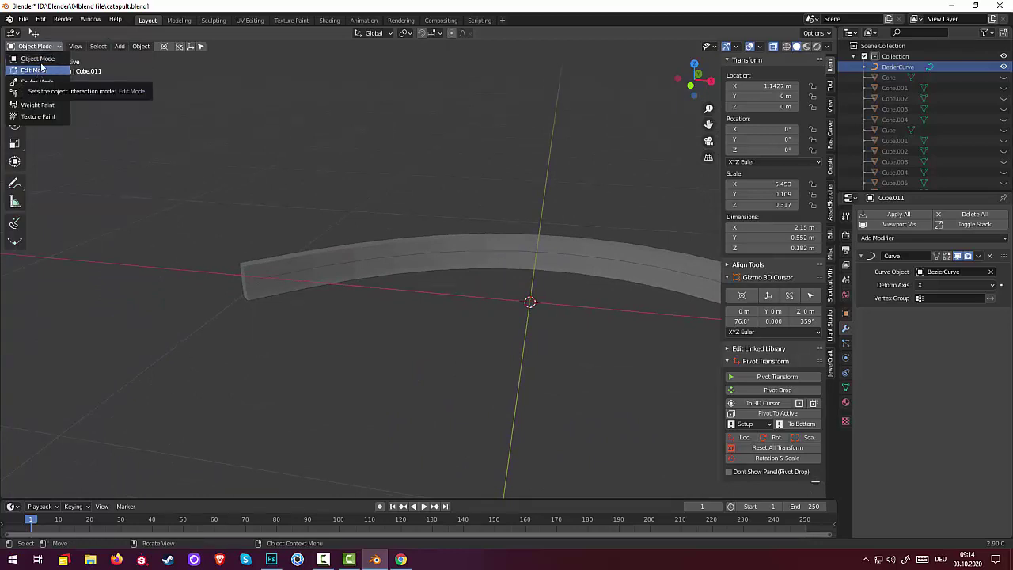
click(313, 270)
Enter Edit Mode on the curve and select both end control points
drag(313, 274, 313, 275)
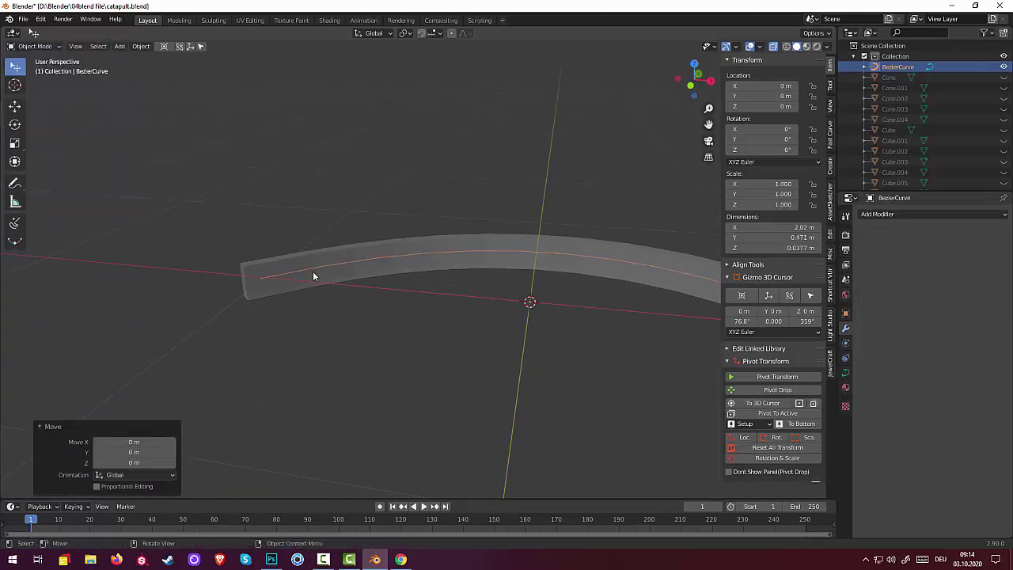
click(35, 46)
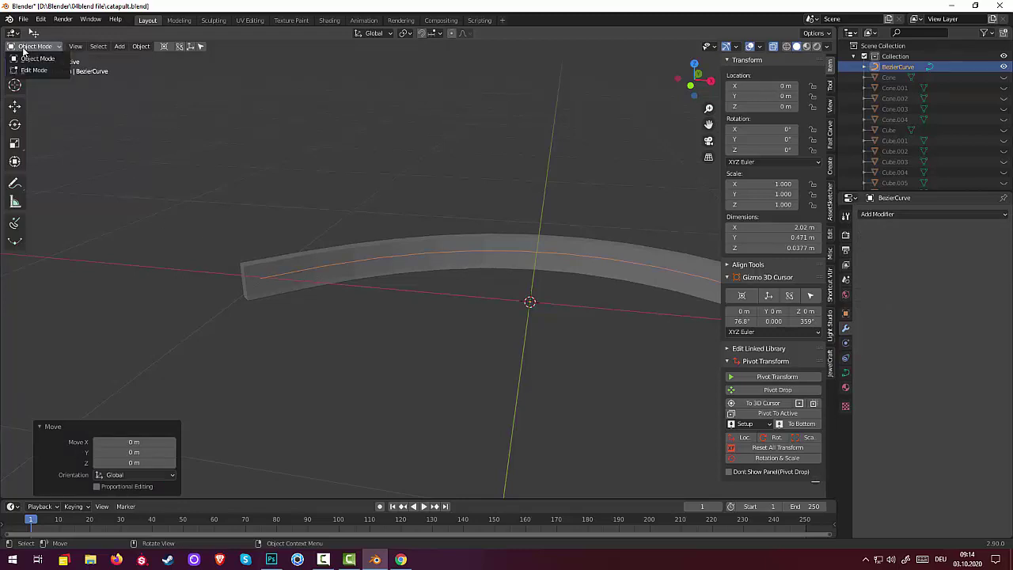
click(31, 70)
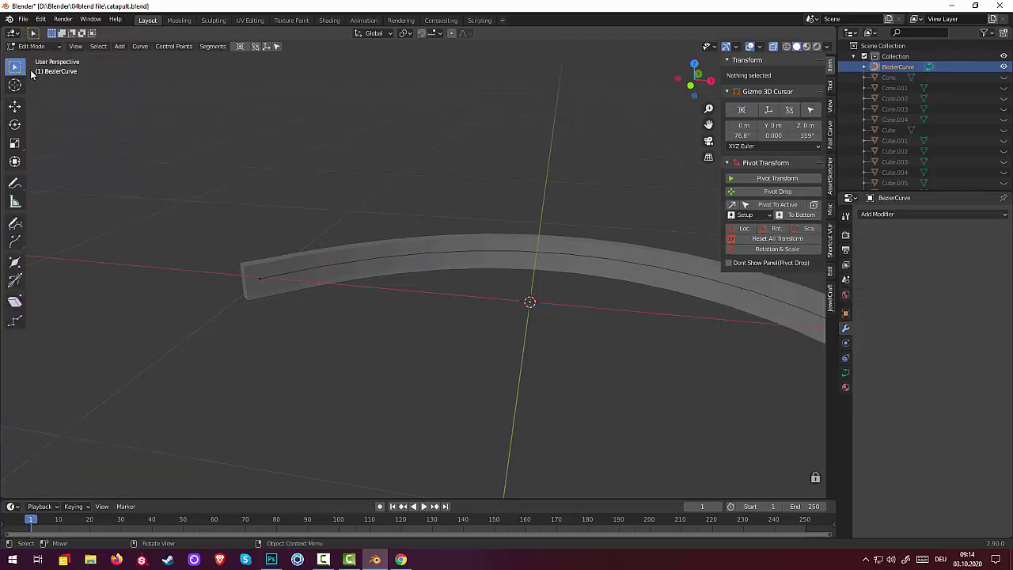
click(258, 279)
mouse_move(262, 311)
middle_down()
mouse_move(351, 353)
mouse_move(658, 378)
middle_up()
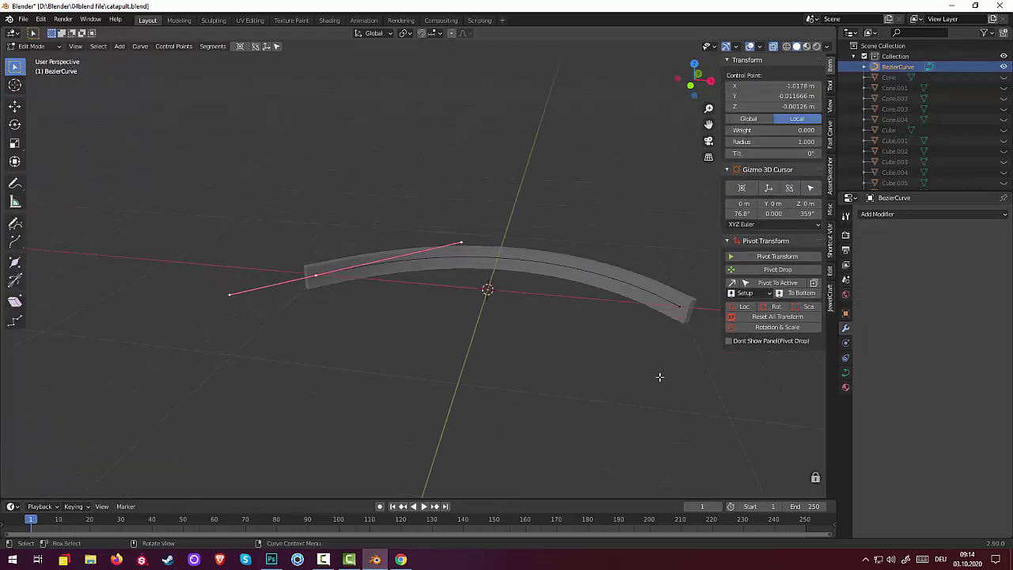
shift+click(679, 306)
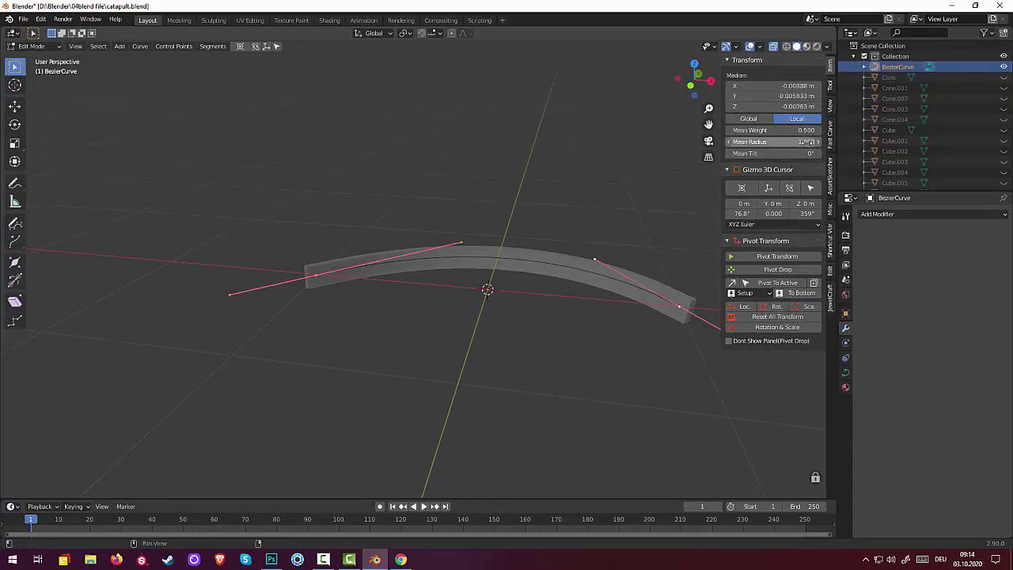
With Global transform shown, set the end points' mean radius to 1.020
mouse_move(776, 141)
mouse_down()
mouse_move(724, 142)
mouse_move(791, 142)
mouse_move(799, 130)
mouse_up()
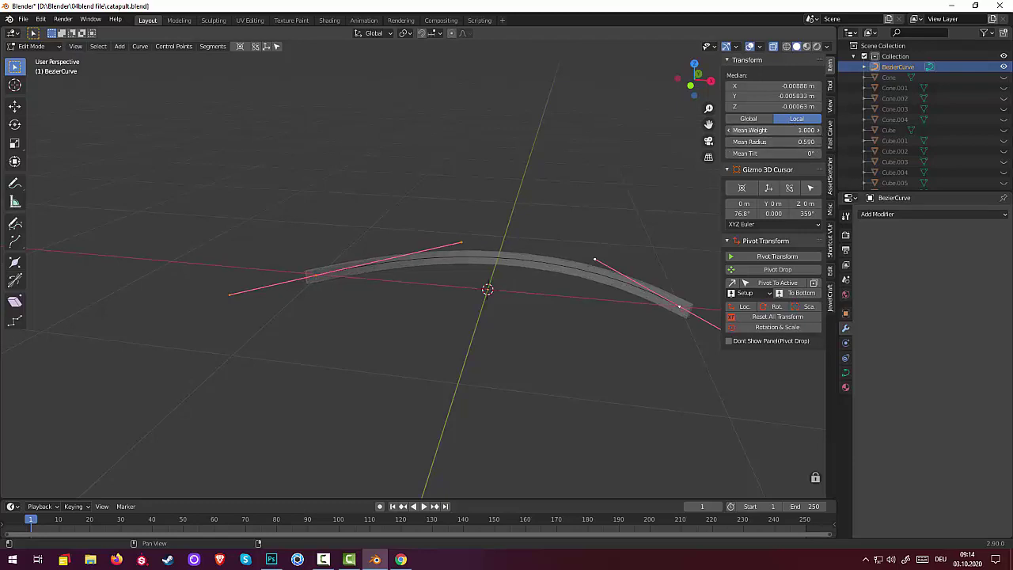
click(748, 117)
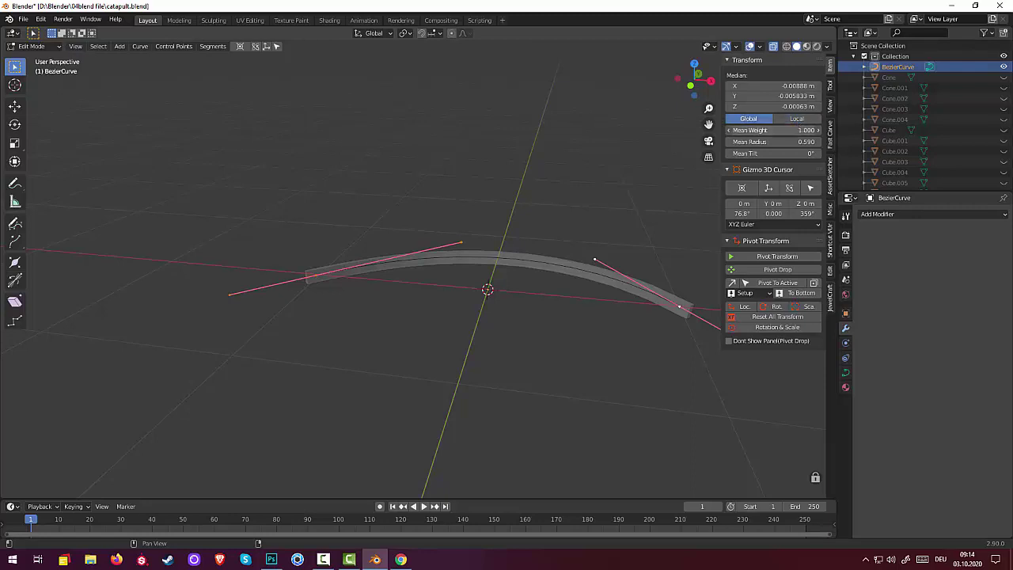
mouse_move(792, 130)
mouse_down()
mouse_move(780, 129)
mouse_move(808, 142)
mouse_up()
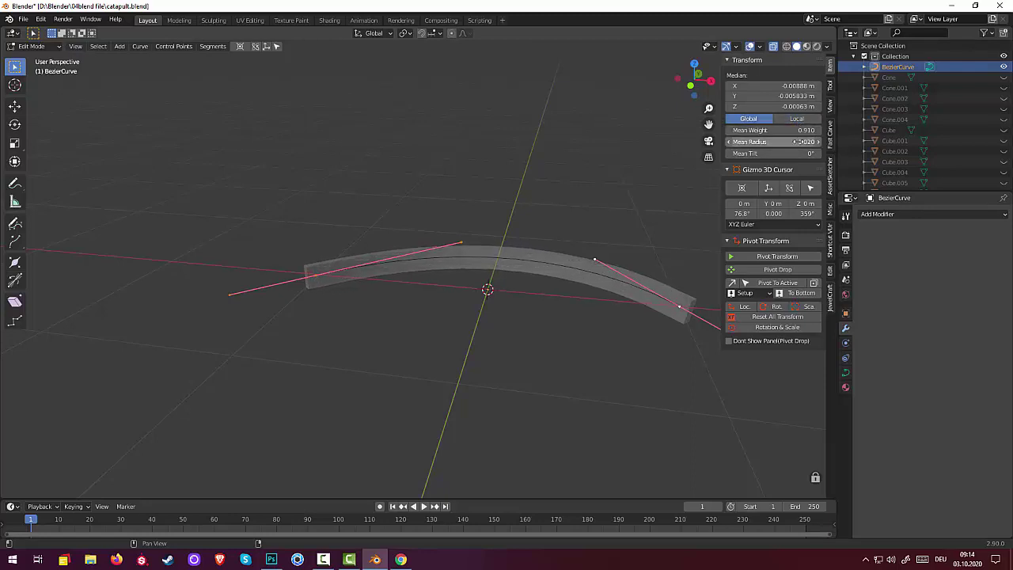
click(776, 142)
key(Return)
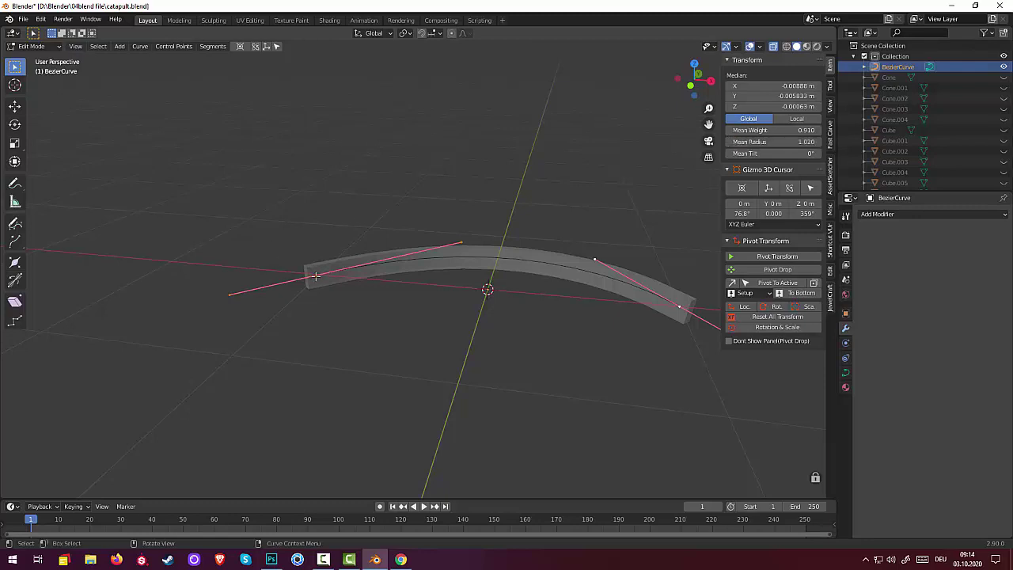
Try thinner radii on each end point, undo the change, and reselect both ends
click(316, 278)
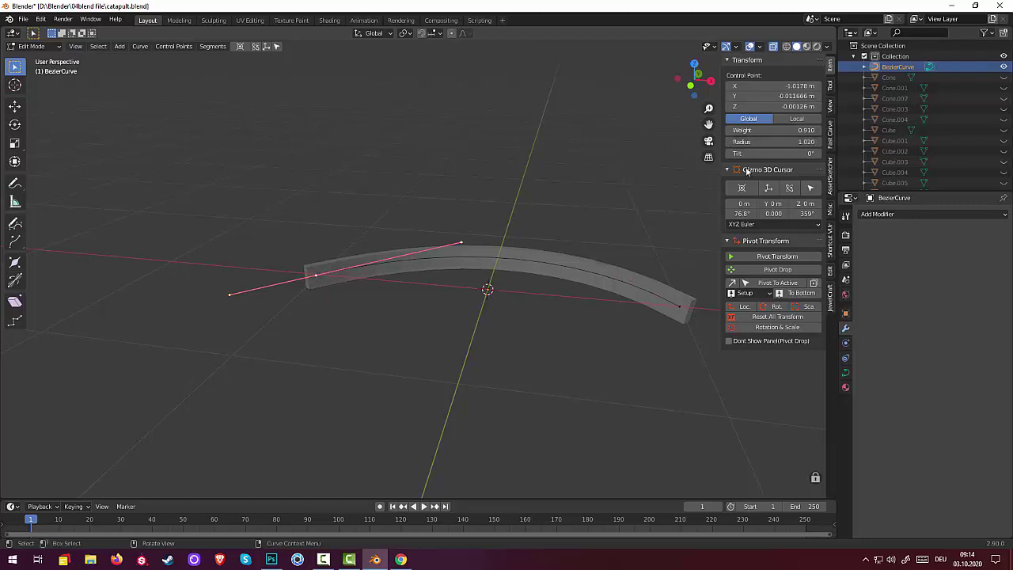
mouse_move(776, 141)
mouse_down()
mouse_move(752, 142)
mouse_move(761, 142)
mouse_up()
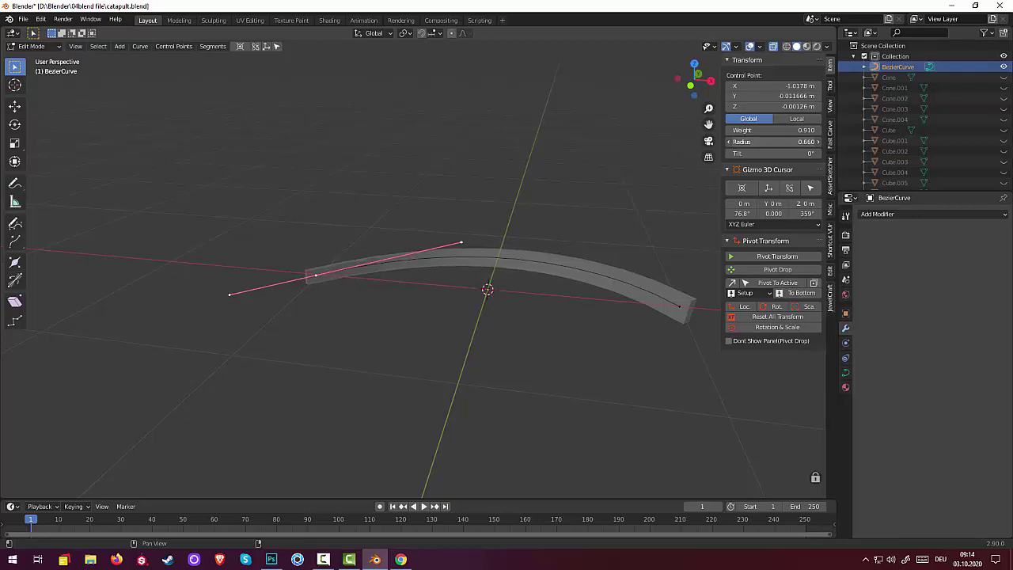
click(679, 307)
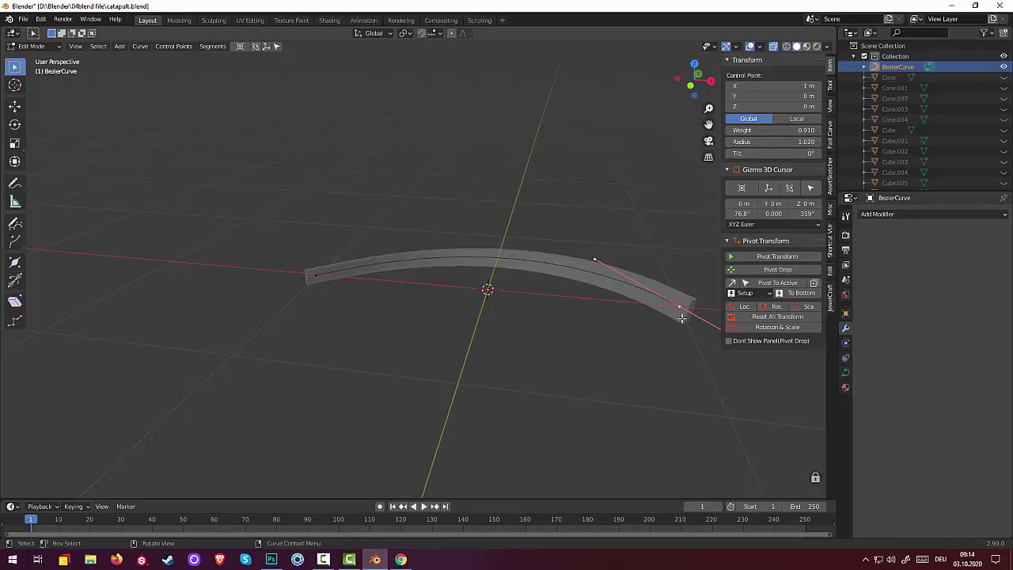
mouse_move(807, 141)
mouse_down()
mouse_move(760, 142)
mouse_move(816, 141)
mouse_up()
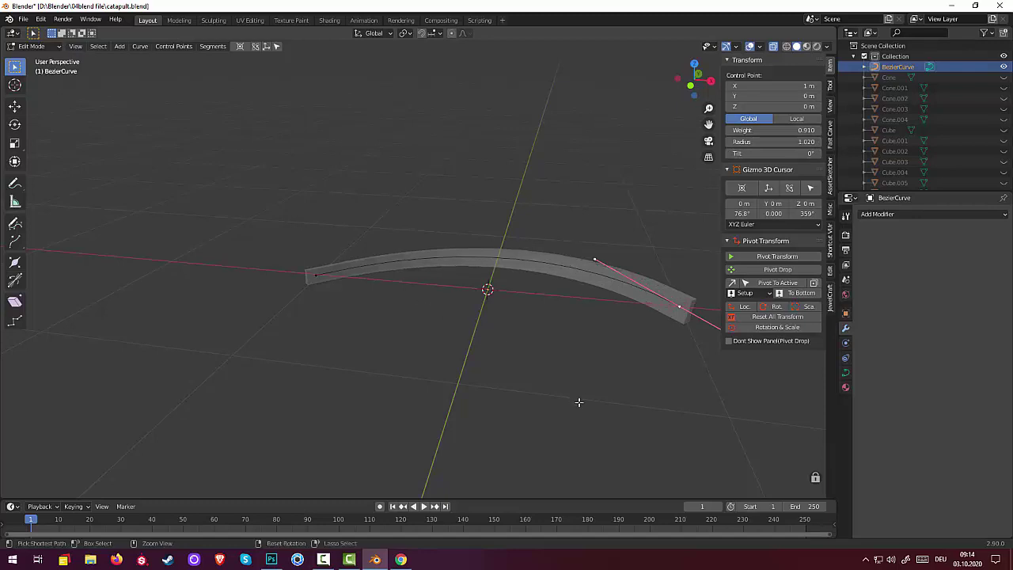
key(ctrl+i)
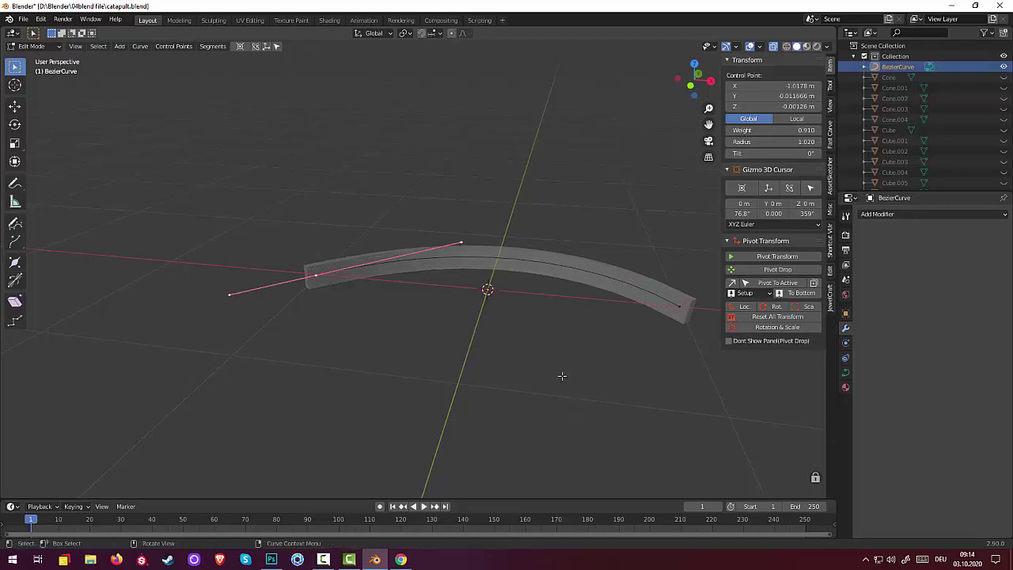
shift+click(672, 314)
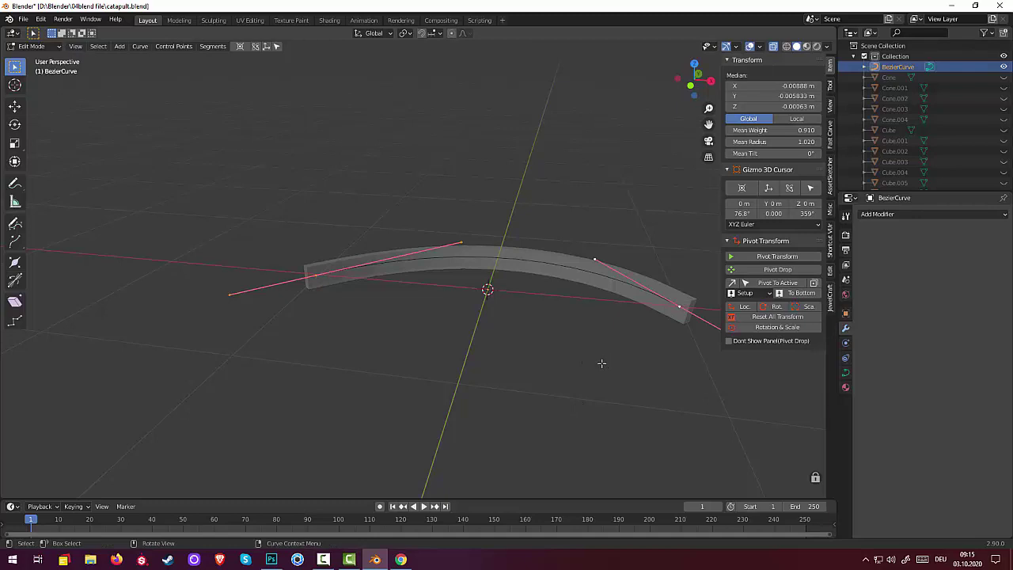
Subdivide the curve to add a middle control point and switch to top orthographic view
right_click(600, 362)
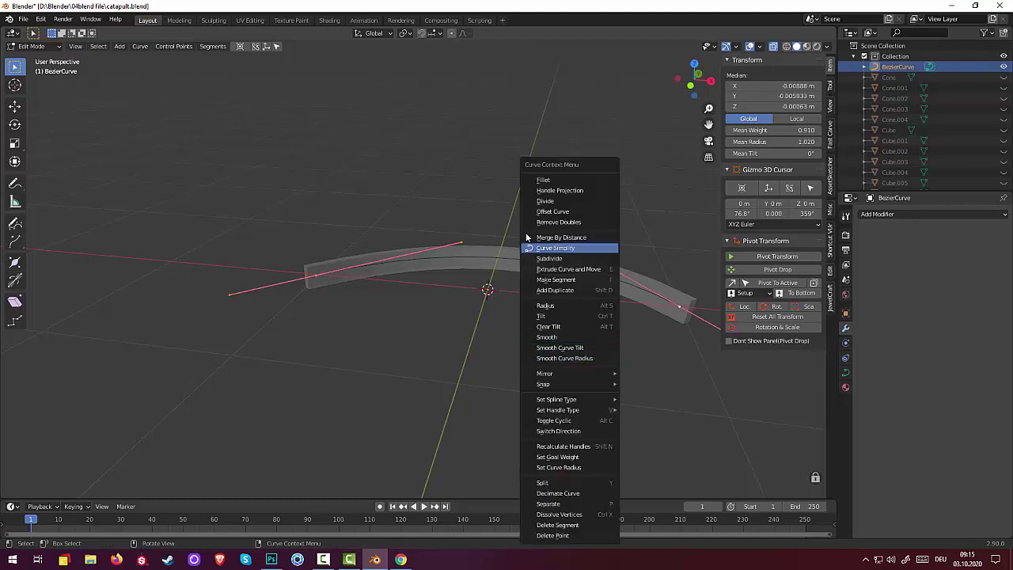
click(564, 258)
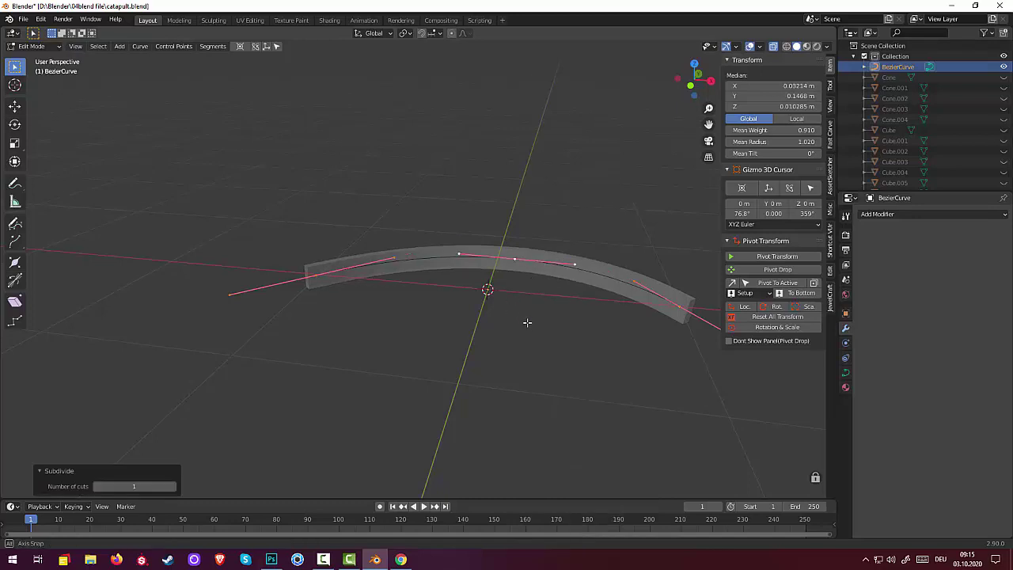
mouse_move(527, 321)
middle_down()
mouse_move(539, 353)
mouse_move(525, 253)
middle_up()
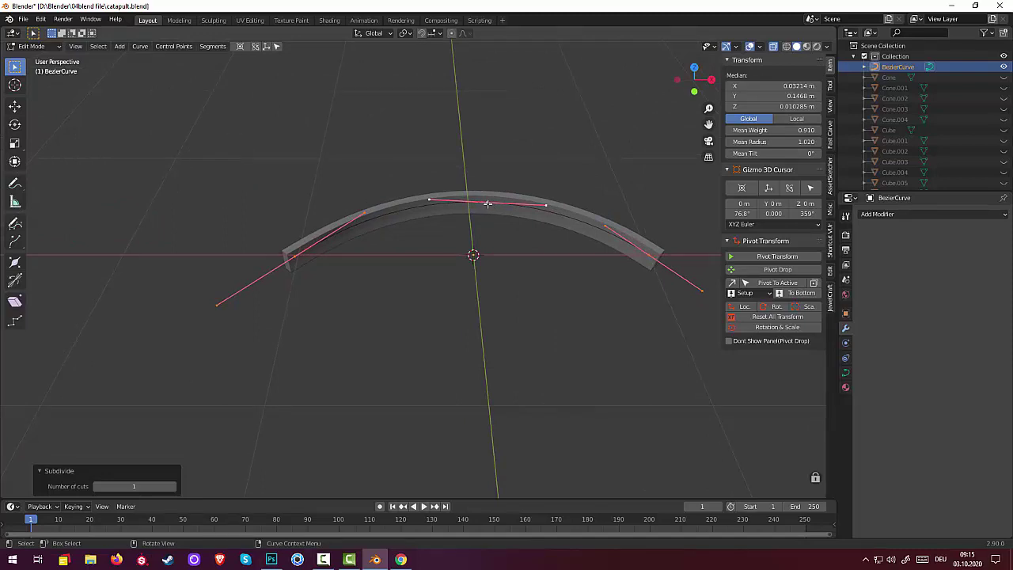
key(KP_7)
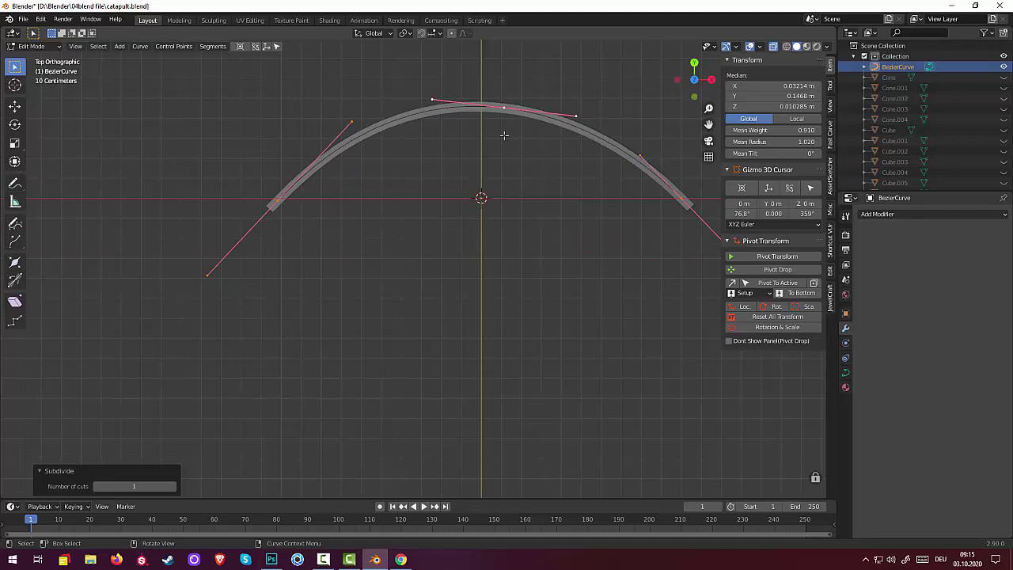
key(g)
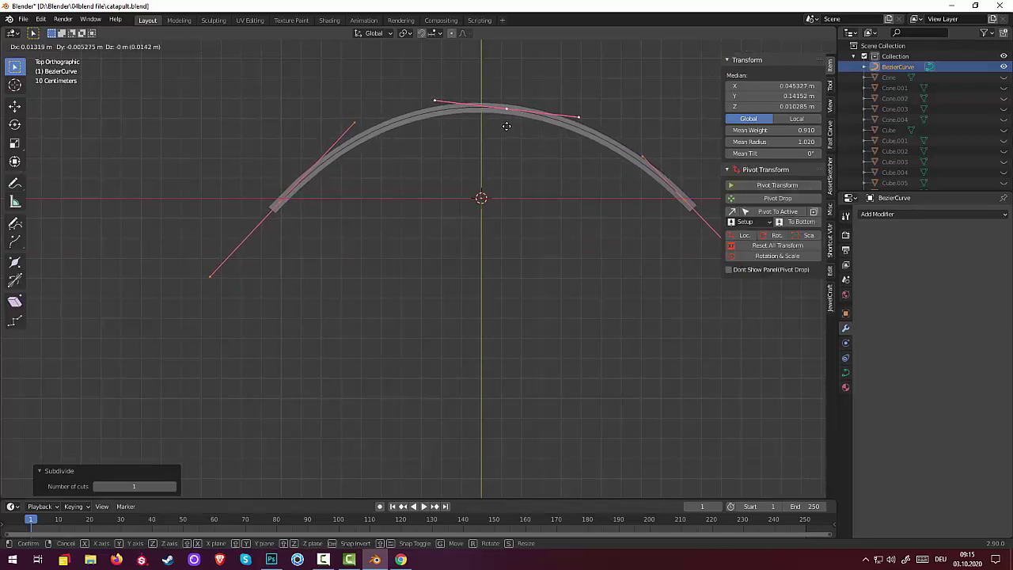
click(506, 125)
Move the centre control point about -0.0765 m in X and 0.0158 m in Y
click(506, 108)
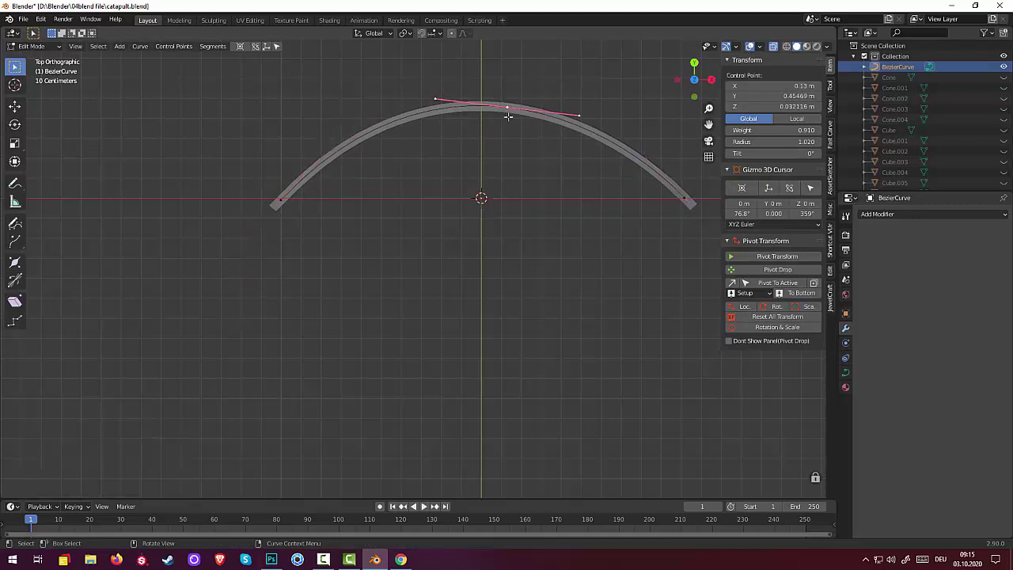
key(g)
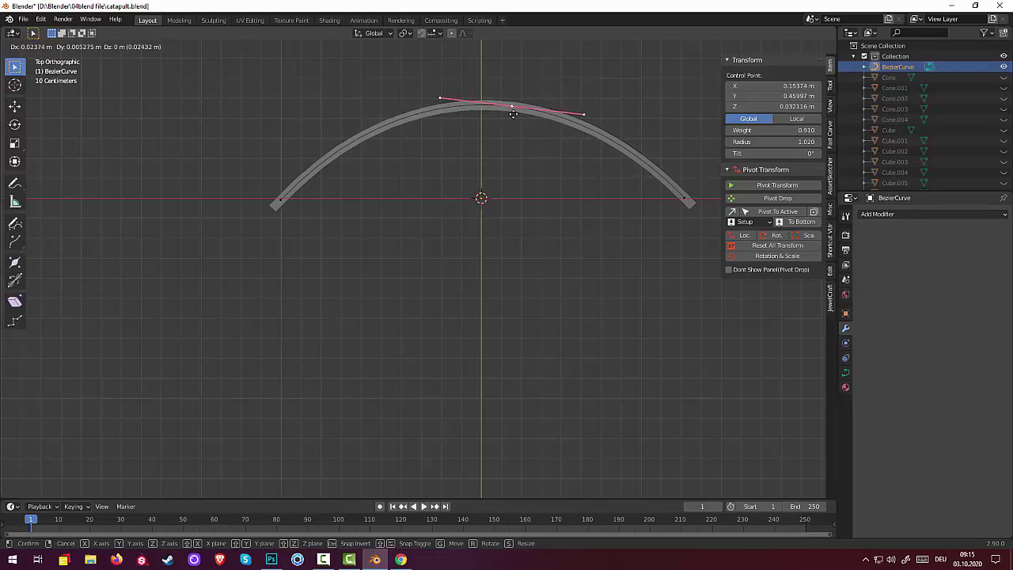
click(513, 108)
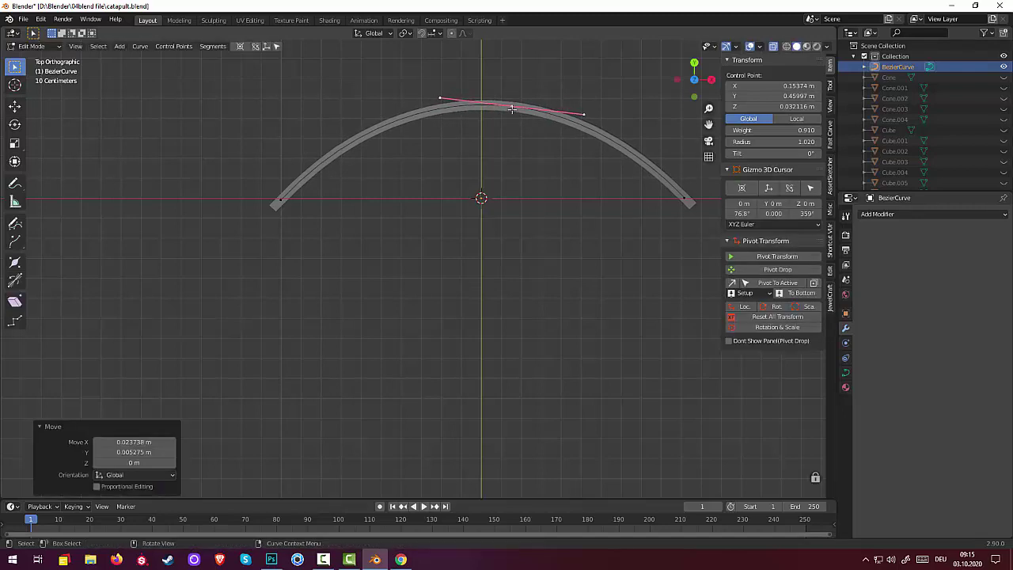
click(565, 104)
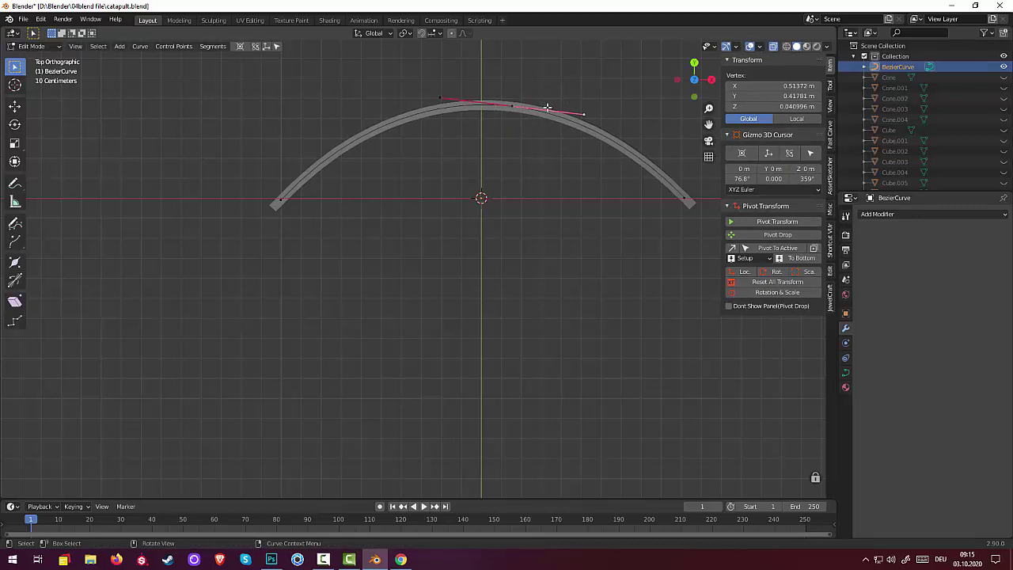
click(513, 106)
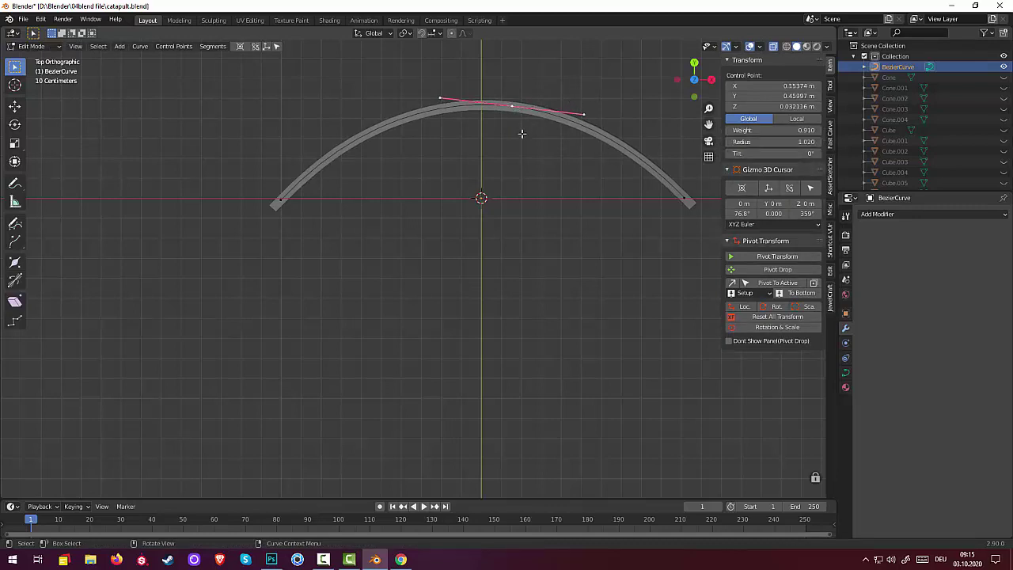
key(g)
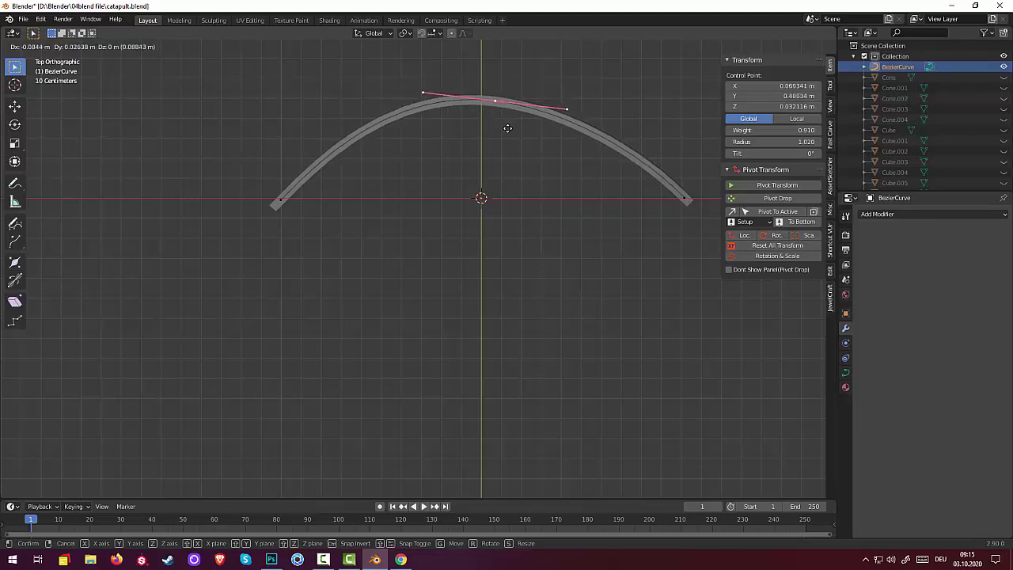
click(508, 129)
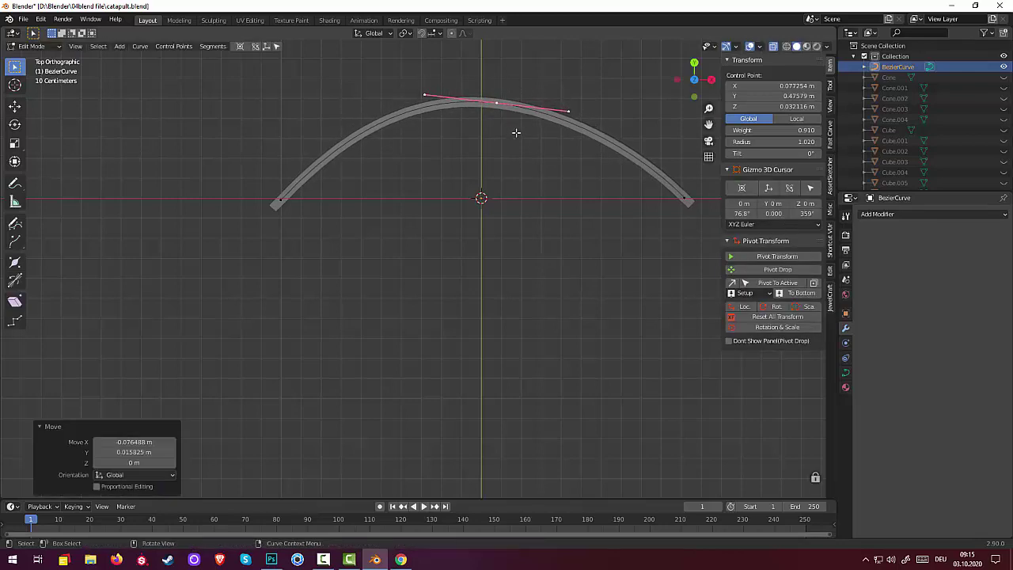
middle_drag(516, 132, 502, 71)
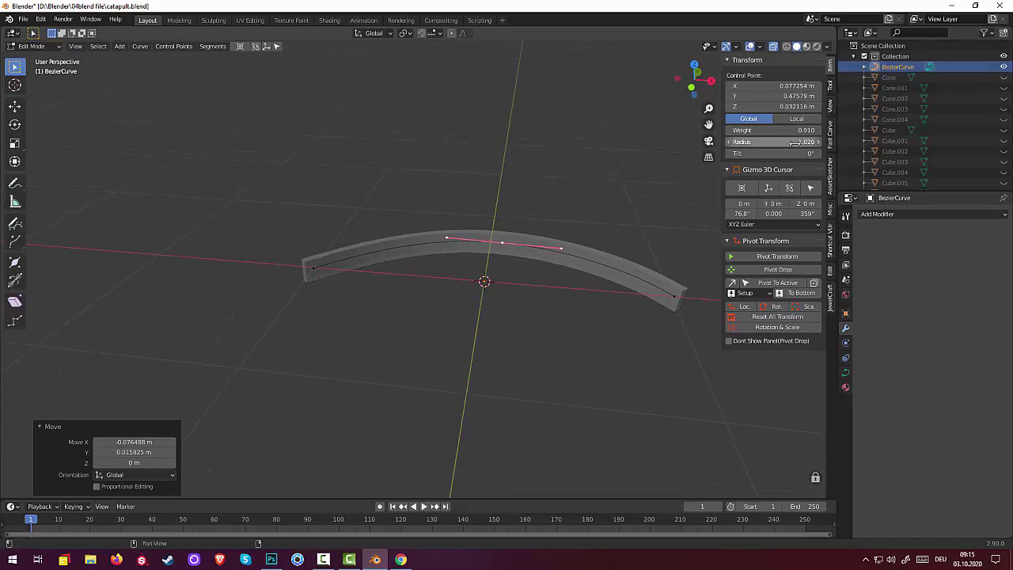
Thicken the radius at the centre point and taper both curve ends thinner
mouse_move(798, 141)
mouse_down()
mouse_move(819, 141)
mouse_move(776, 142)
mouse_up()
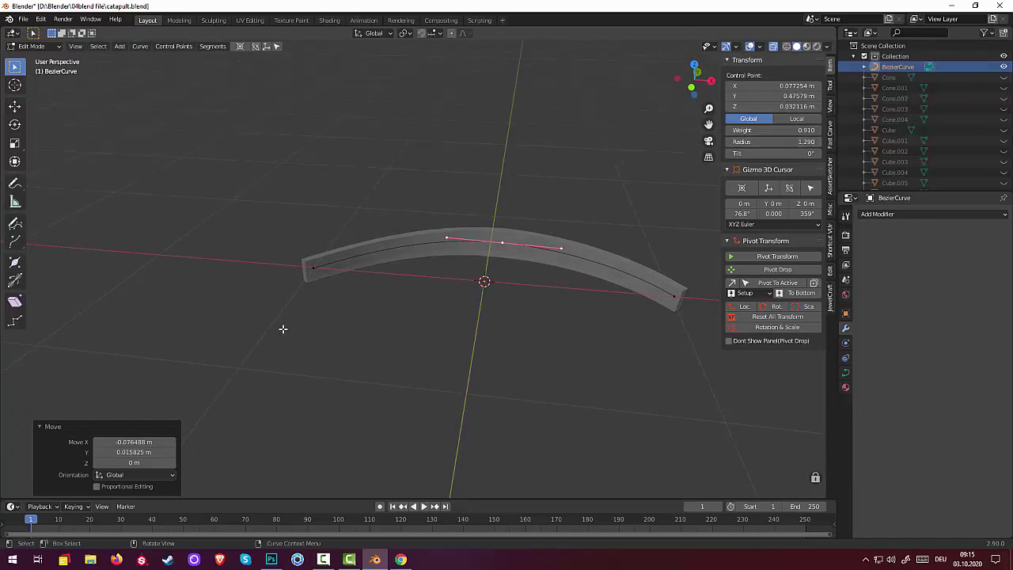
click(315, 265)
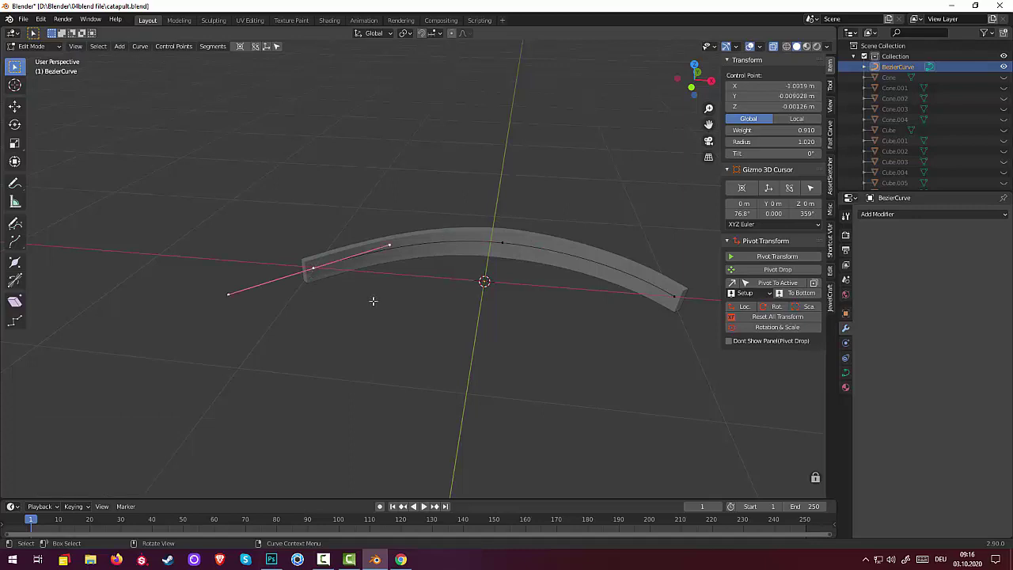
shift+click(676, 295)
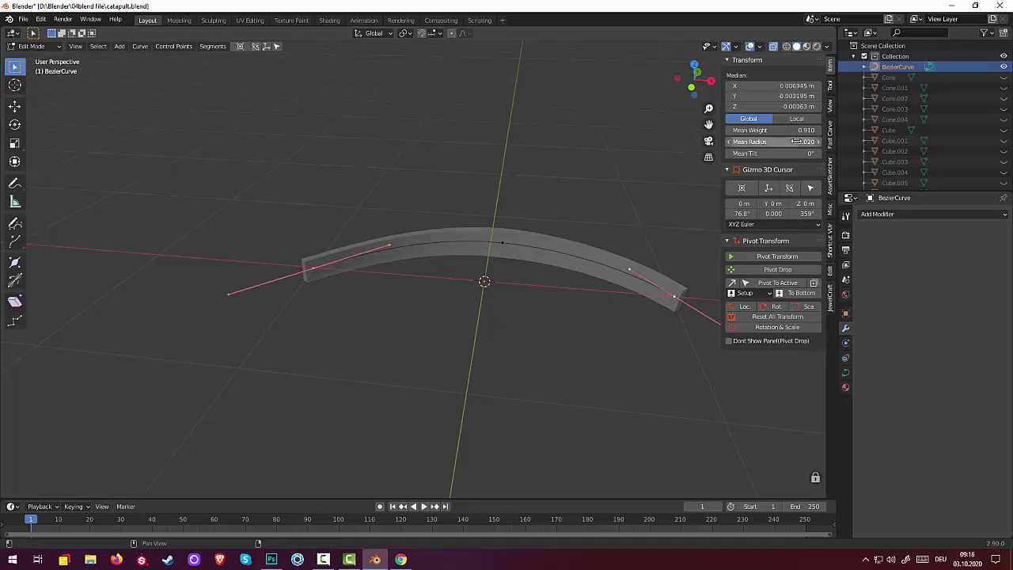
drag(776, 142, 753, 142)
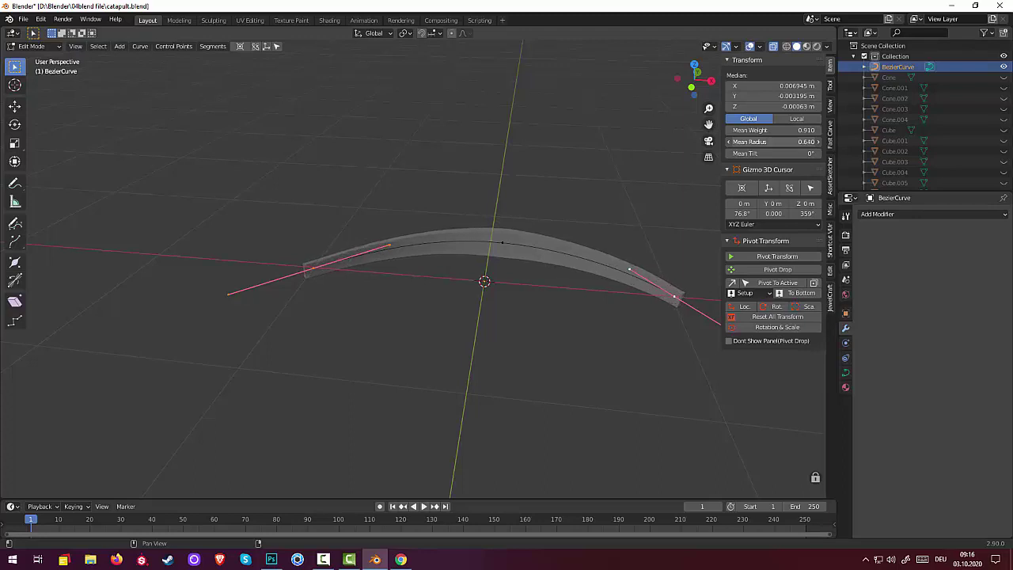
click(531, 351)
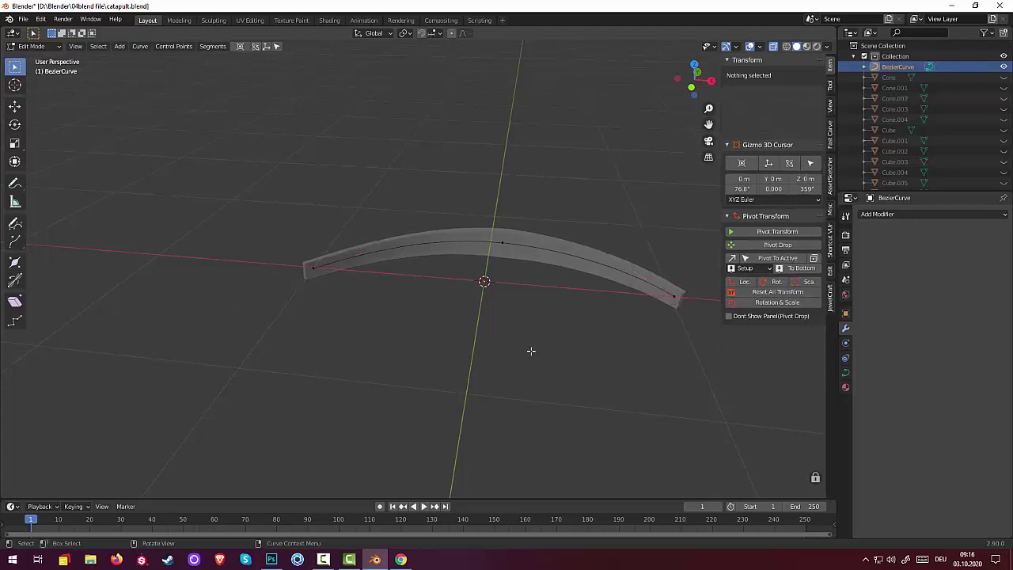
Subdivide the curve section between the top point and the right end
mouse_move(529, 350)
middle_down()
mouse_move(538, 391)
mouse_move(557, 345)
middle_up()
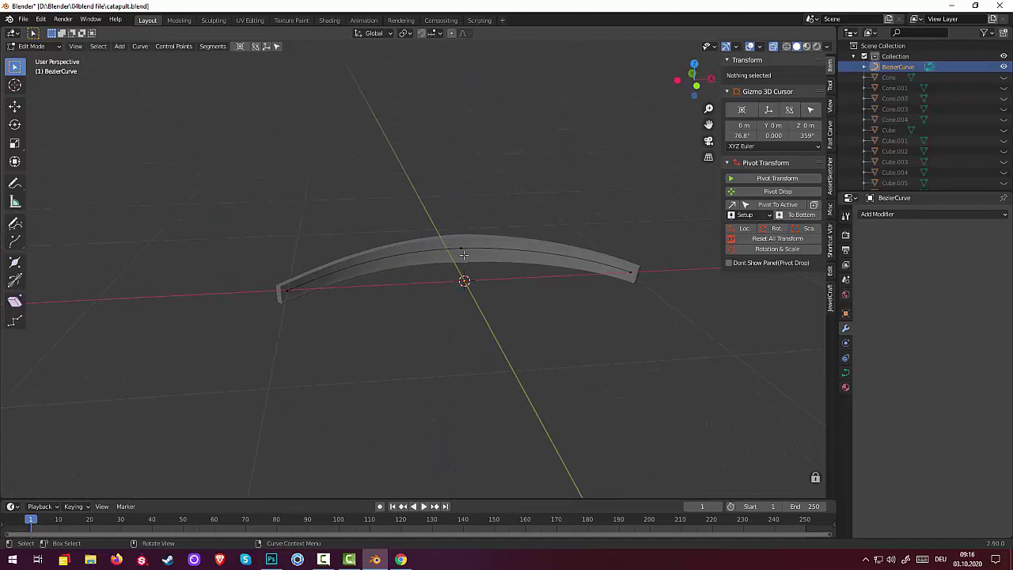
click(460, 248)
shift+click(631, 273)
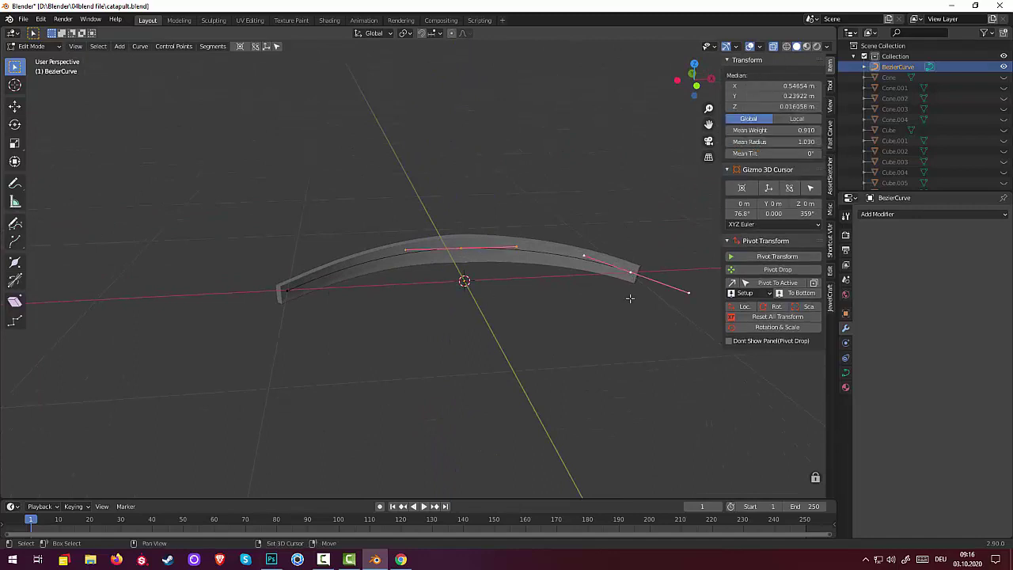
right_click(651, 345)
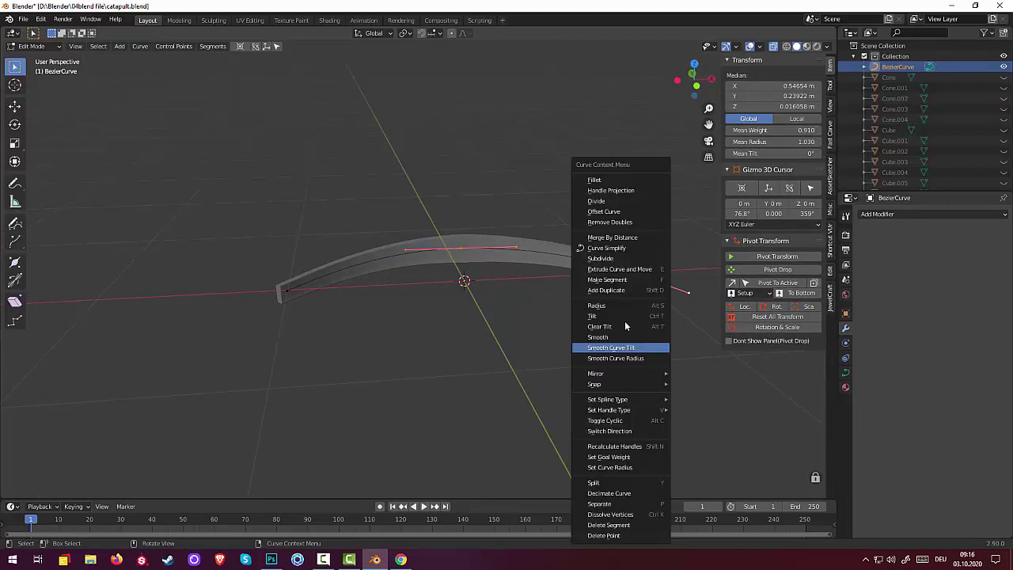
click(614, 261)
Cancel the right end handle move, select all points, and view from top orthographic
middle_drag(596, 276, 621, 410)
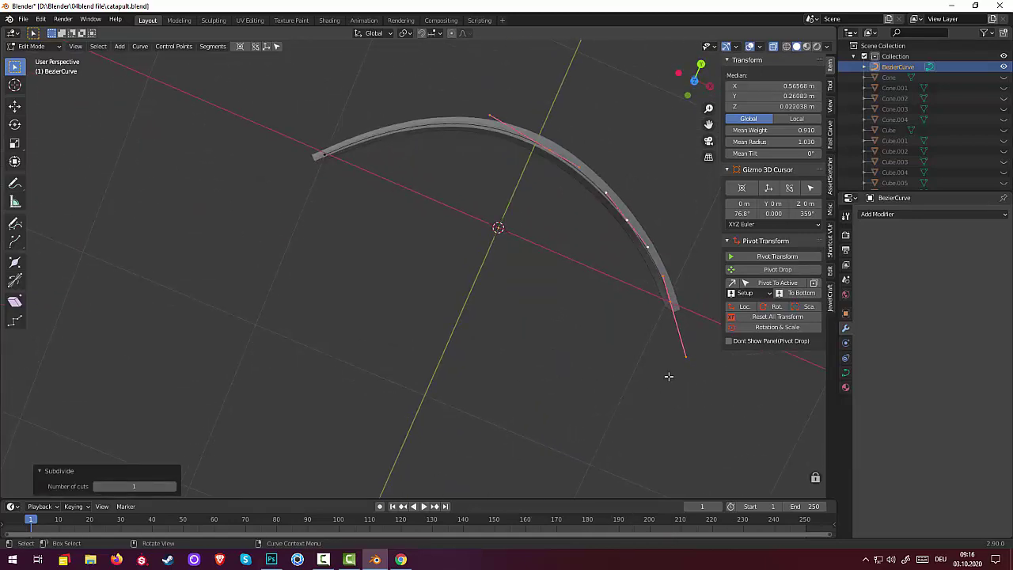
click(685, 356)
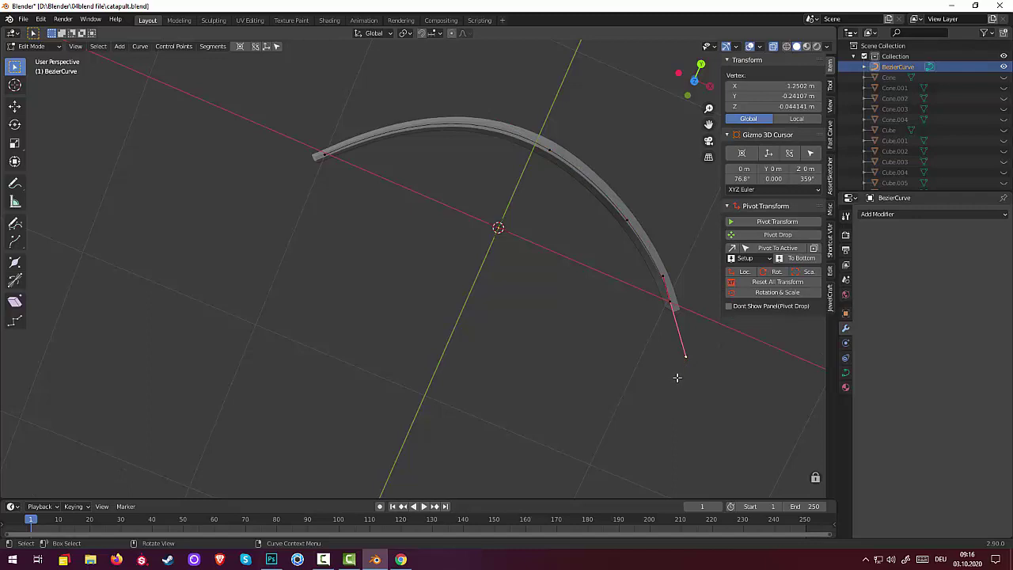
key(g)
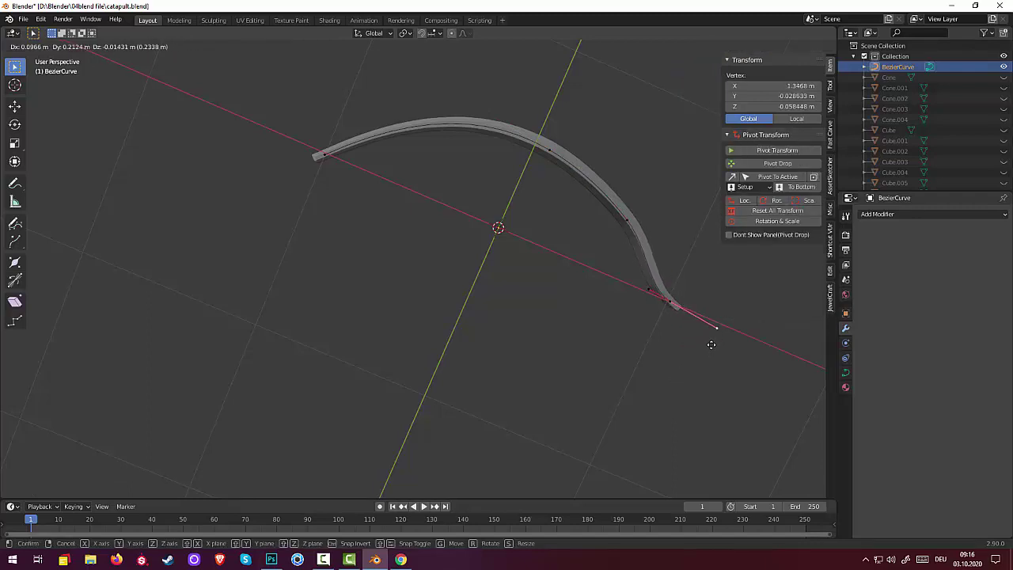
right_click(707, 359)
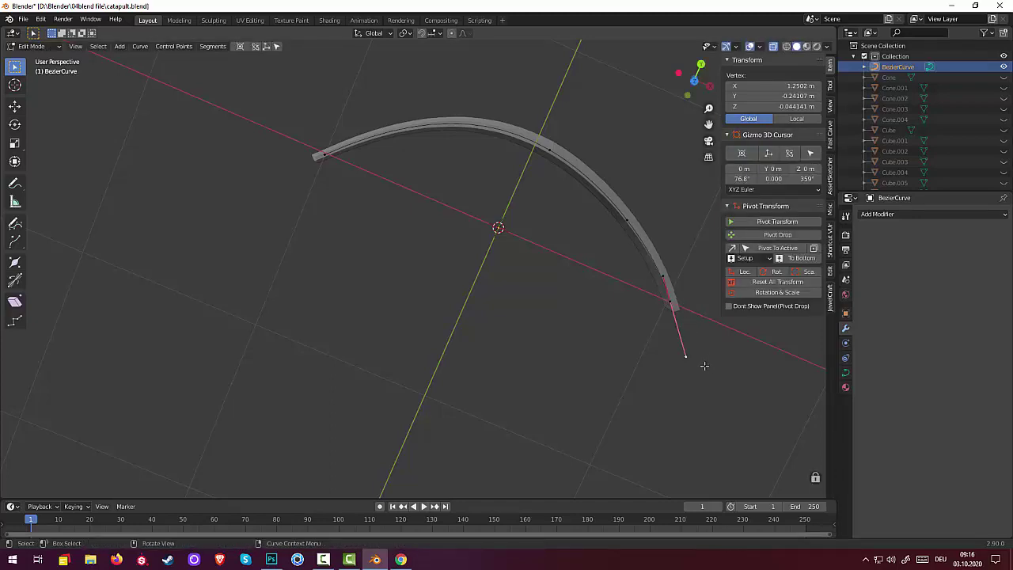
key(ctrl+KP_Add)
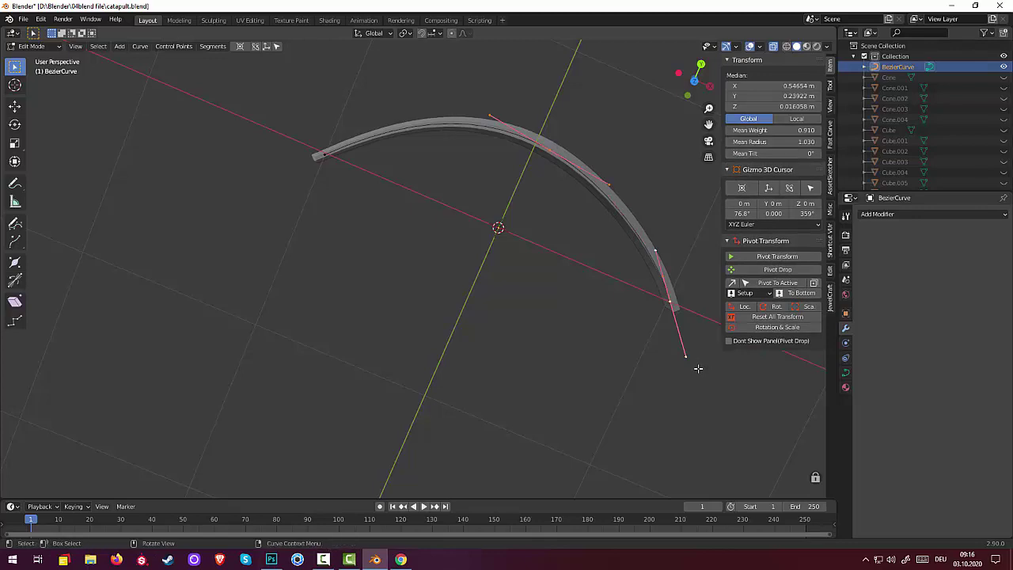
key(KP_7)
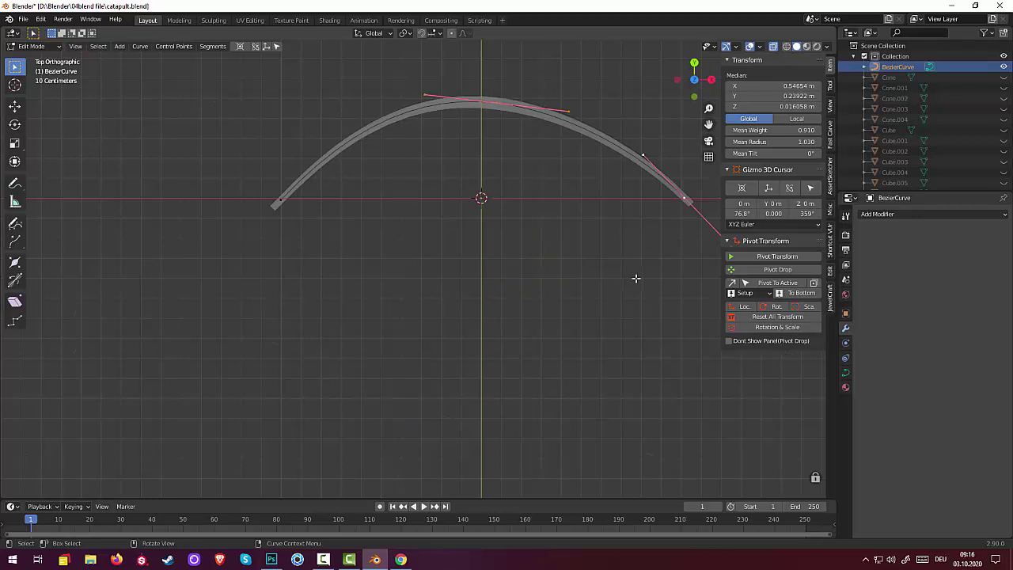
Move the curve's right end point onto the horizontal axis
scroll(636, 278, down, 2)
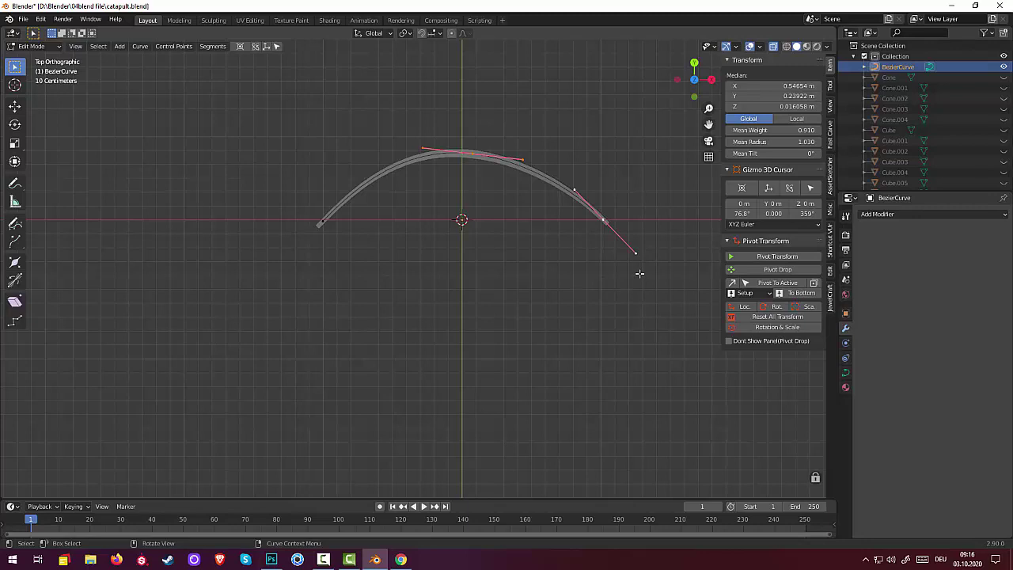
click(636, 251)
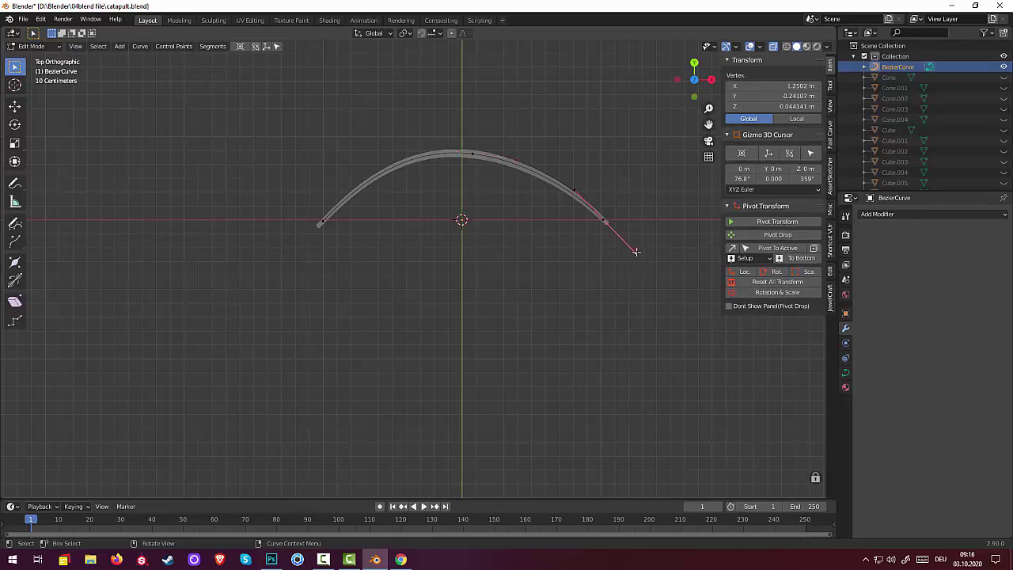
key(g)
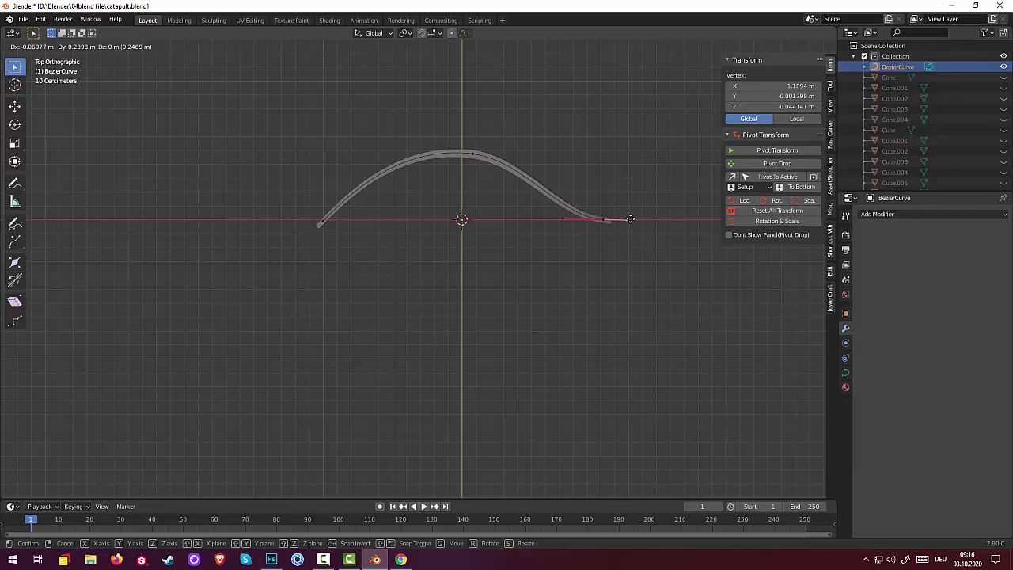
click(627, 220)
Lay the left end point's outer handle flat along the horizontal axis
click(320, 223)
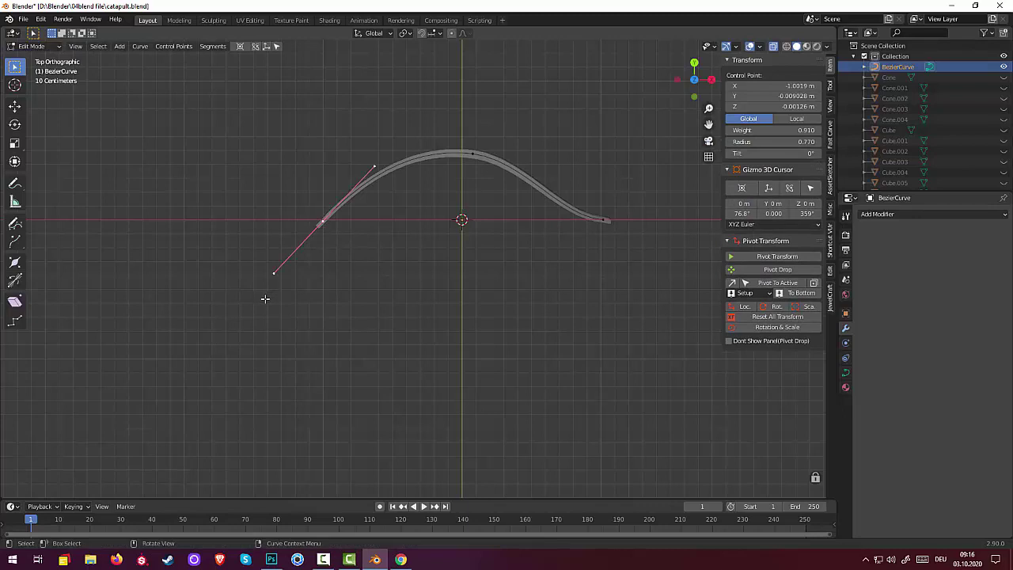
click(274, 274)
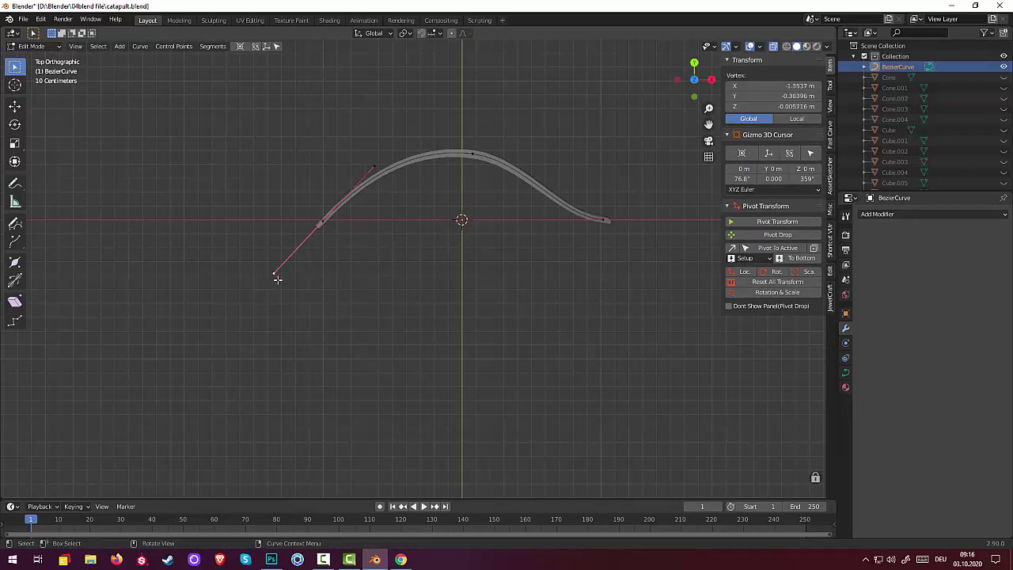
key(g)
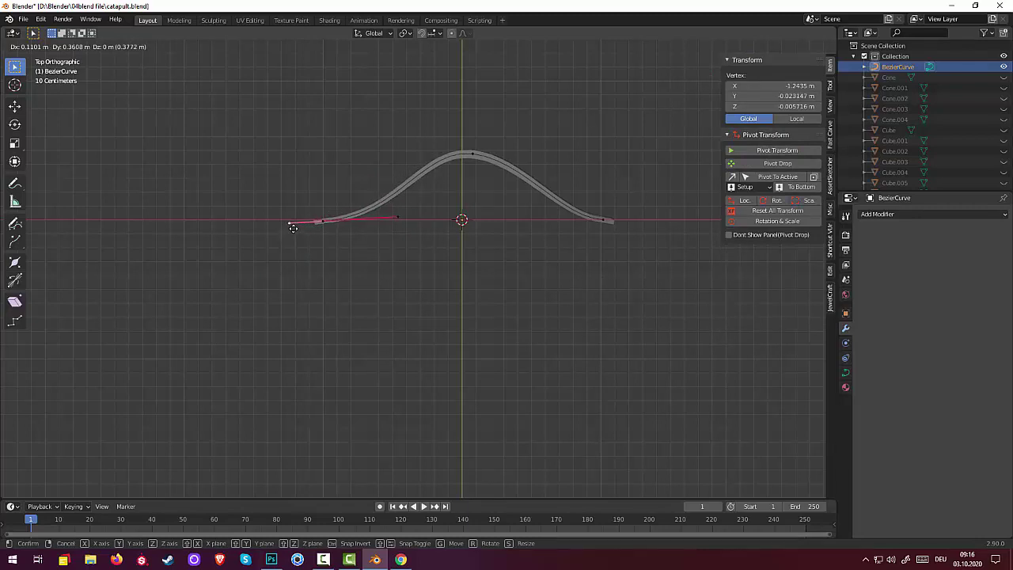
click(294, 224)
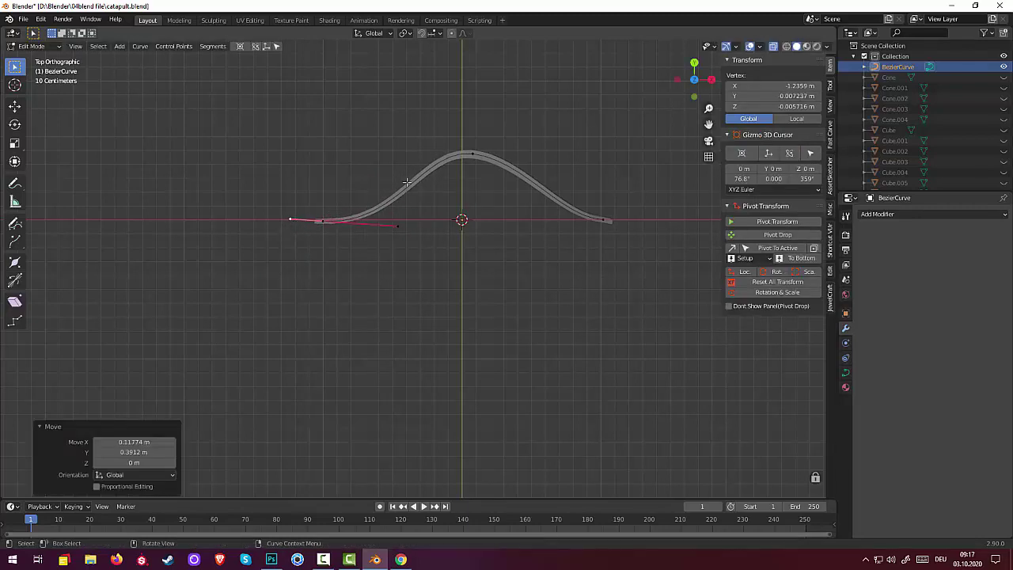
click(473, 153)
Stretch the top point's left and right handles outward to broaden the hump
click(523, 159)
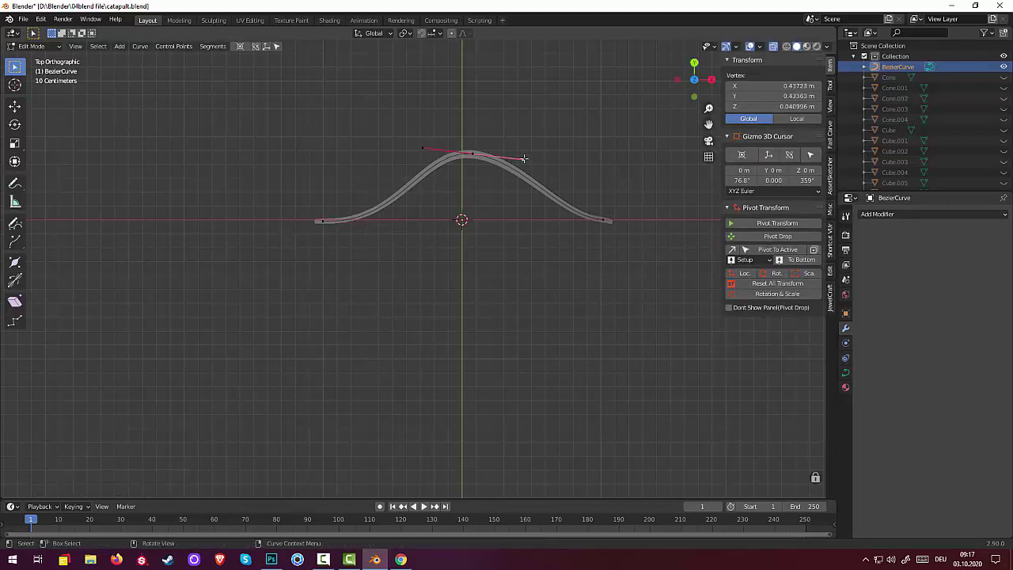
key(g)
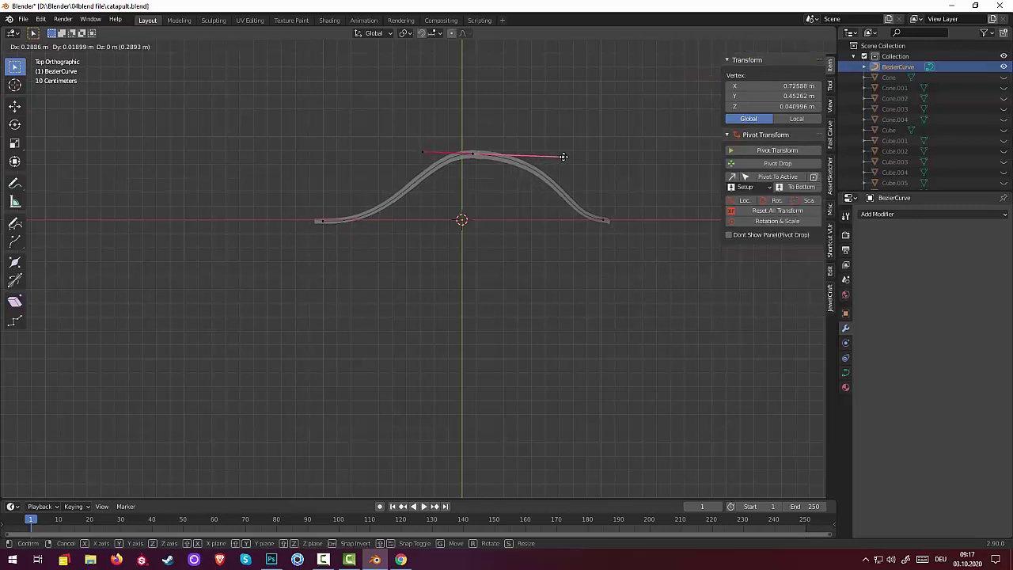
click(563, 156)
click(425, 152)
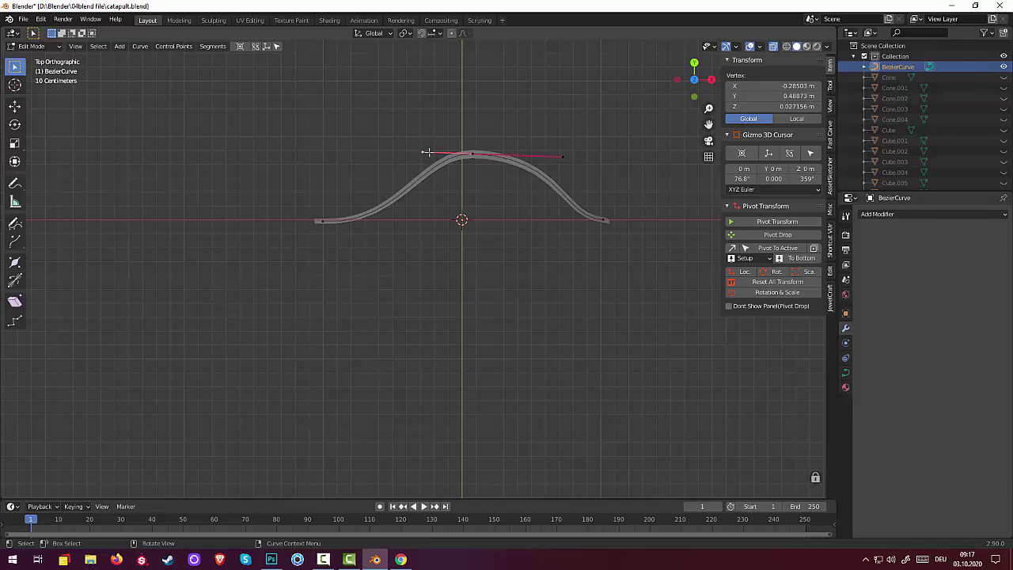
key(g)
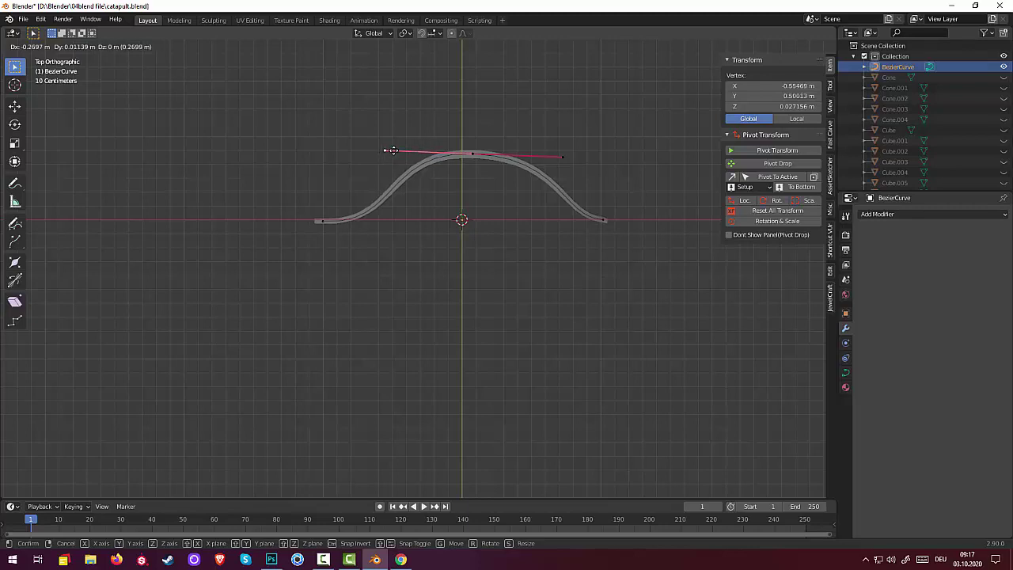
click(387, 150)
Move the right end point farther right and slightly shorten the top's right handle
click(604, 217)
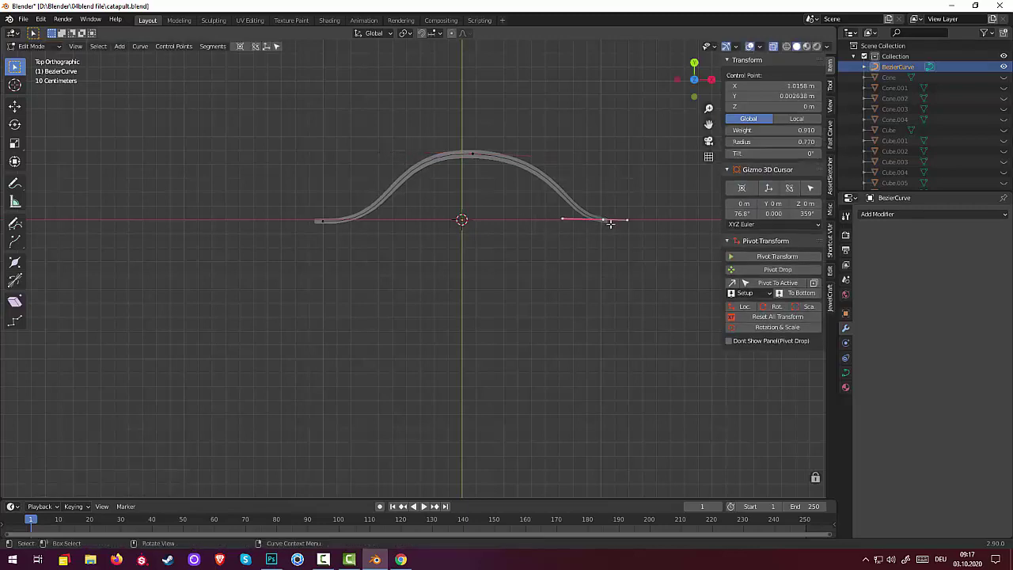
key(g)
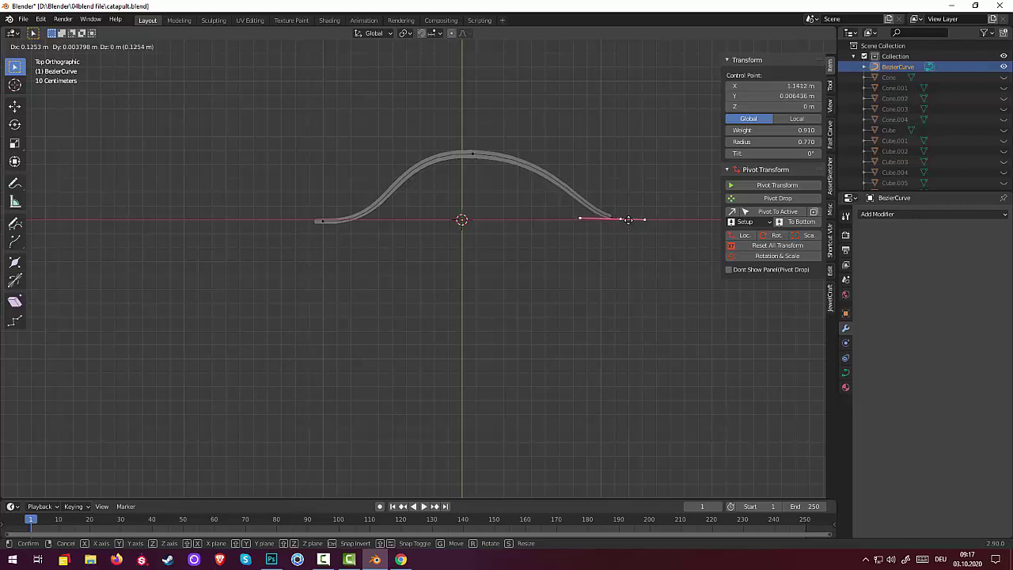
click(625, 220)
click(473, 153)
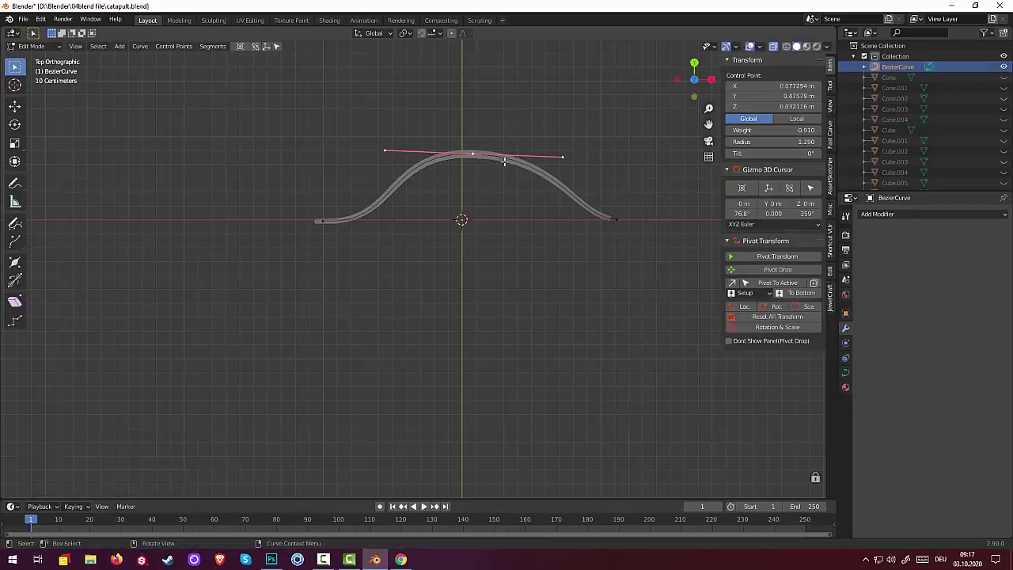
click(560, 156)
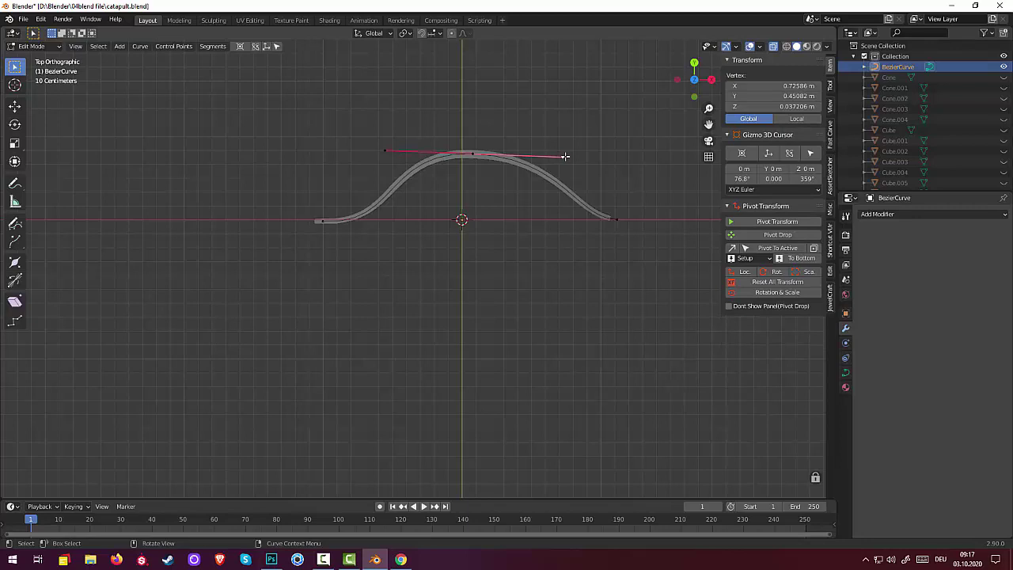
key(g)
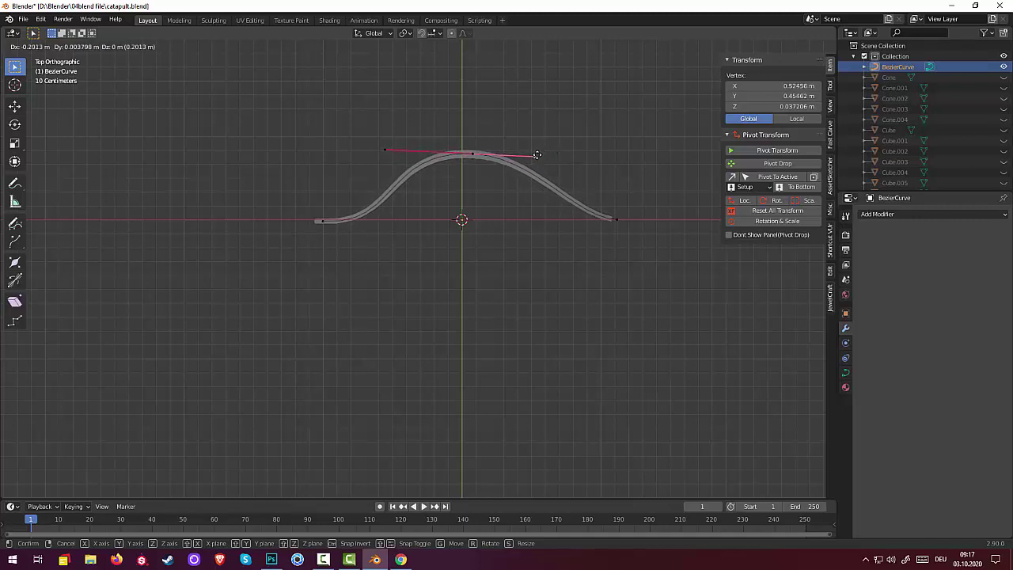
click(538, 153)
Tilt the right end's outer handle upward and nudge the end point slightly inward
click(614, 220)
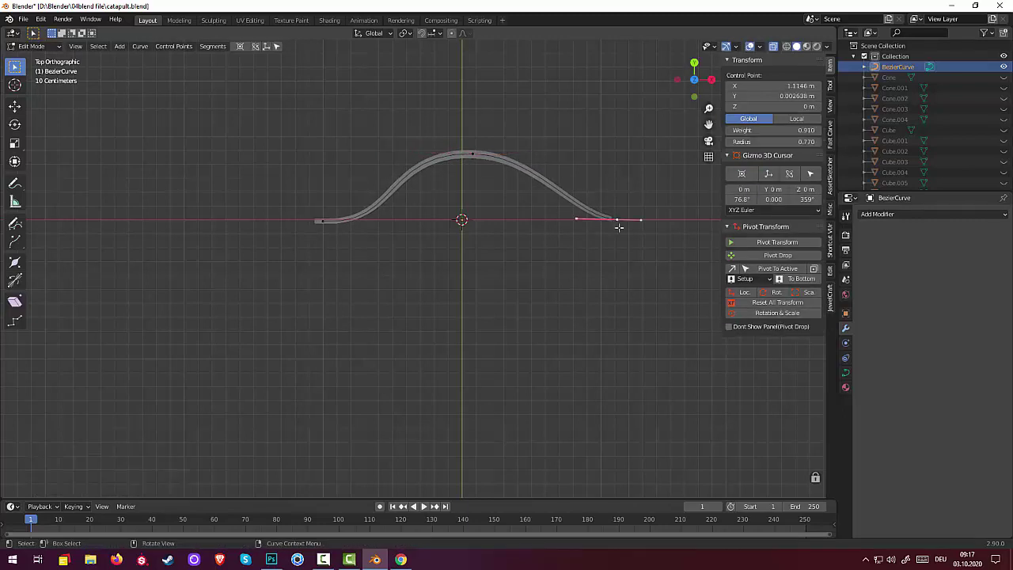
click(576, 219)
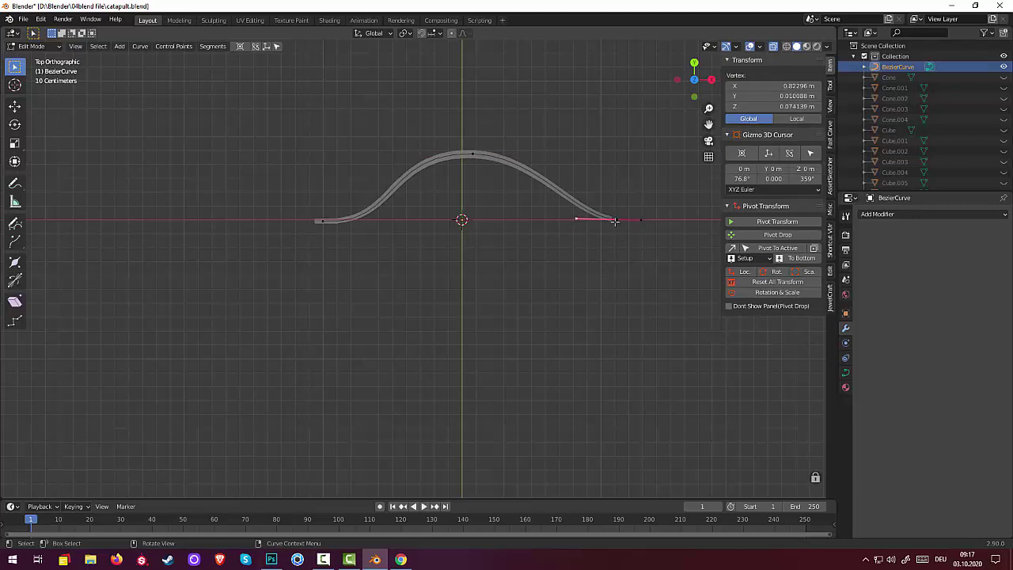
click(642, 221)
key(g)
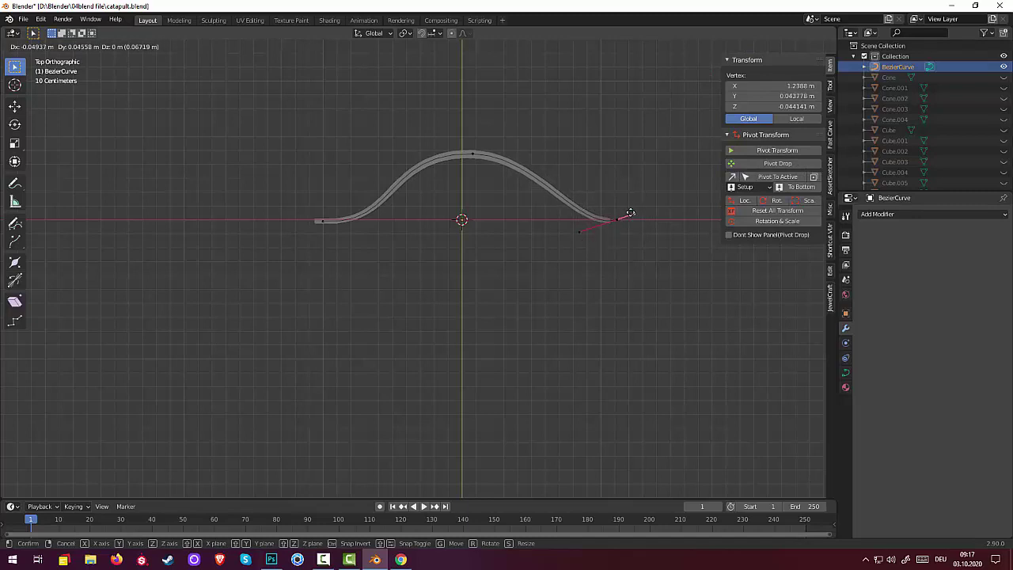
click(633, 214)
click(614, 221)
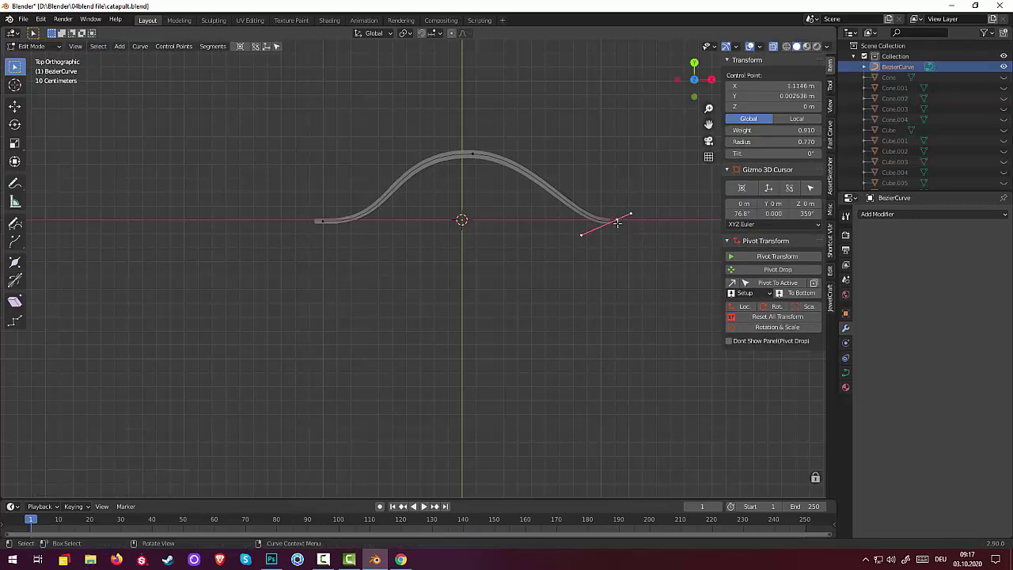
key(g)
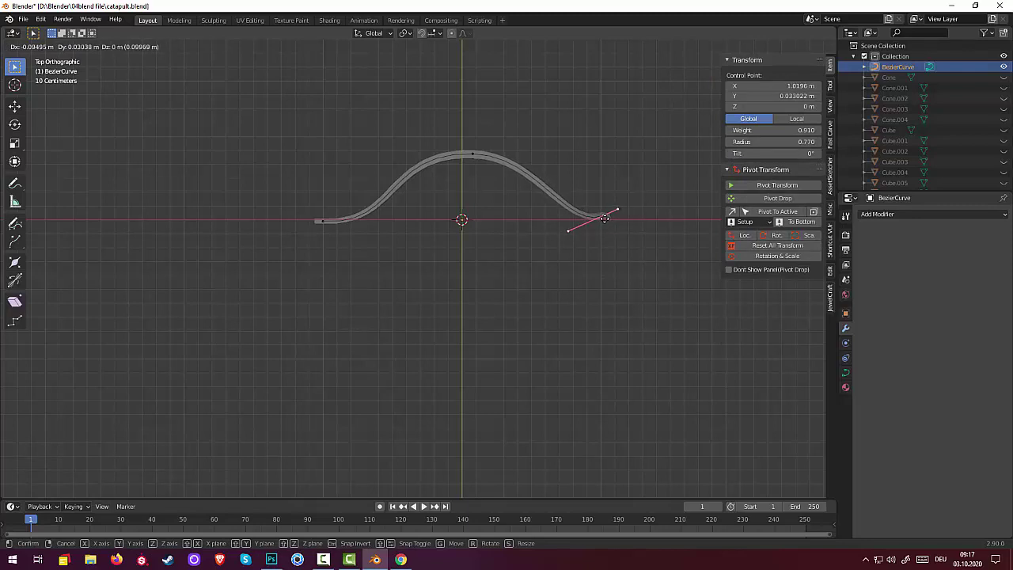
click(608, 220)
Orbit around the curve, undo a trial extension of its end, and open the header dropdown
click(630, 269)
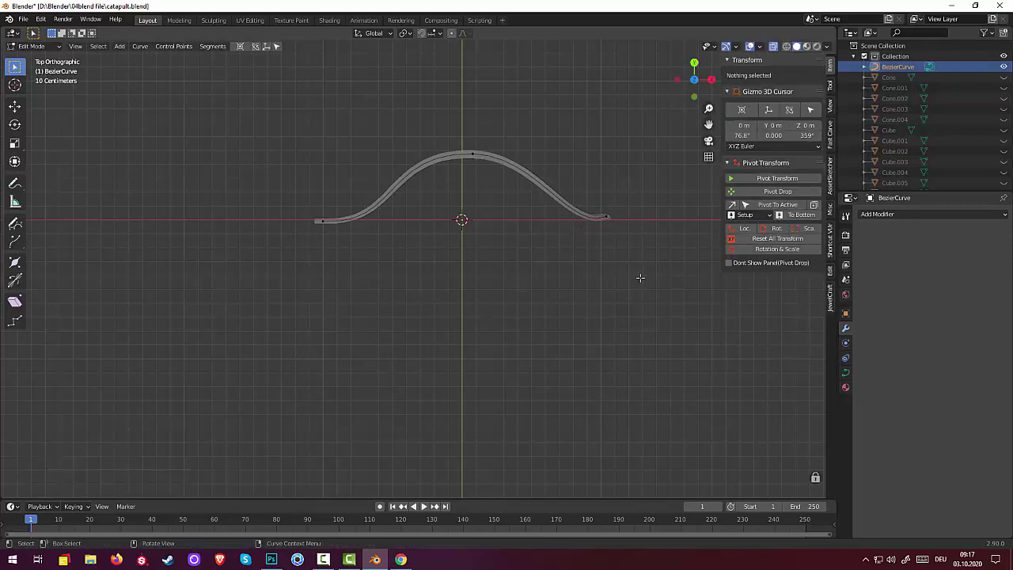
mouse_move(640, 276)
middle_down()
mouse_move(607, 170)
mouse_move(617, 212)
middle_up()
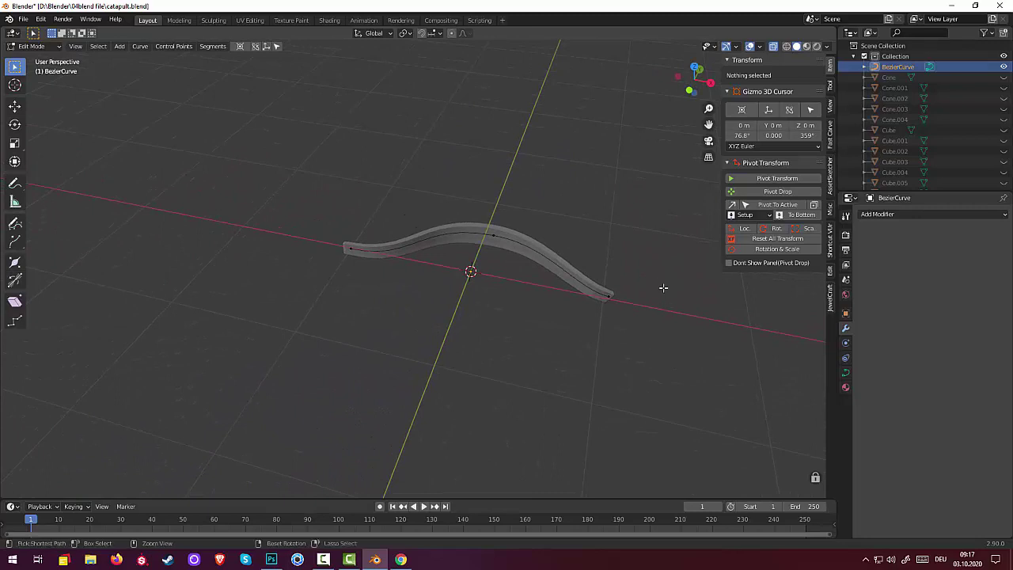
key(ctrl+z)
key(ctrl+z)
key(ctrl+z)
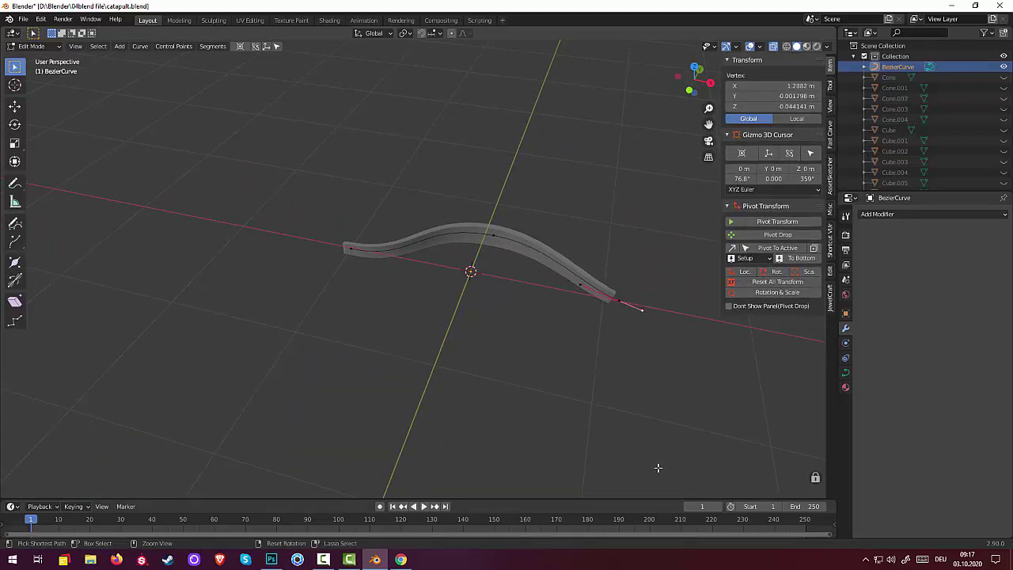
key(ctrl+z)
key(ctrl+z)
mouse_move(657, 423)
middle_down()
mouse_move(682, 333)
mouse_move(674, 403)
mouse_move(678, 436)
mouse_move(691, 446)
middle_up()
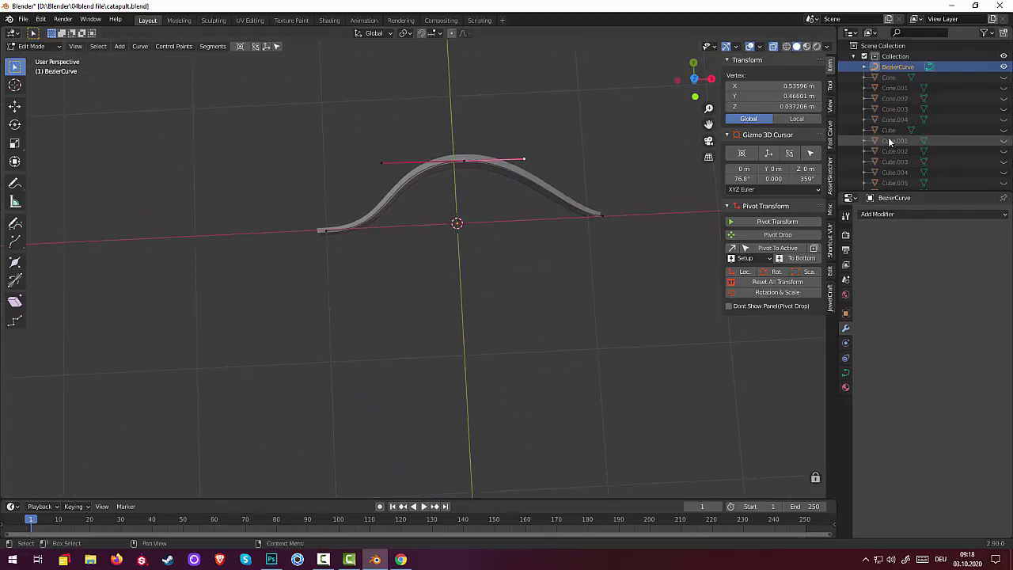
click(215, 46)
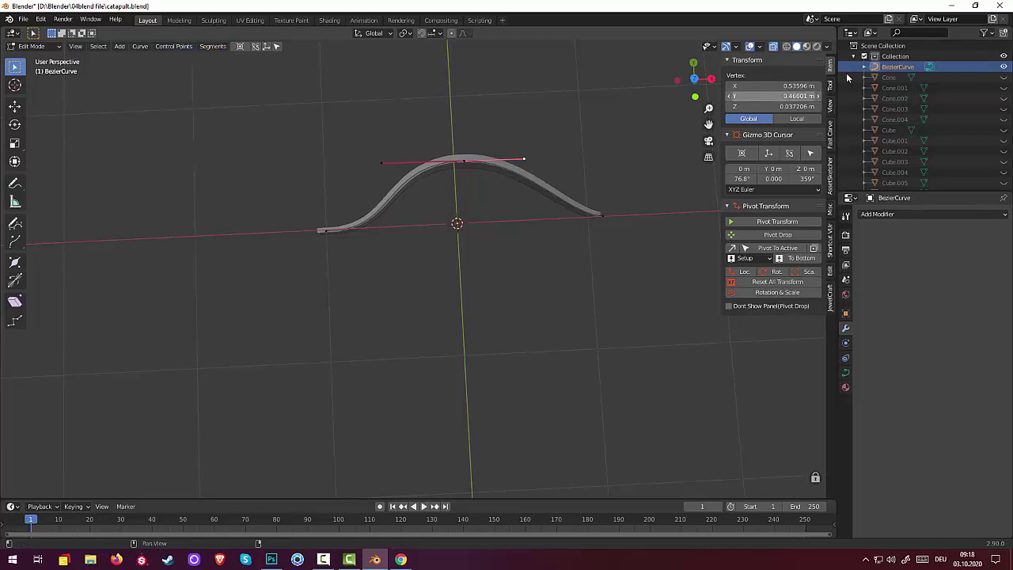
Return the curve to Object Mode, convert it to a mesh, then undo the conversion
click(35, 46)
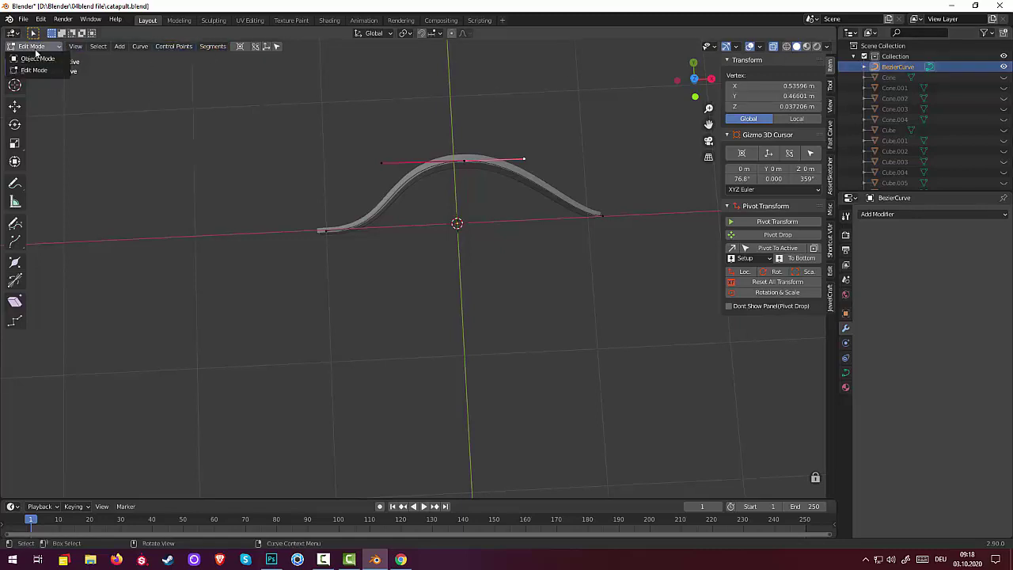
click(32, 54)
click(140, 45)
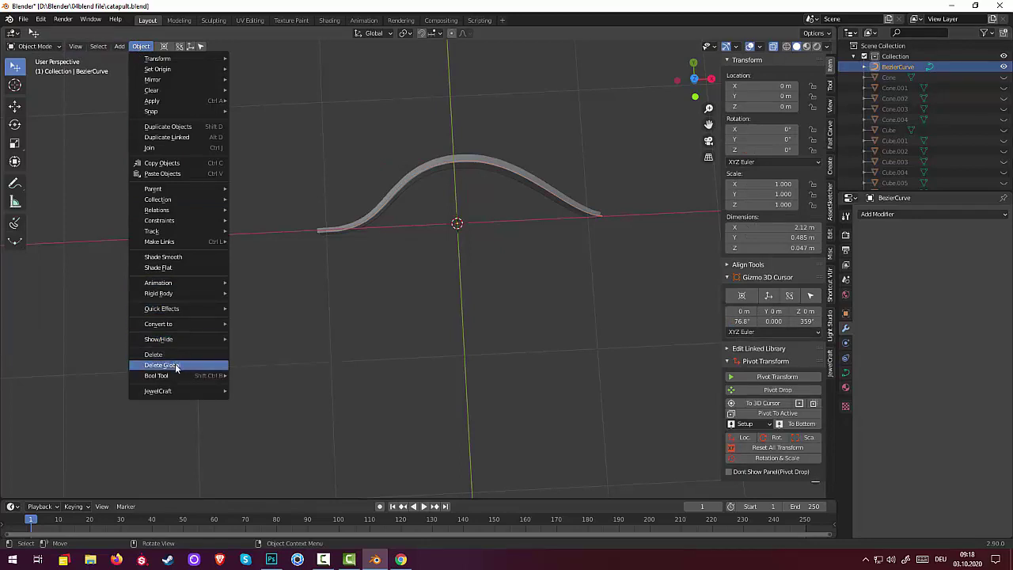
mouse_move(158, 324)
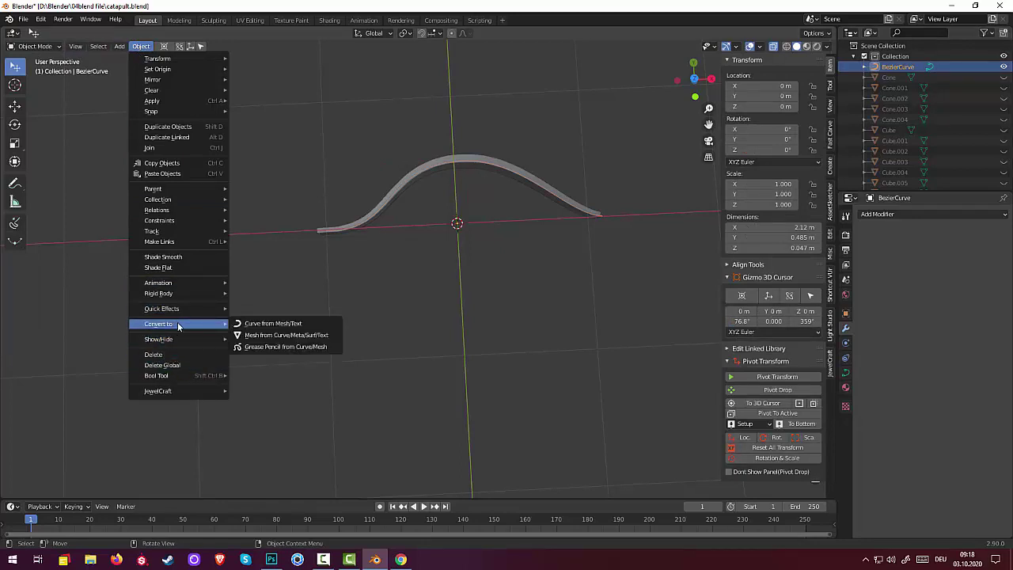
click(291, 336)
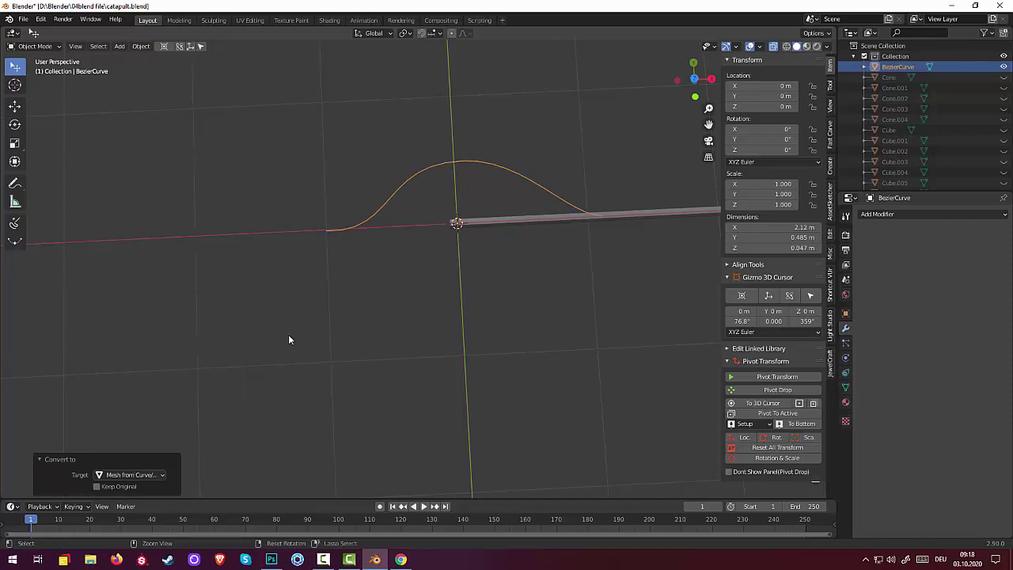
key(ctrl+z)
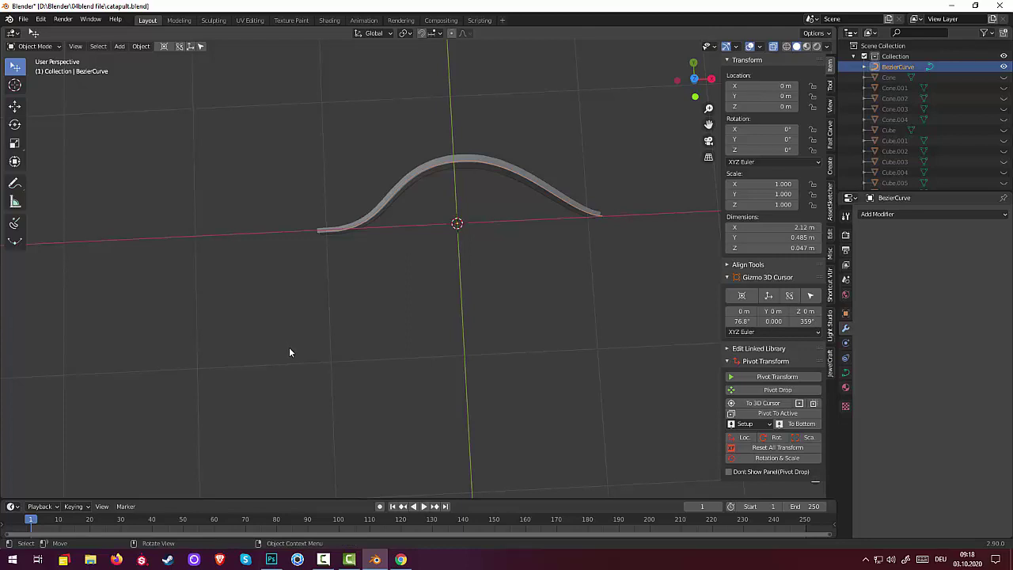
Select Cube.011 and convert it to a mesh to make its curve bend permanent
click(286, 355)
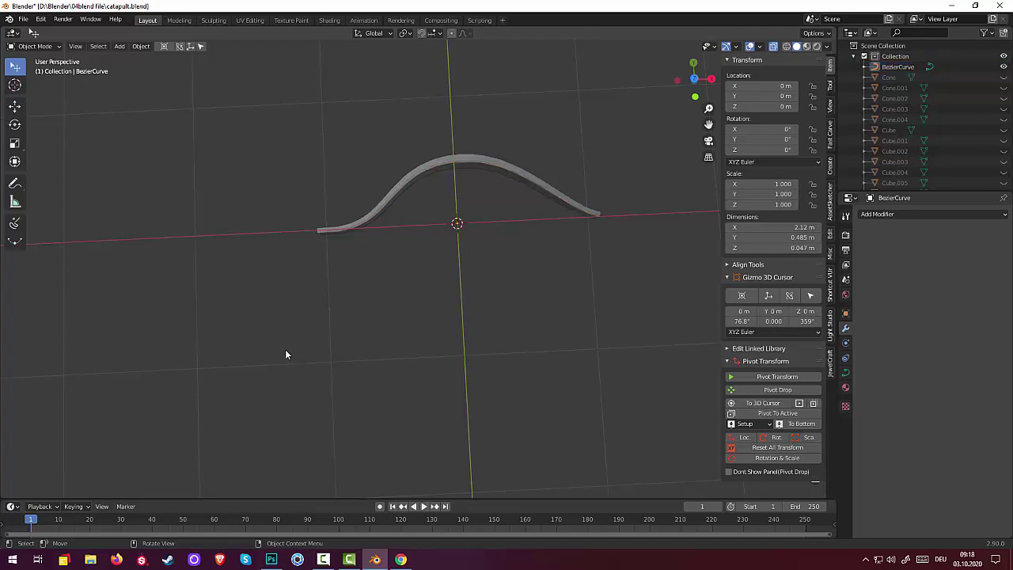
click(452, 160)
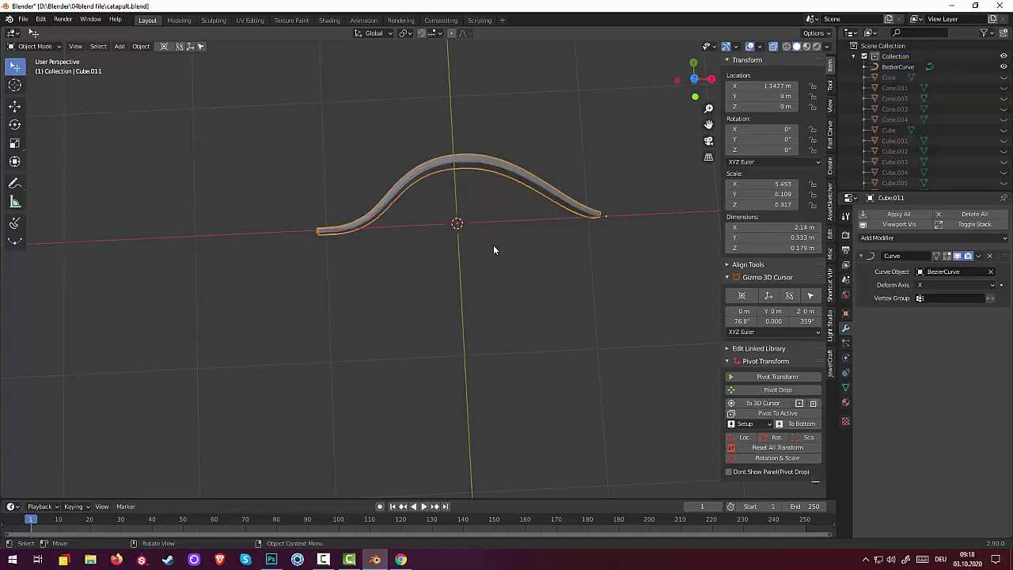
mouse_move(493, 251)
middle_down()
mouse_move(351, 141)
mouse_move(260, 133)
mouse_move(451, 214)
mouse_move(493, 211)
middle_up()
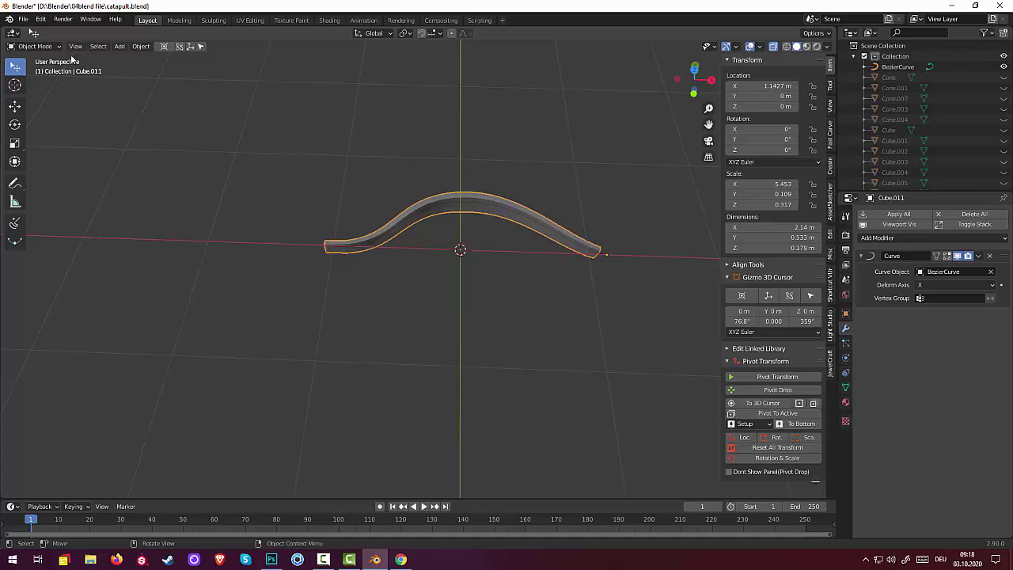
click(141, 46)
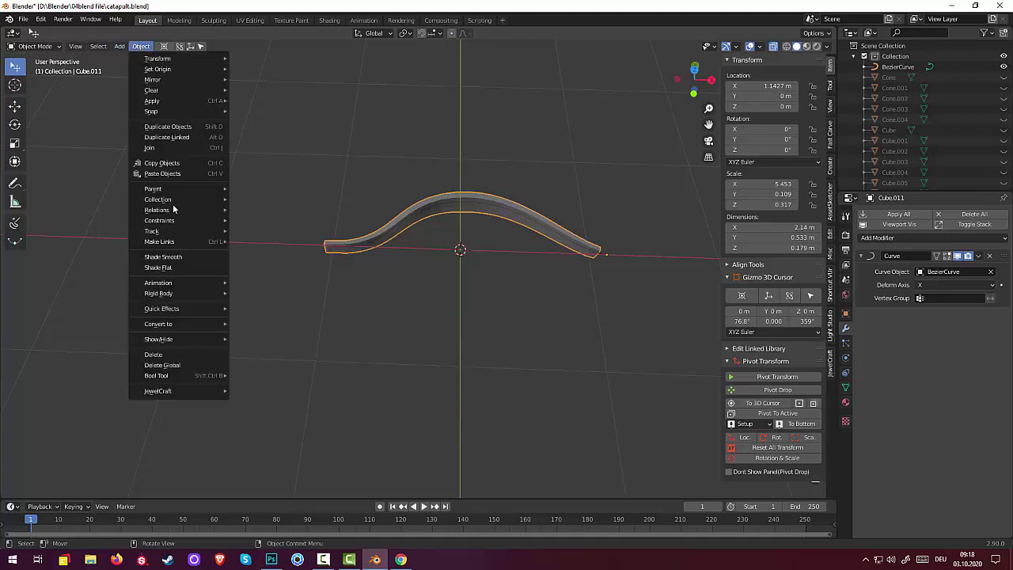
mouse_move(159, 324)
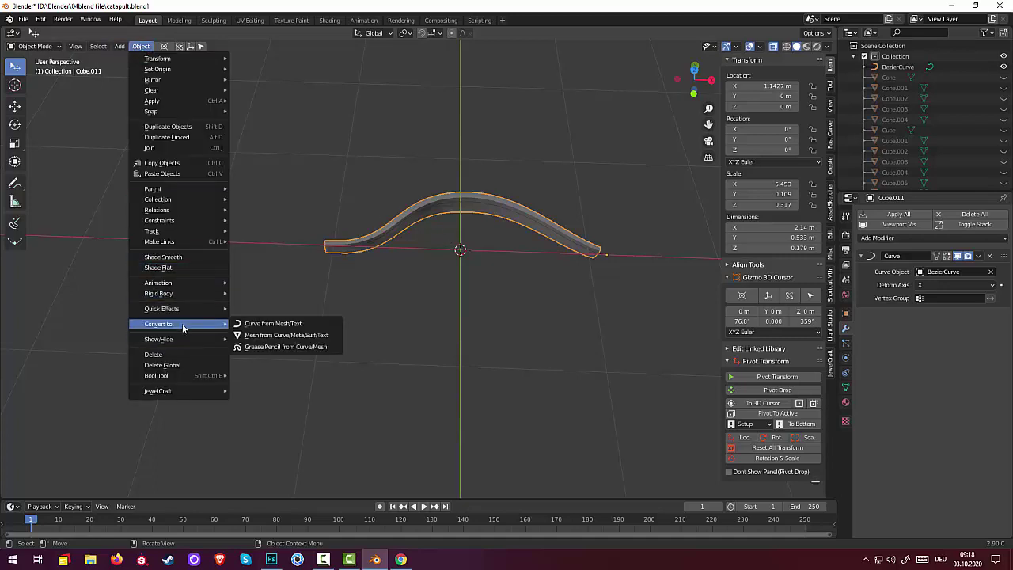
click(277, 336)
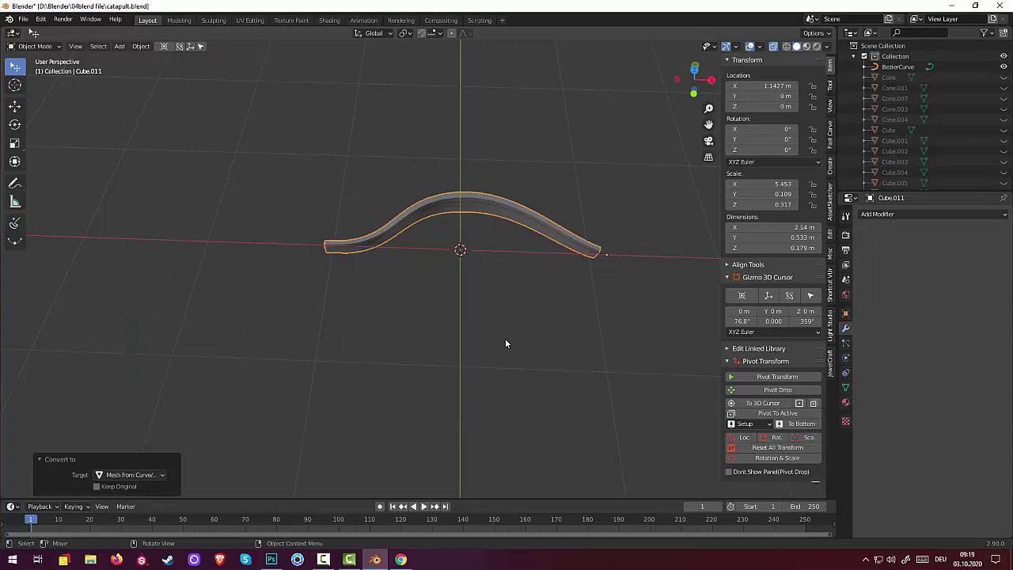
Convert the BezierCurve guide to a mesh, hide it, and reselect Cube.011
click(890, 68)
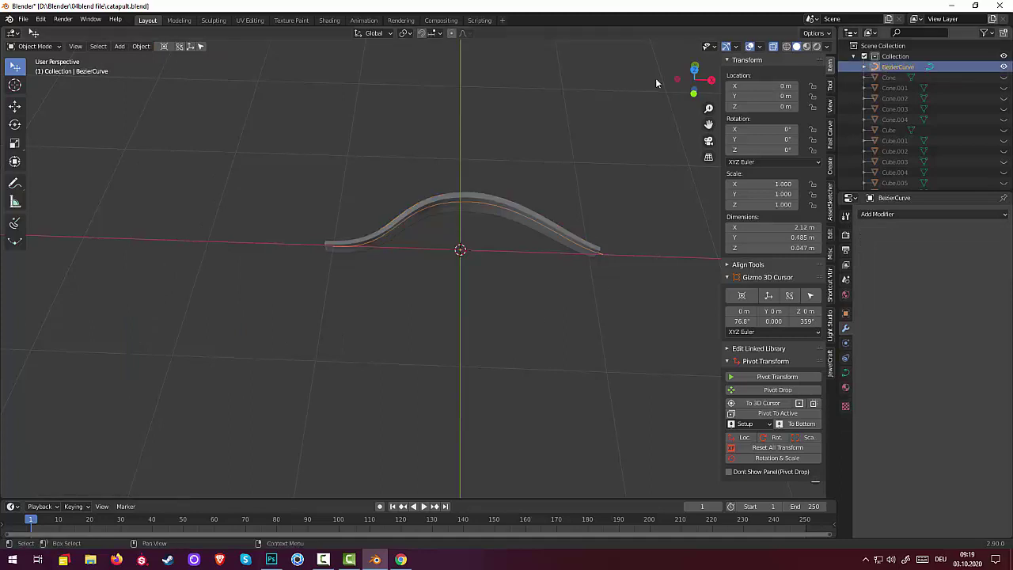
click(141, 47)
mouse_move(162, 324)
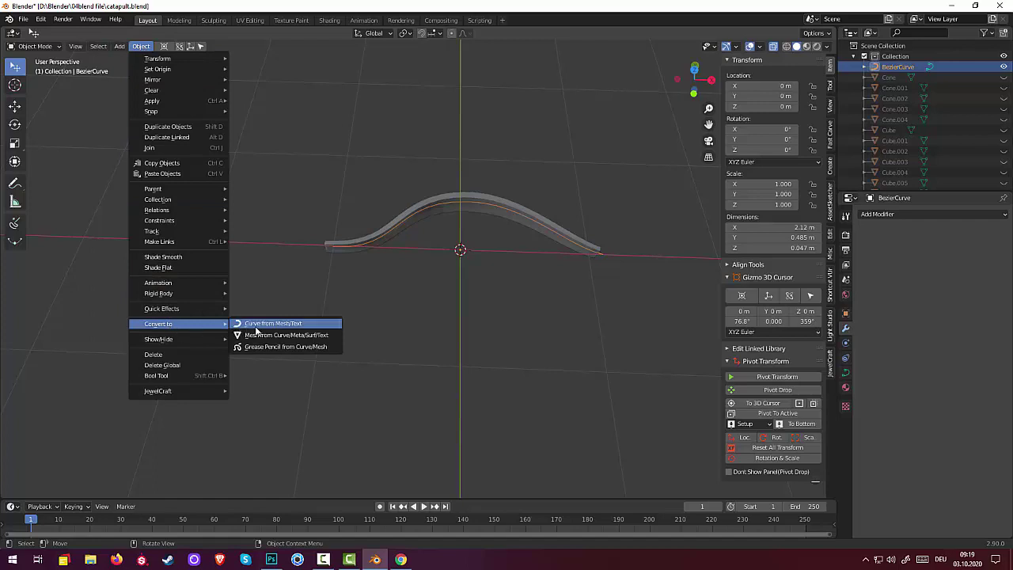
click(277, 335)
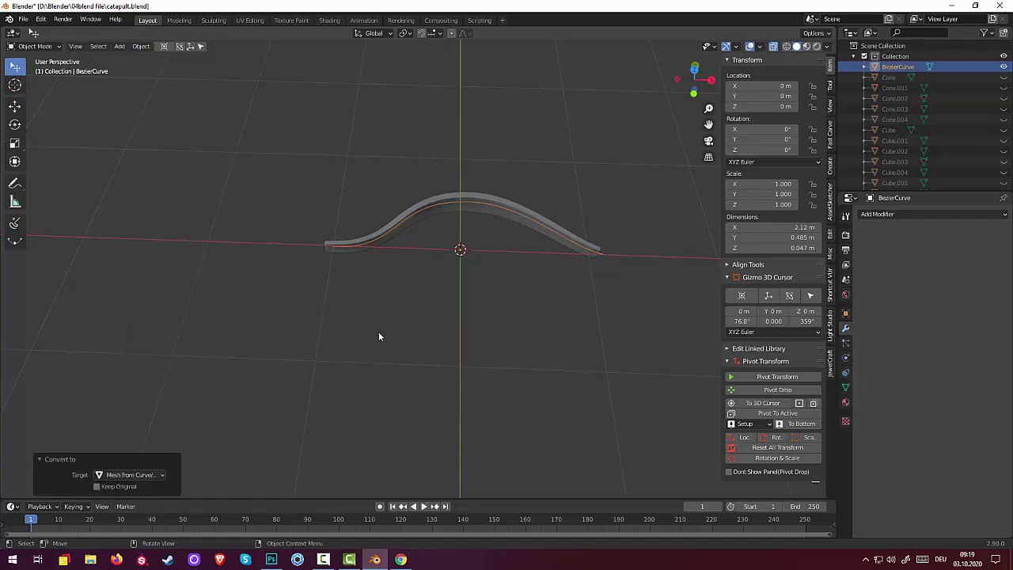
click(1004, 68)
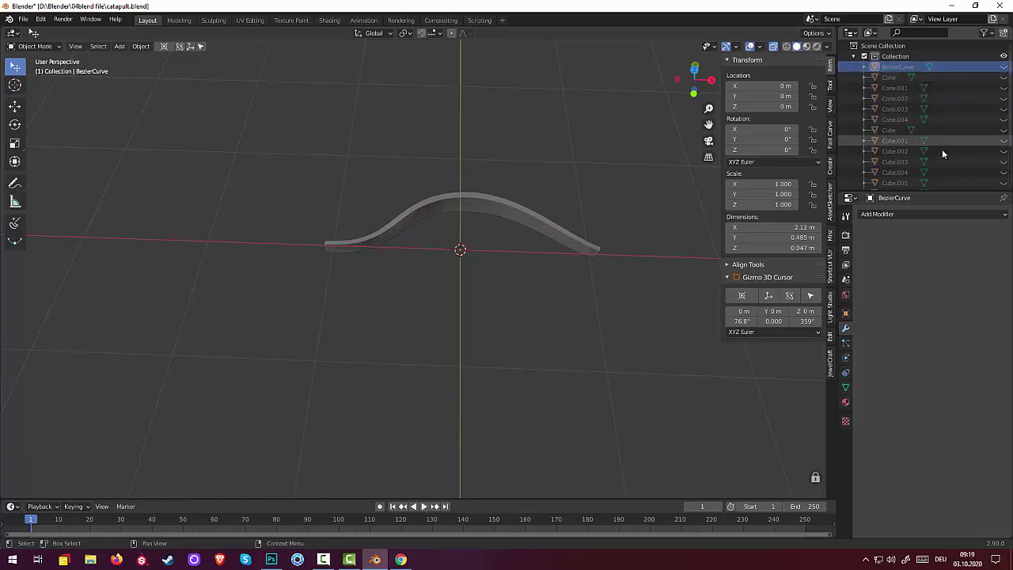
click(507, 213)
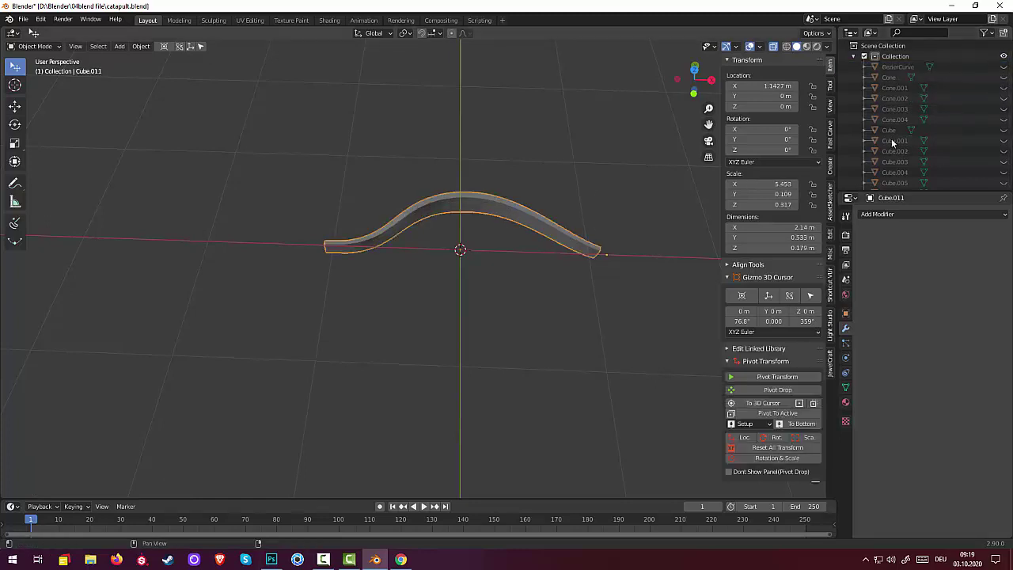
scroll(945, 133, down, 3)
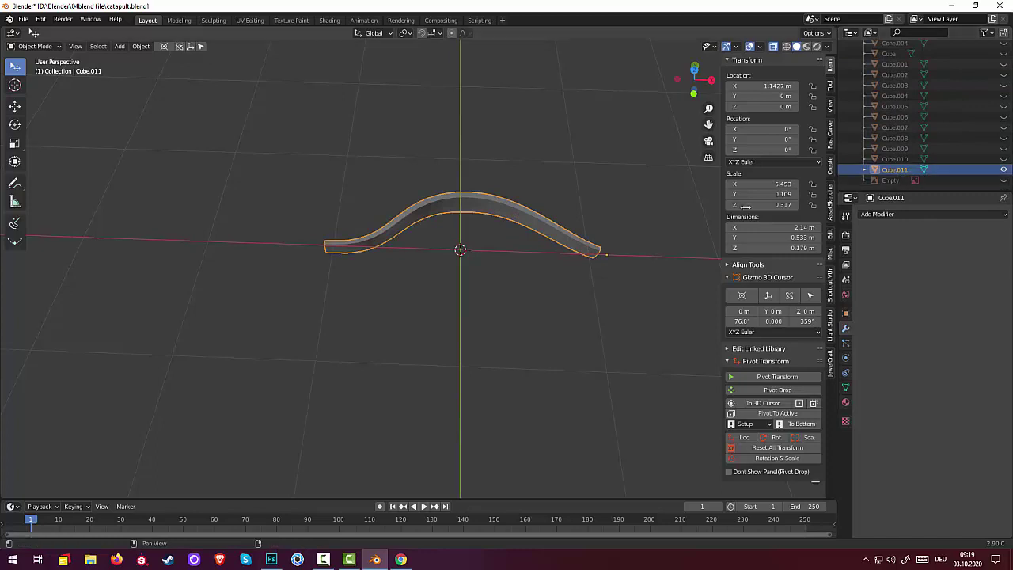
mouse_move(656, 226)
middle_down()
mouse_move(633, 196)
mouse_move(644, 163)
mouse_move(658, 159)
mouse_move(677, 249)
mouse_move(662, 280)
middle_up()
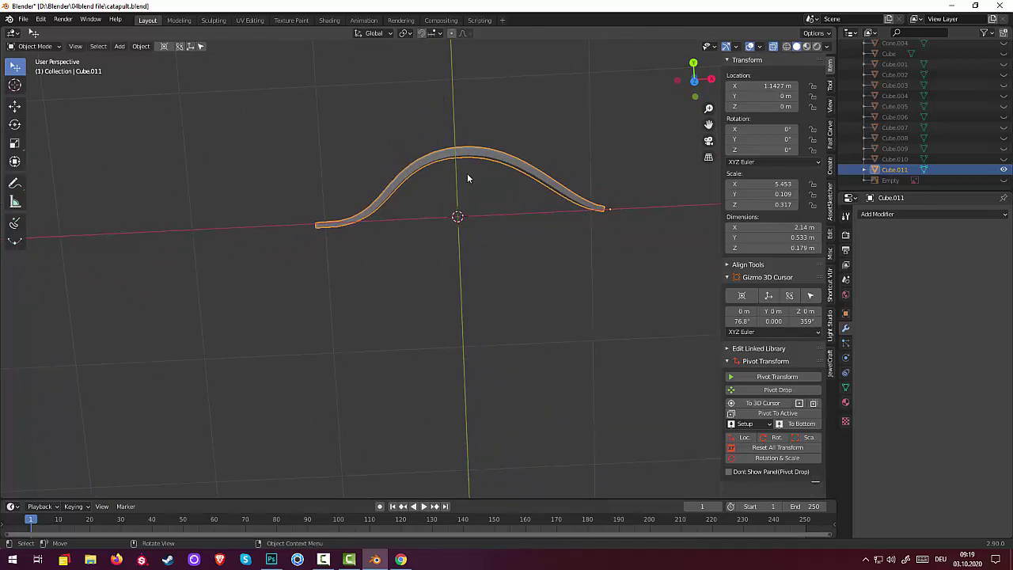
In Edit Mode and top view, delete the faces of the arm's right half
click(54, 46)
click(43, 67)
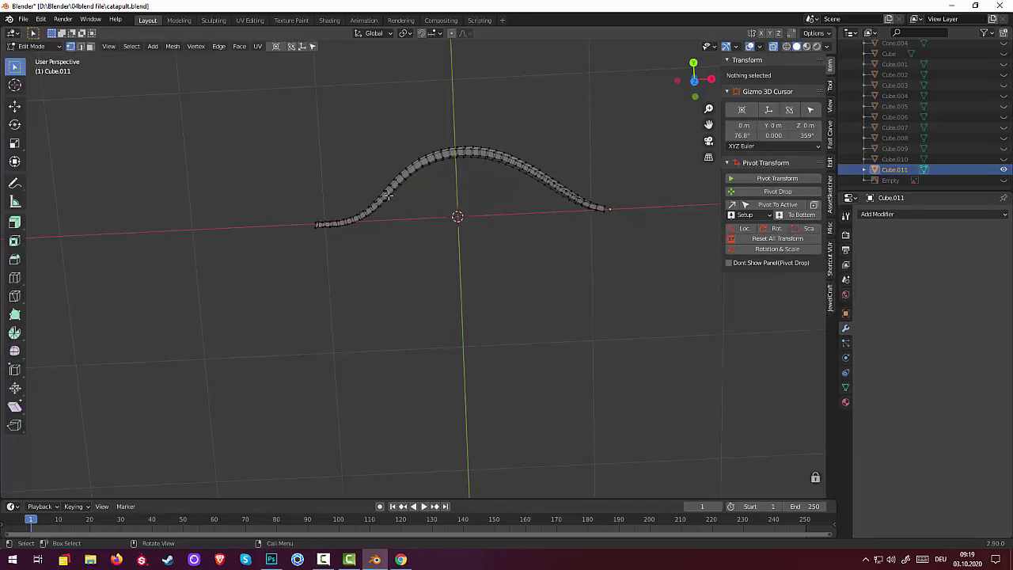
mouse_move(388, 196)
middle_down()
mouse_move(430, 140)
mouse_move(471, 193)
middle_up()
key(KP_7)
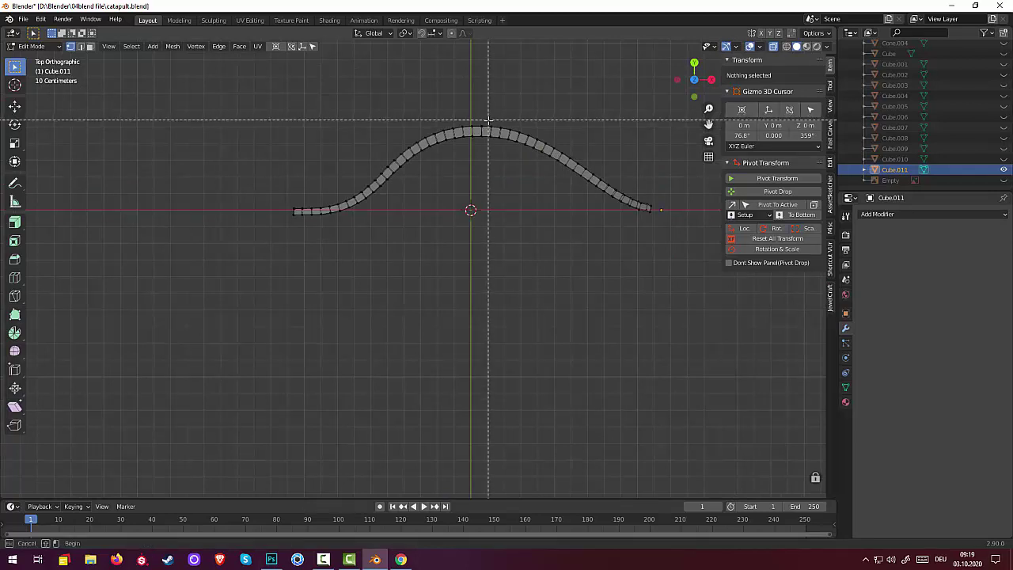
drag(488, 121, 743, 279)
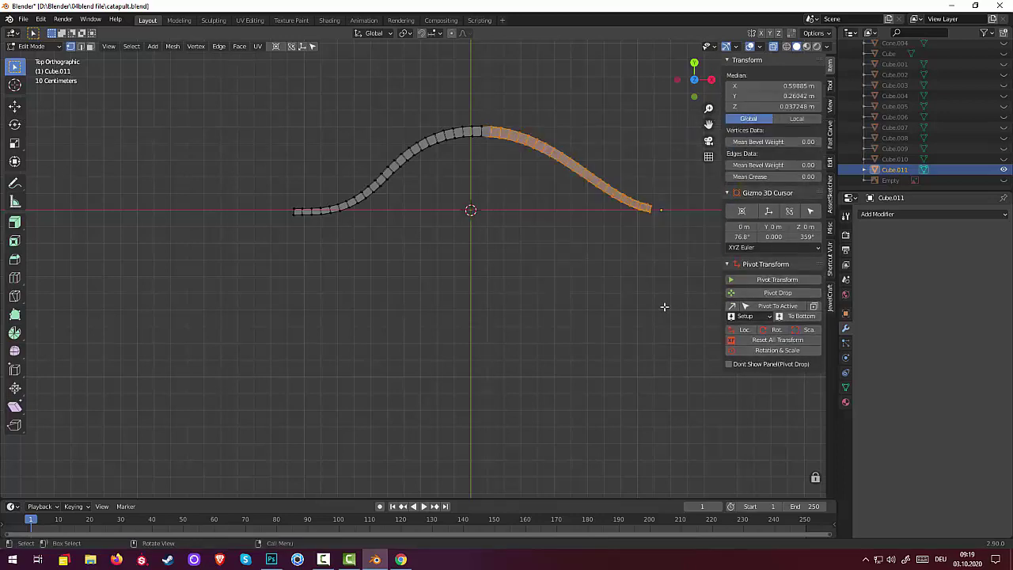
key(x)
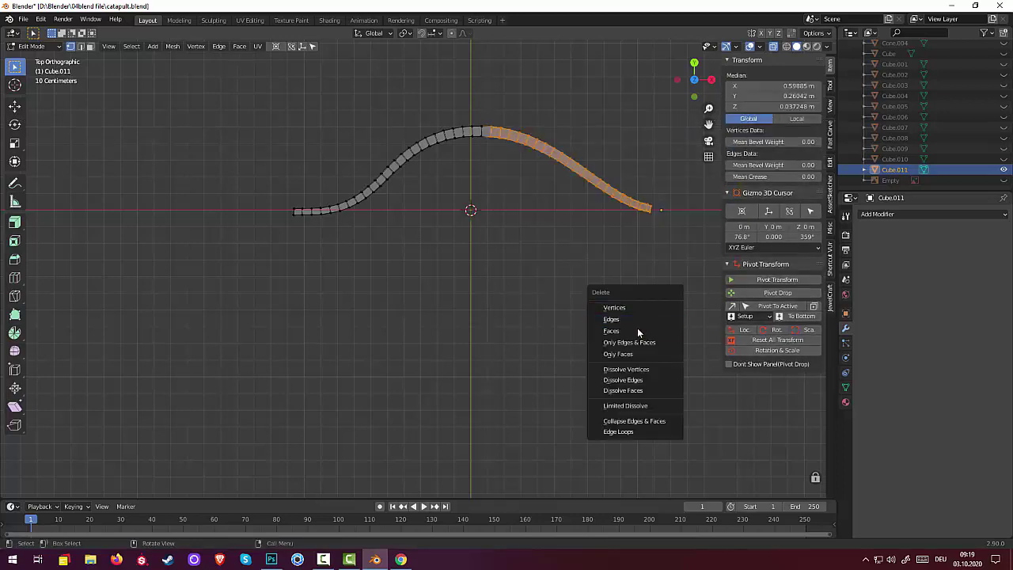
click(626, 338)
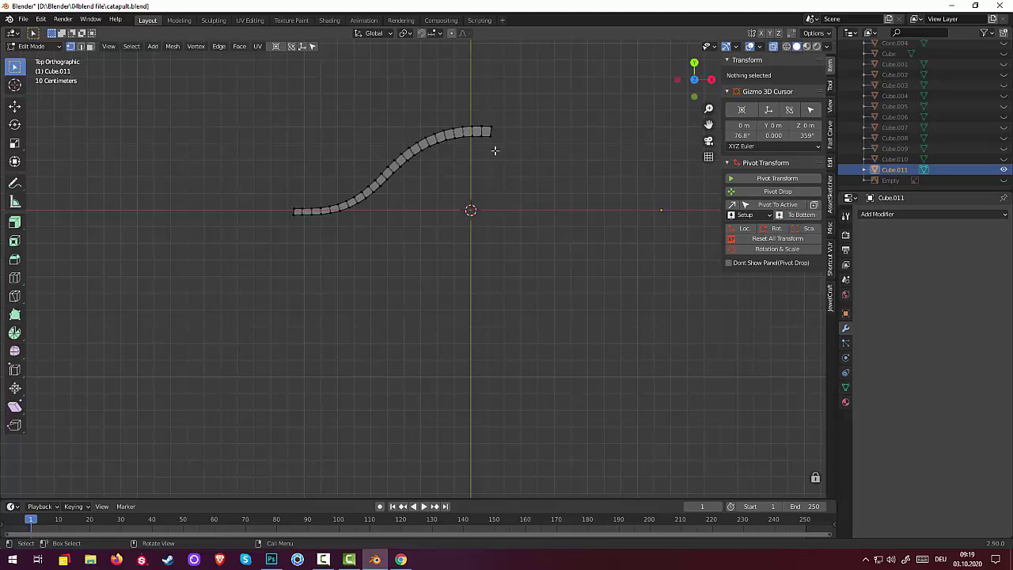
Delete the stray vertices left at the right end and select the remaining half arm
drag(486, 117, 531, 169)
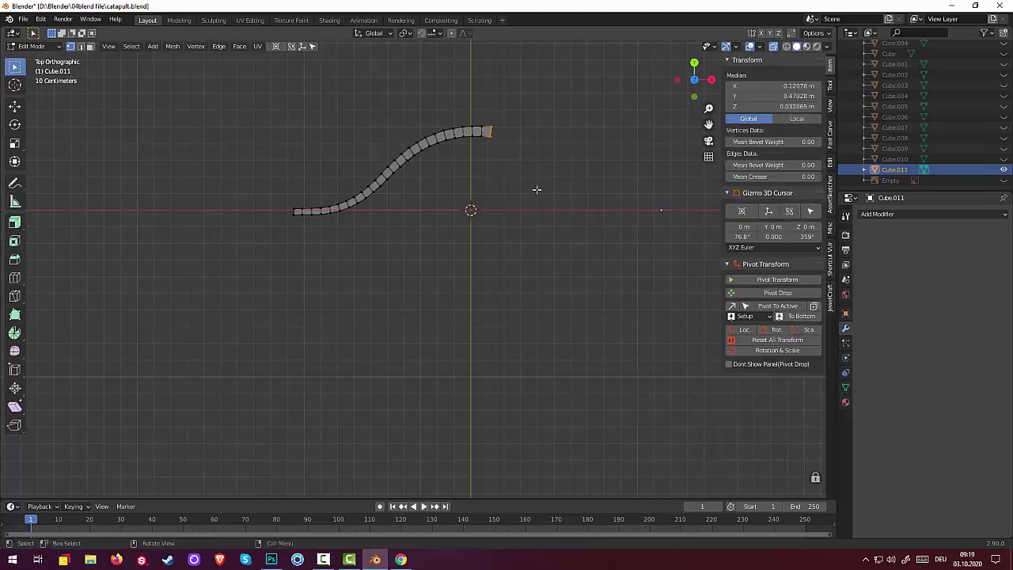
key(x)
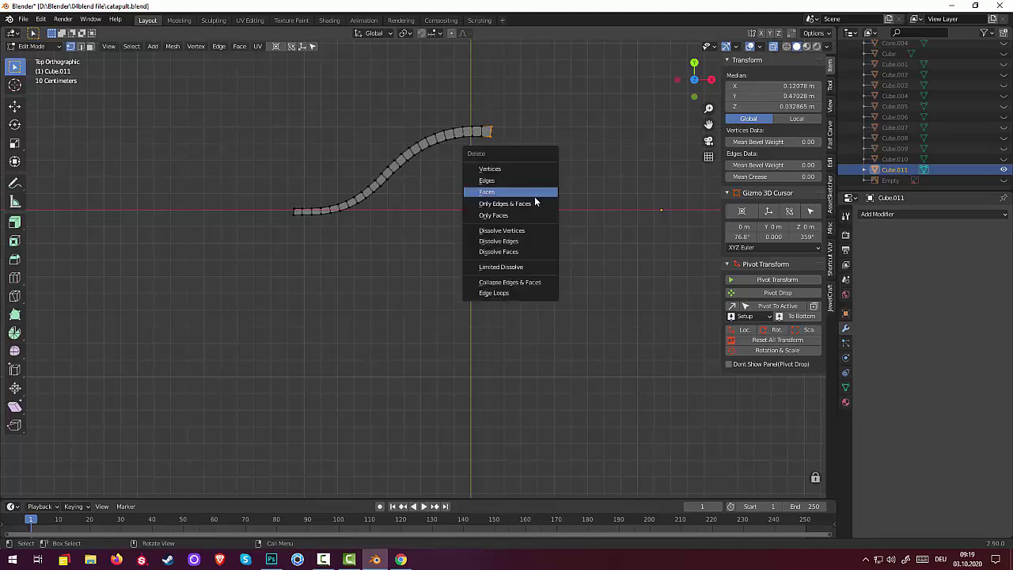
click(496, 168)
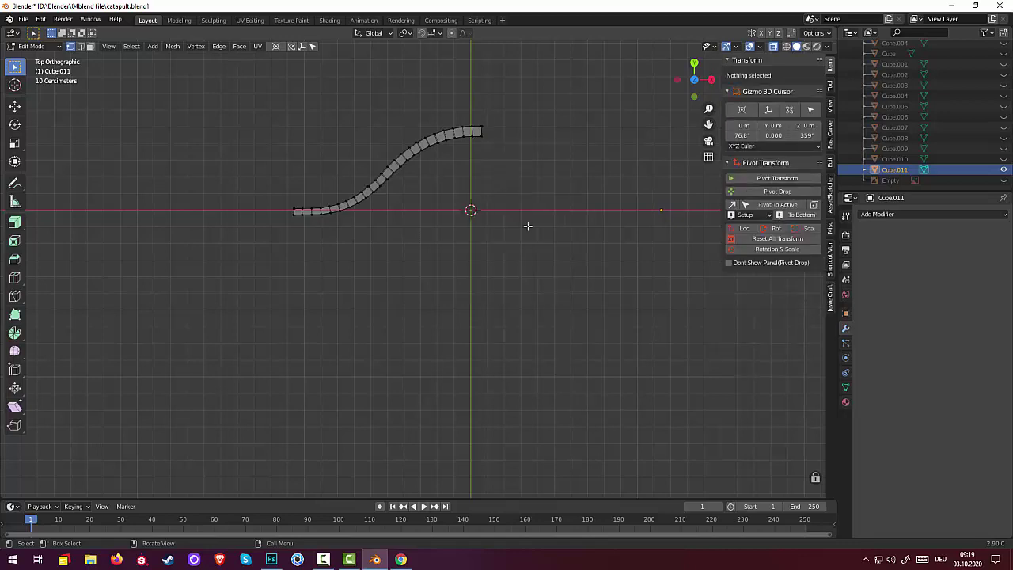
scroll(528, 226, down, 3)
drag(319, 165, 517, 283)
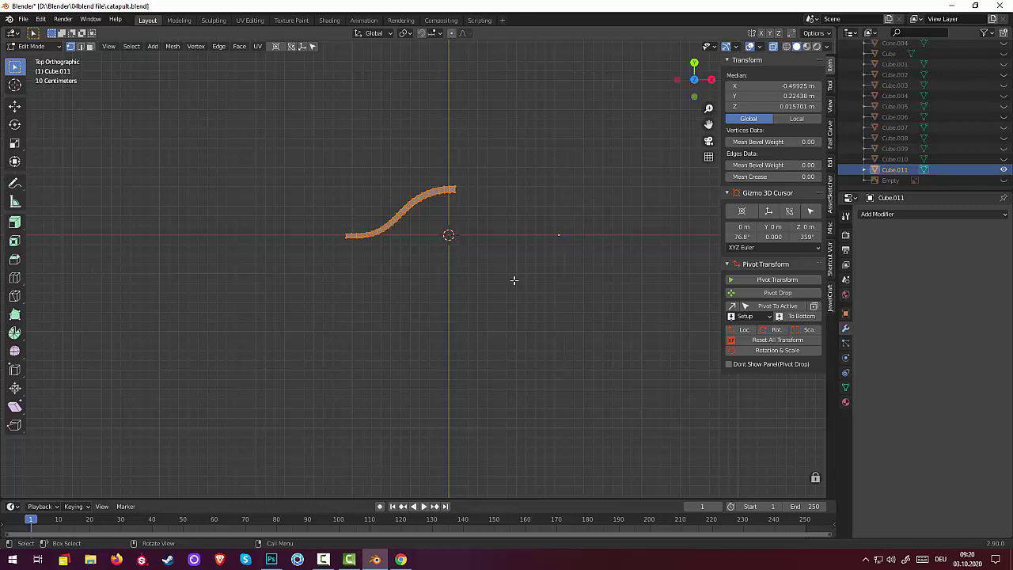
Shift the half arm -0.0656 m along X and return to Object Mode
key(g)
key(x)
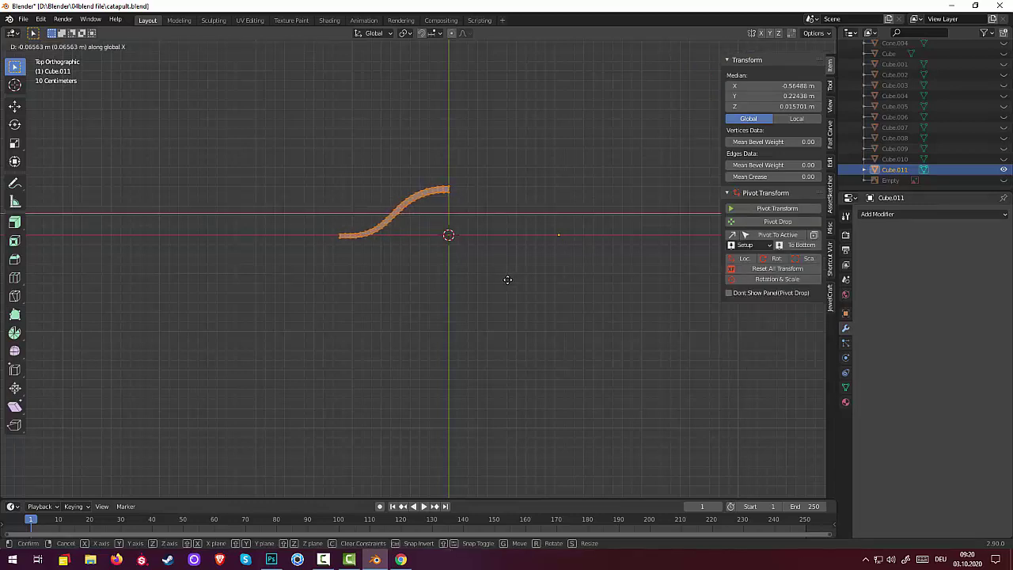
click(507, 278)
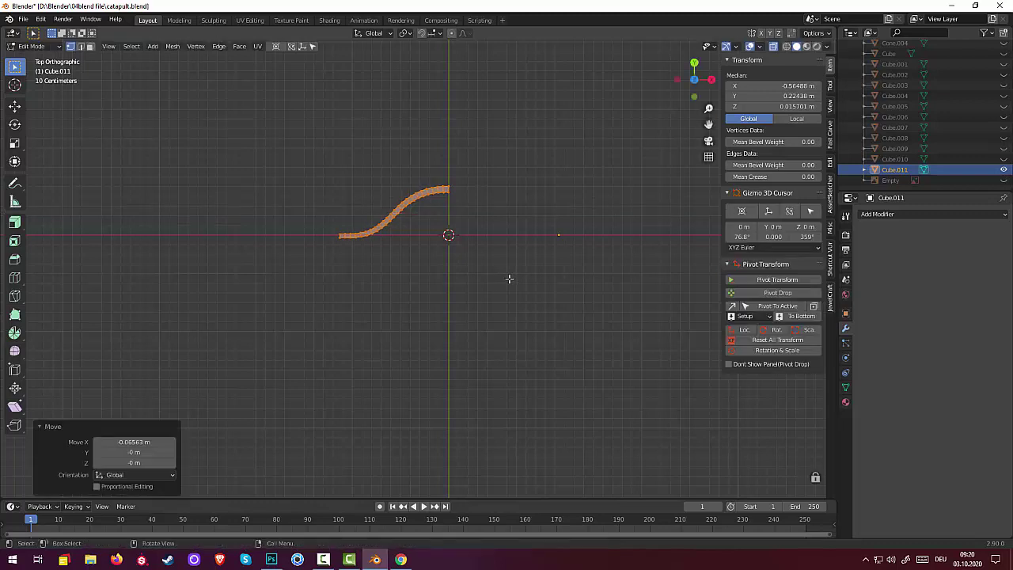
click(783, 342)
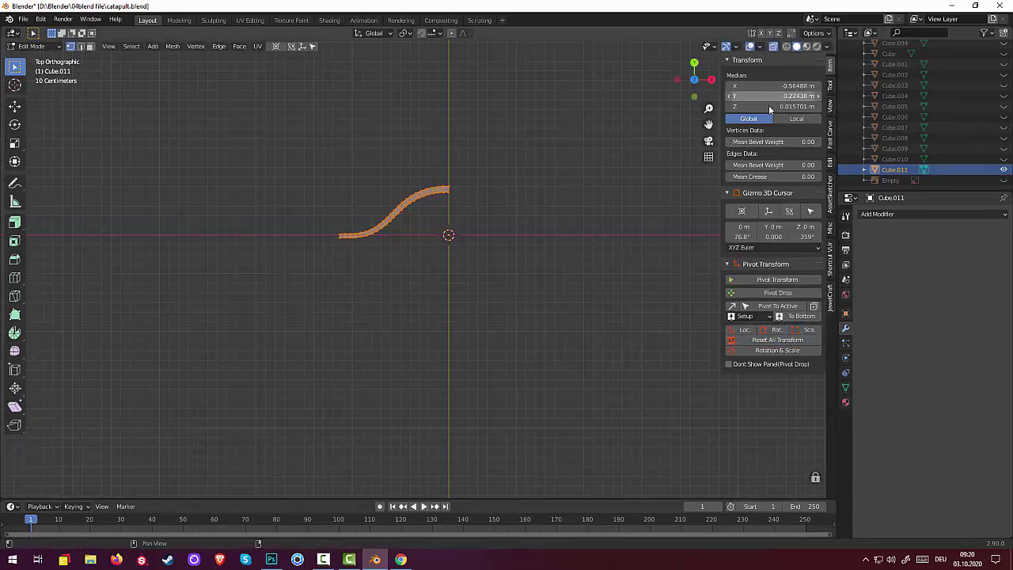
click(39, 47)
click(48, 59)
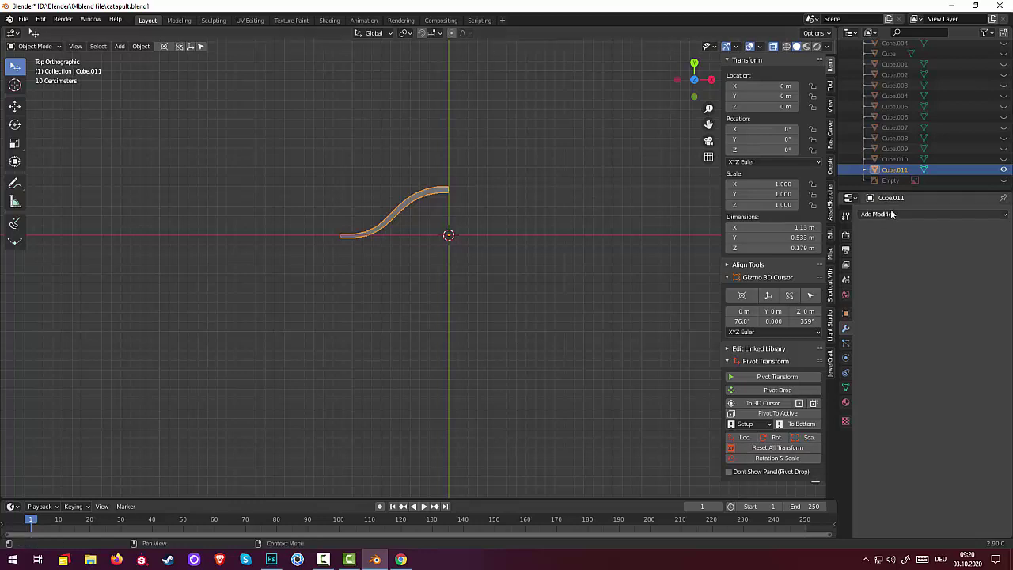
Set the half arm's origin to the 3D cursor and add a Mirror modifier
click(149, 49)
mouse_move(157, 69)
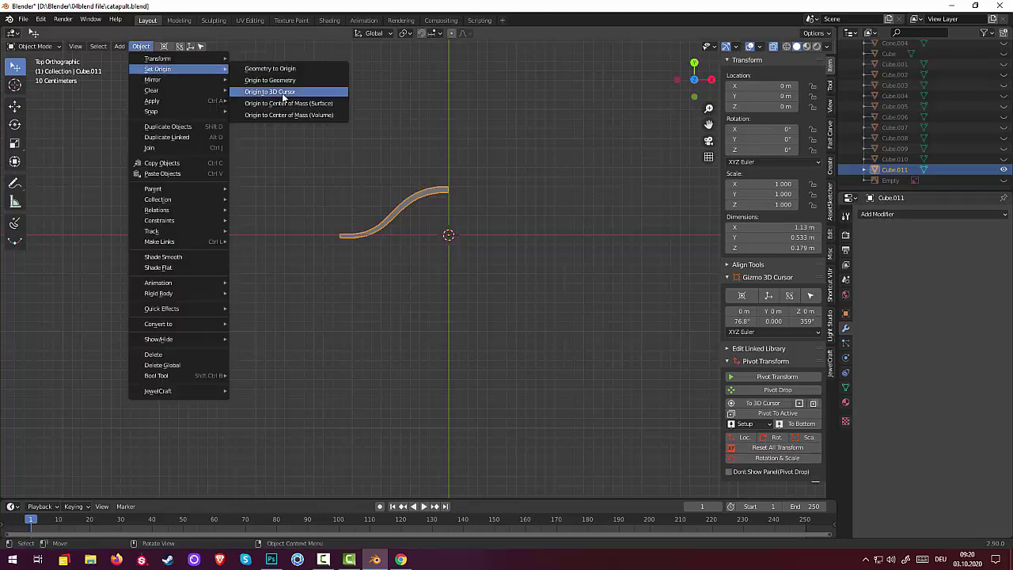
click(283, 97)
click(884, 215)
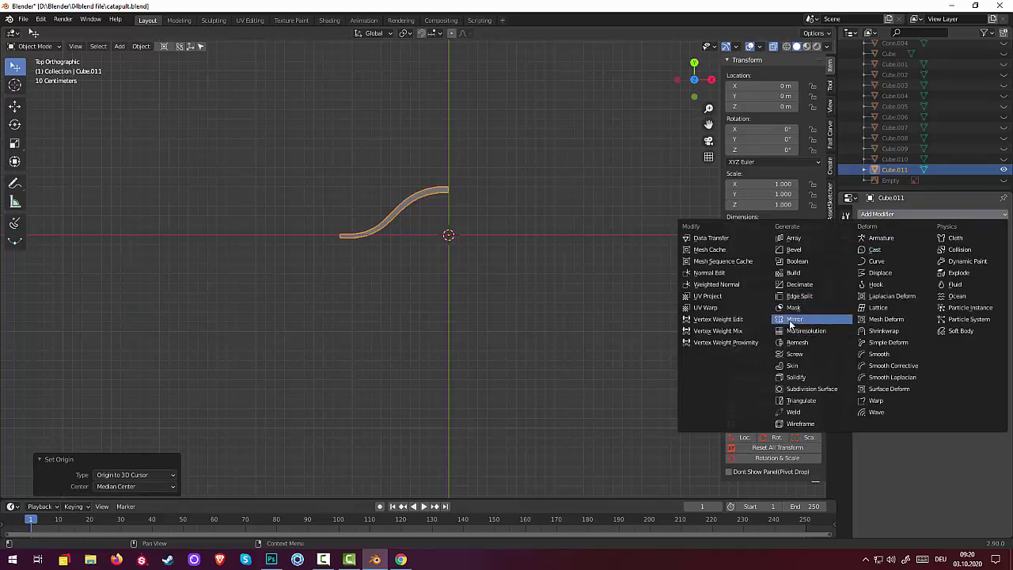
click(794, 319)
Enable 0.013 m merging at the X mirror seam and inspect the 2.26 m arm
scroll(461, 232, up, 1)
scroll(445, 167, up, 3)
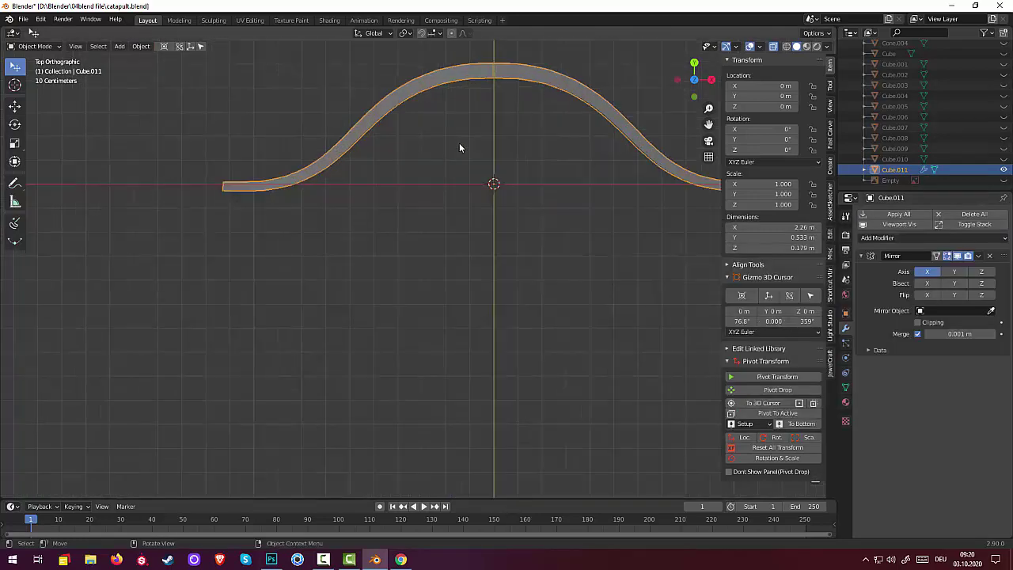
mouse_move(451, 134)
shift+middle_down()
mouse_move(373, 251)
mouse_move(423, 267)
shift+middle_up()
scroll(423, 267, up, 2)
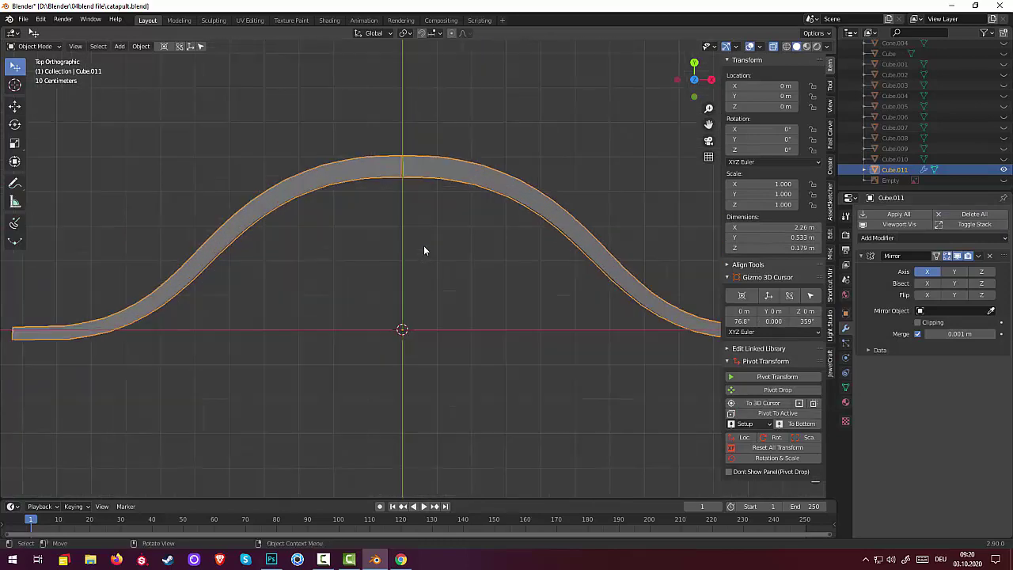
click(918, 333)
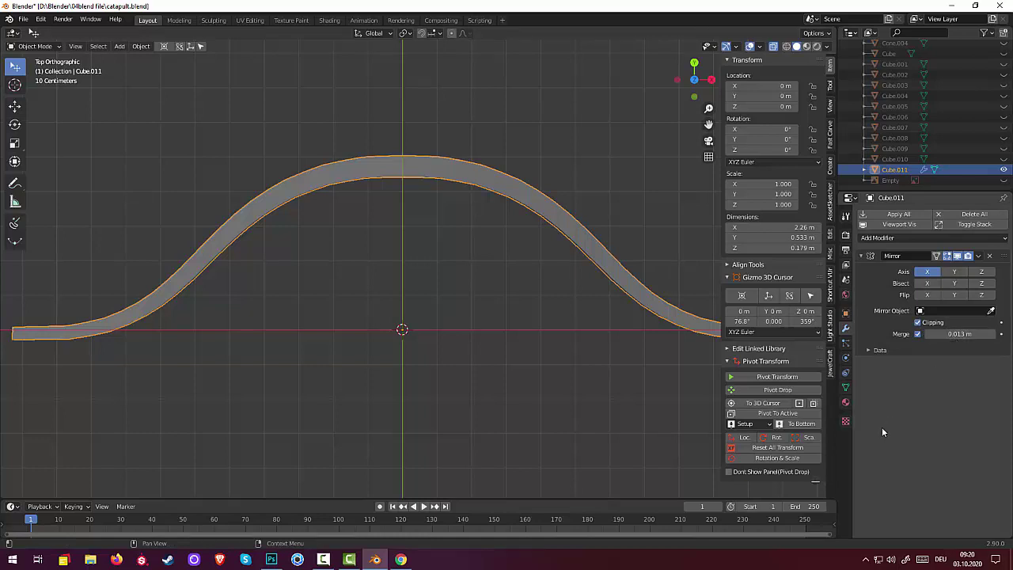
click(553, 399)
scroll(519, 365, down, 3)
mouse_move(517, 362)
middle_down()
mouse_move(553, 315)
mouse_move(568, 260)
mouse_move(550, 237)
mouse_move(344, 294)
mouse_move(276, 276)
mouse_move(261, 242)
mouse_move(389, 316)
middle_up()
mouse_move(607, 315)
middle_down()
mouse_move(679, 357)
mouse_move(790, 376)
middle_up()
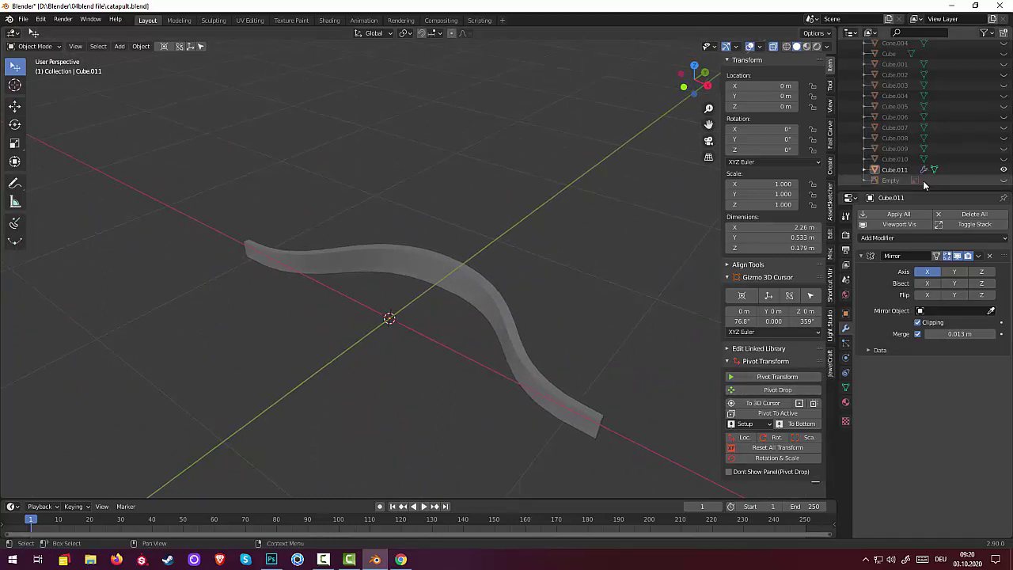
Apply the Mirror modifier on Cube.011 so the symmetric arm is permanent
click(979, 256)
click(937, 270)
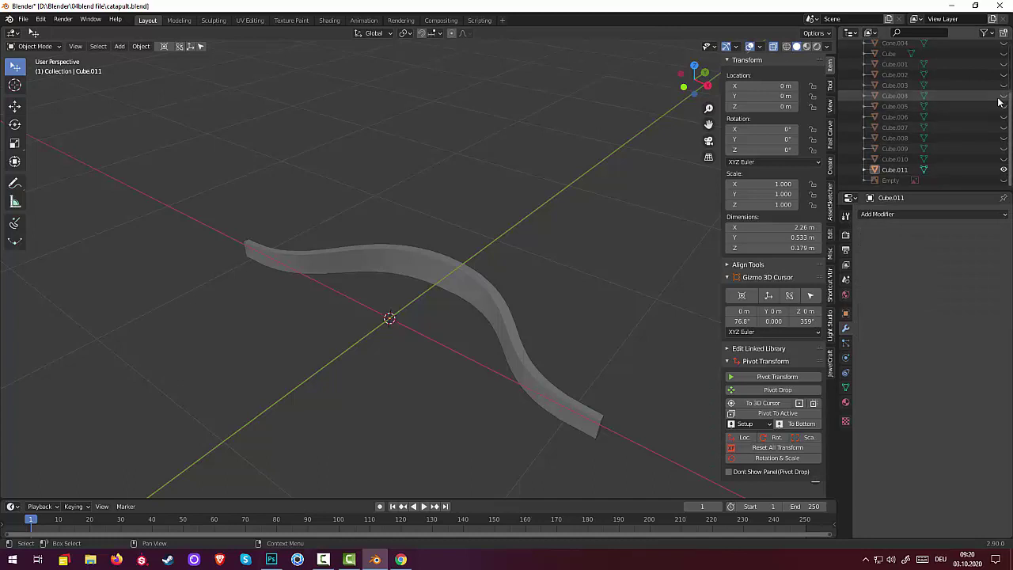
scroll(990, 102, up, 3)
Unhide all catapult parts while keeping the reference-image empty hidden
drag(1002, 54, 1002, 183)
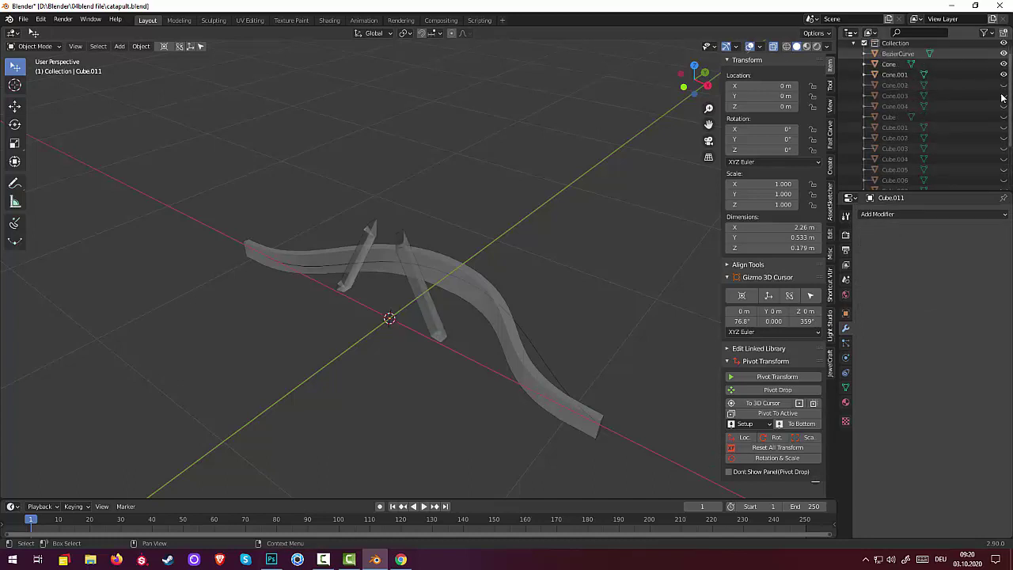
scroll(911, 111, down, 3)
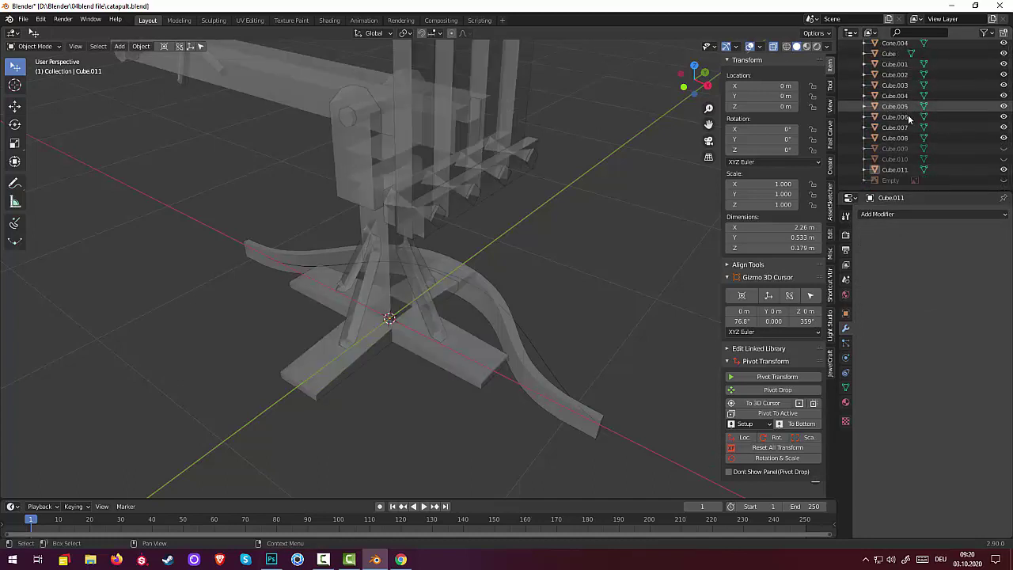
click(1004, 180)
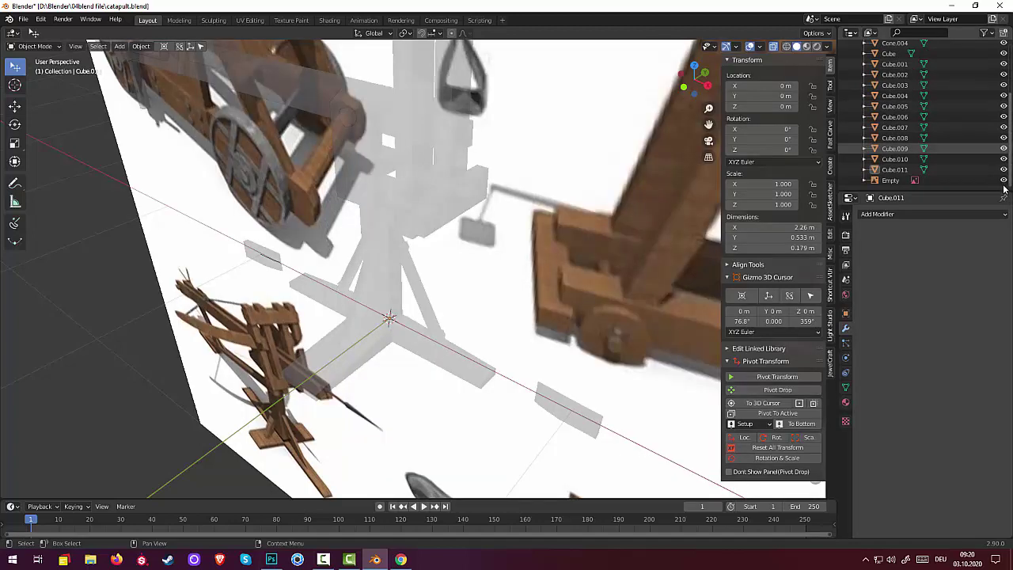
click(1004, 181)
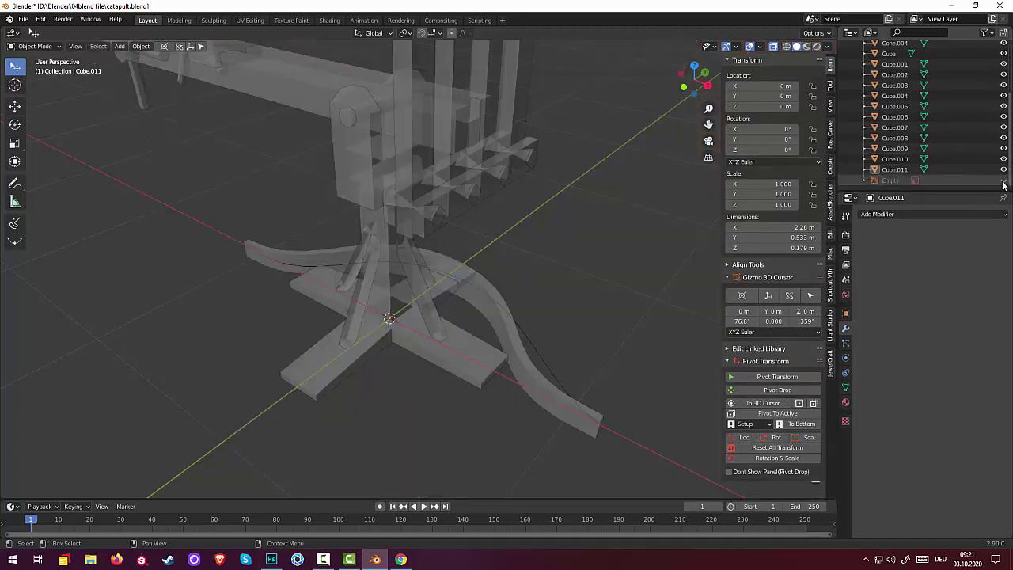
Turn off X-ray shading and select the curved arm from a low front view
click(774, 46)
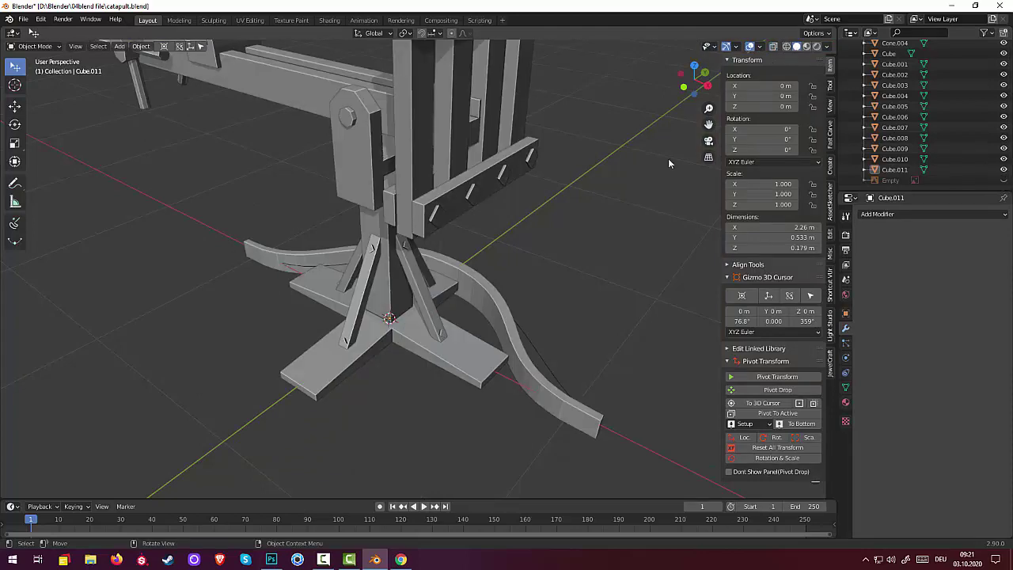
middle_drag(583, 232, 451, 321)
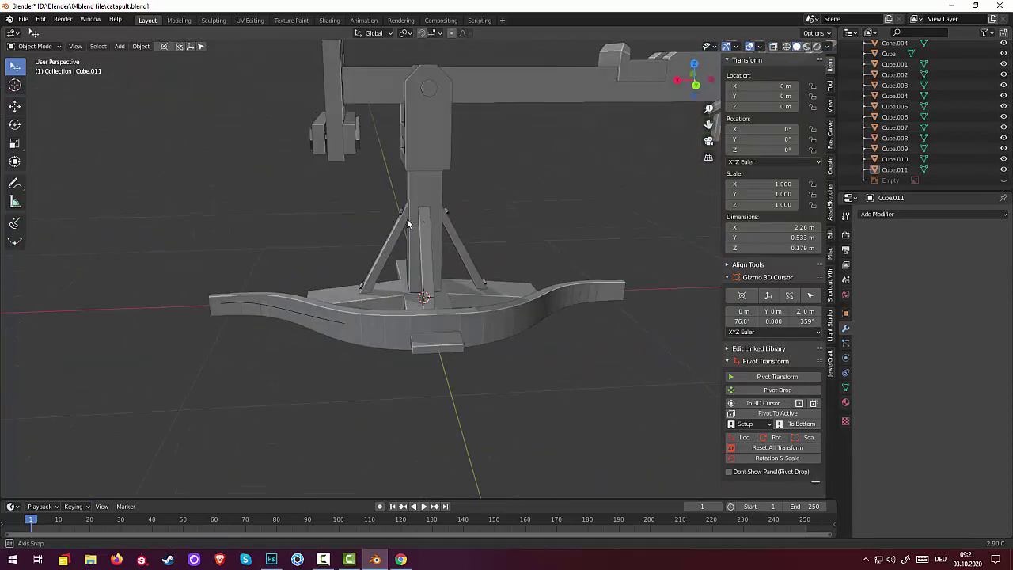
click(452, 321)
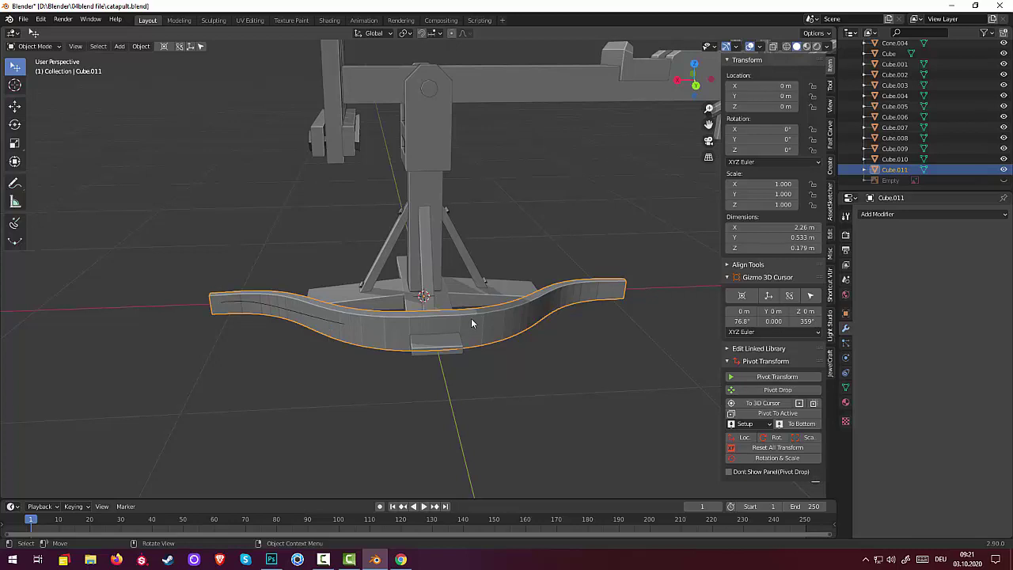
Lift the curved arm straight up along Z
key(g)
key(z)
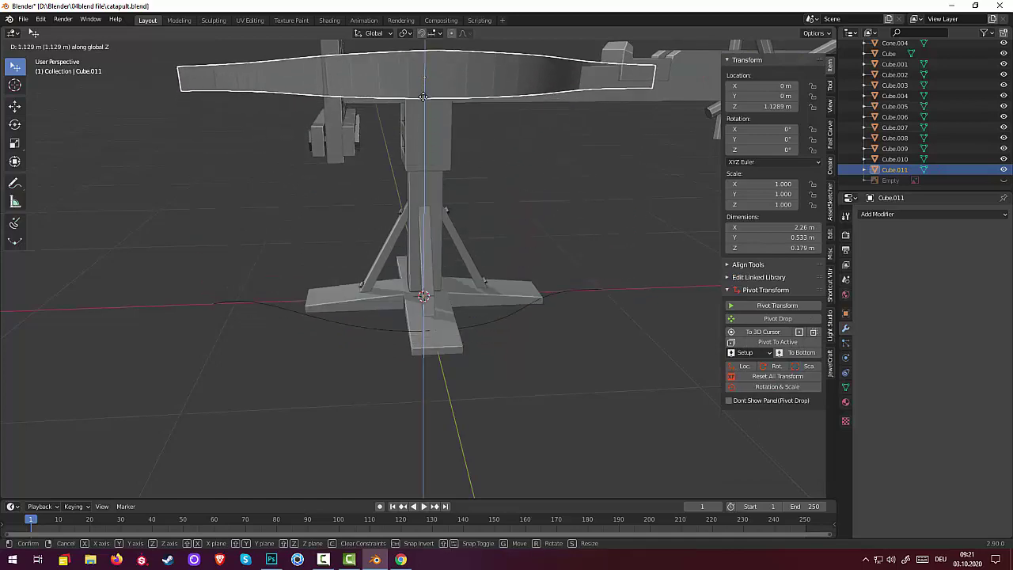
click(424, 94)
mouse_move(490, 118)
middle_down()
mouse_move(369, 192)
mouse_move(340, 192)
middle_up()
scroll(331, 193, down, 4)
middle_drag(405, 210, 406, 213)
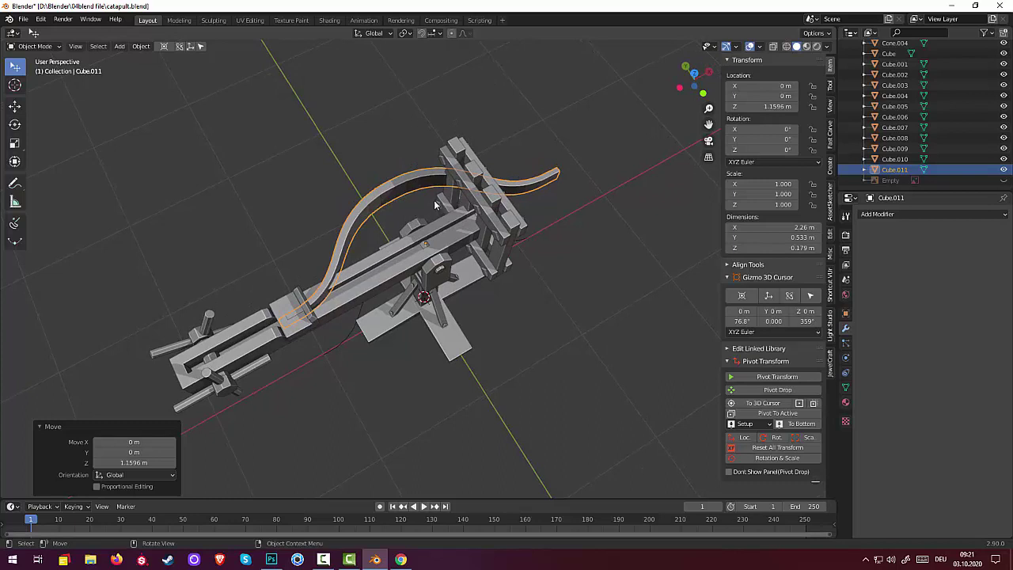
Rotate the curved arm -90° about Z
key(r)
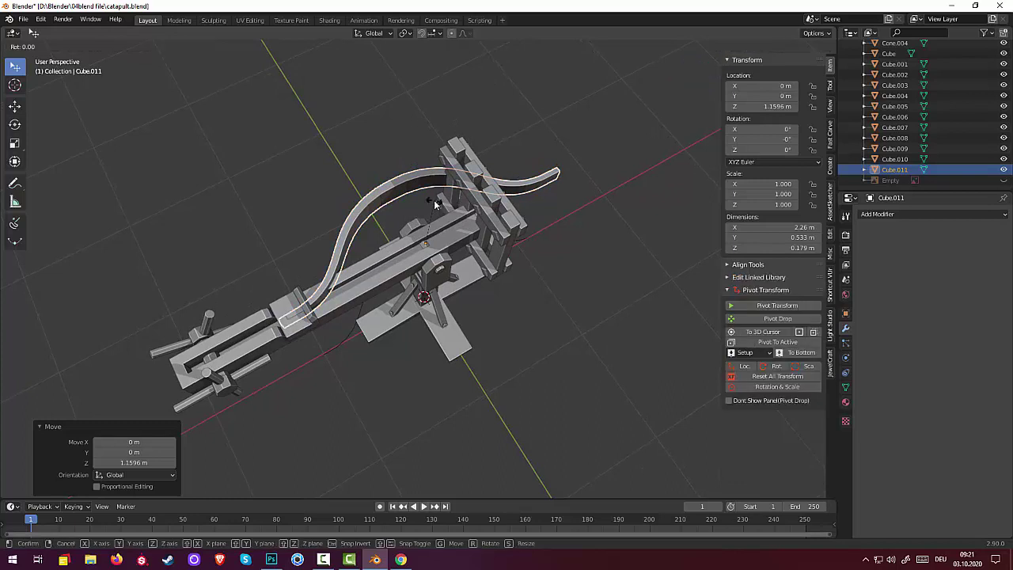
key(z)
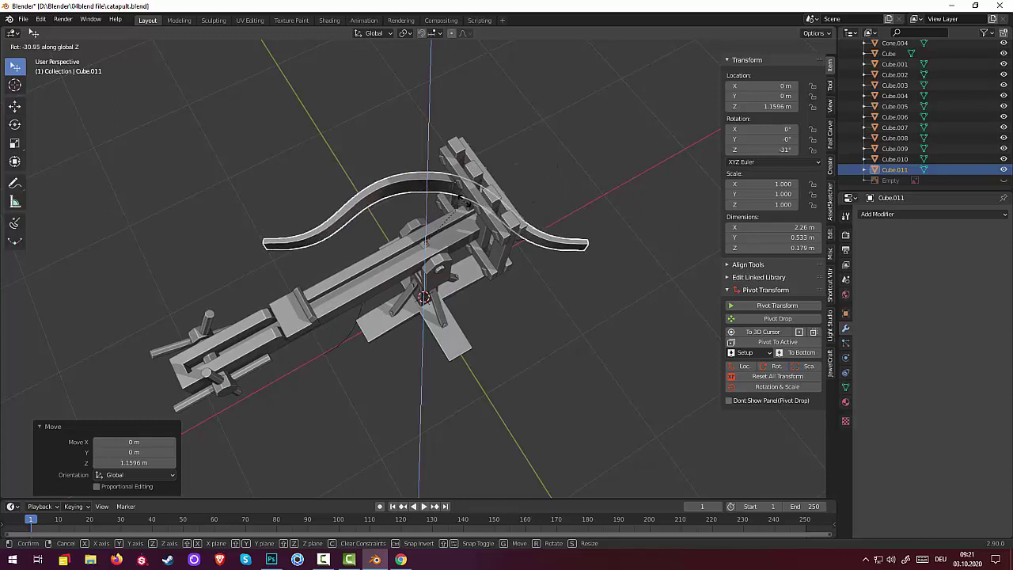
text(90)
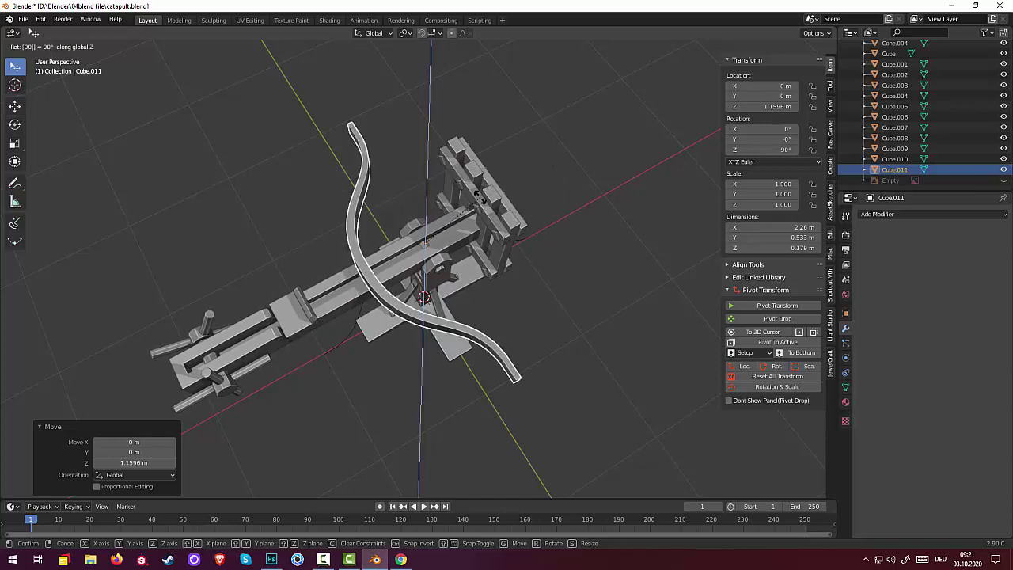
key(minus)
text(9090|)
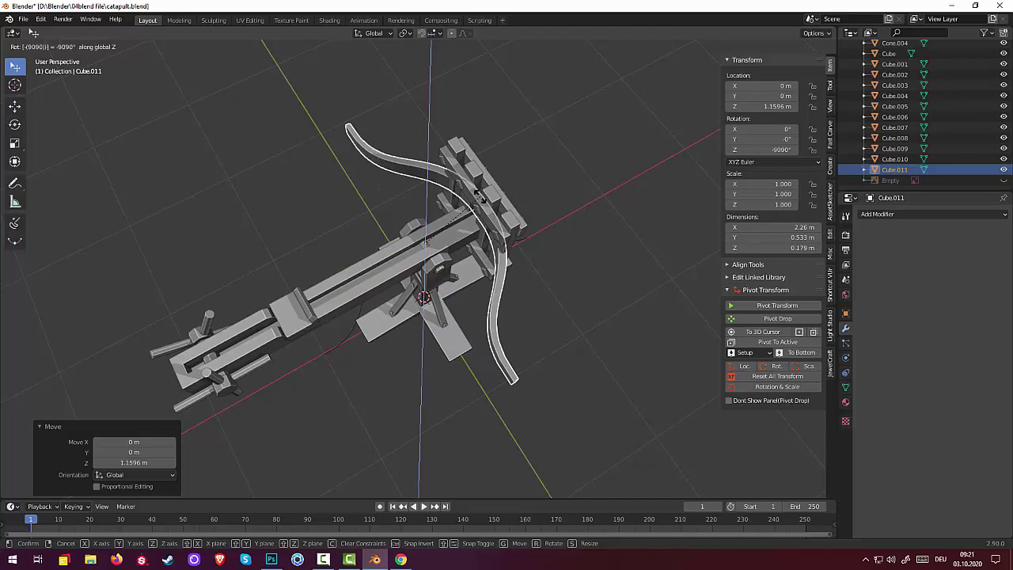
key(Return)
Reselect the curved arm and switch to Front Orthographic view
mouse_move(478, 193)
middle_down()
mouse_move(534, 118)
mouse_move(584, 89)
mouse_move(660, 104)
mouse_move(700, 142)
mouse_move(582, 134)
mouse_move(497, 235)
middle_up()
click(480, 241)
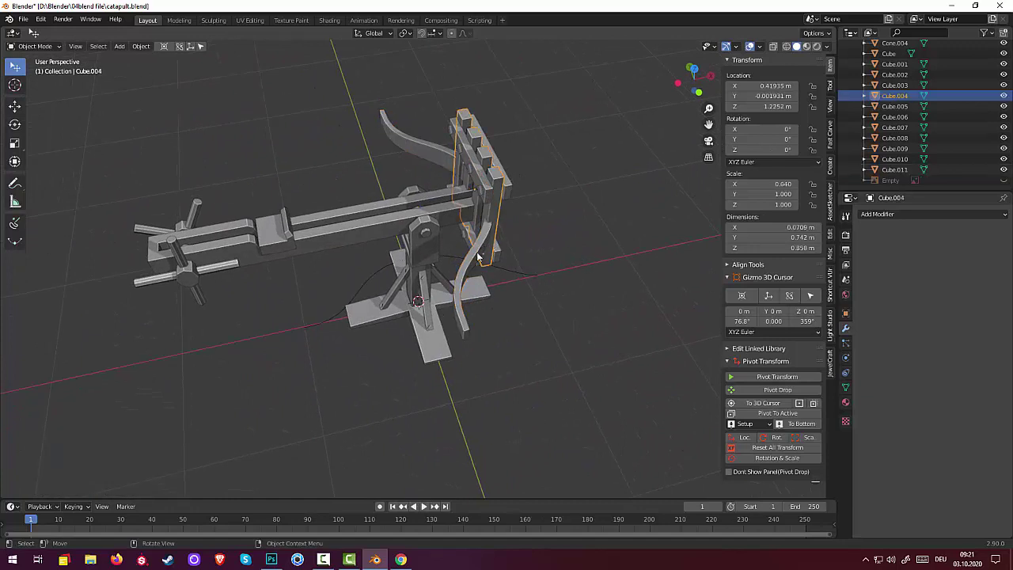
click(479, 257)
middle_drag(500, 262, 475, 216)
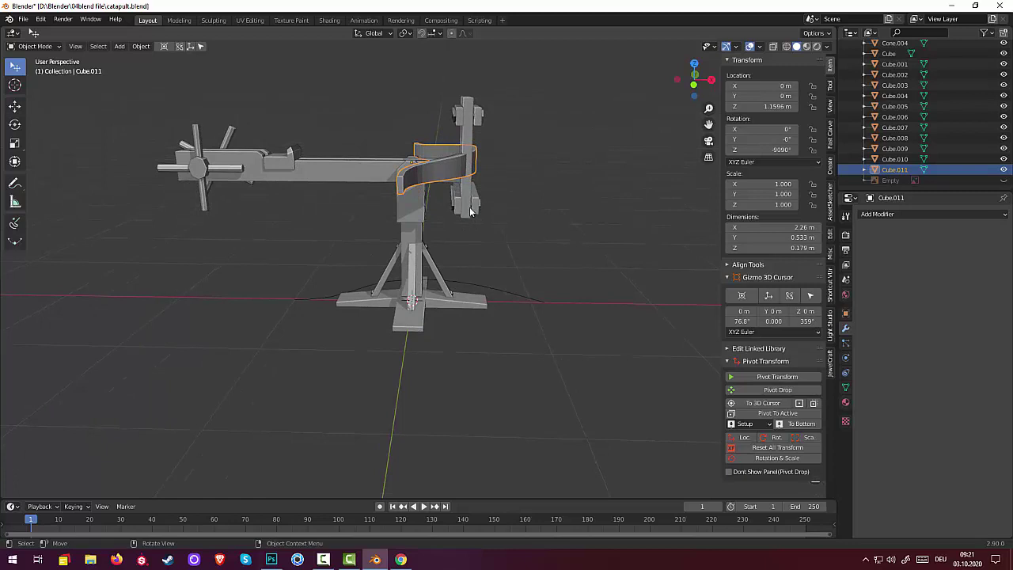
key(KP_3)
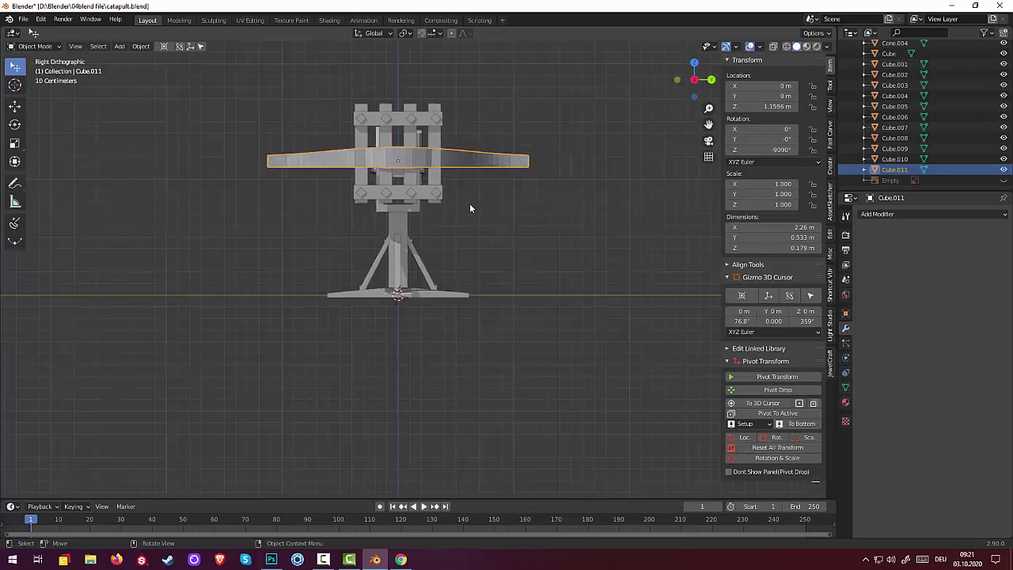
key(KP_1)
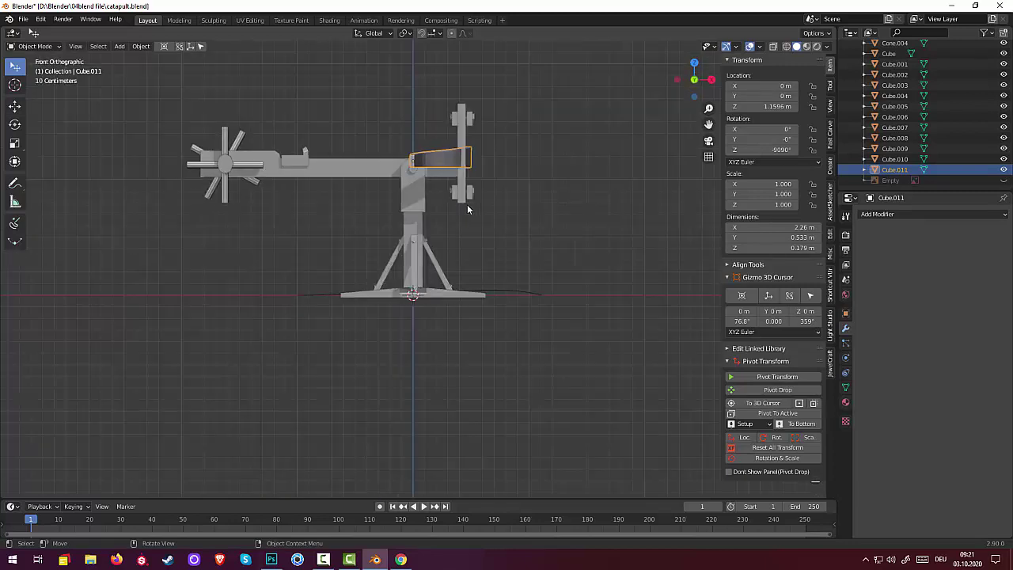
Seat the arm on the frame at Z 1.3419 m with a small X shift
key(g)
key(z)
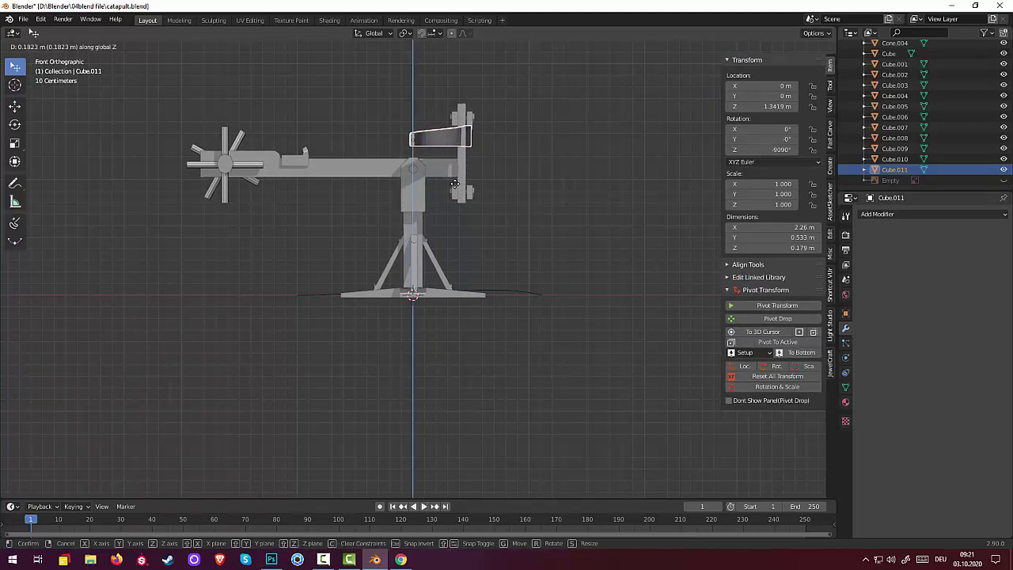
click(455, 184)
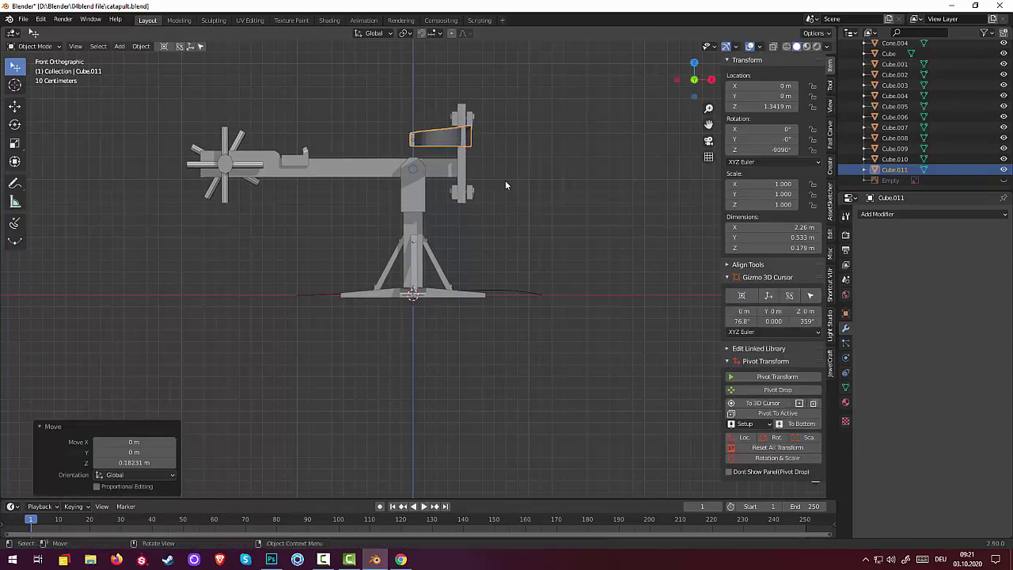
key(g)
key(x)
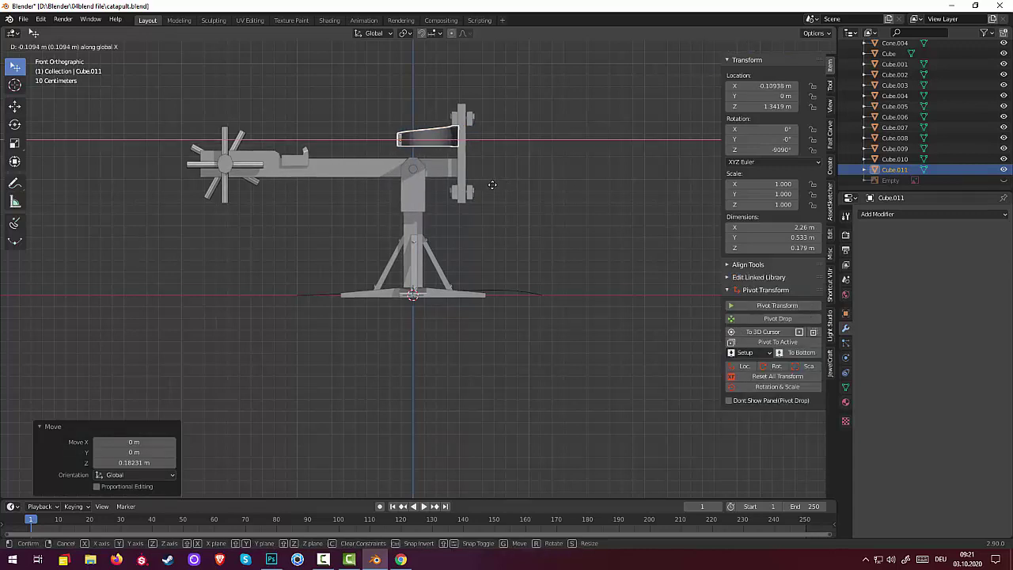
click(492, 185)
mouse_move(501, 212)
middle_down()
mouse_move(508, 186)
mouse_move(587, 201)
mouse_move(611, 230)
mouse_move(589, 226)
mouse_move(565, 243)
mouse_move(469, 172)
mouse_move(480, 158)
mouse_move(540, 140)
mouse_move(479, 134)
mouse_move(458, 108)
mouse_move(481, 155)
mouse_move(467, 202)
mouse_move(342, 156)
middle_up()
scroll(479, 135, up, 5)
scroll(356, 151, down, 2)
scroll(360, 158, down, 3)
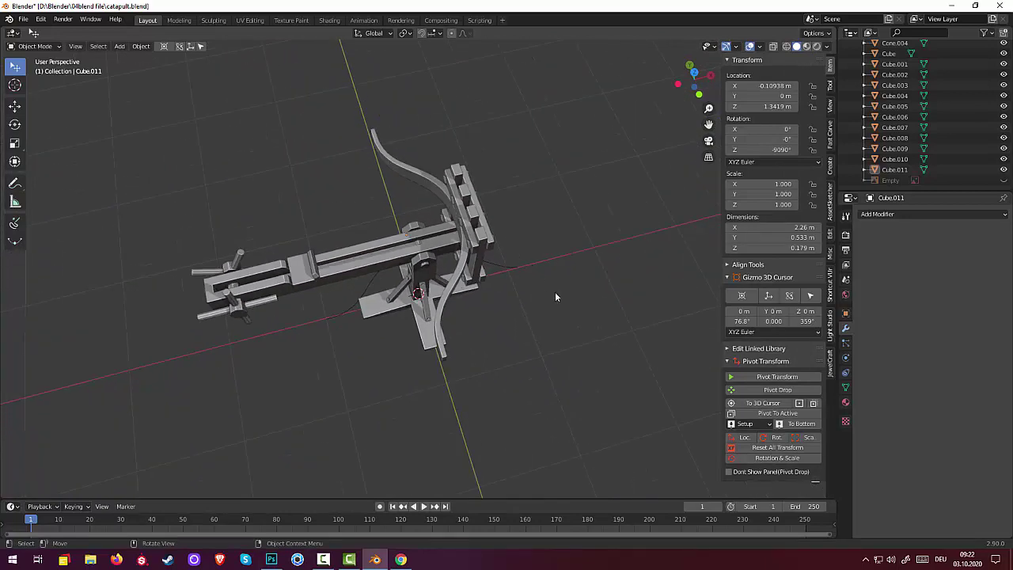
Add a cone and raise it along Z
key(shift+a)
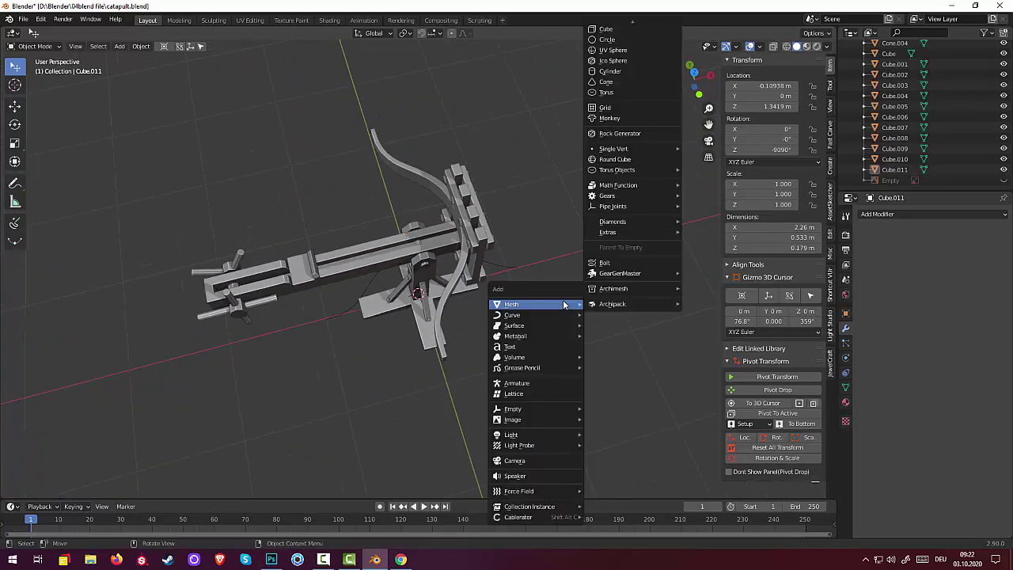
click(603, 81)
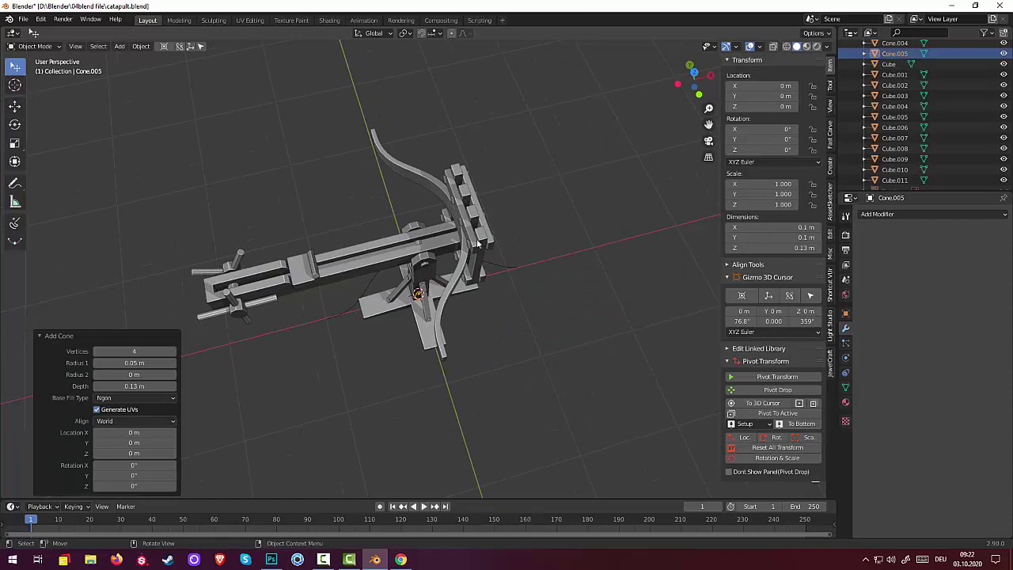
middle_drag(477, 244, 468, 209)
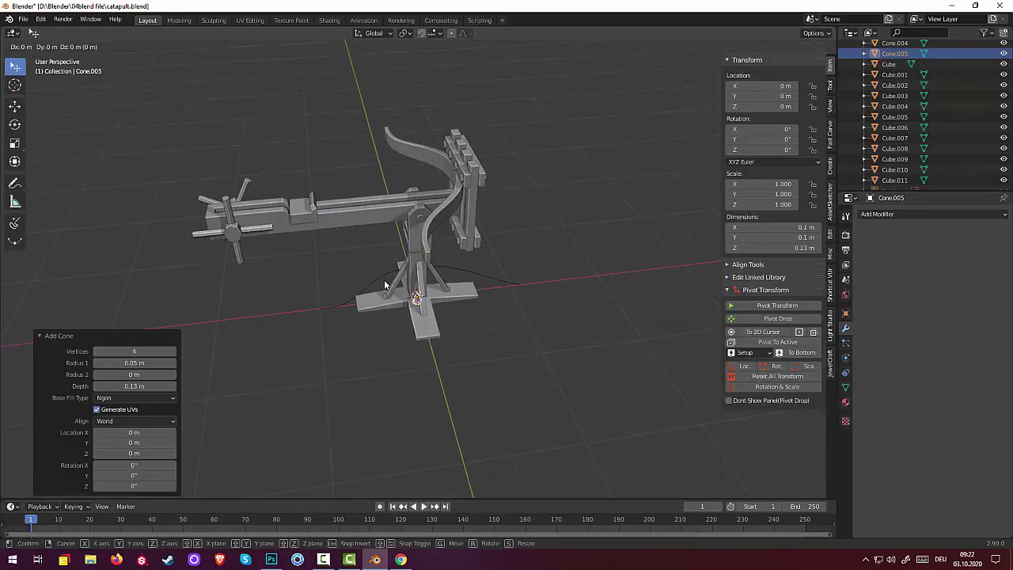
key(g)
key(z)
click(382, 147)
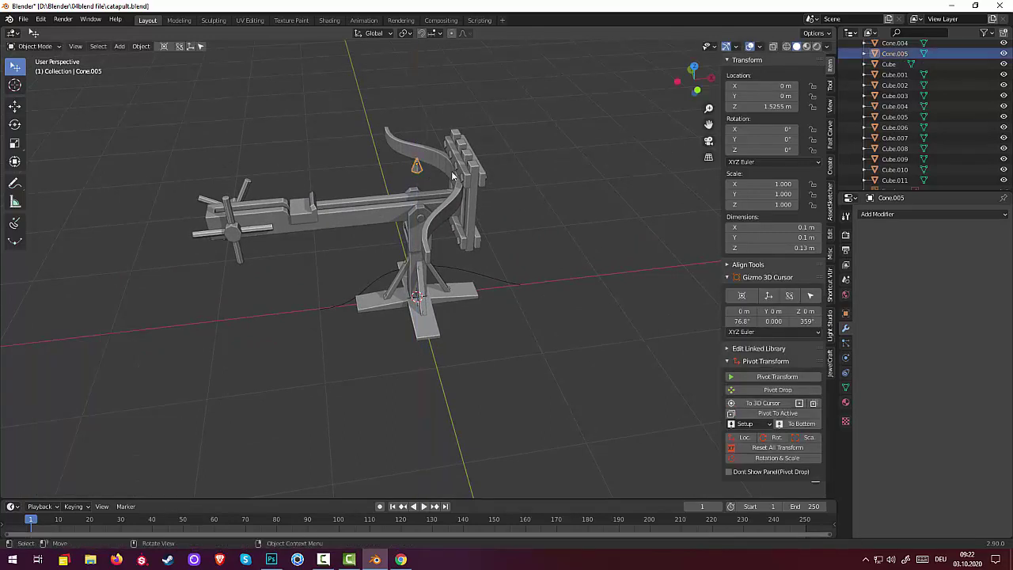
Rotate the cone 90° about Y, then tilt it about X
key(r)
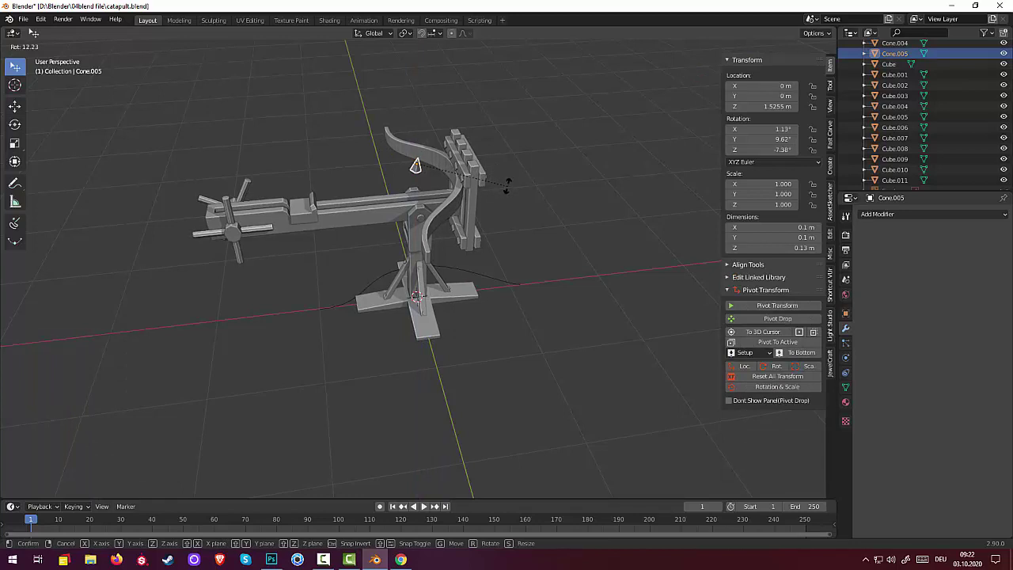
text(y90)
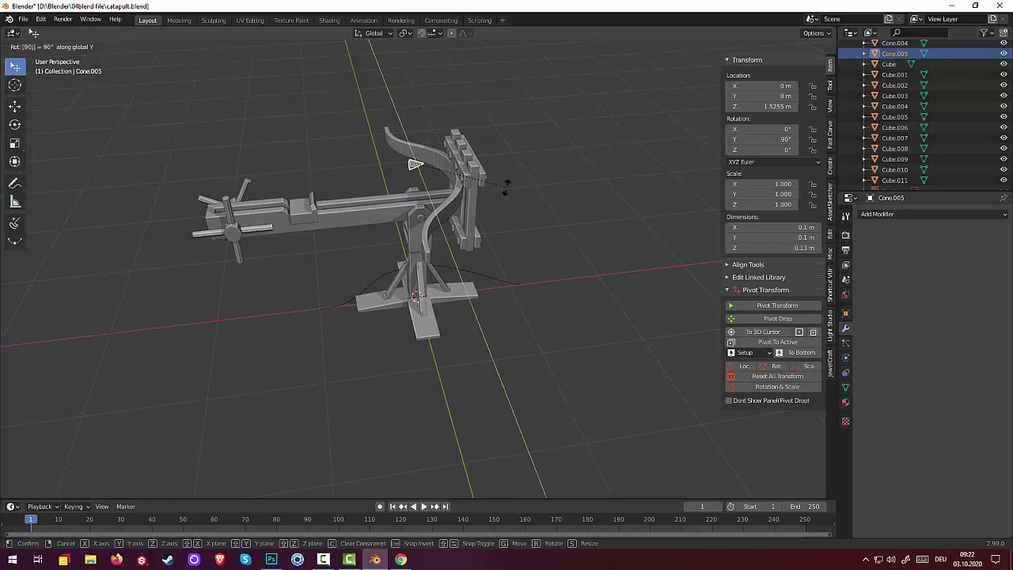
key(Return)
mouse_move(515, 171)
middle_down()
mouse_move(615, 146)
mouse_move(665, 172)
mouse_move(570, 181)
mouse_move(569, 170)
middle_up()
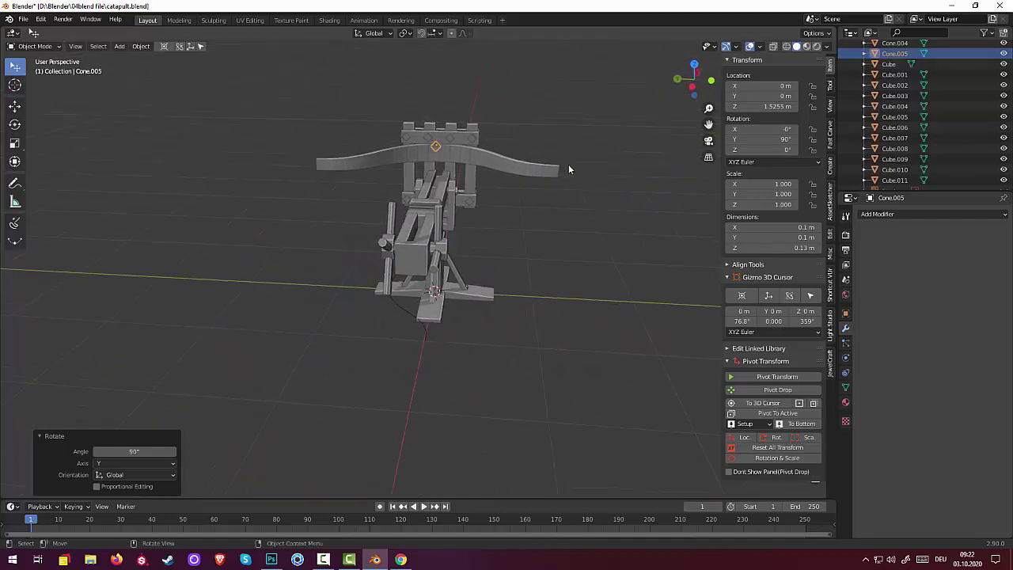
key(r)
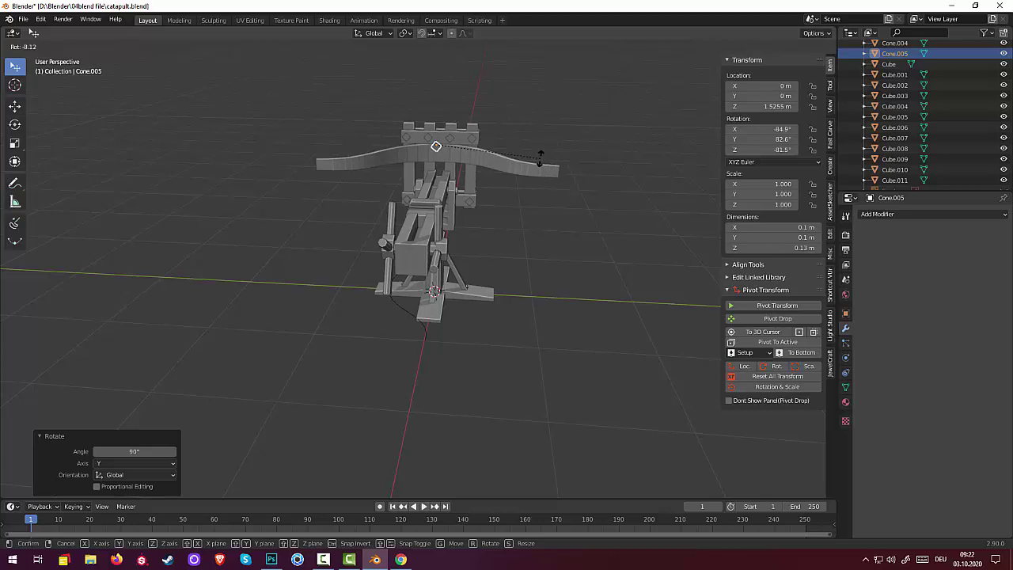
key(x)
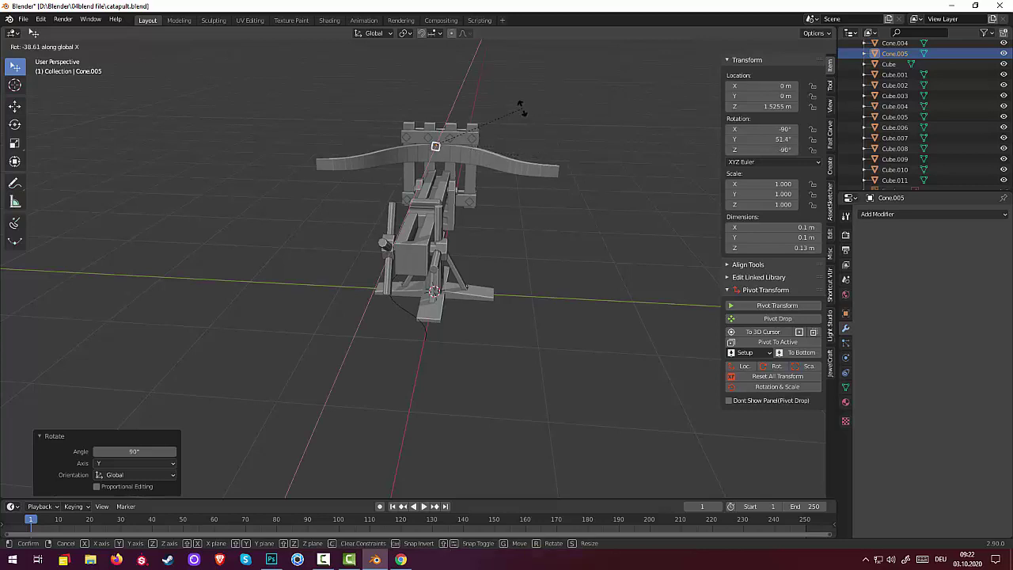
click(484, 77)
In Right Orthographic view, move the cone onto the frame top at Y 0.10128 m, Z 1.3736 m
middle_drag(484, 93, 399, 123)
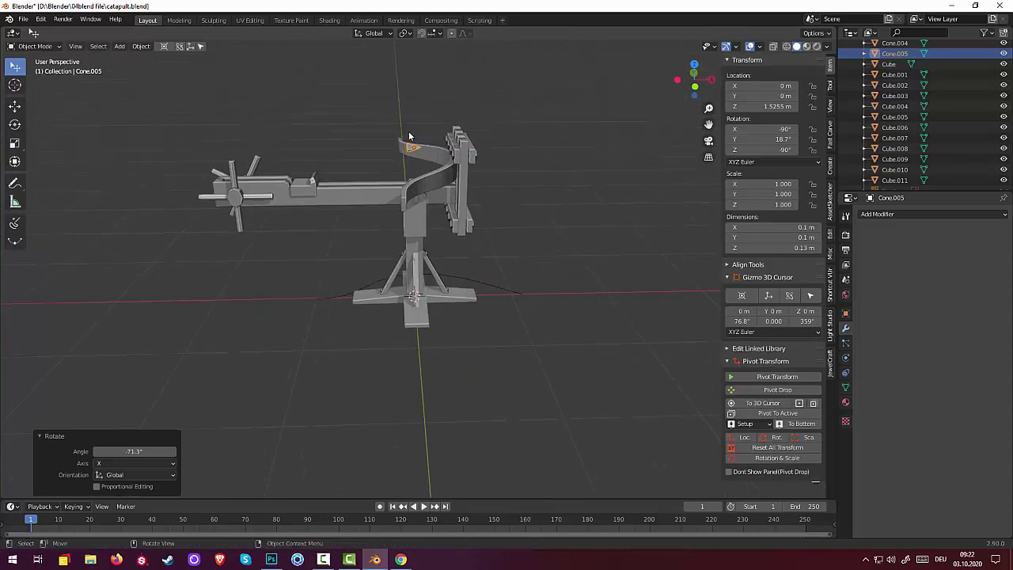
key(KP_3)
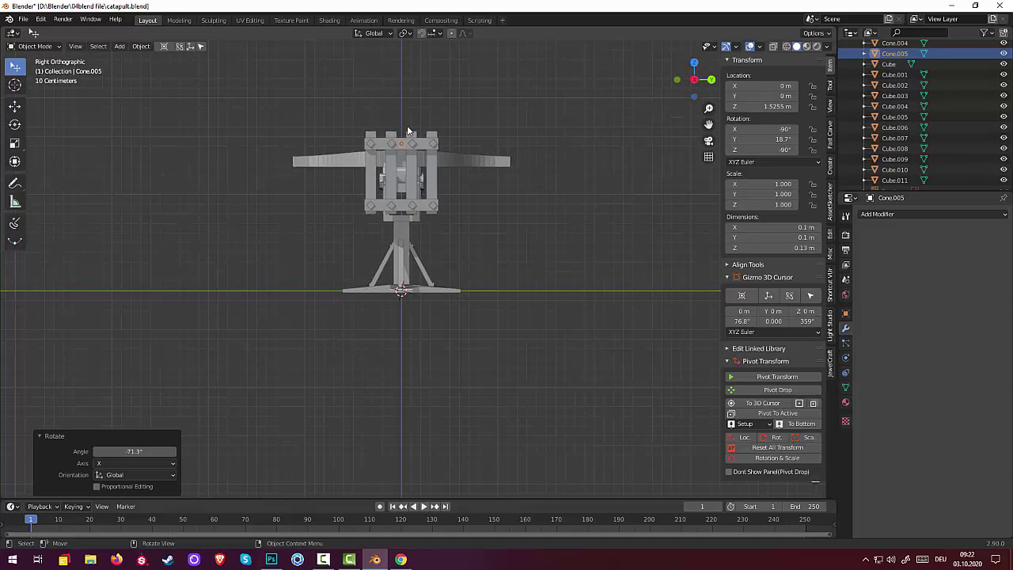
scroll(433, 172, up, 3)
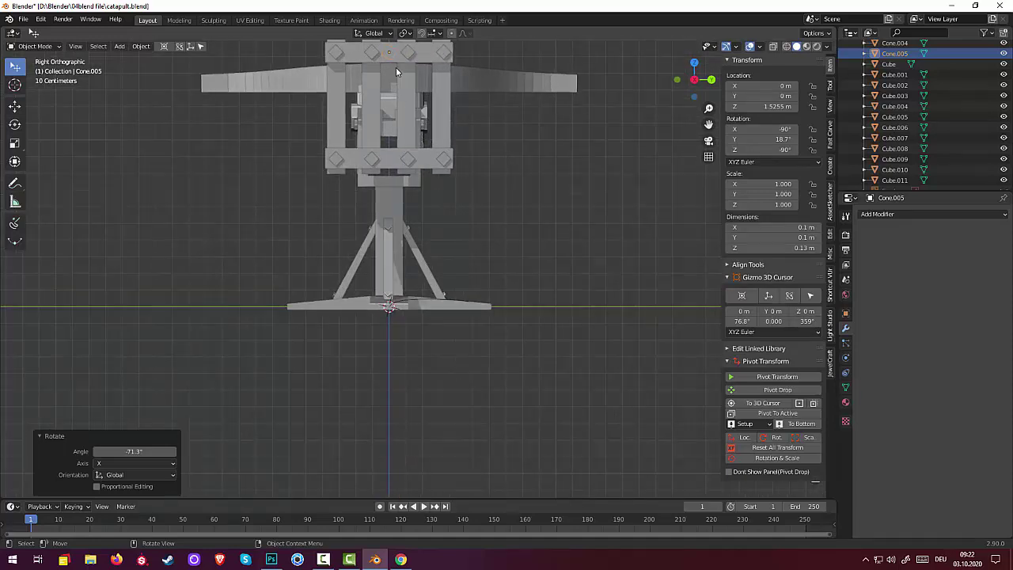
key(g)
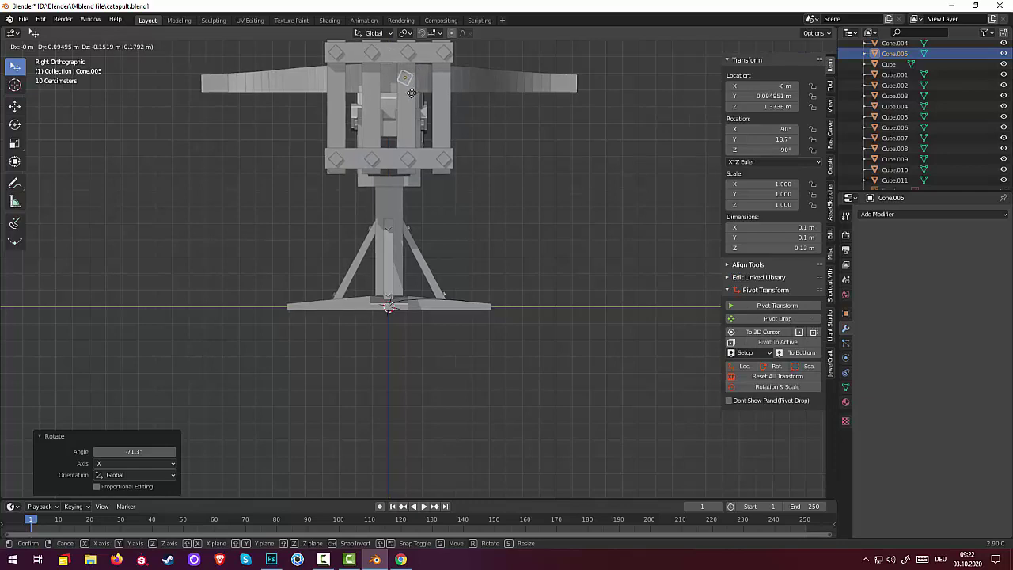
click(413, 95)
mouse_move(418, 97)
middle_down()
mouse_move(478, 119)
mouse_move(592, 128)
mouse_move(558, 157)
middle_up()
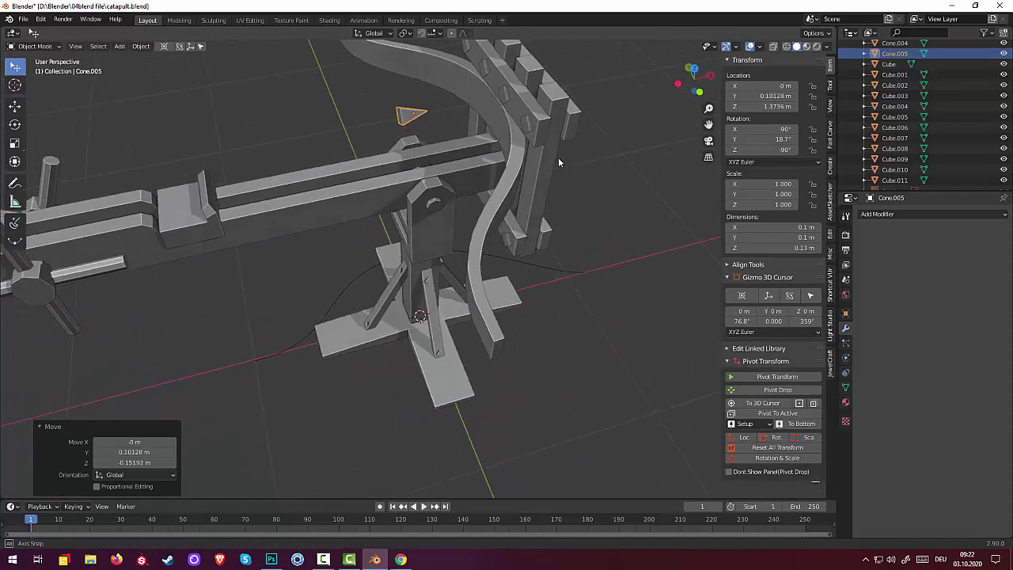
Scale the cone spike to 0.692 and move it to X 0.40321 m
key(s)
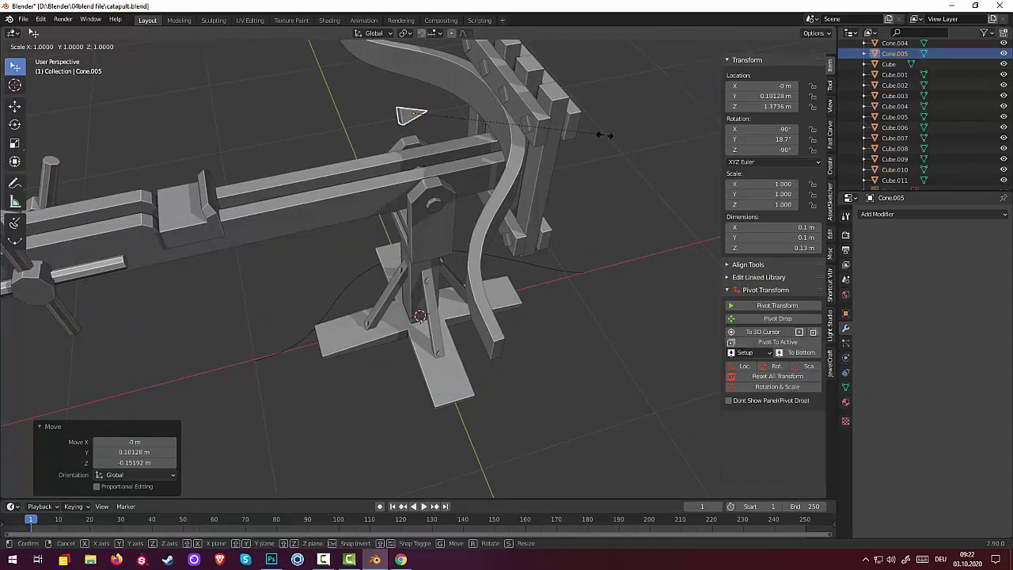
click(532, 145)
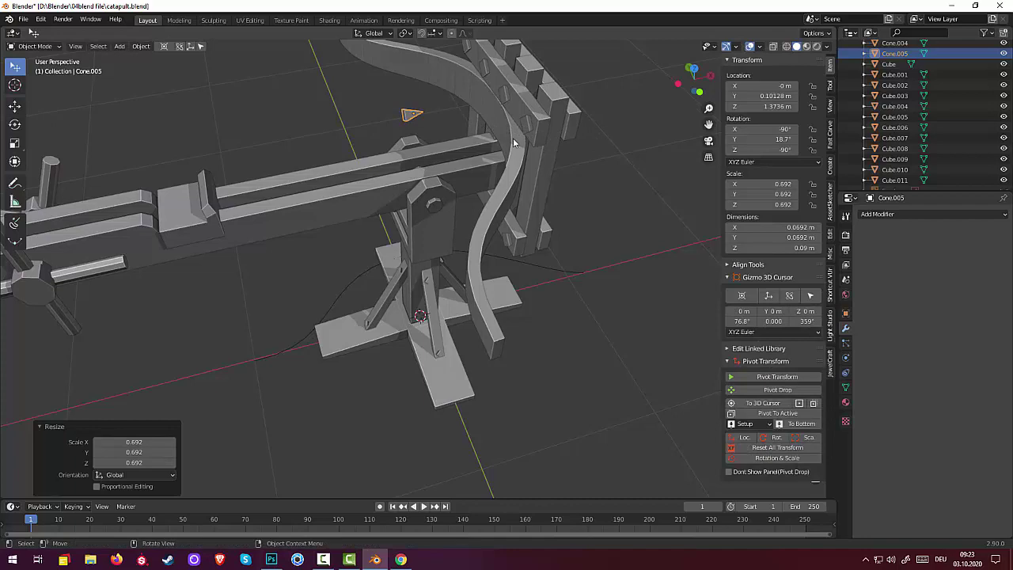
key(g)
key(x)
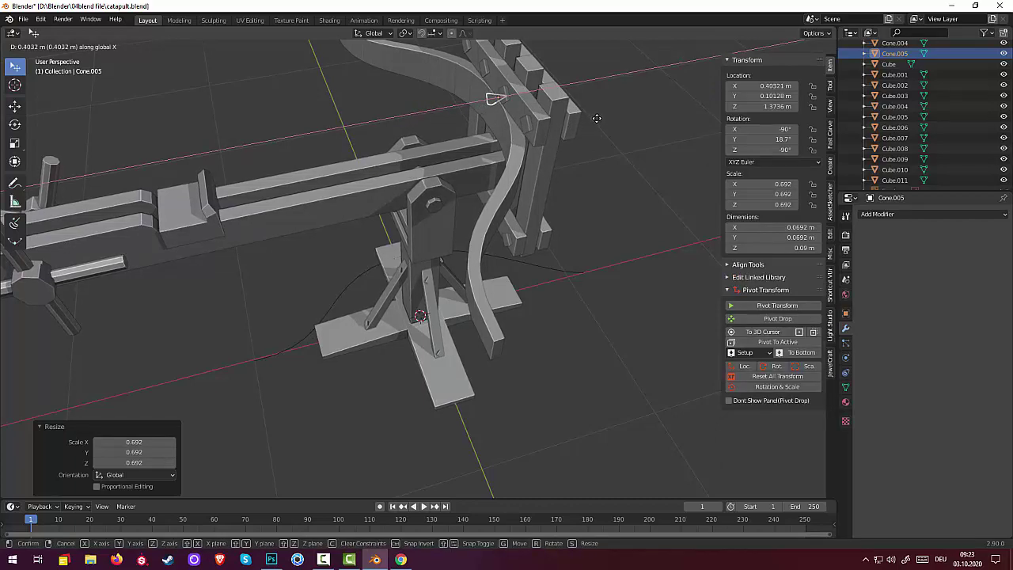
click(597, 118)
mouse_move(597, 118)
middle_down()
mouse_move(685, 82)
mouse_move(687, 93)
mouse_move(500, 133)
mouse_move(475, 104)
mouse_move(374, 82)
mouse_move(625, 106)
mouse_move(577, 93)
middle_up()
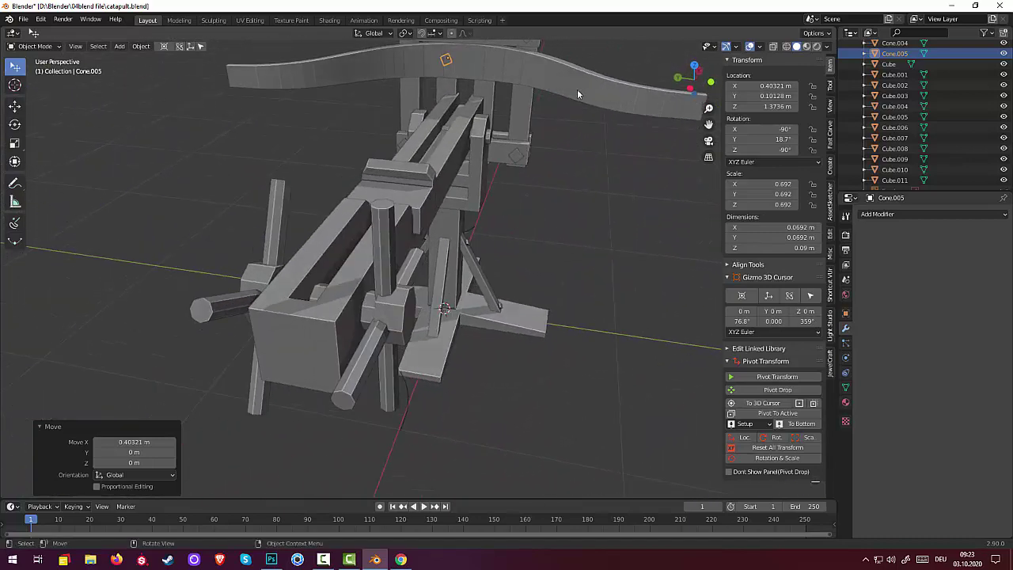
From top view, duplicate the spike along Y as Cone.006 at Y -0.098116 m
key(KP_7)
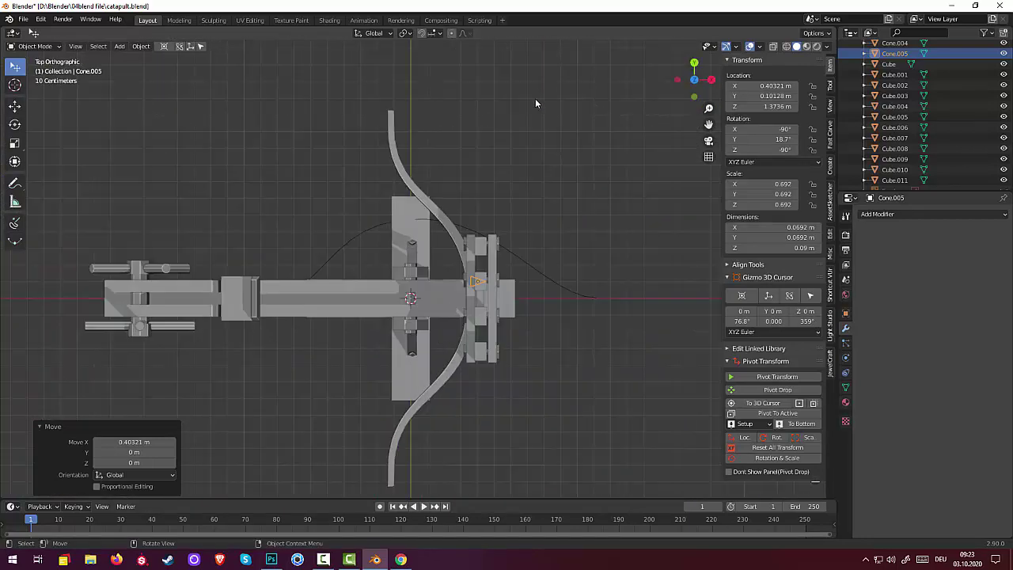
key(shift+d)
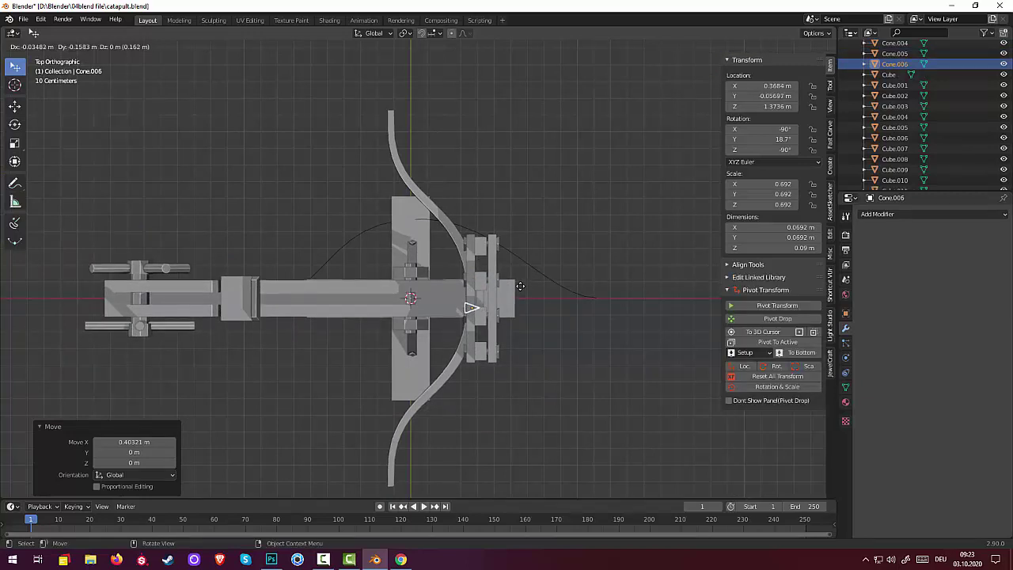
key(y)
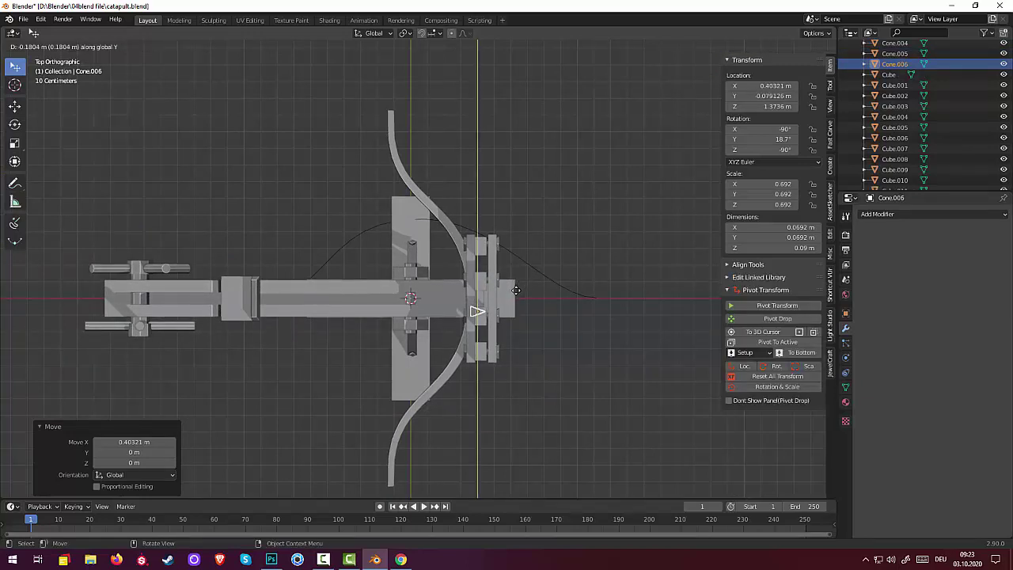
click(542, 315)
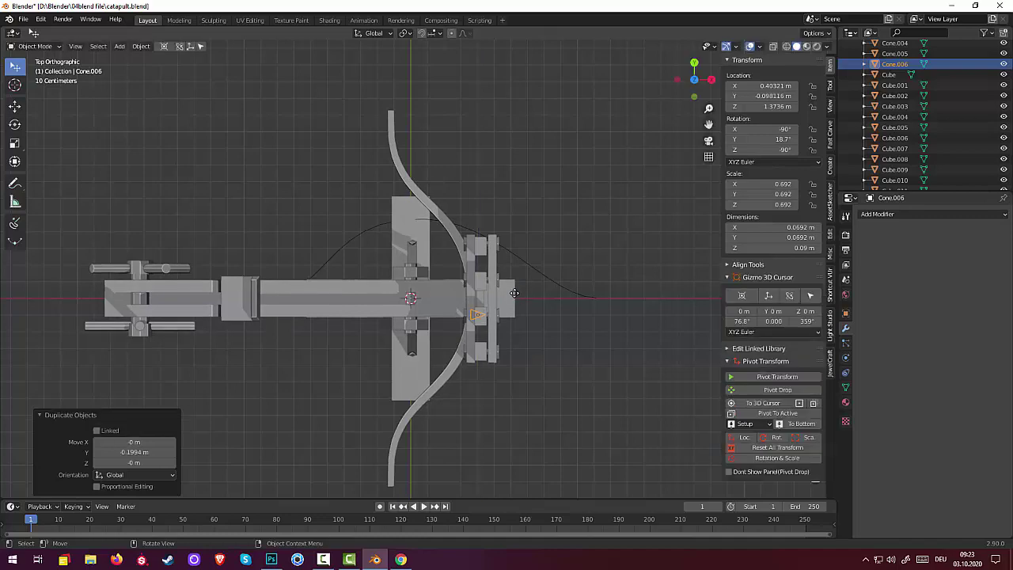
mouse_move(547, 311)
middle_down()
mouse_move(608, 231)
mouse_move(554, 248)
mouse_move(472, 229)
mouse_move(300, 269)
mouse_move(239, 232)
mouse_move(188, 233)
mouse_move(103, 271)
middle_up()
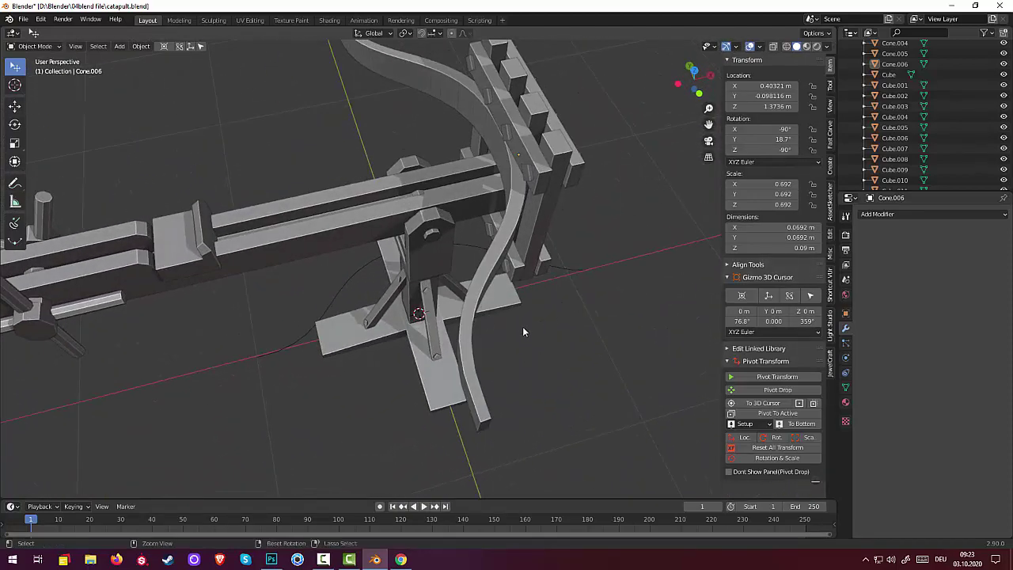
Undo, hide the curved arm to select both cone spikes, then show it again
key(ctrl+z)
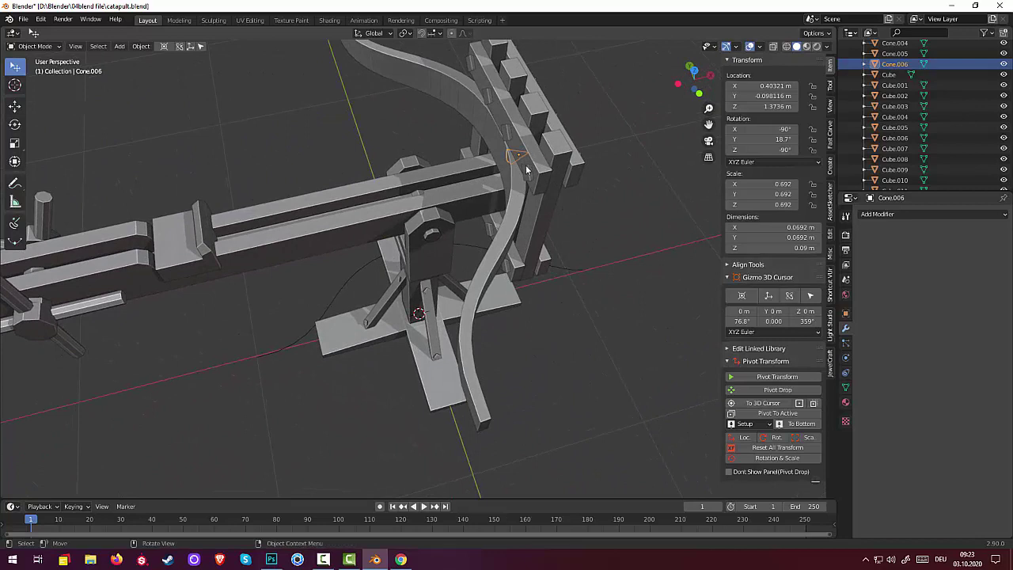
click(521, 159)
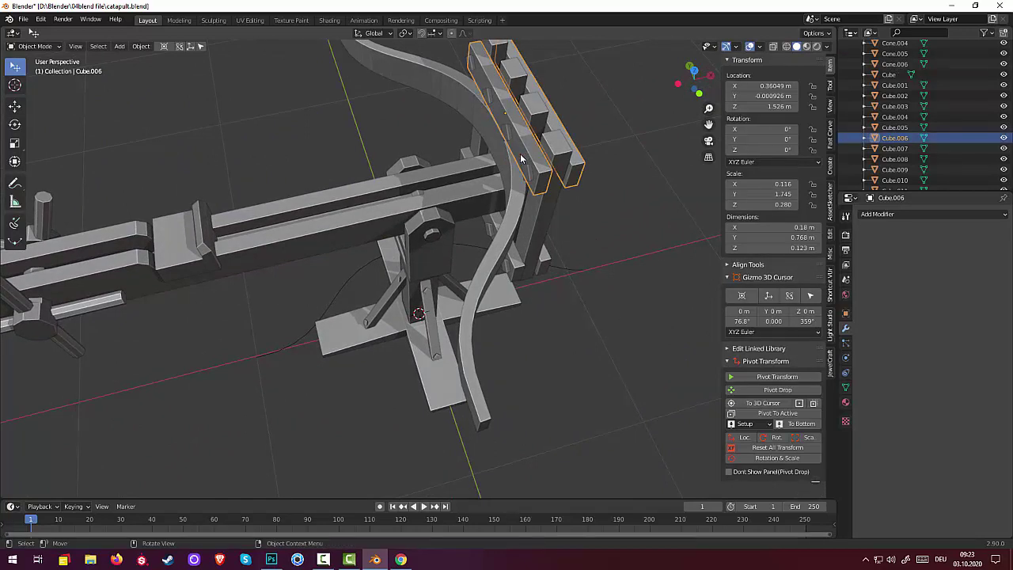
click(513, 161)
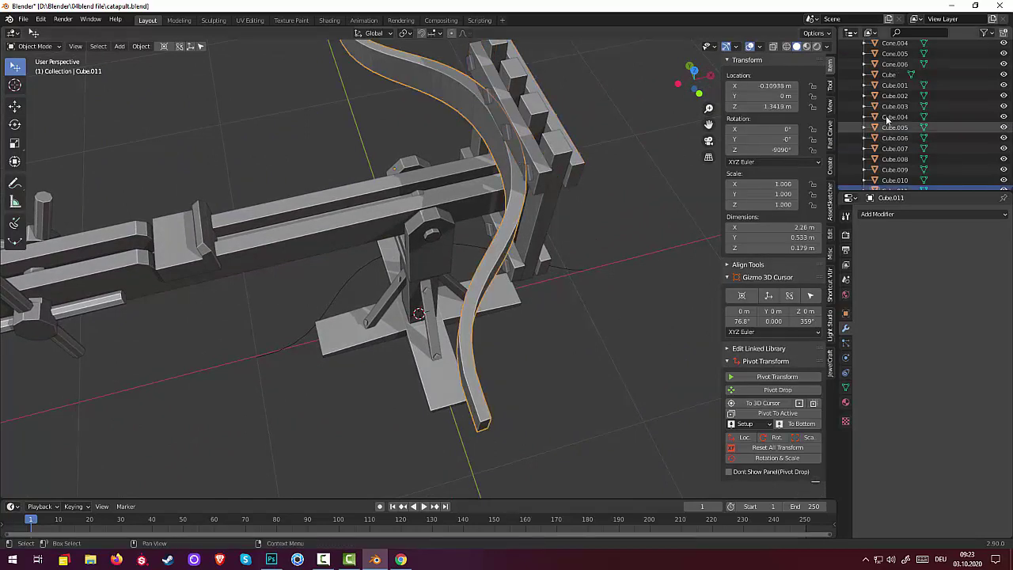
scroll(987, 136, down, 2)
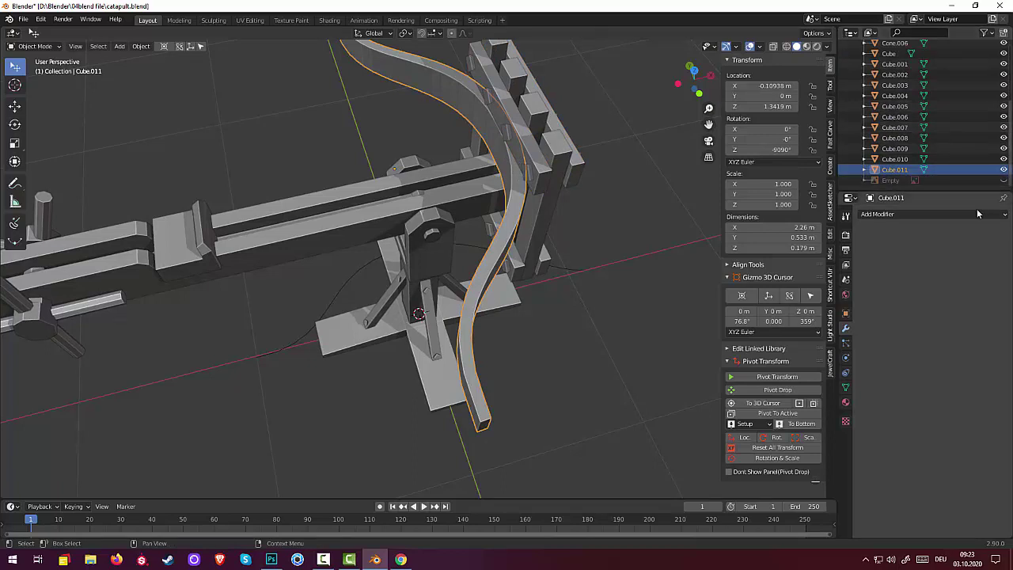
click(1004, 169)
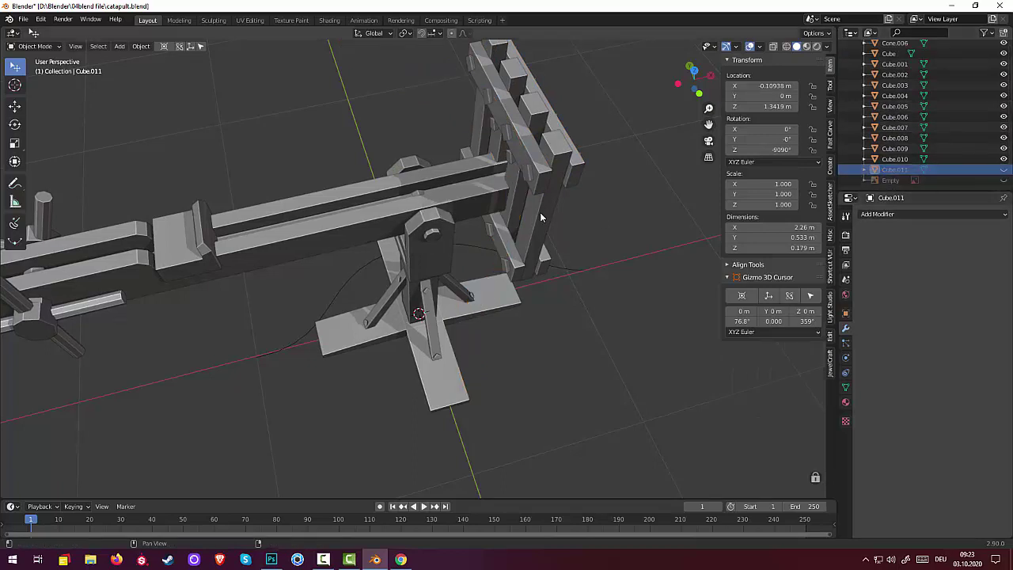
click(509, 164)
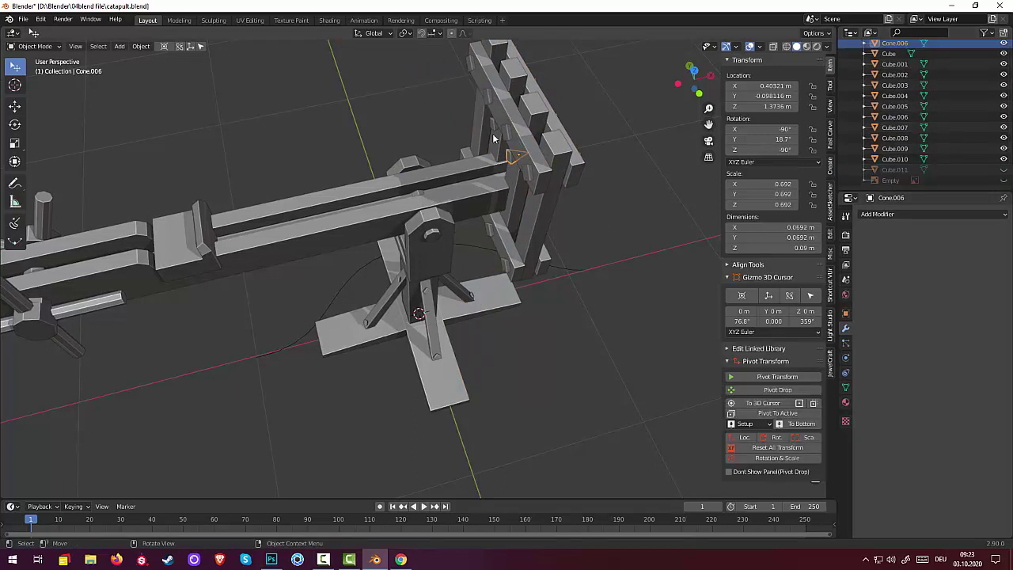
shift+click(492, 125)
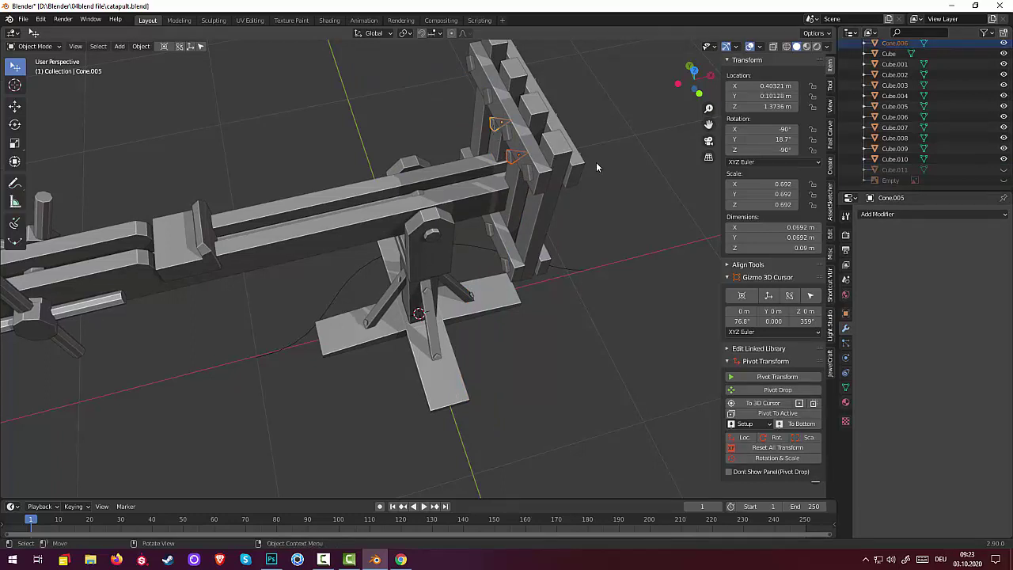
click(1004, 169)
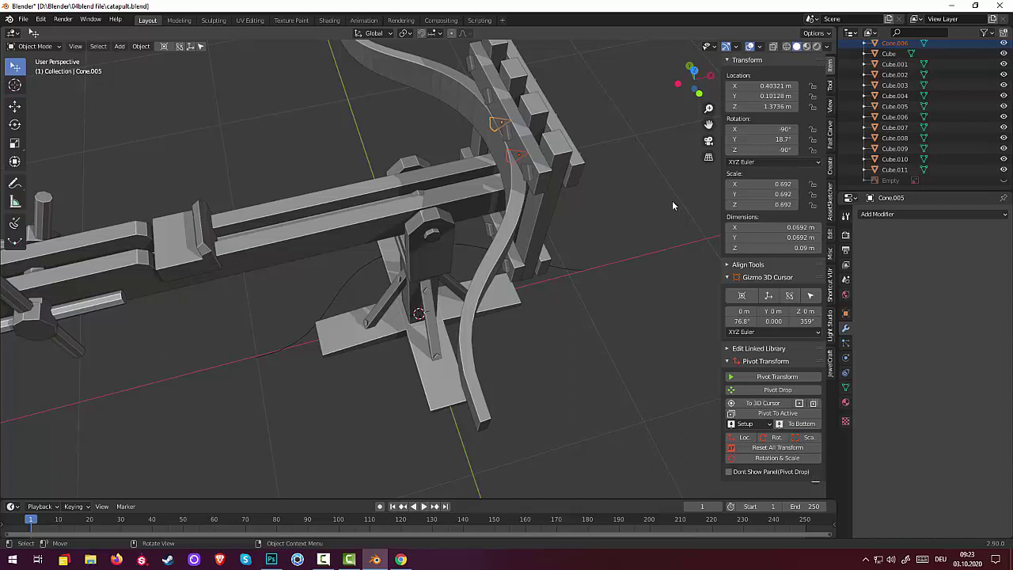
Nudge both cones along X from 0.40321 m to 0.36371 m
key(g)
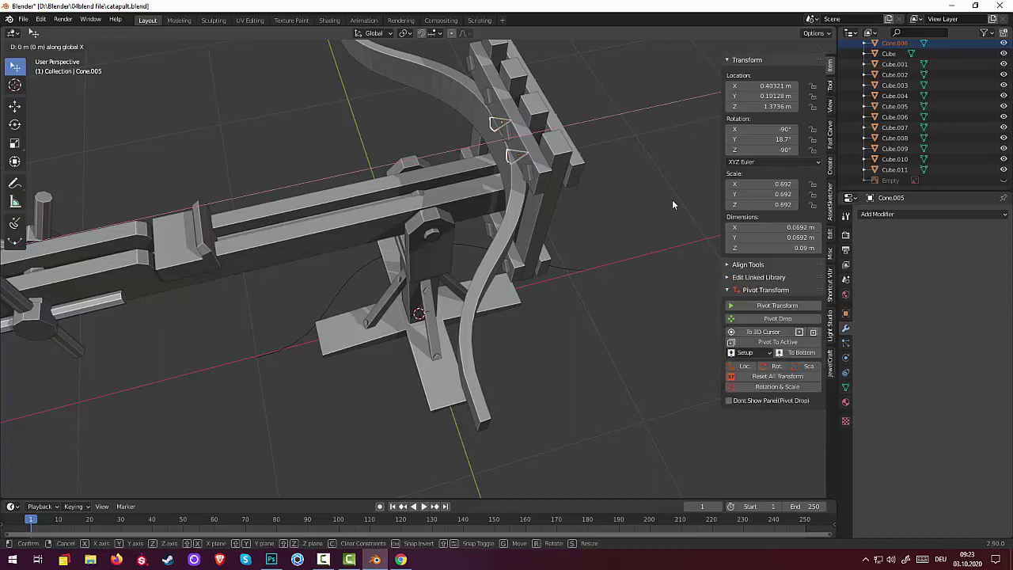
key(x)
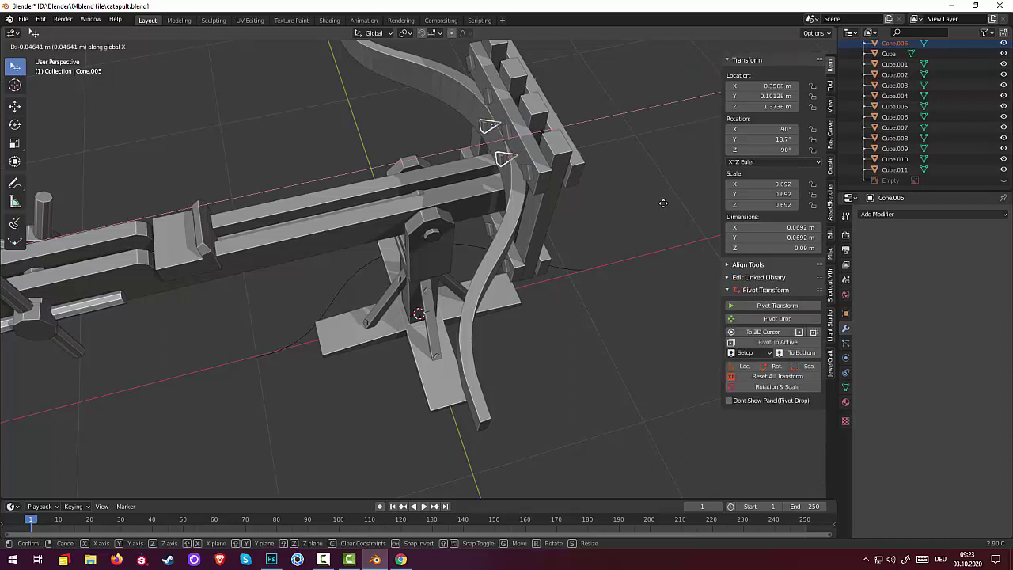
click(663, 204)
click(631, 257)
mouse_move(631, 256)
middle_down()
mouse_move(704, 206)
mouse_move(727, 219)
mouse_move(651, 271)
mouse_move(669, 269)
mouse_move(36, 236)
mouse_move(48, 261)
middle_up()
Remove the BezierCurve guide object, leaving just the catapult parts
click(388, 314)
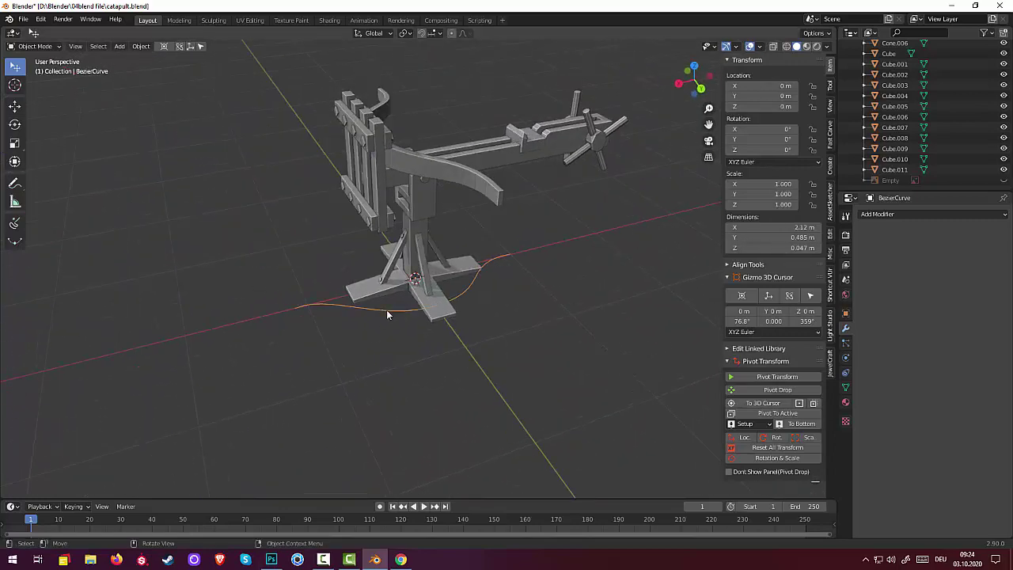
key(Delete)
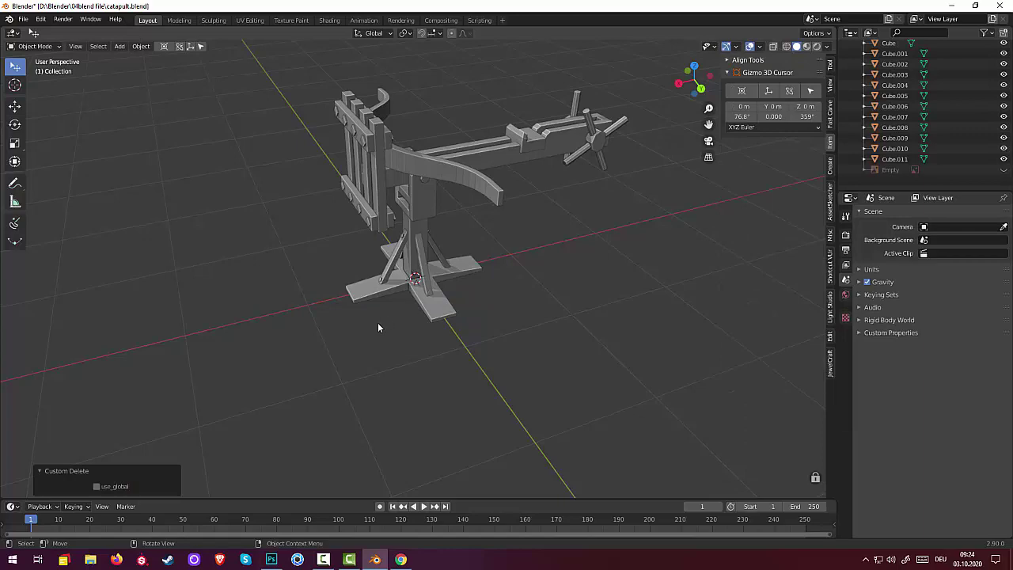
mouse_move(378, 322)
middle_down()
mouse_move(419, 339)
mouse_move(484, 344)
mouse_move(613, 321)
mouse_move(719, 346)
mouse_move(590, 226)
middle_up()
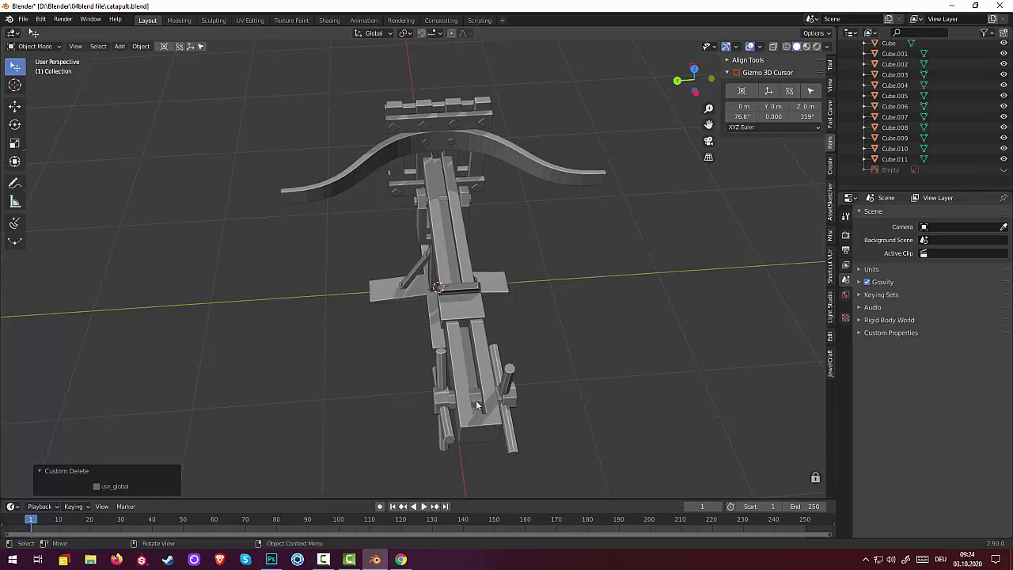
Orbit to a three-quarter view of the ballista and open the Add menu's Curve submenu
middle_drag(476, 400, 402, 413)
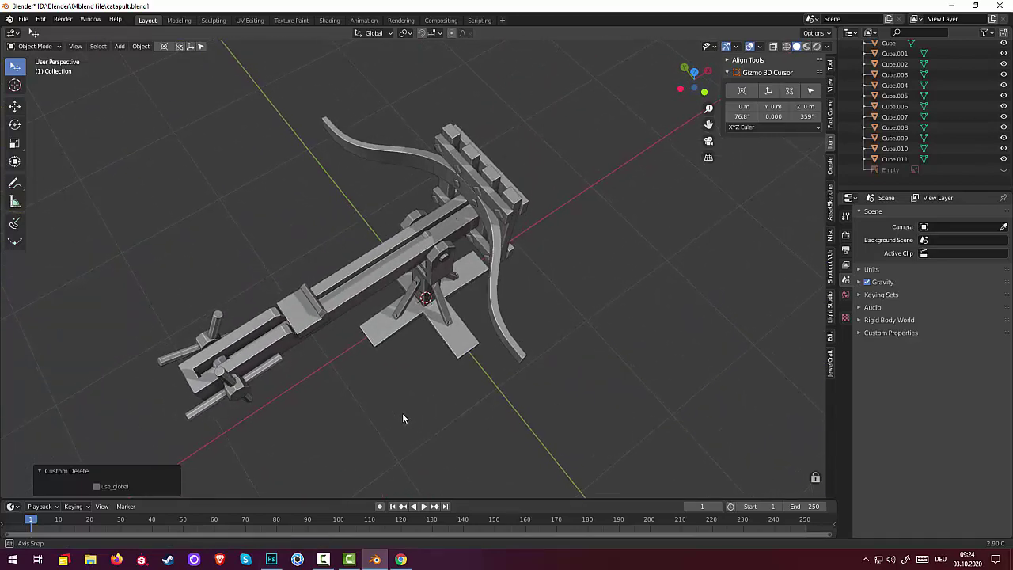
click(324, 561)
click(324, 561)
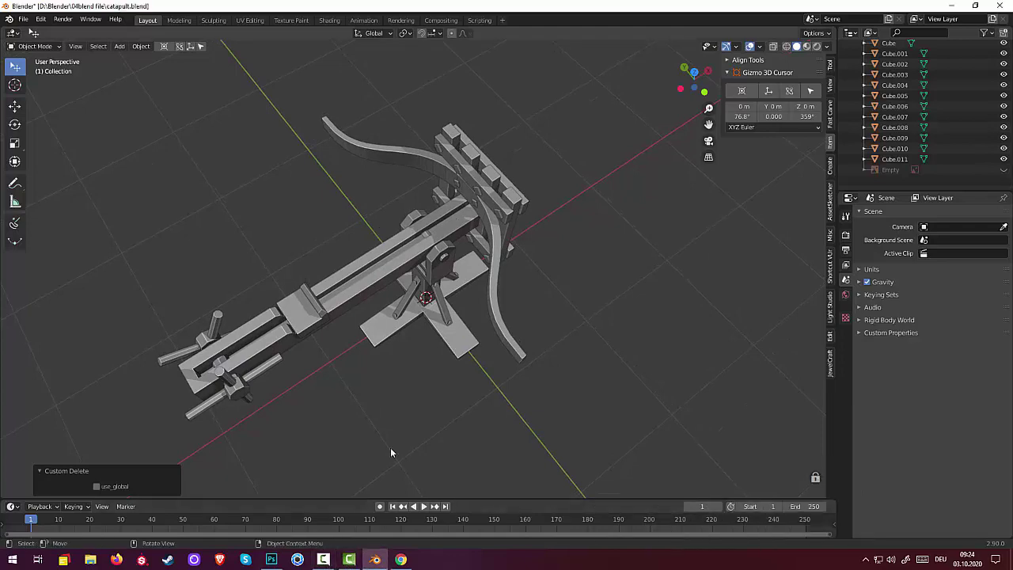
mouse_move(390, 447)
middle_down()
mouse_move(439, 403)
mouse_move(470, 449)
middle_up()
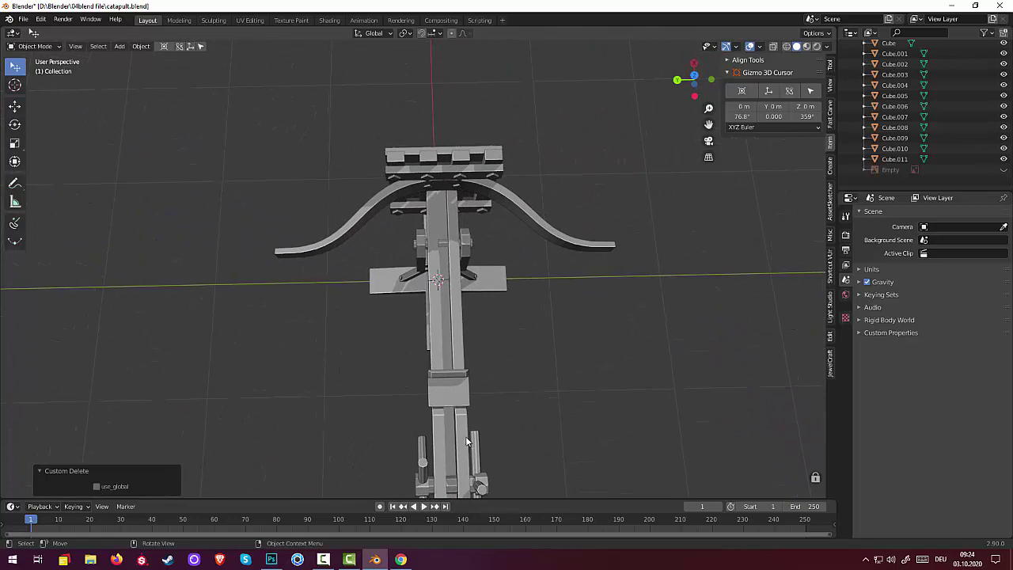
mouse_move(556, 386)
middle_down()
mouse_move(525, 378)
mouse_move(497, 344)
mouse_move(459, 340)
middle_up()
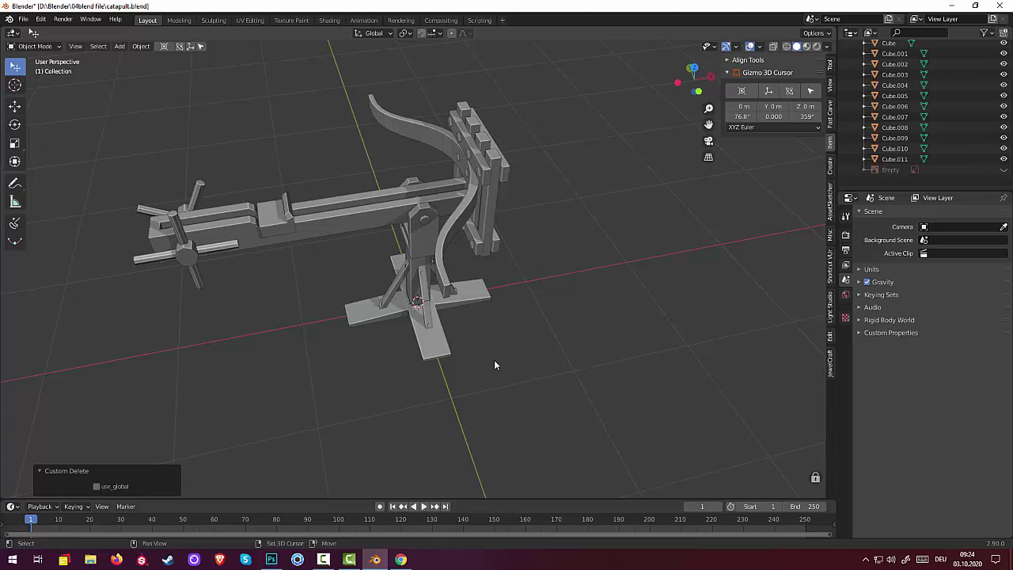
key(shift+a)
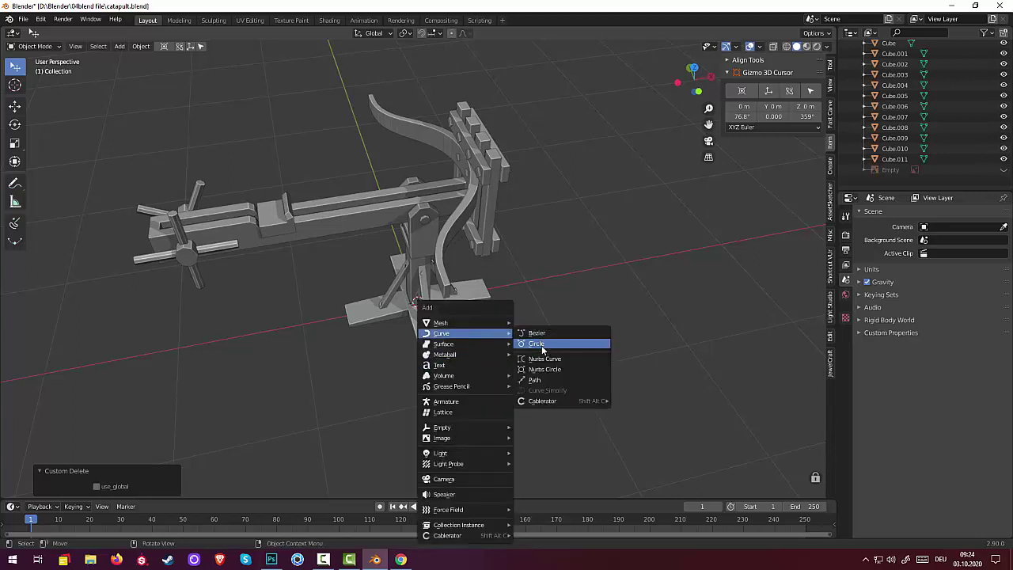
Add a Bezier circle and rotate it 90° about X so it stands upright
click(542, 345)
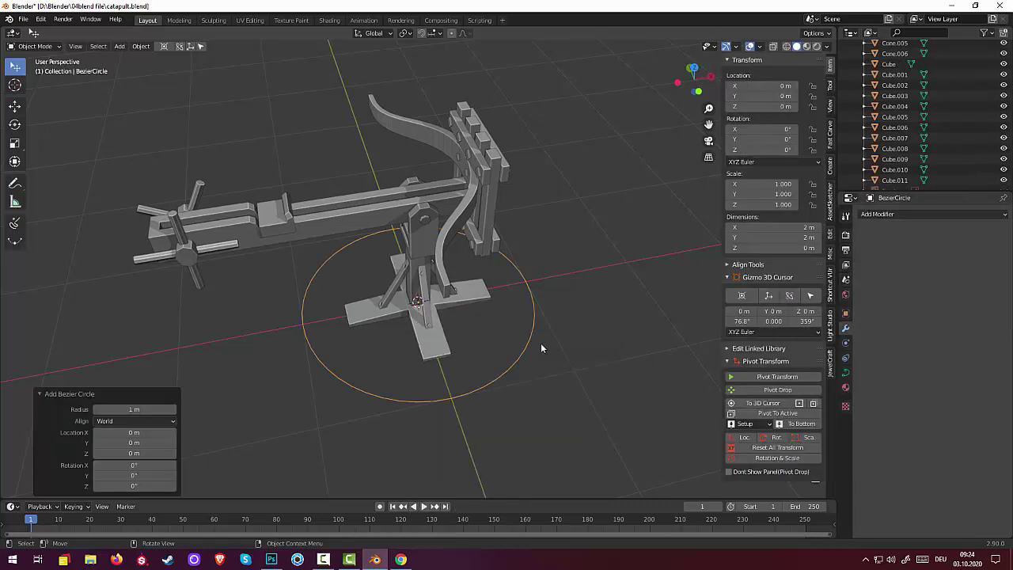
middle_drag(556, 329, 533, 322)
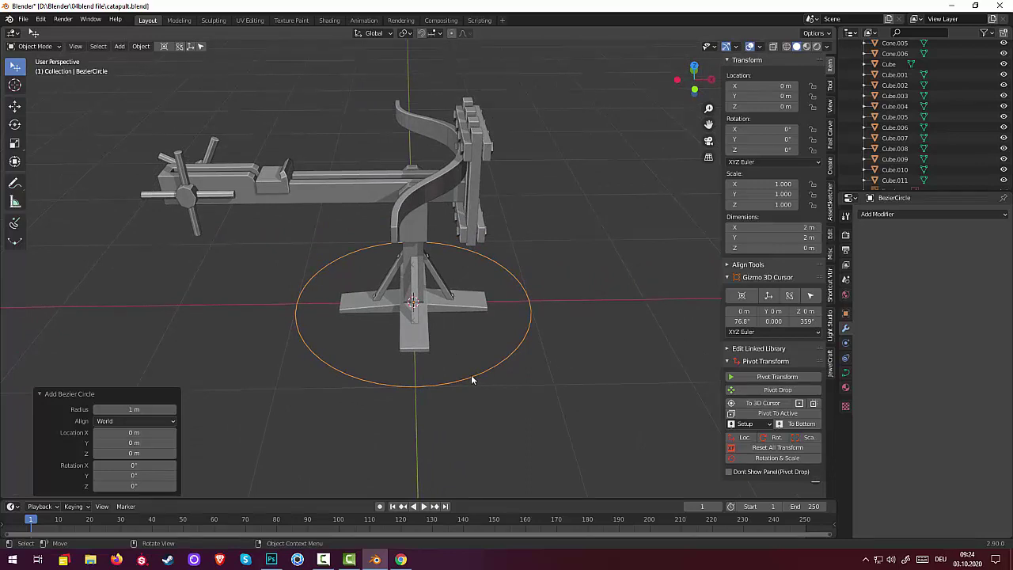
key(r)
key(x)
key(9)
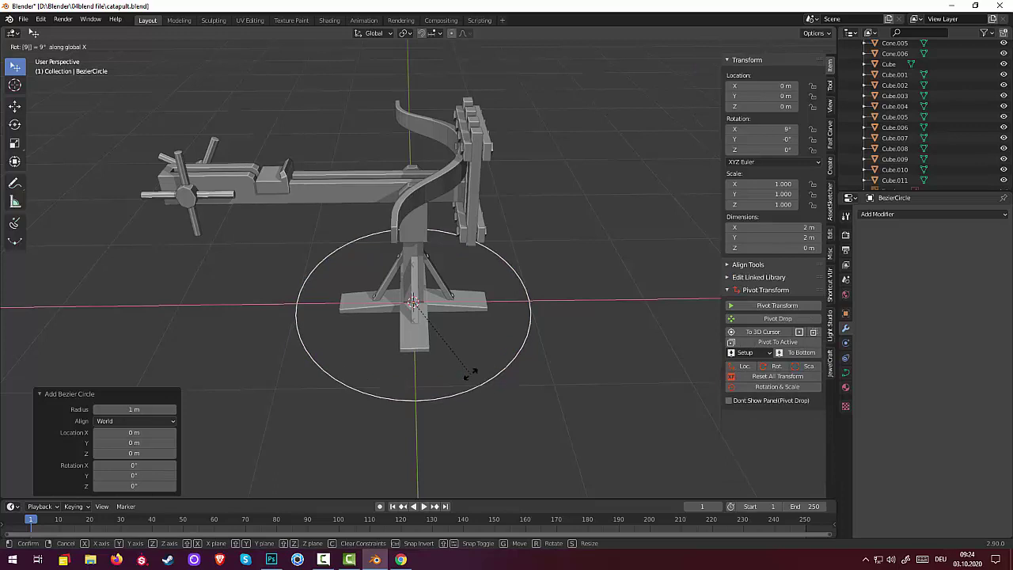
key(0)
key(Return)
mouse_move(471, 379)
middle_down()
mouse_move(489, 328)
mouse_move(532, 295)
middle_up()
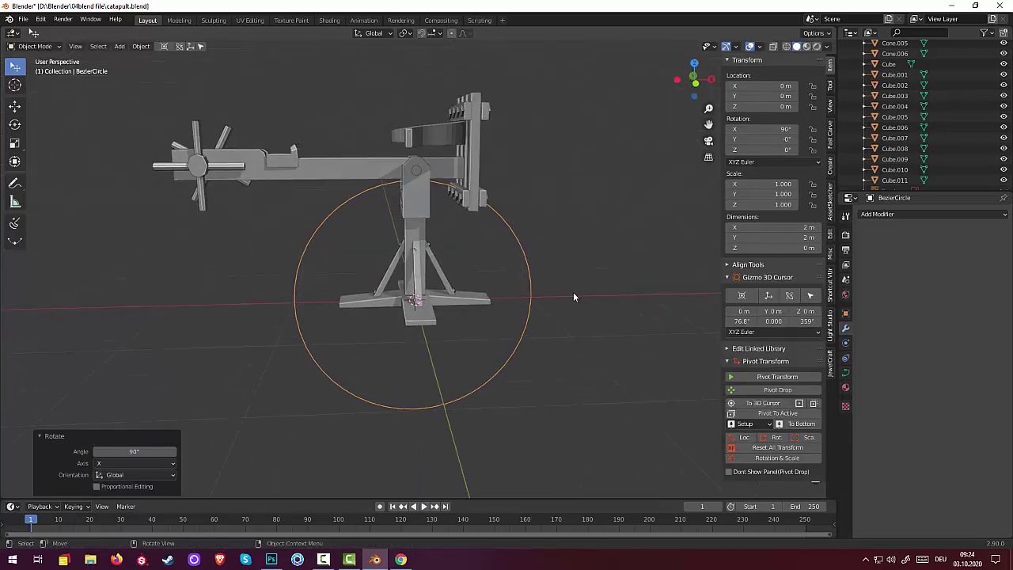
Shrink the circle to 0.143 scale and raise it along Z to 1.33 m
key(s)
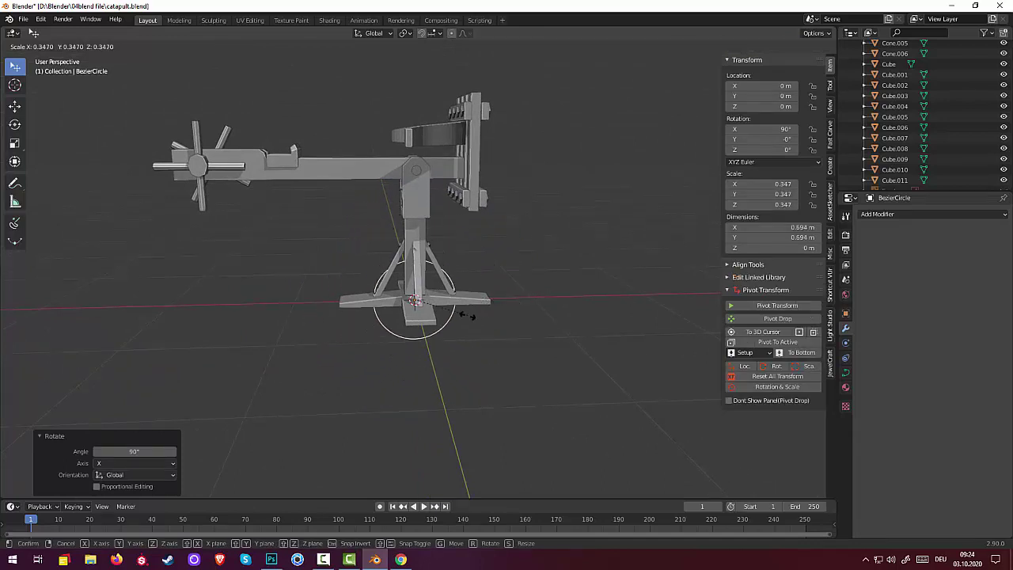
click(415, 319)
click(760, 277)
key(g)
key(z)
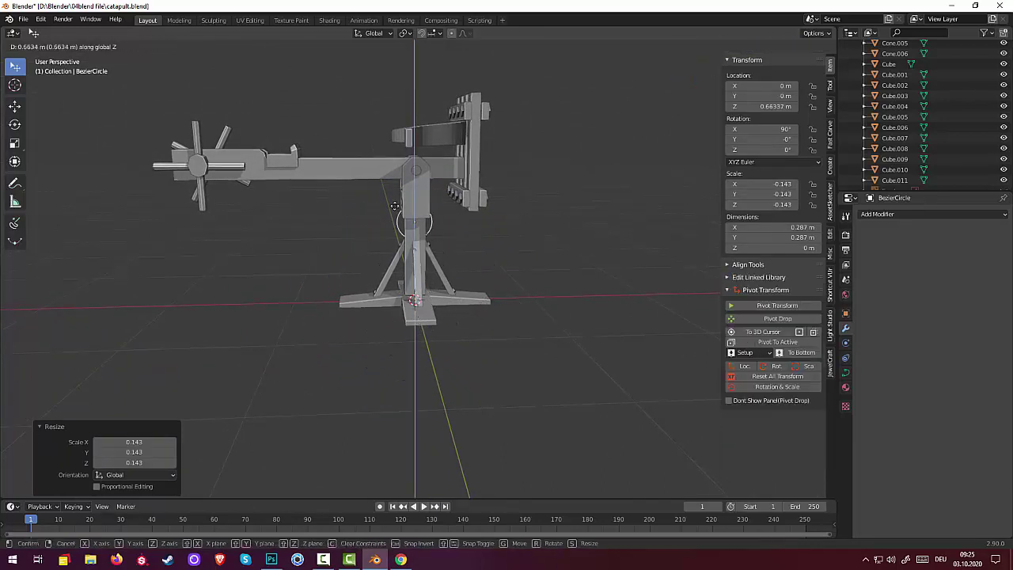
click(370, 150)
middle_drag(369, 152, 516, 190)
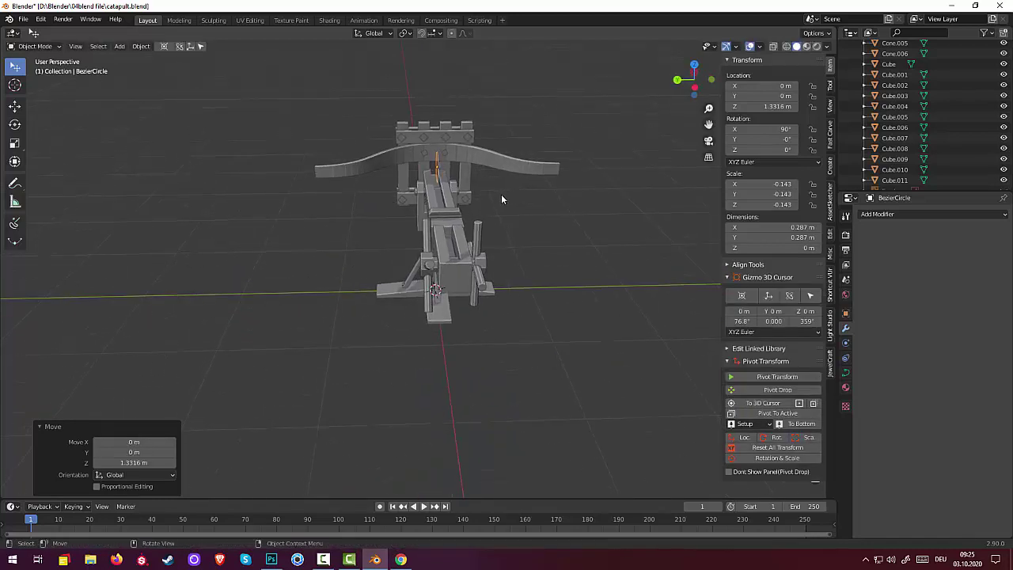
Move the circle along Y to the bow arm, then switch to front orthographic view
key(g)
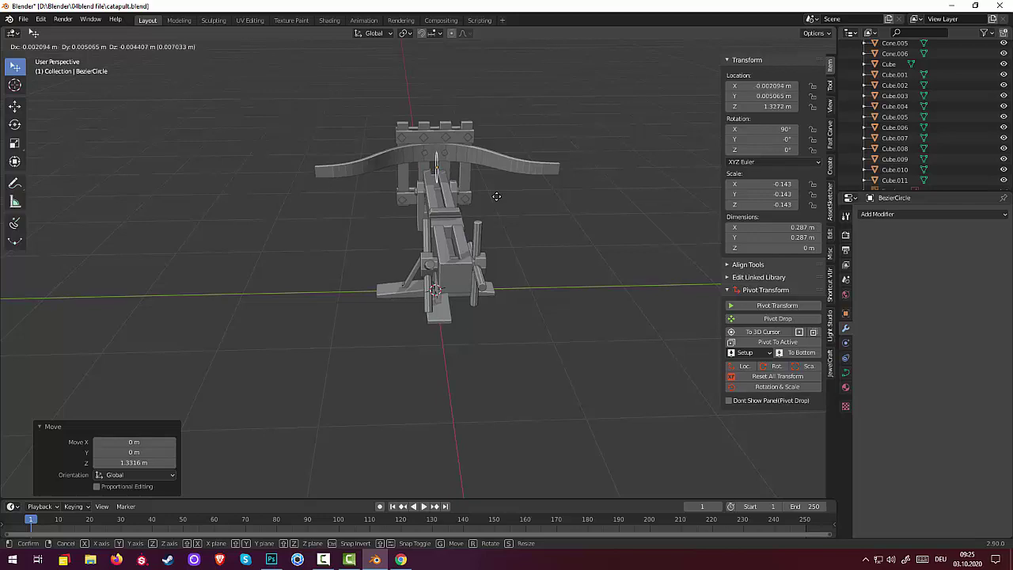
key(y)
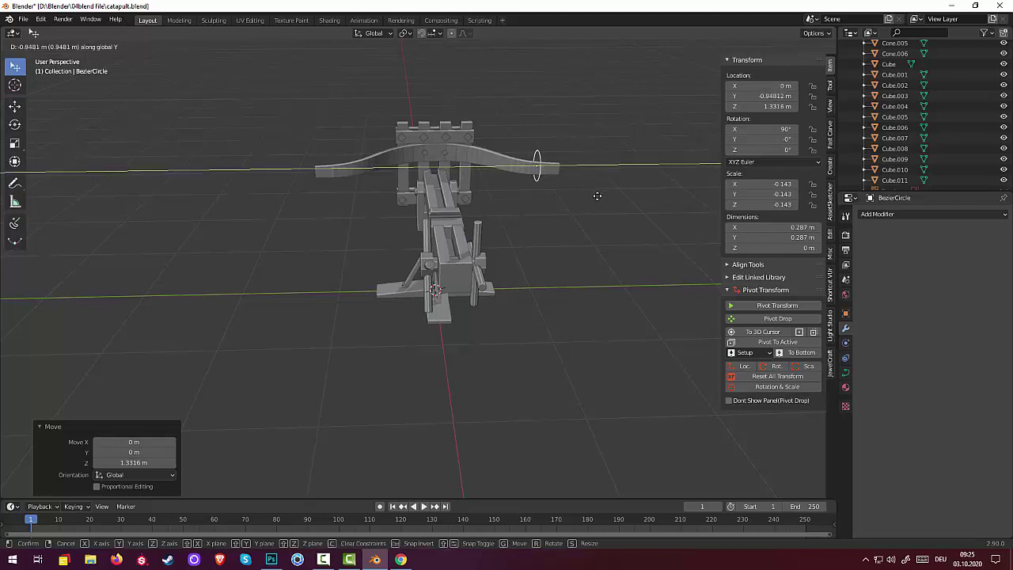
click(599, 198)
middle_drag(596, 198, 479, 192)
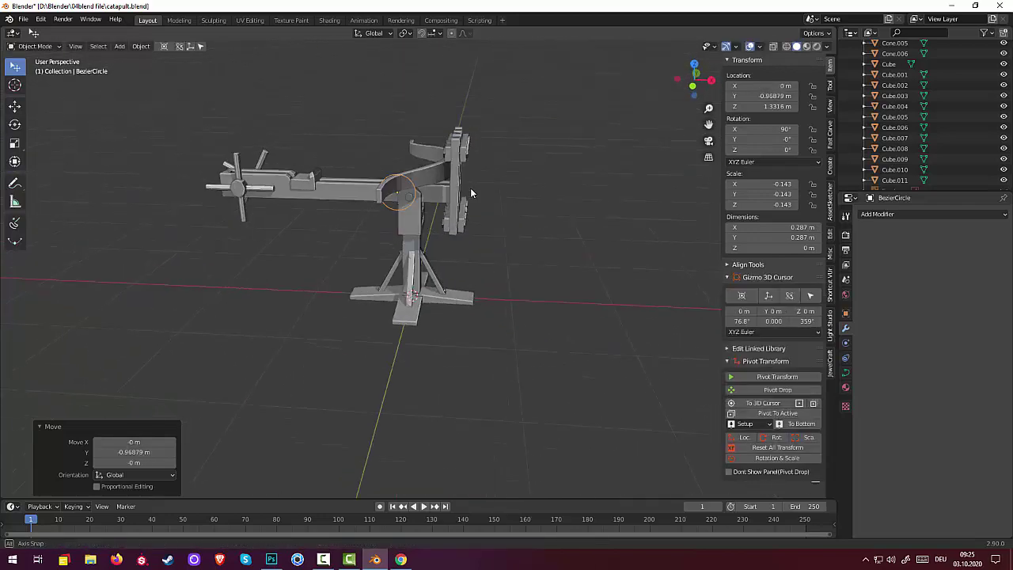
key(KP_1)
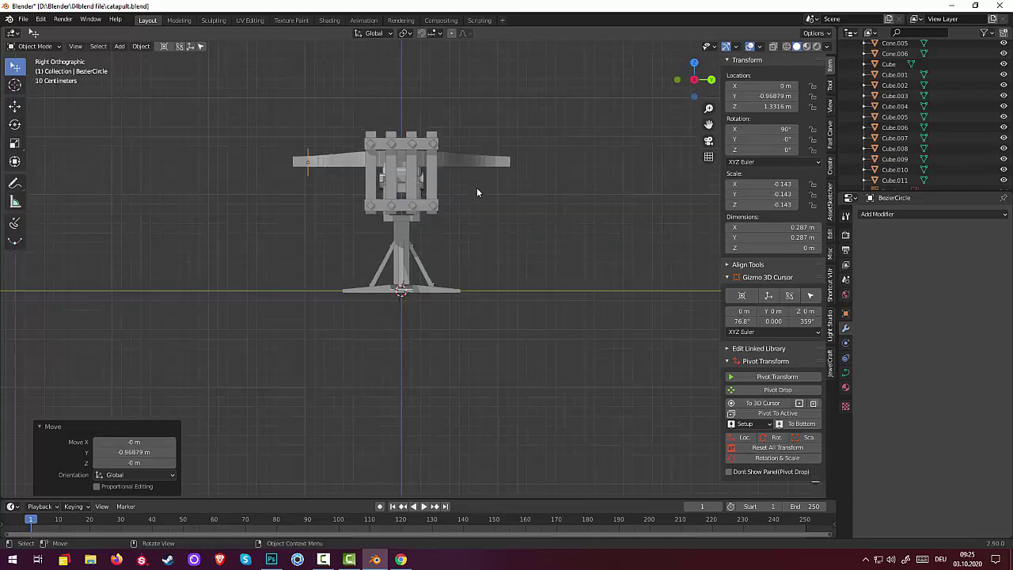
key(KP_4)
key(KP_4)
key(KP_4)
key(KP_1)
scroll(443, 162, up, 2)
scroll(440, 159, up, 3)
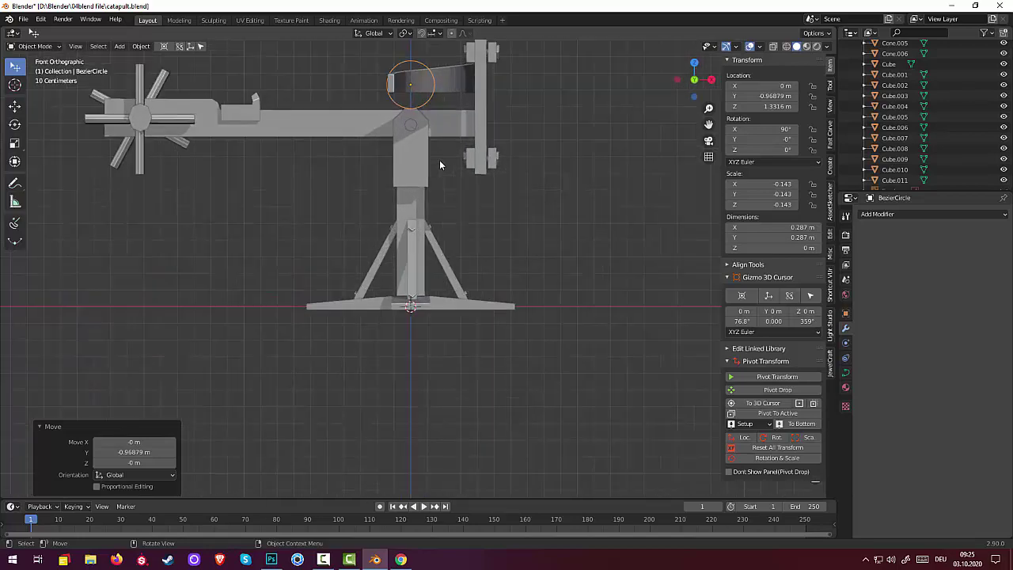
shift+middle_drag(446, 158, 460, 215)
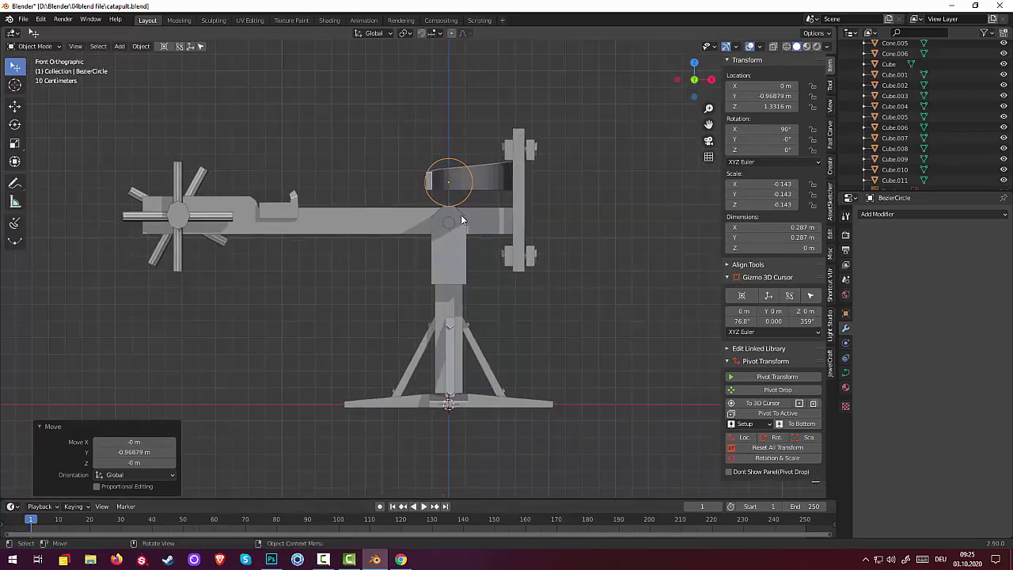
Place the circle at the front of the bow arm and scale it to 0.460
key(g)
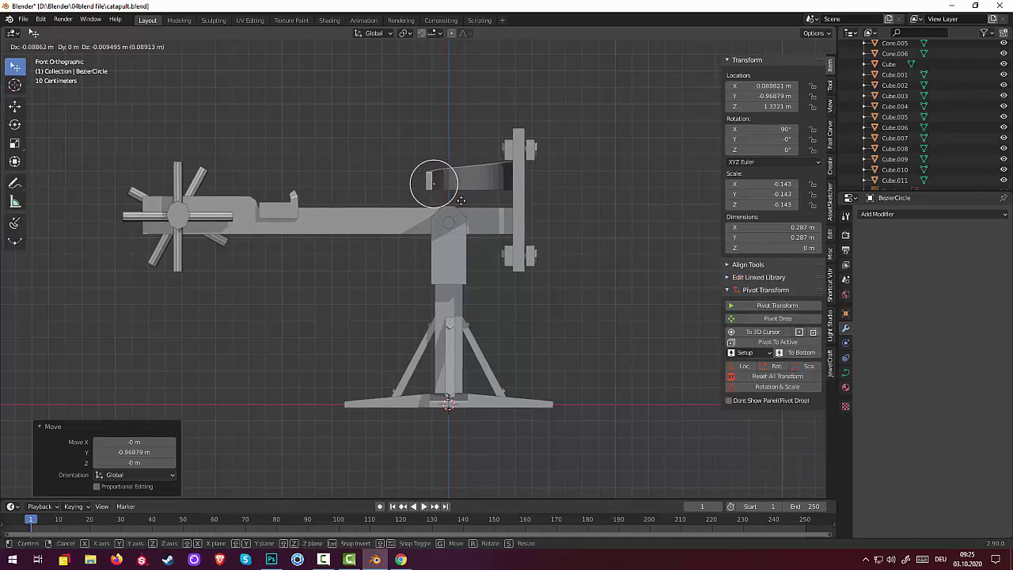
click(461, 199)
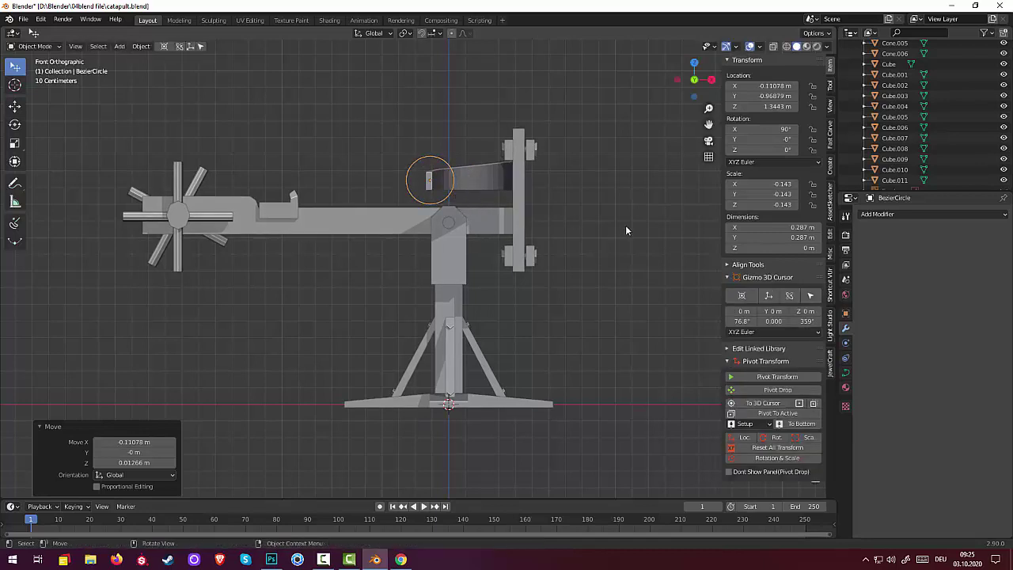
key(s)
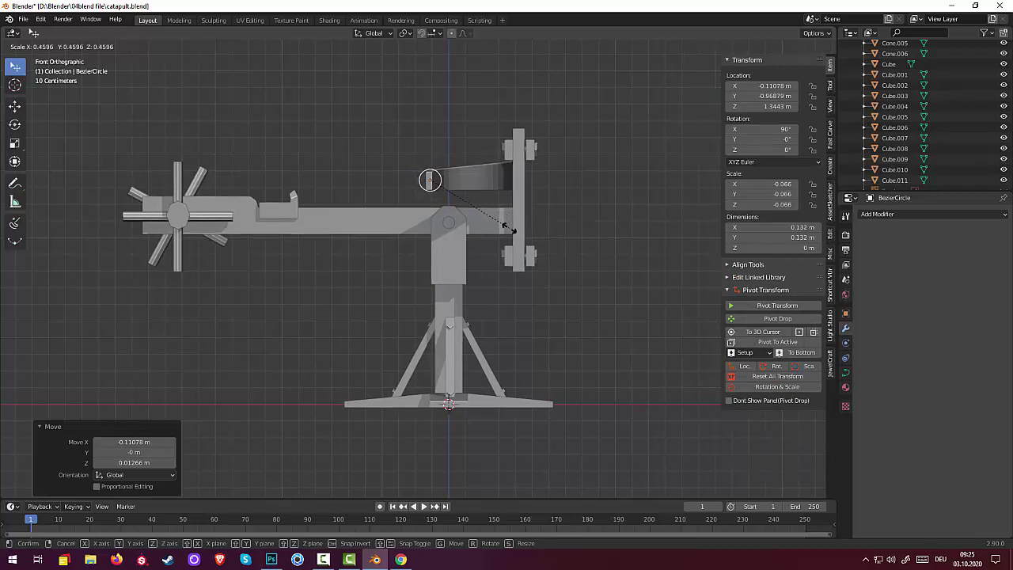
click(508, 226)
click(36, 46)
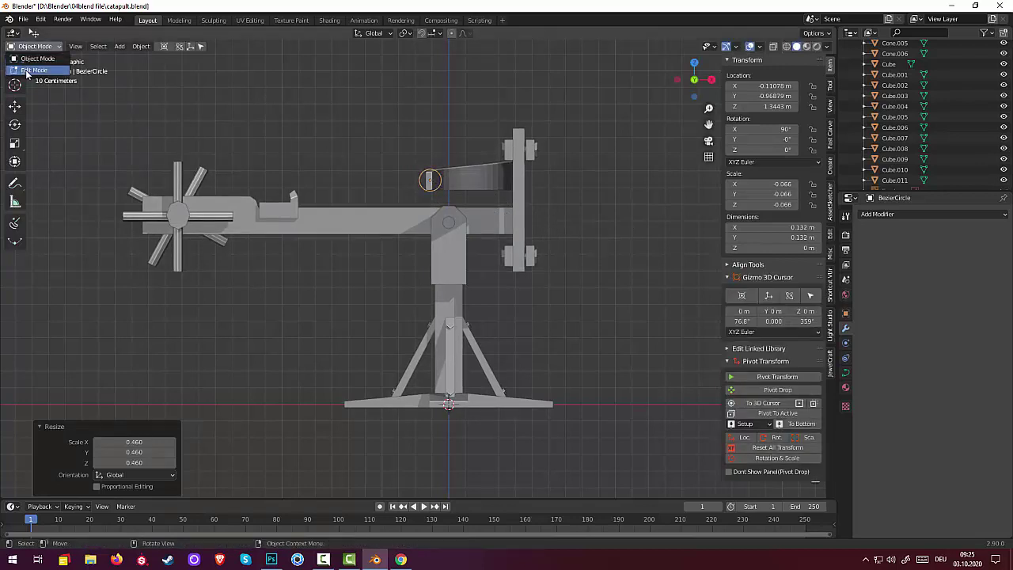
Enter Edit Mode on the circle and select its two side control points
click(32, 70)
scroll(346, 185, up, 2)
scroll(452, 145, up, 3)
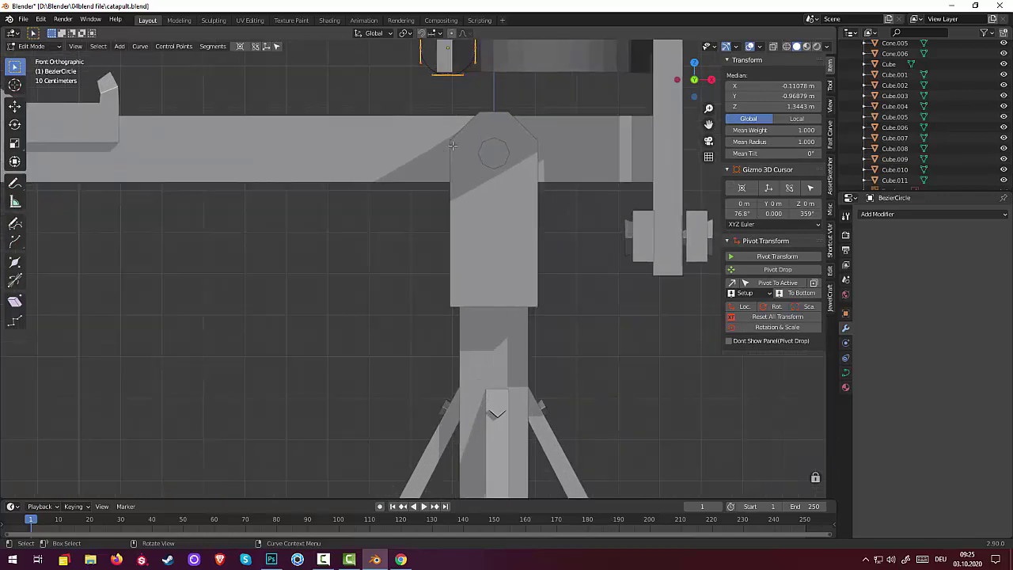
middle_drag(452, 145, 518, 155)
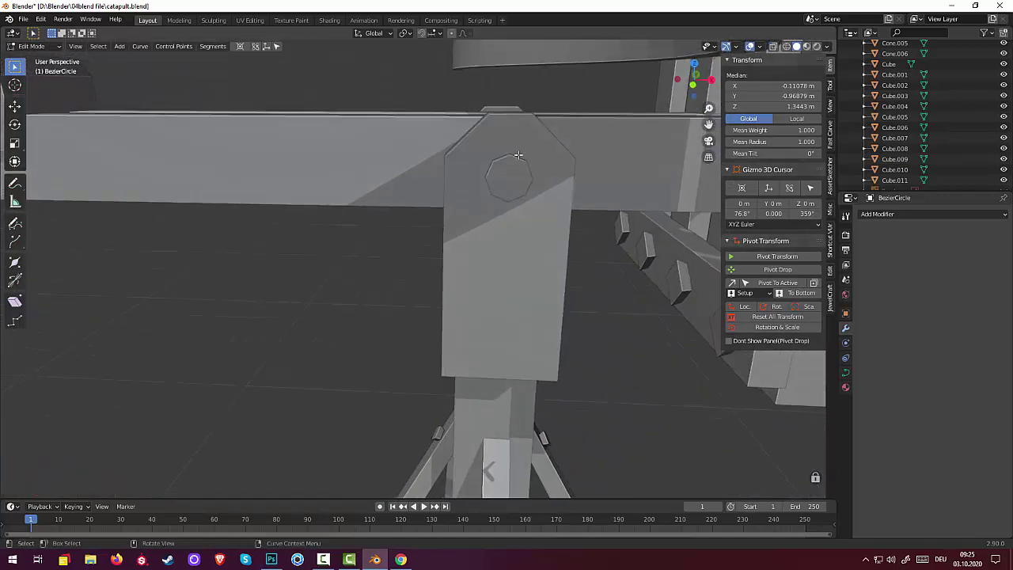
middle_drag(514, 148, 517, 140)
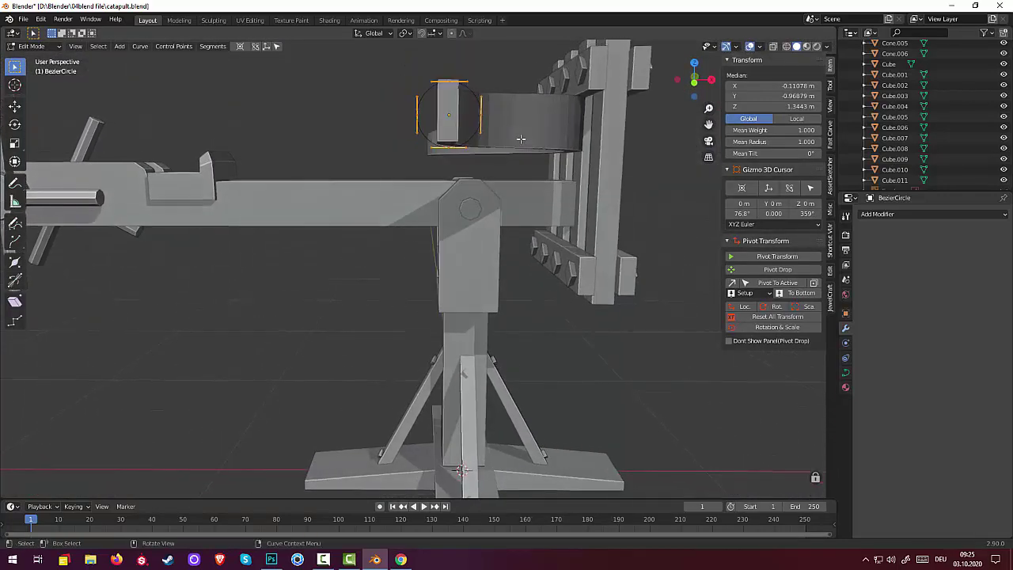
scroll(527, 239, up, 2)
middle_drag(527, 239, 498, 300)
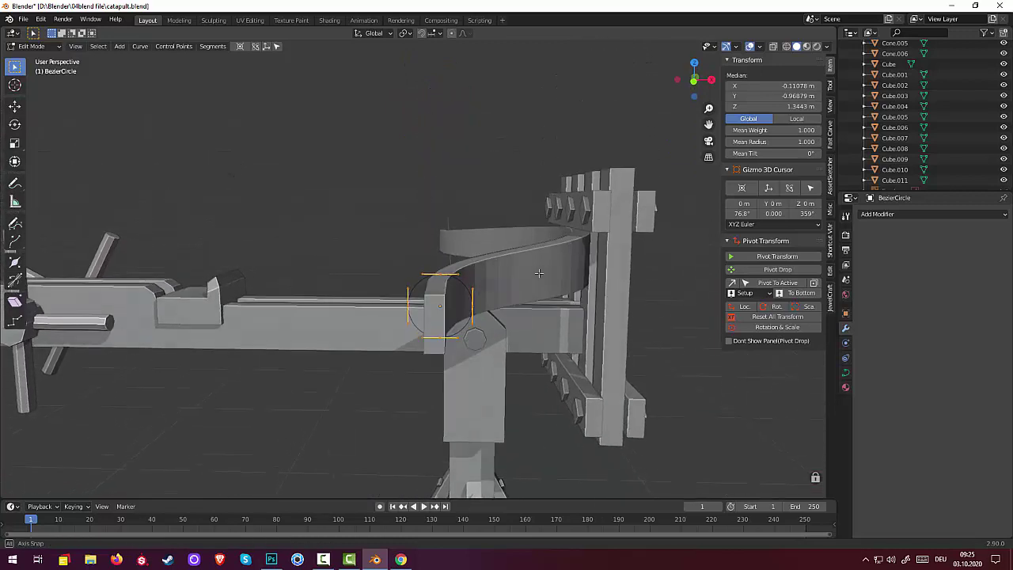
click(461, 291)
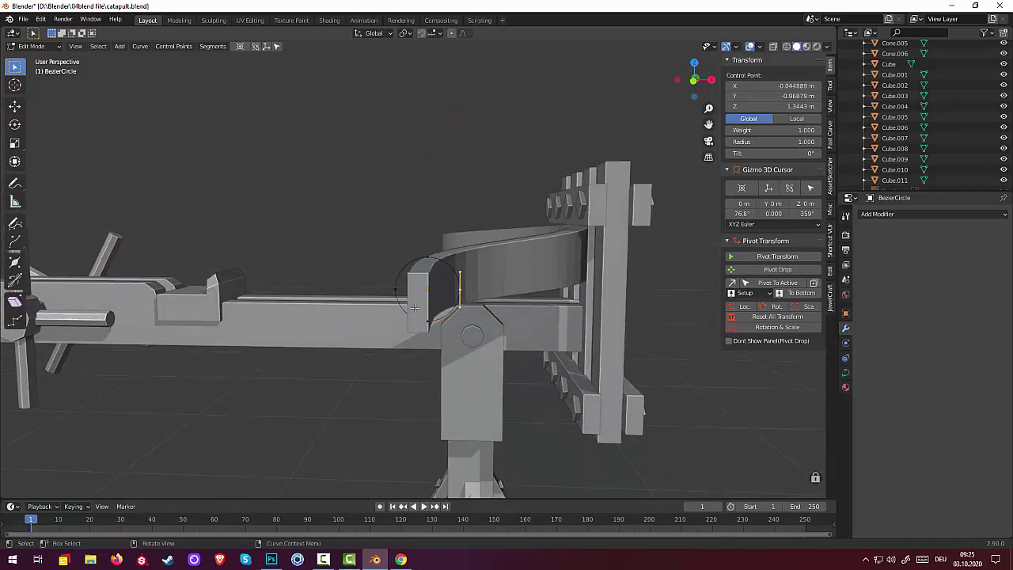
shift+click(393, 291)
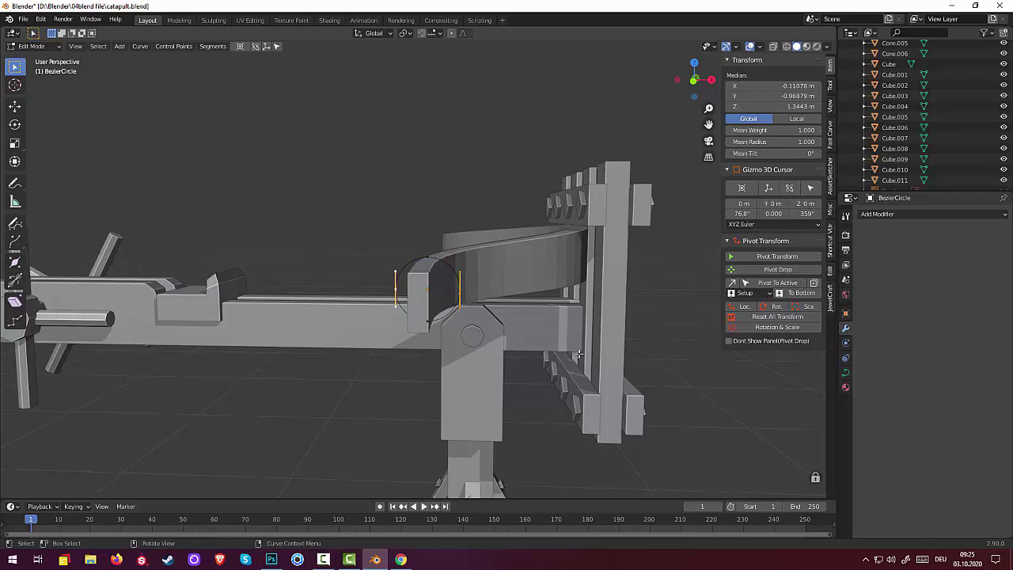
Scale the two points along X until the circle is about 0.859 as wide
key(s)
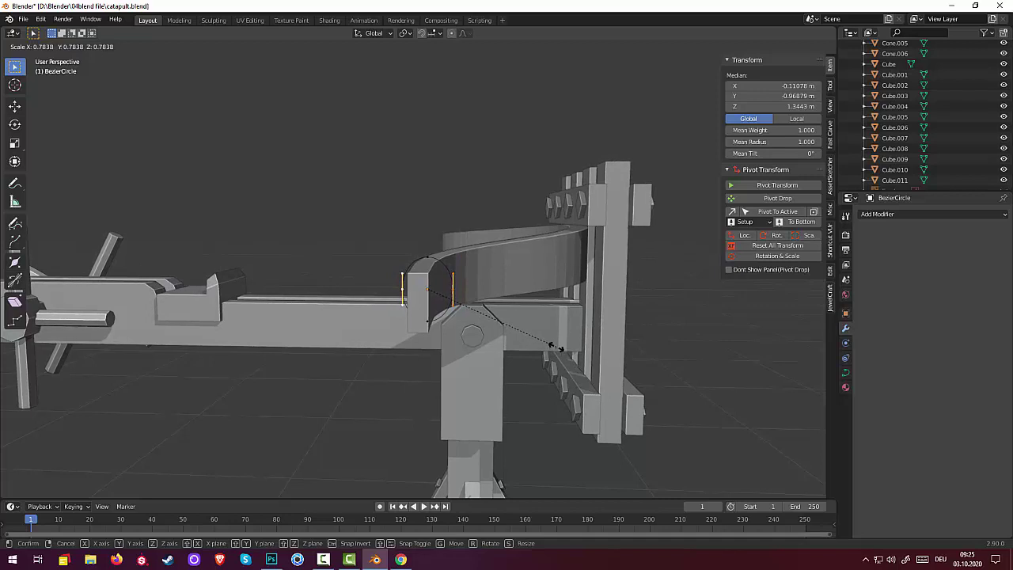
key(x)
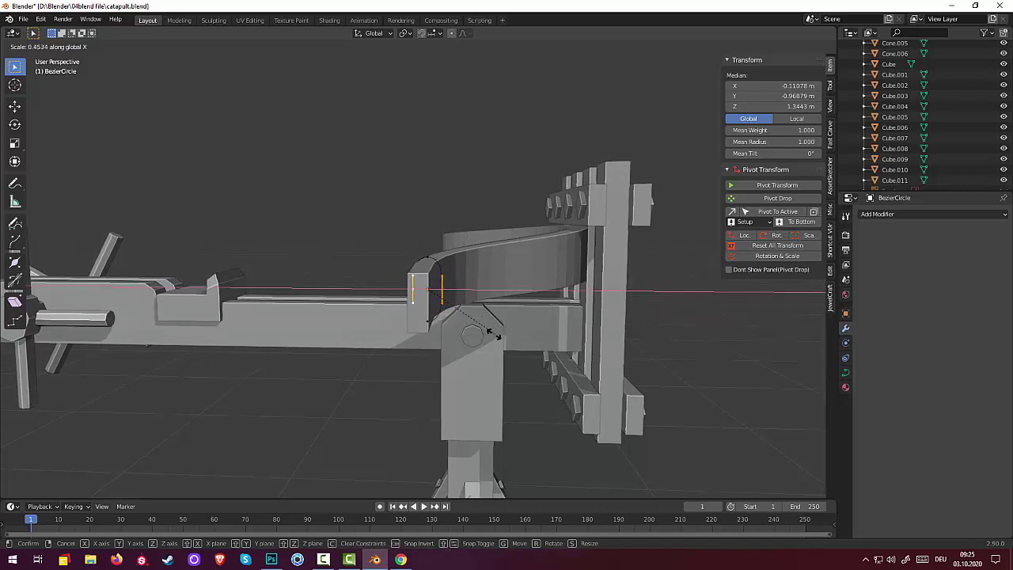
click(503, 335)
mouse_move(503, 336)
middle_down()
mouse_move(534, 328)
mouse_move(524, 328)
middle_up()
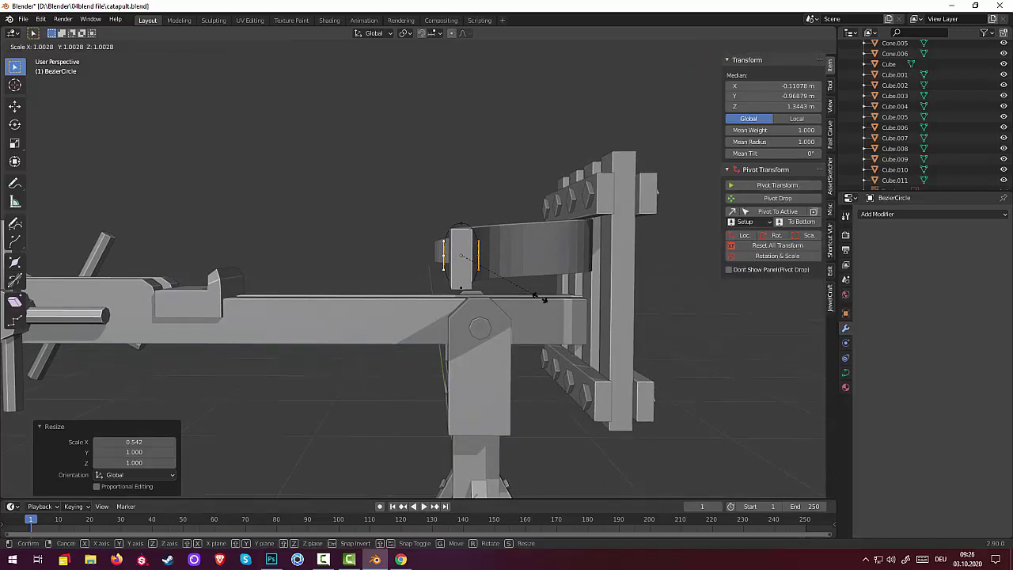
key(s)
key(x)
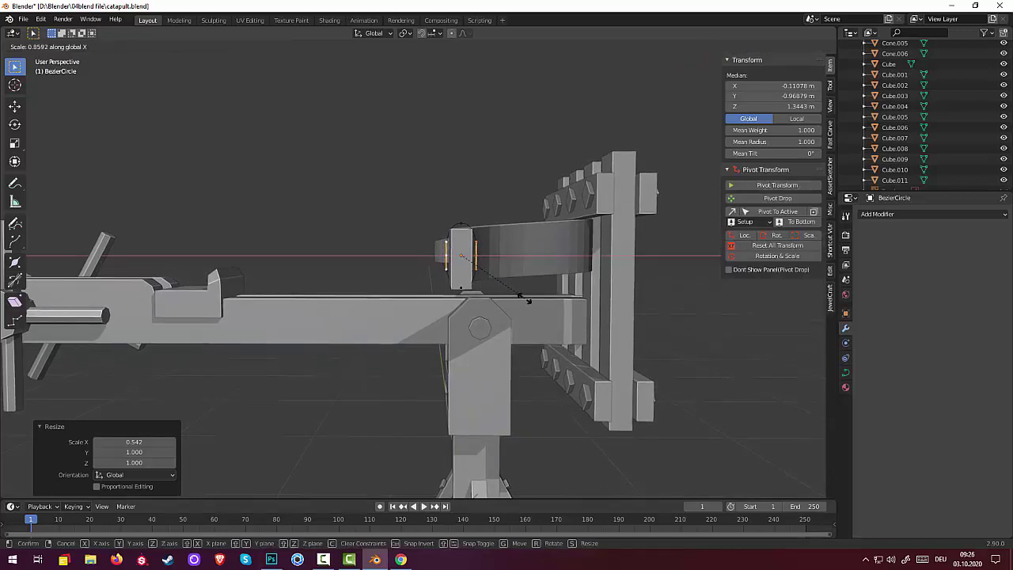
click(526, 299)
mouse_move(557, 318)
middle_down()
mouse_move(556, 299)
mouse_move(552, 332)
mouse_move(595, 344)
mouse_move(163, 207)
middle_up()
scroll(555, 346, down, 4)
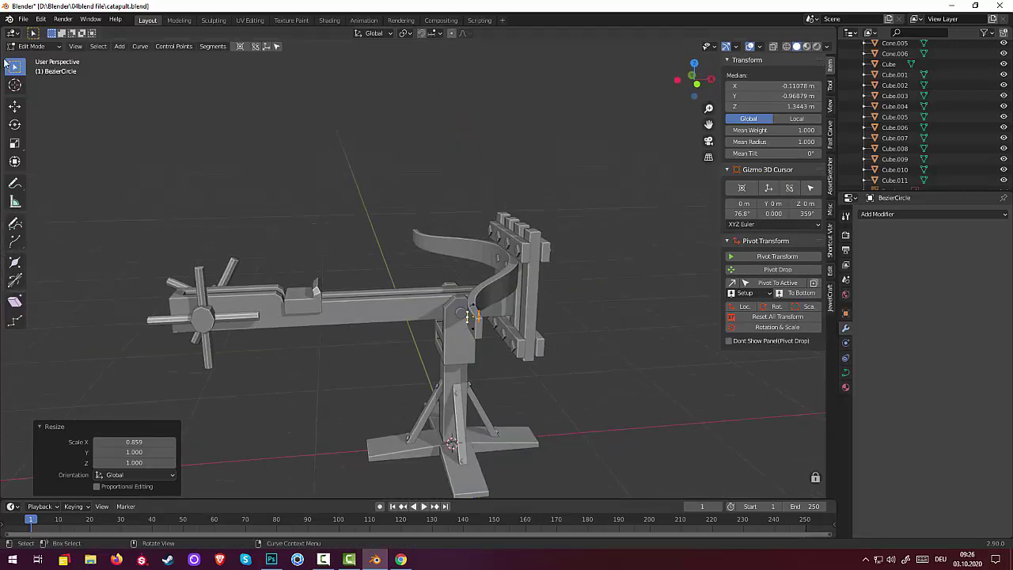
click(32, 46)
Return to Object Mode and set the circle's bevel depth to 0.15 m
click(30, 56)
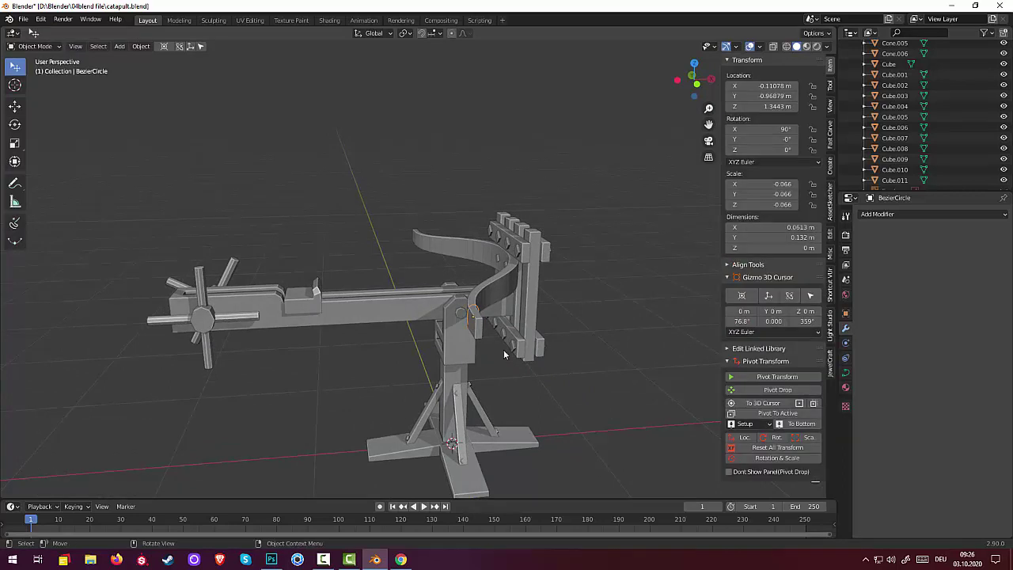
mouse_move(504, 354)
middle_down()
mouse_move(539, 340)
mouse_move(528, 341)
middle_up()
click(846, 372)
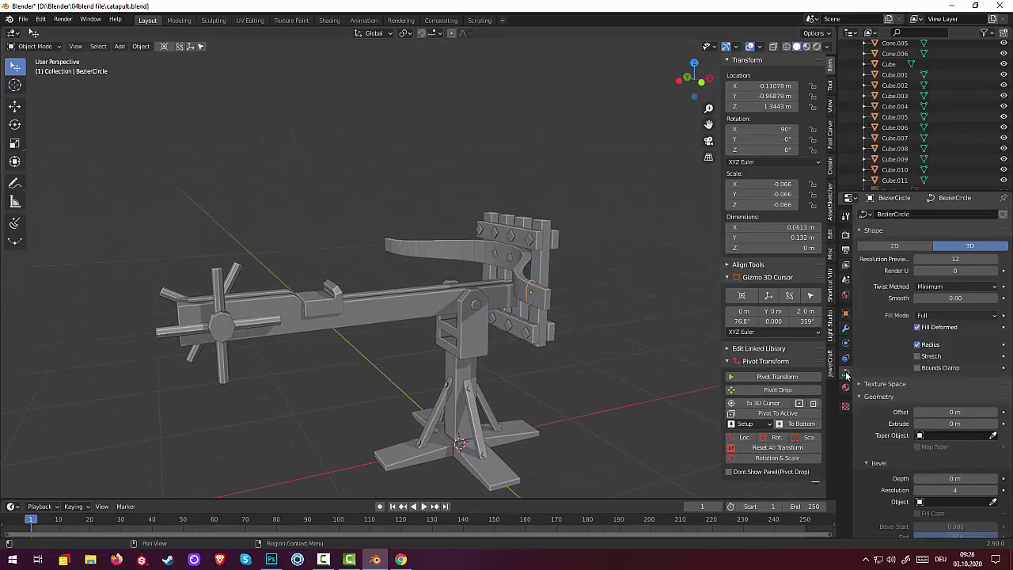
drag(941, 478, 966, 478)
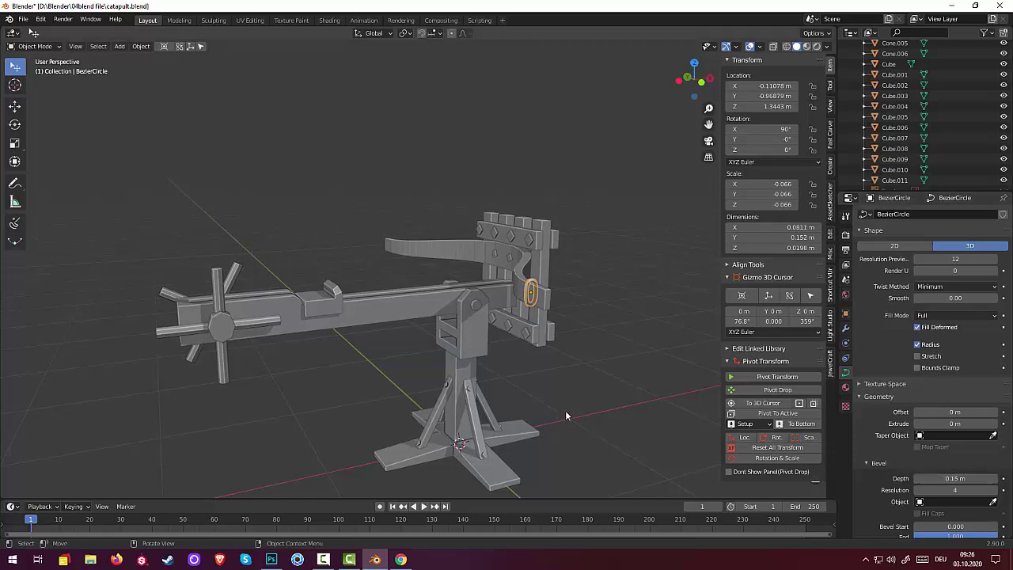
Select the ring on the bow and reset all its transforms
mouse_move(577, 395)
middle_down()
mouse_move(618, 397)
mouse_move(630, 377)
middle_up()
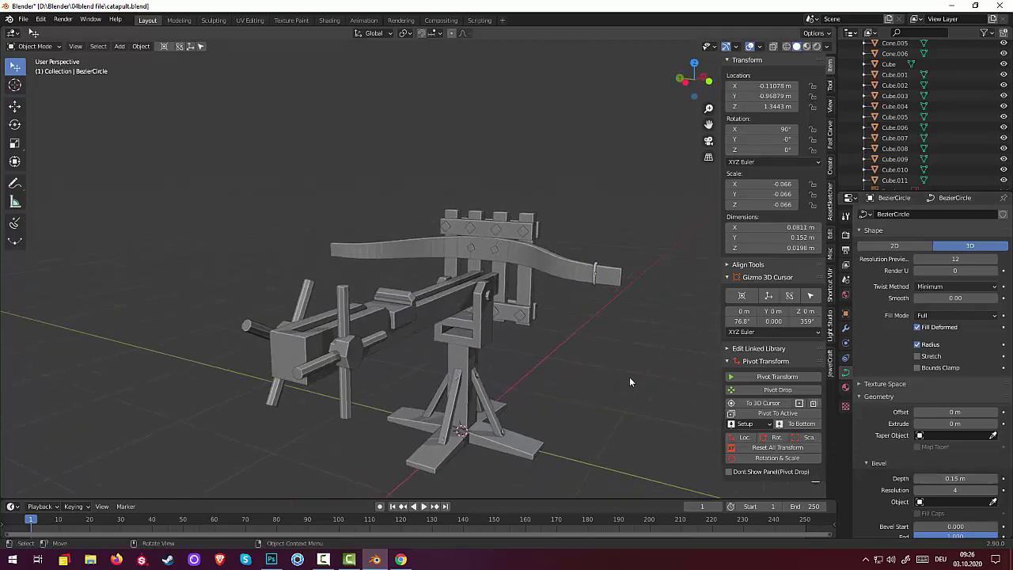
scroll(622, 321, up, 3)
scroll(623, 309, down, 3)
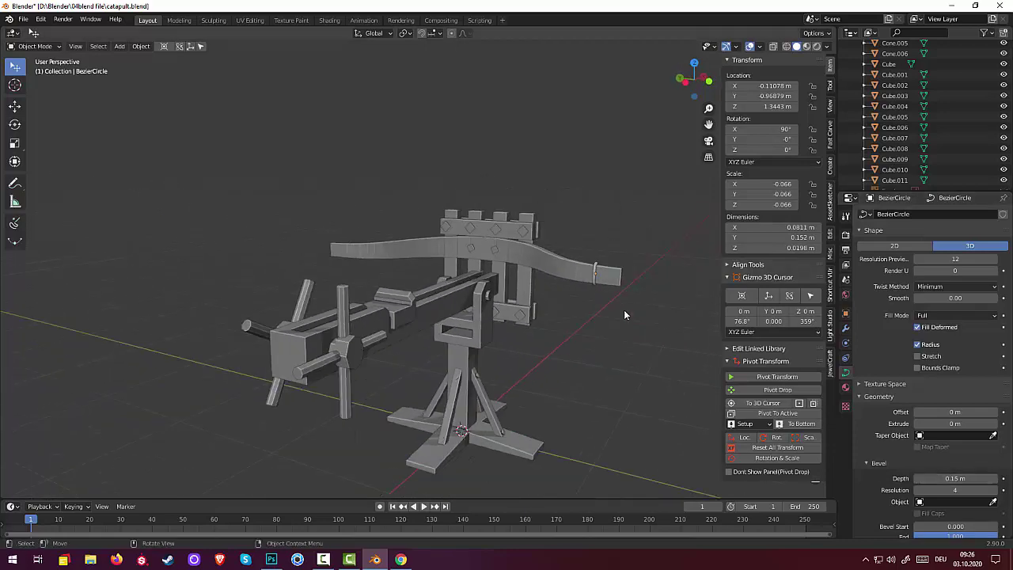
click(595, 269)
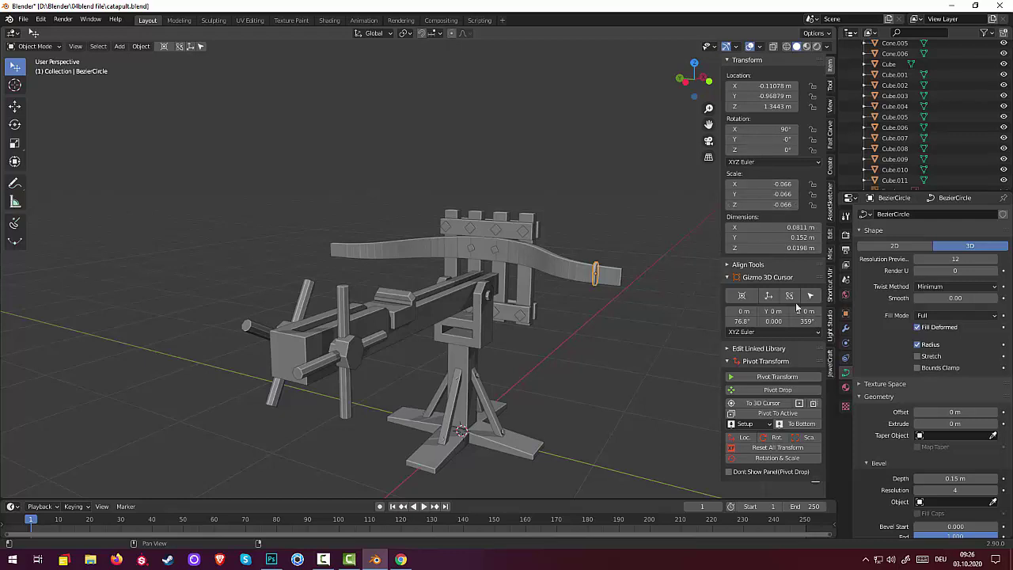
click(778, 448)
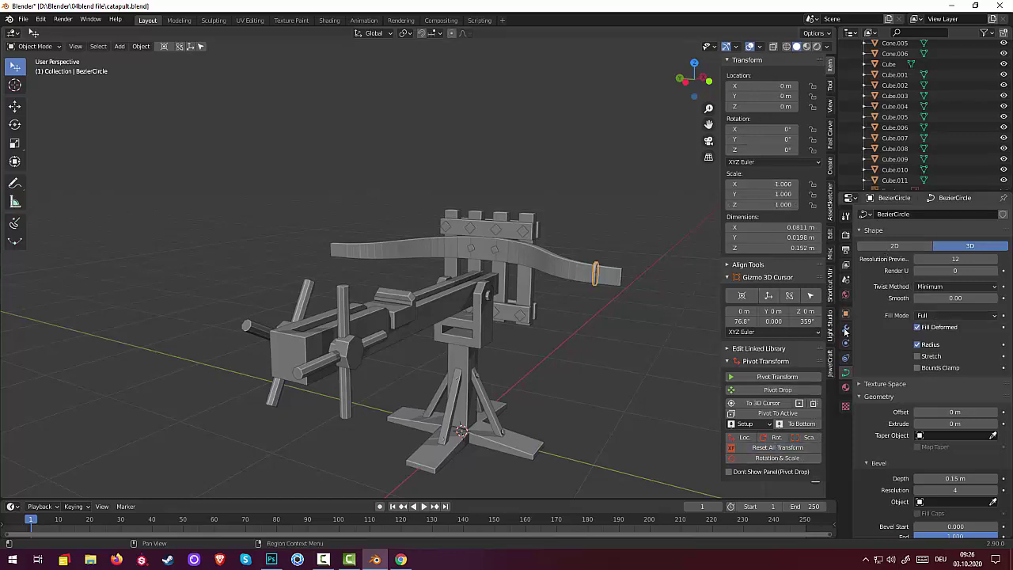
Add an Array modifier to the ring with relative offset X 0, Y 1.1 and count 4
click(846, 328)
click(872, 215)
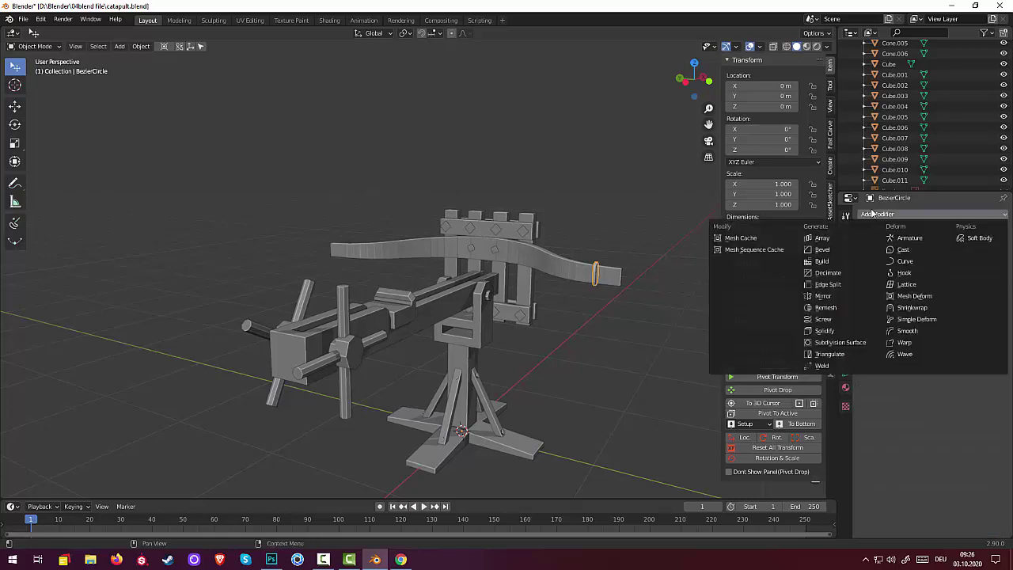
click(824, 238)
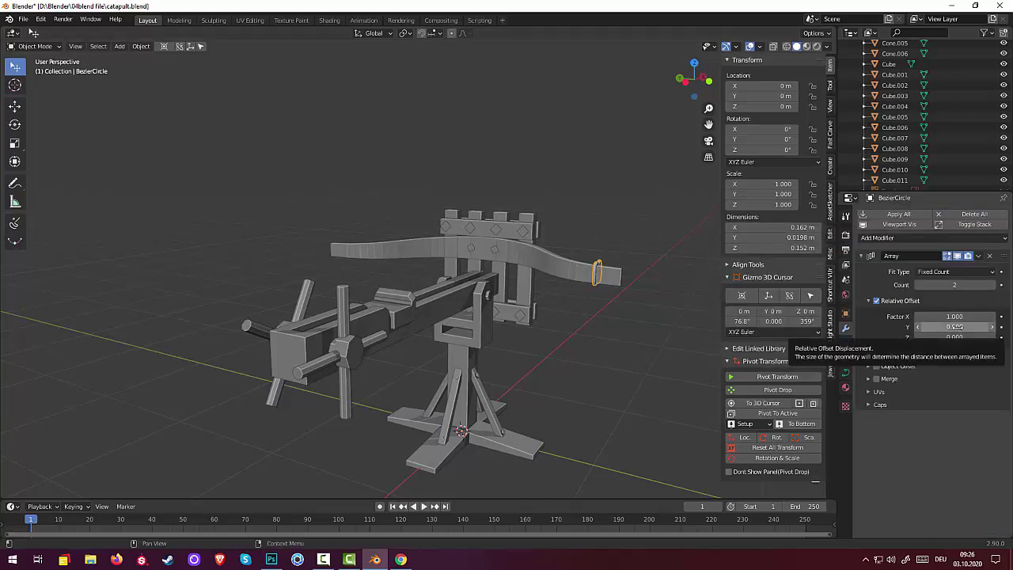
click(957, 327)
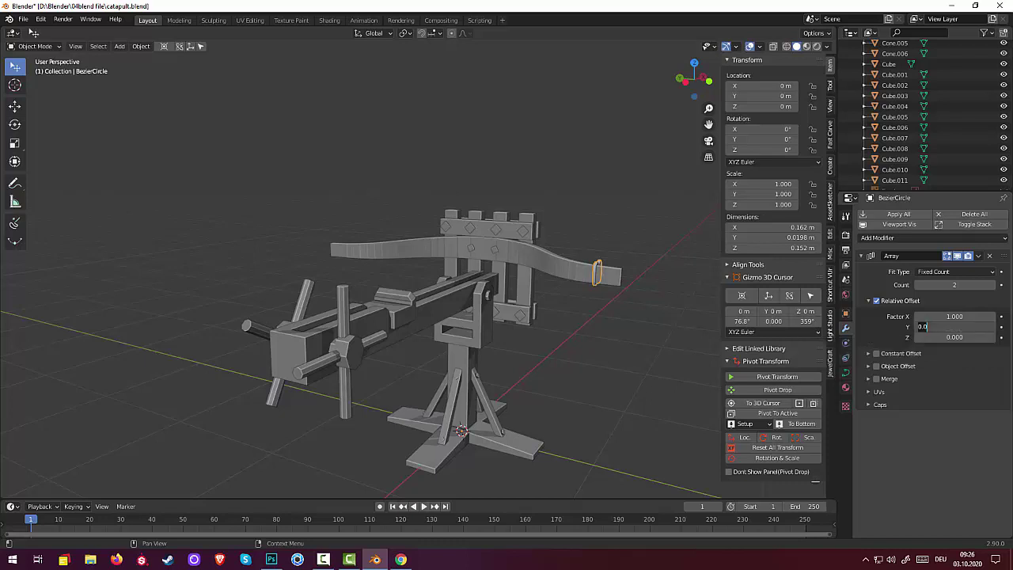
text(1)
key(Return)
click(956, 317)
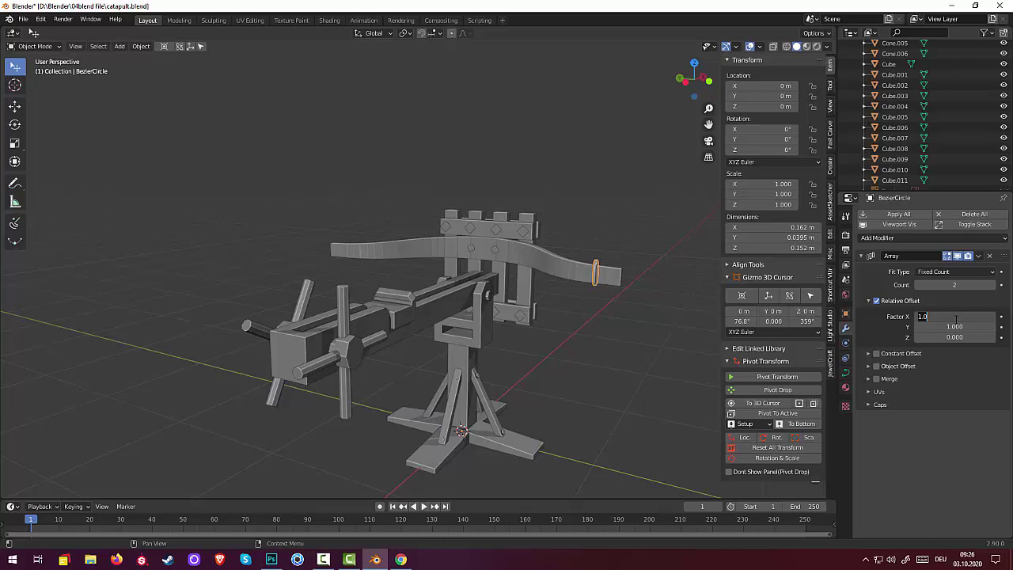
text(0)
key(Return)
scroll(682, 331, up, 1)
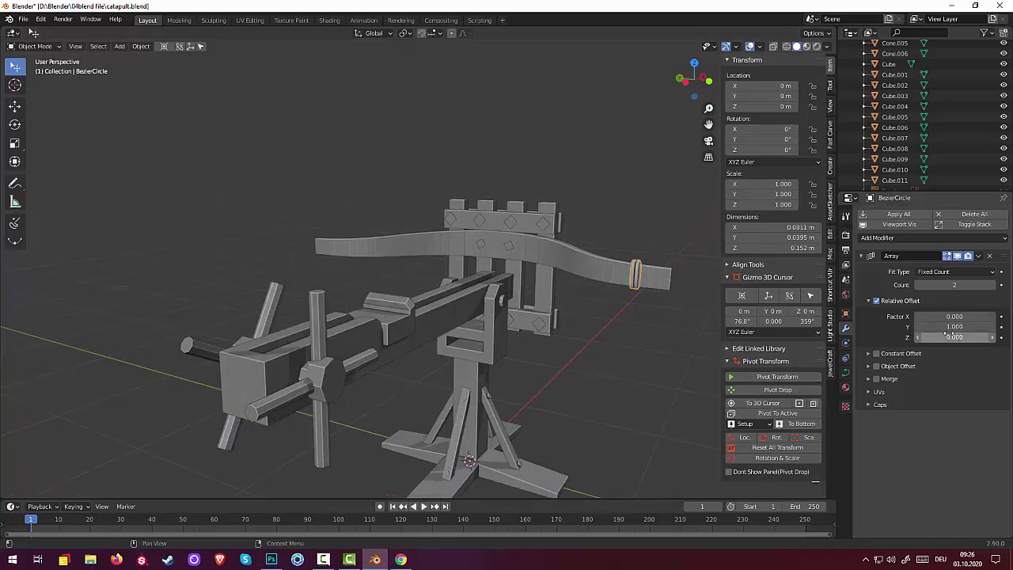
click(992, 327)
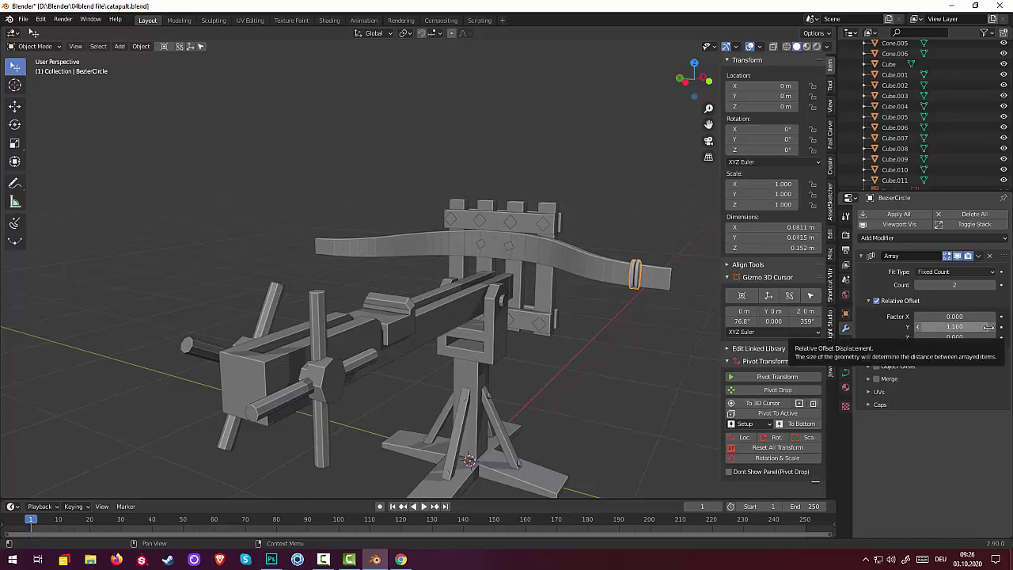
click(996, 285)
click(996, 285)
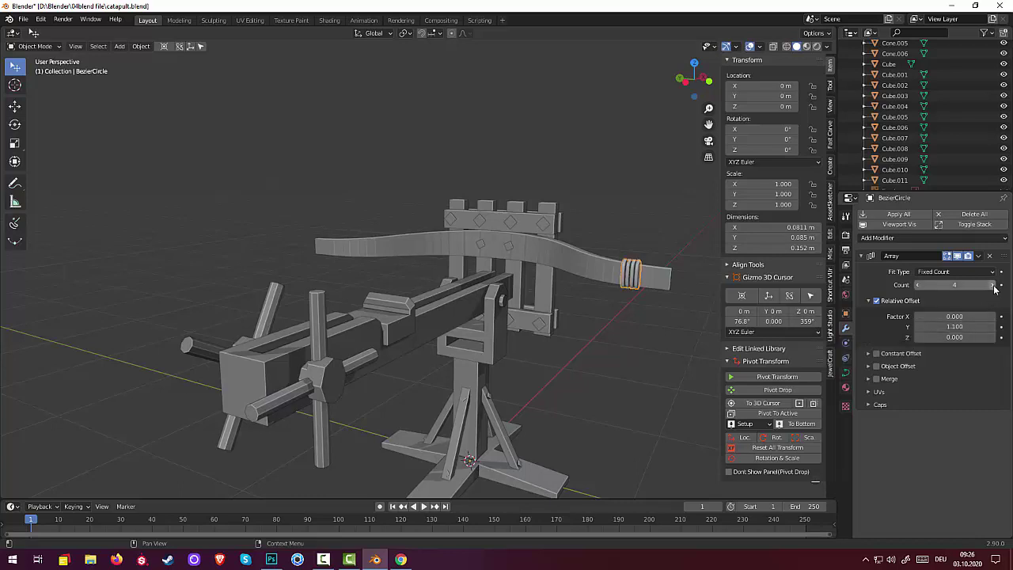
mouse_move(555, 371)
middle_down()
mouse_move(425, 395)
mouse_move(258, 347)
mouse_move(256, 336)
mouse_move(446, 426)
middle_up()
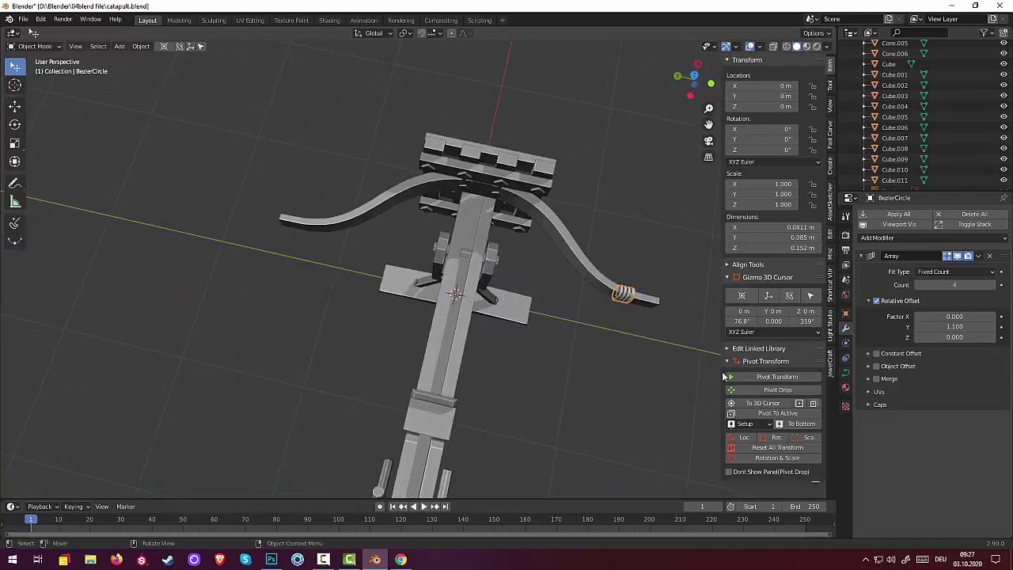
Try twice to apply the Array modifier on the ring coil
click(979, 255)
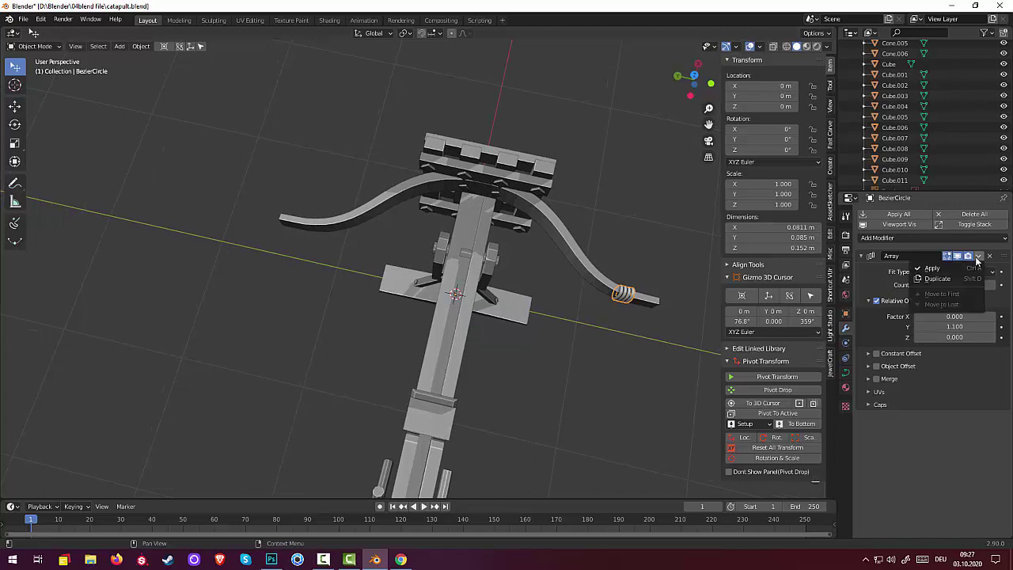
click(936, 273)
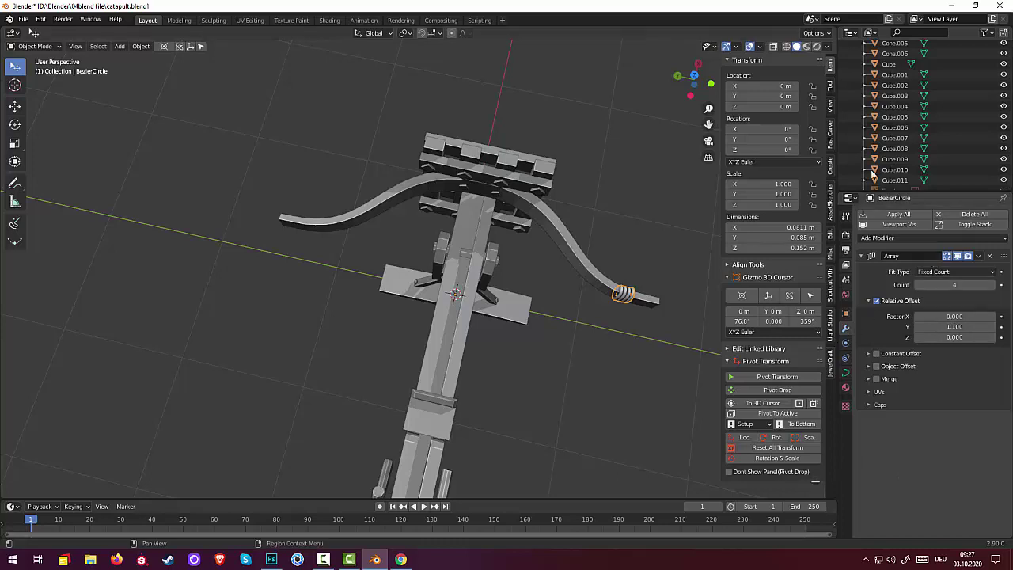
scroll(921, 95, up, 5)
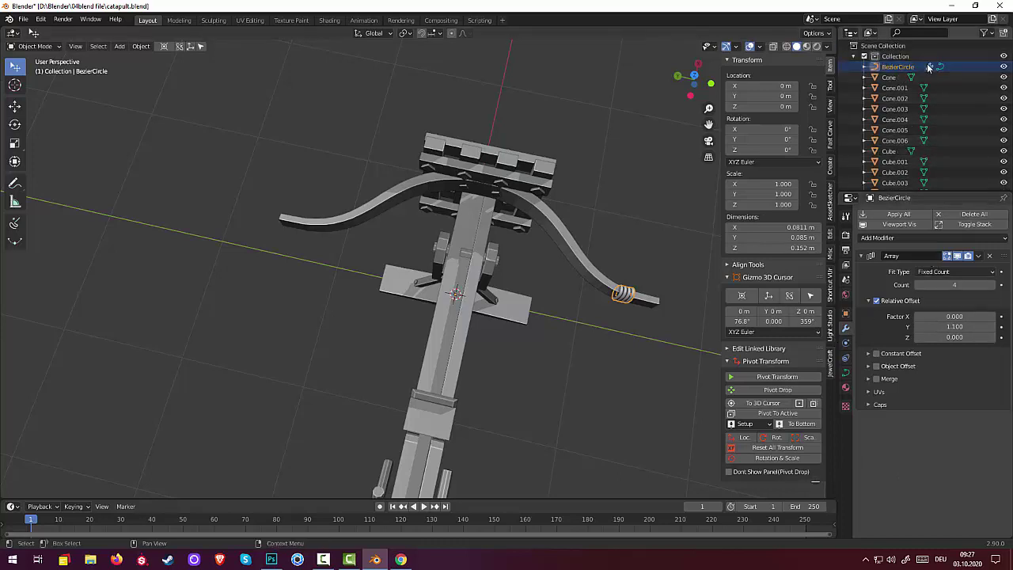
click(980, 256)
click(942, 270)
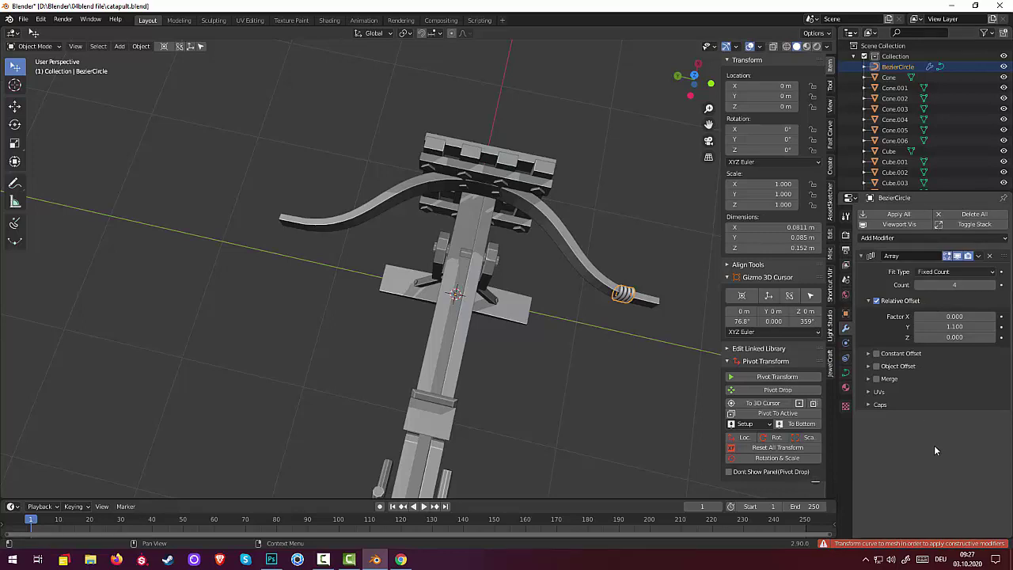
Convert the ring curve to a mesh and reselect the coil at the bow tip
click(141, 46)
mouse_move(159, 324)
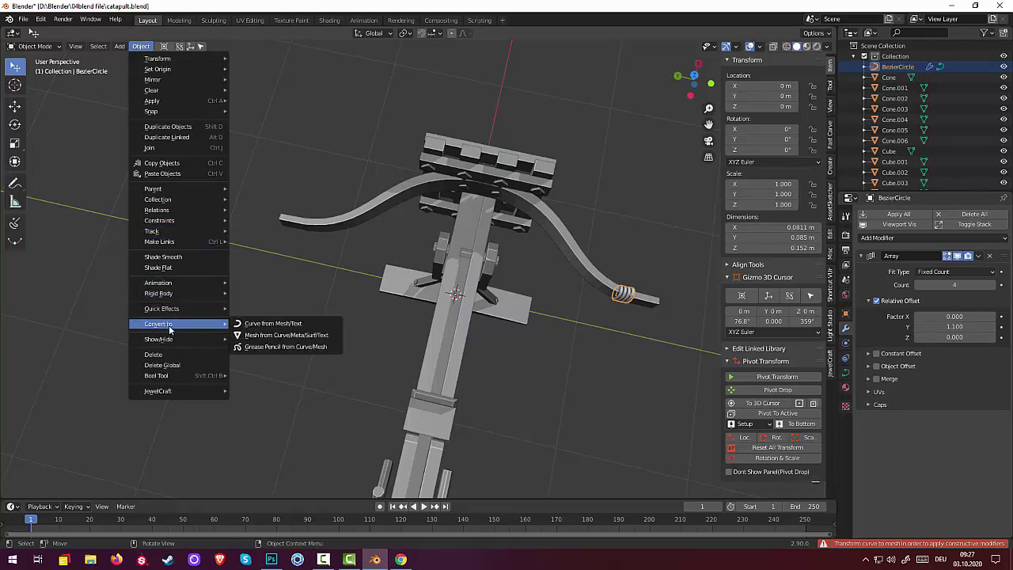
click(281, 336)
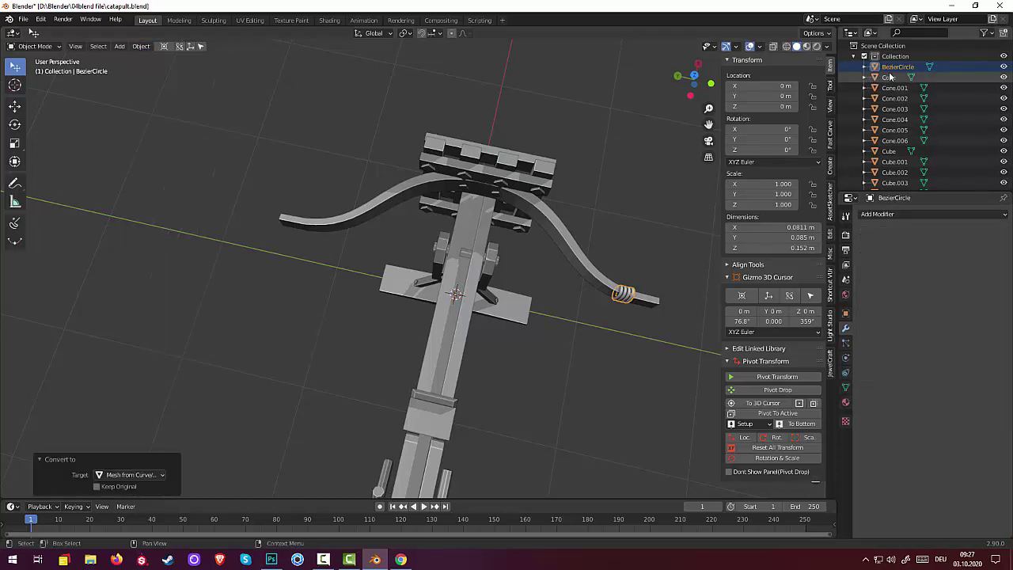
mouse_move(627, 336)
middle_down()
mouse_move(596, 332)
mouse_move(594, 308)
mouse_move(628, 284)
middle_up()
click(628, 284)
click(630, 277)
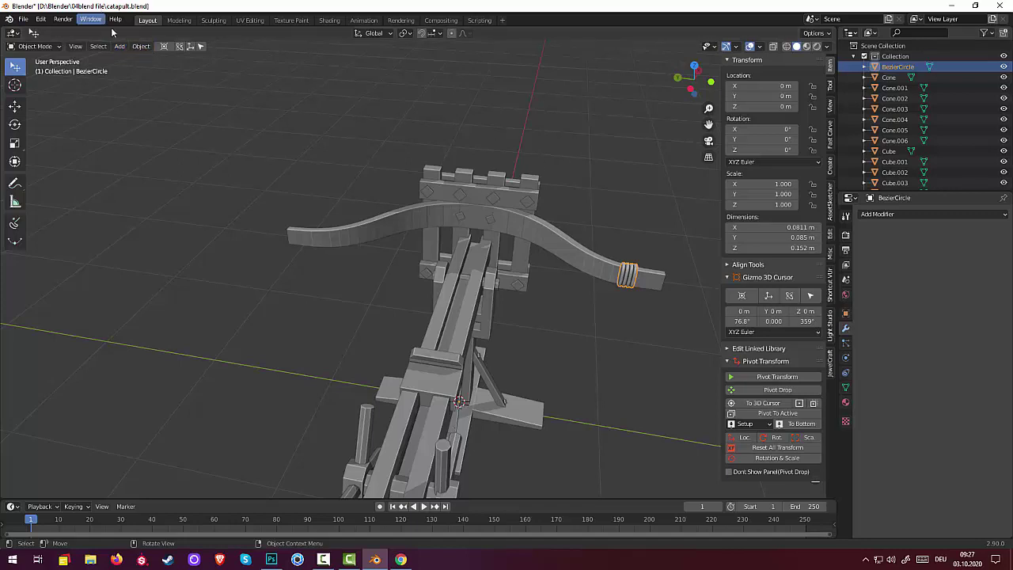
Set the coil's origin to the 3D cursor and mirror it on Y only, viewed from top
click(142, 49)
mouse_move(157, 69)
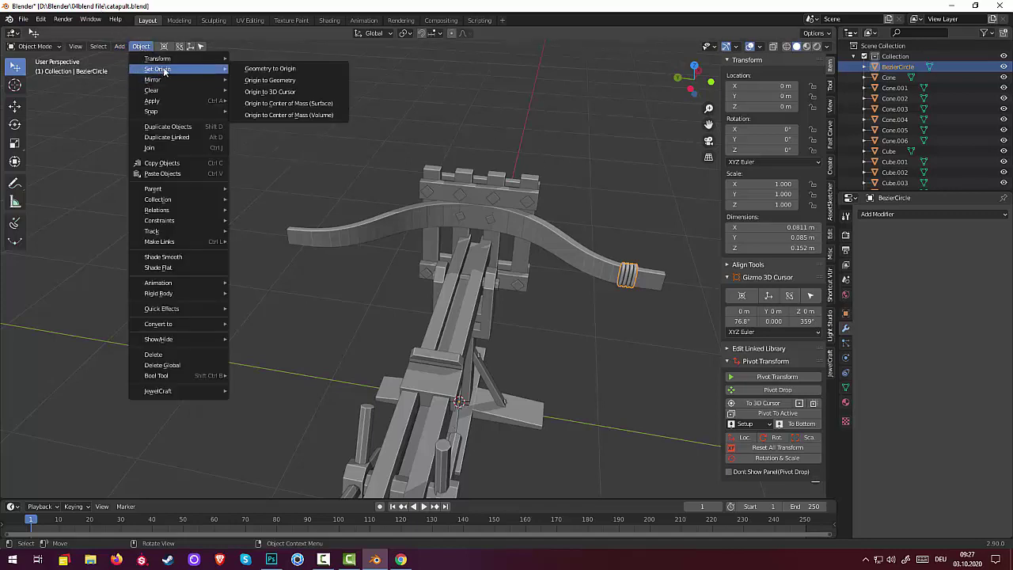
click(290, 91)
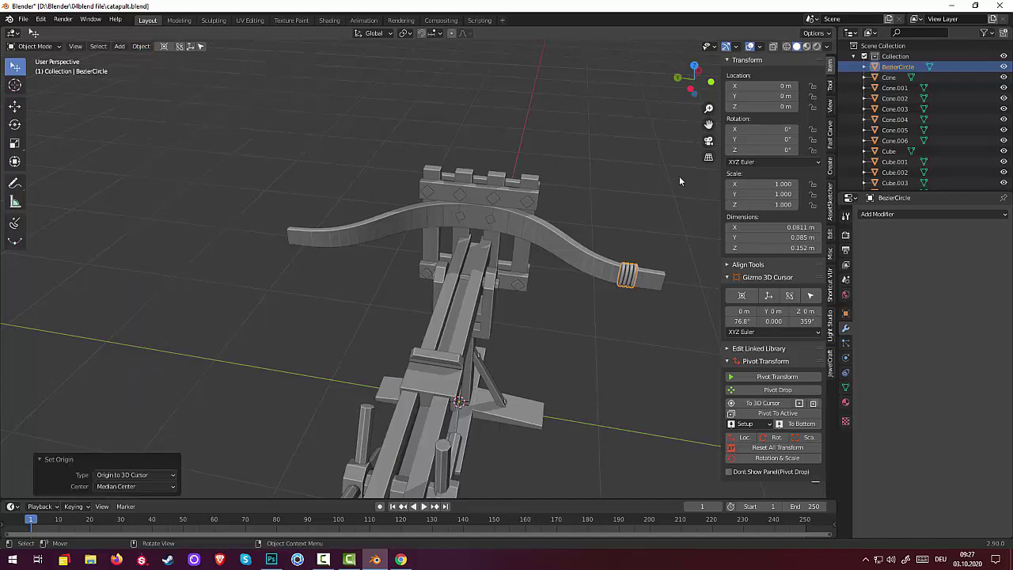
click(868, 214)
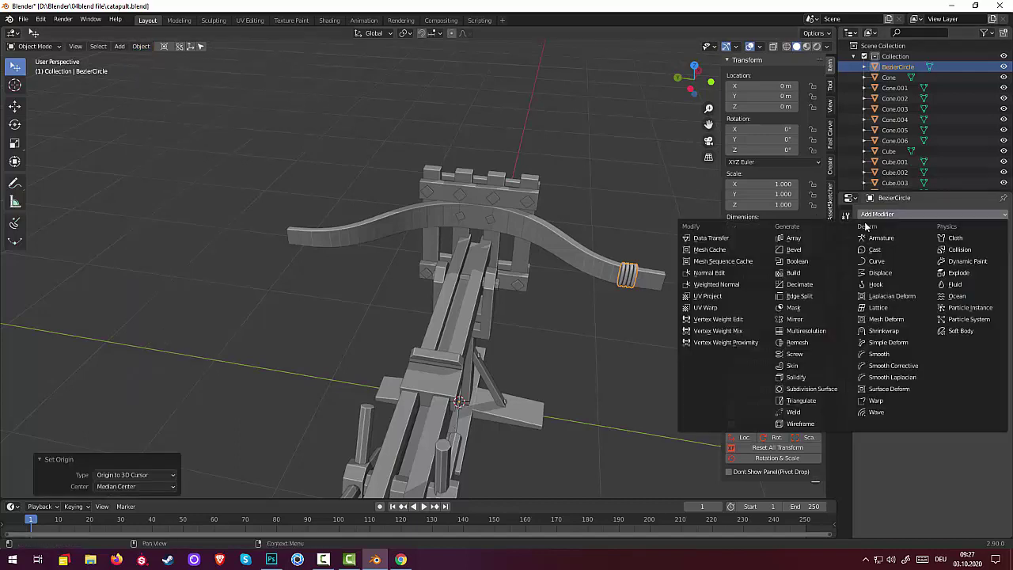
click(805, 319)
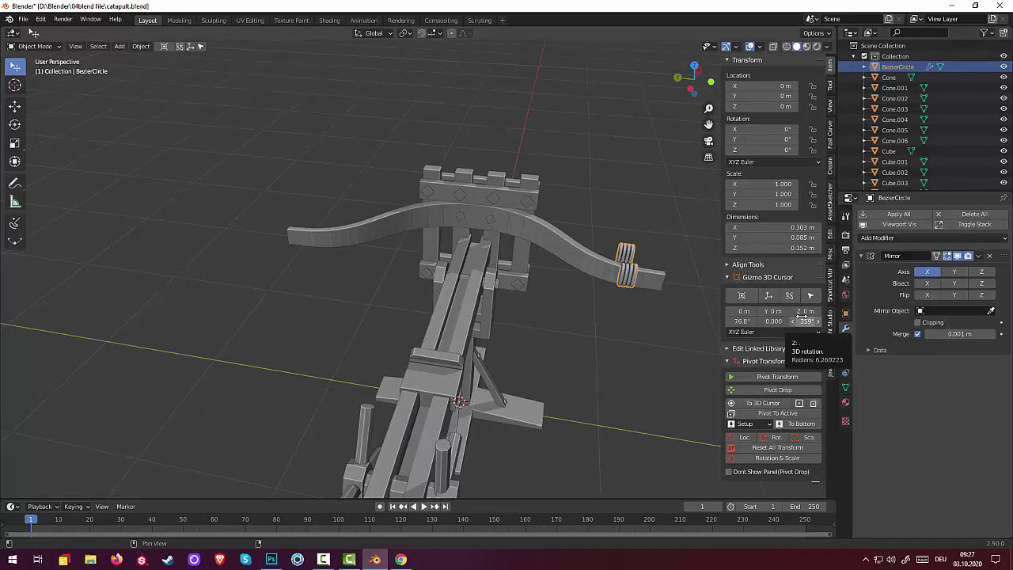
click(952, 274)
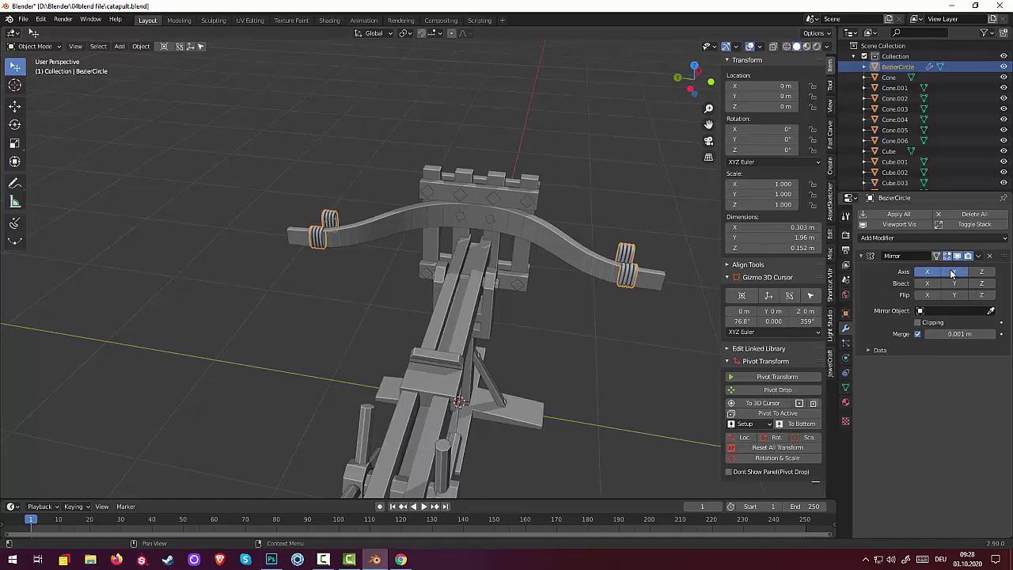
click(928, 273)
mouse_move(613, 283)
middle_down()
mouse_move(544, 308)
mouse_move(622, 286)
mouse_move(483, 467)
middle_up()
middle_drag(448, 436, 492, 436)
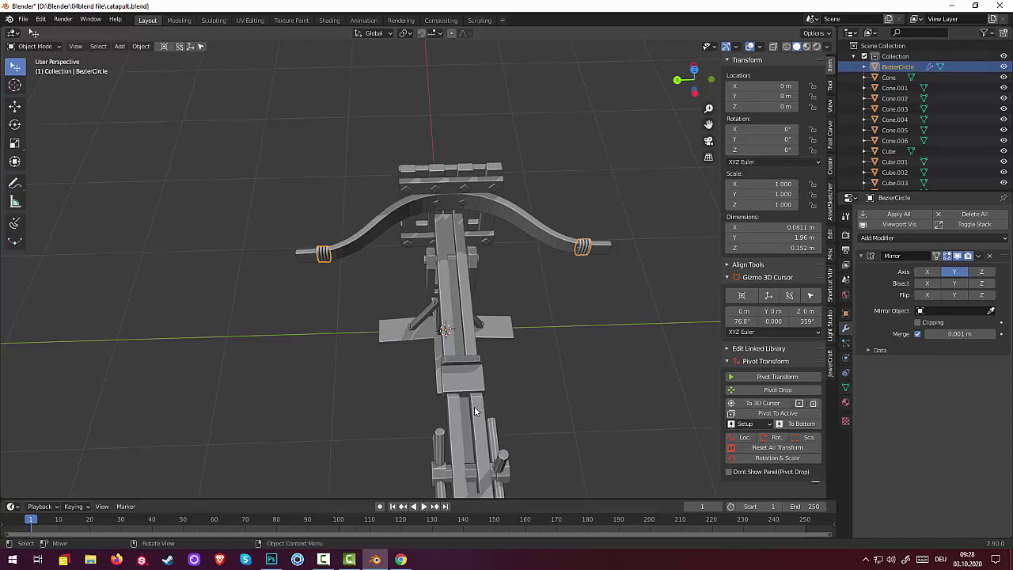
key(KP_7)
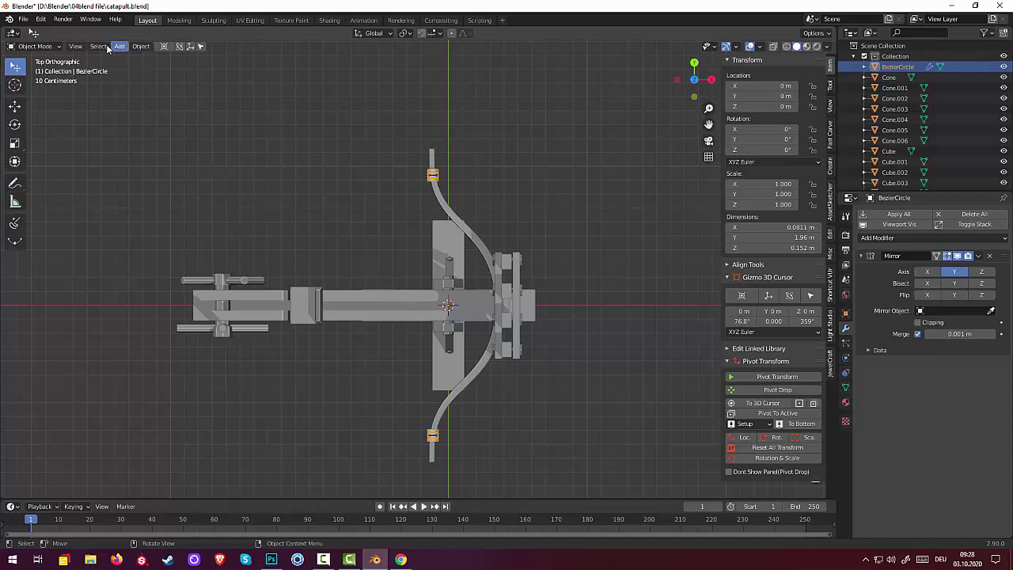
Draw guide lines from the bow-tip coils down to the stock
click(19, 225)
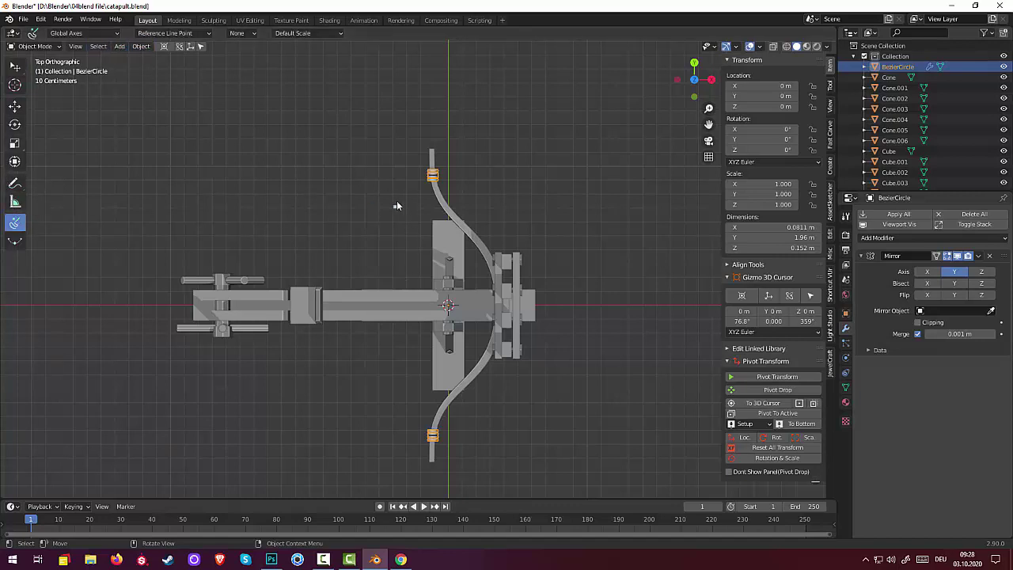
mouse_move(432, 177)
mouse_down()
mouse_move(315, 290)
mouse_move(432, 434)
mouse_up()
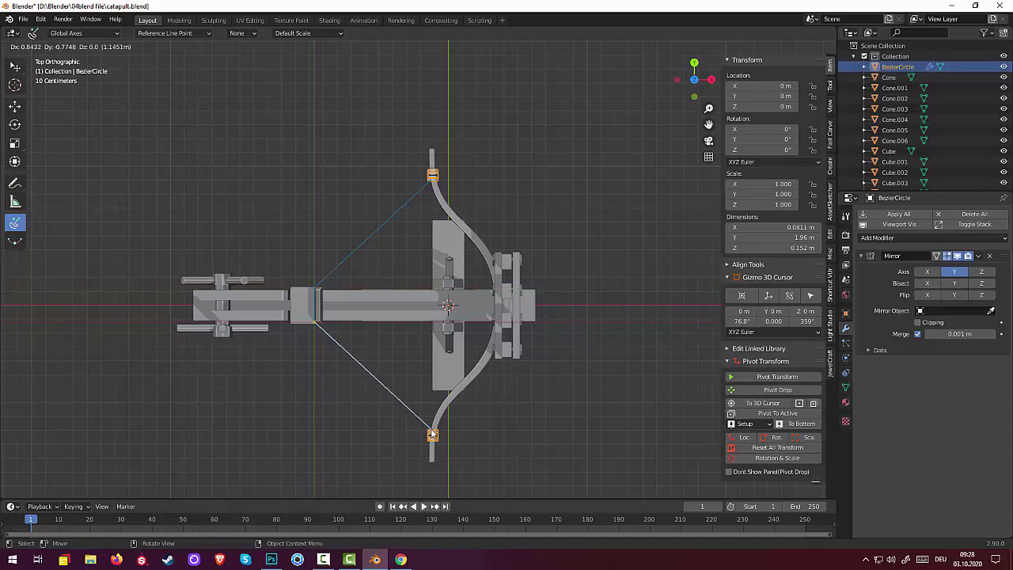
mouse_move(432, 434)
mouse_down()
mouse_move(572, 431)
mouse_move(496, 435)
mouse_up()
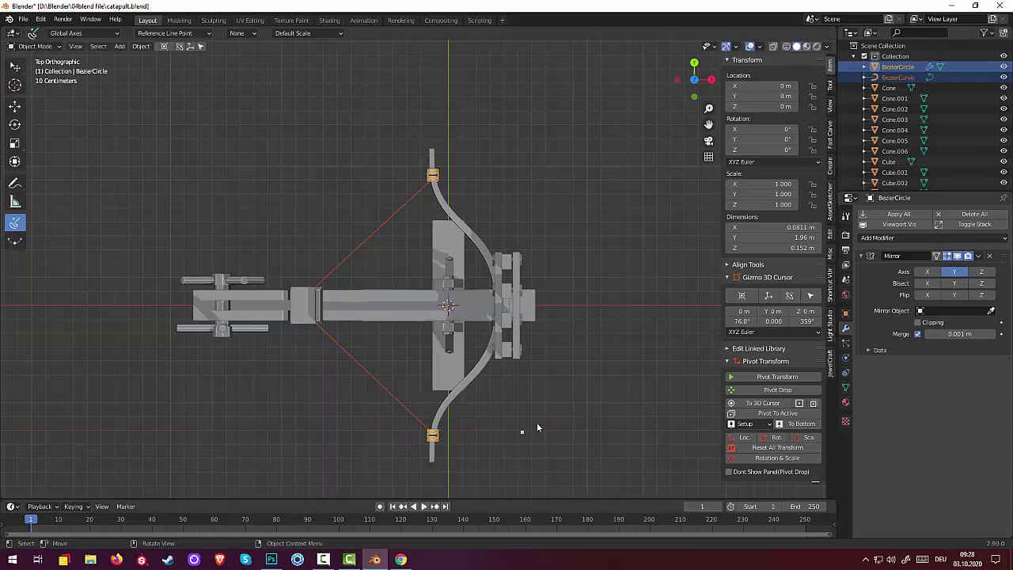
Stay in Object Mode, switch to the Tweak select tool and select the bowstring curve
click(36, 46)
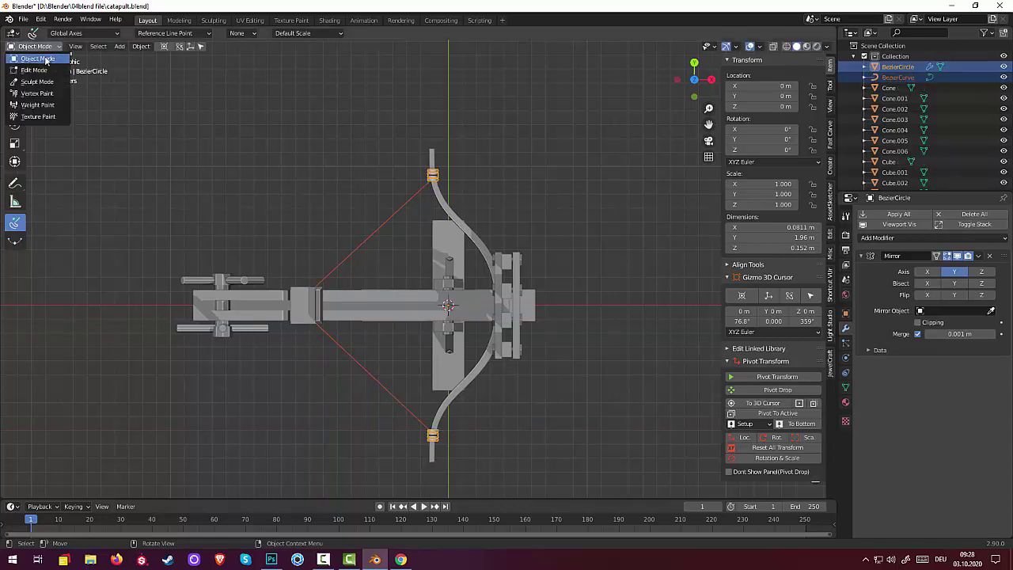
click(46, 60)
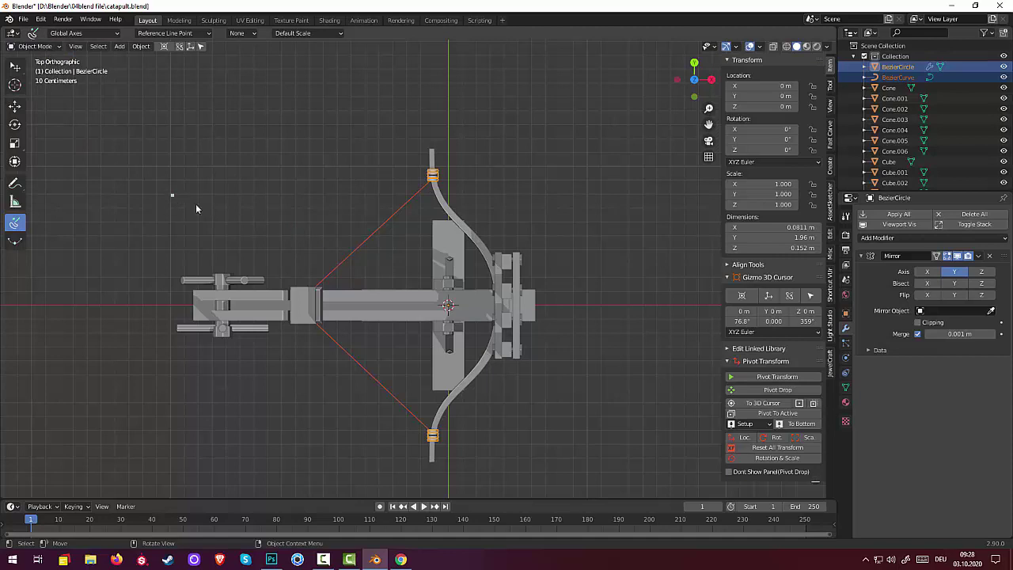
click(38, 48)
click(39, 61)
click(16, 68)
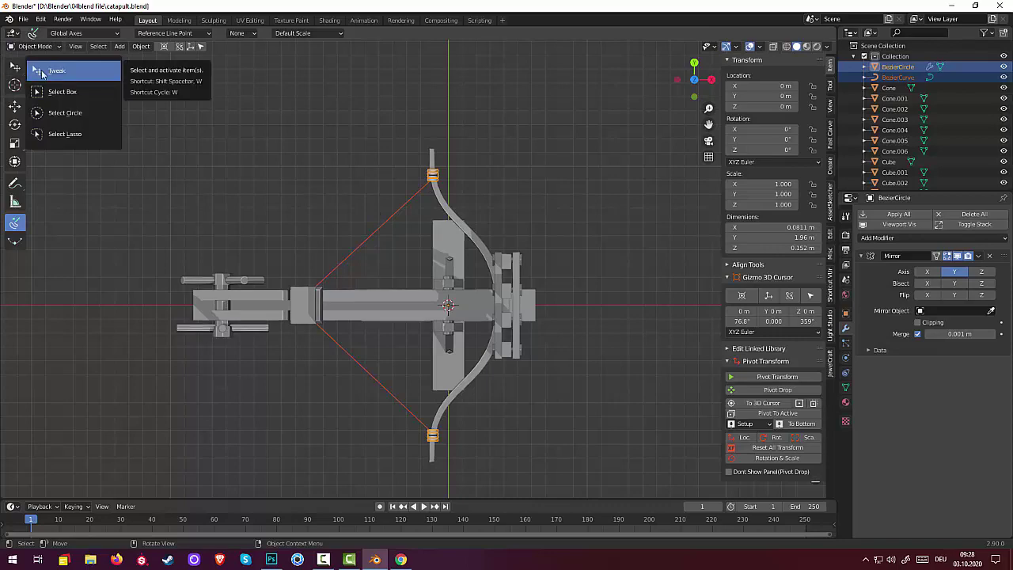
click(39, 73)
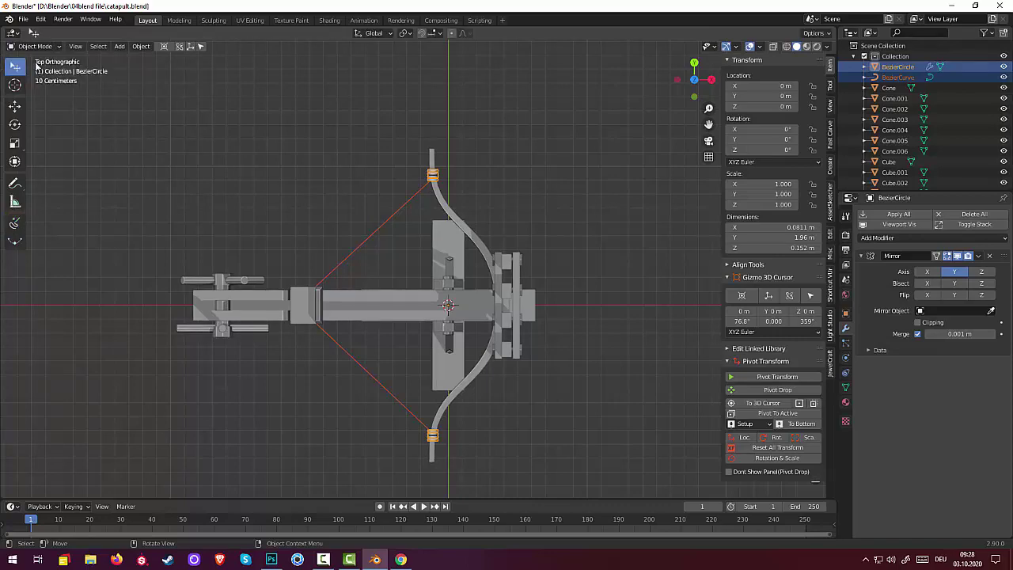
click(377, 234)
mouse_move(465, 301)
middle_down()
mouse_move(458, 252)
mouse_move(474, 219)
mouse_move(452, 276)
mouse_move(439, 226)
middle_up()
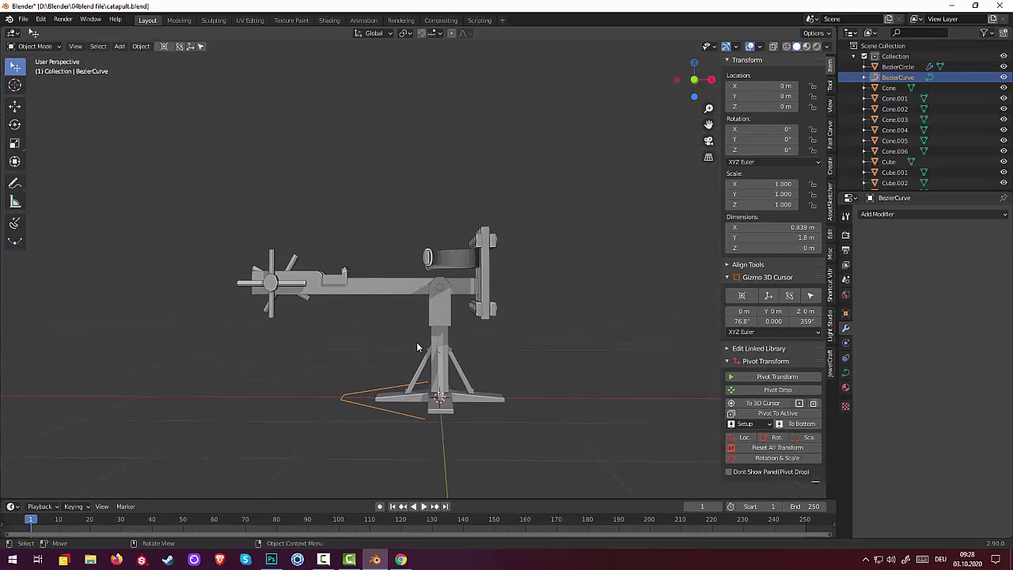
In front view, raise the bowstring curve along Z to 1.2142 m and reselect it
key(KP_3)
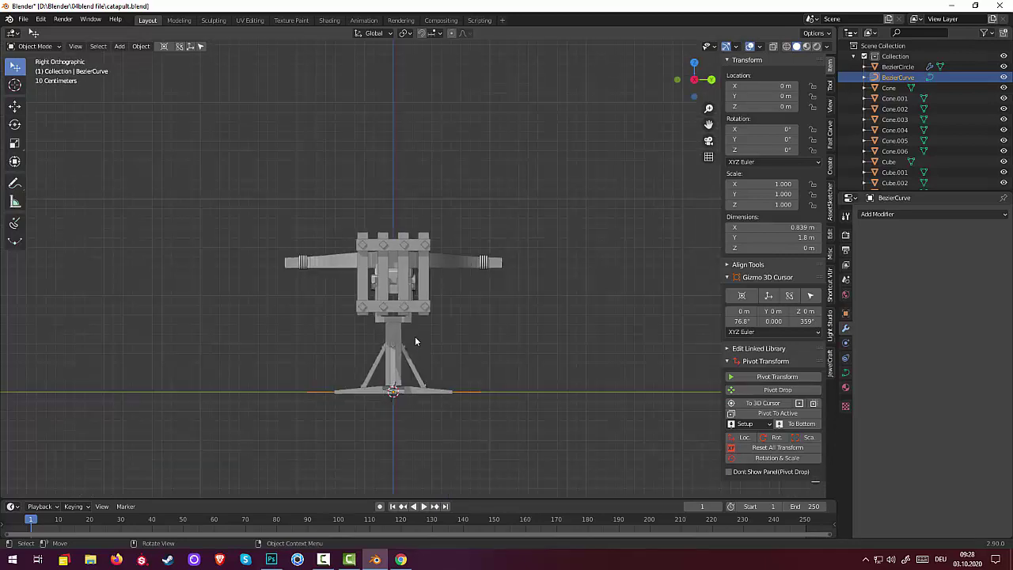
key(KP_1)
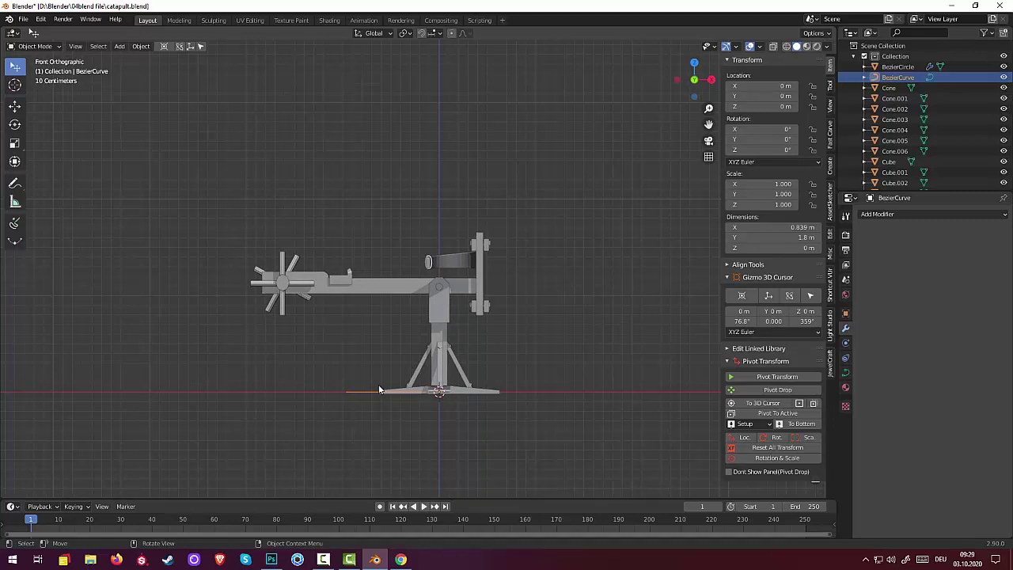
key(g)
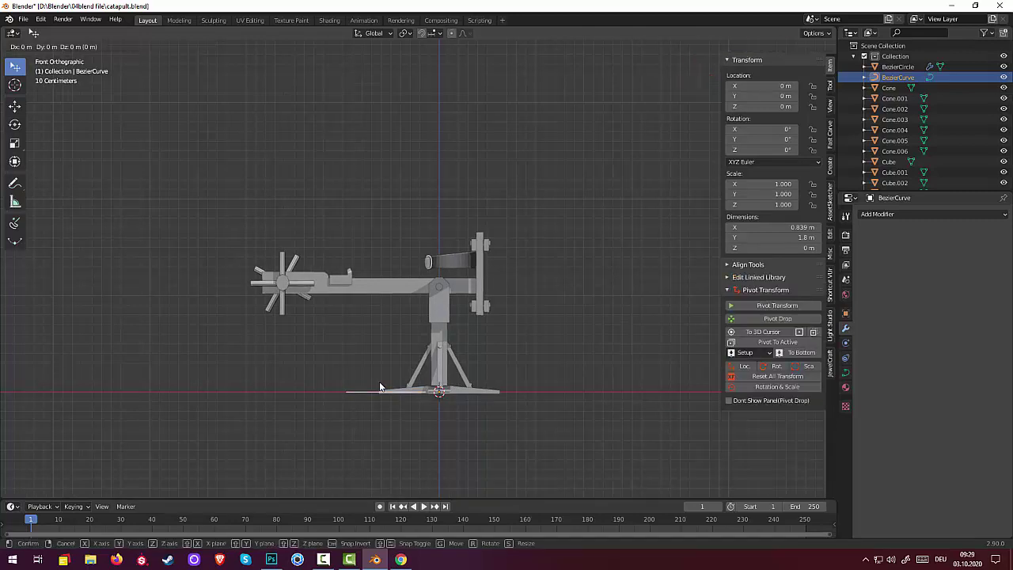
key(z)
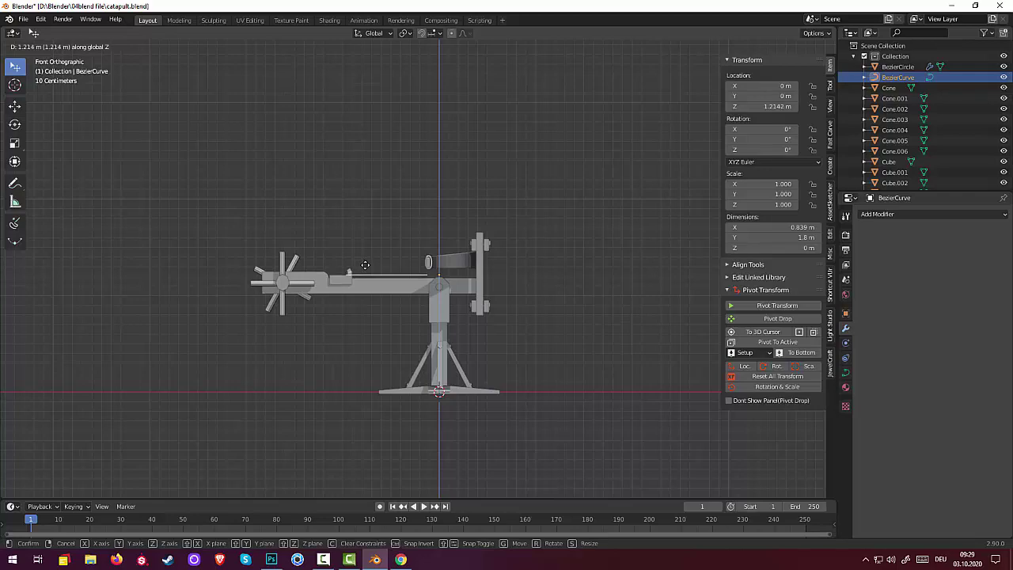
click(364, 264)
middle_drag(384, 269, 437, 301)
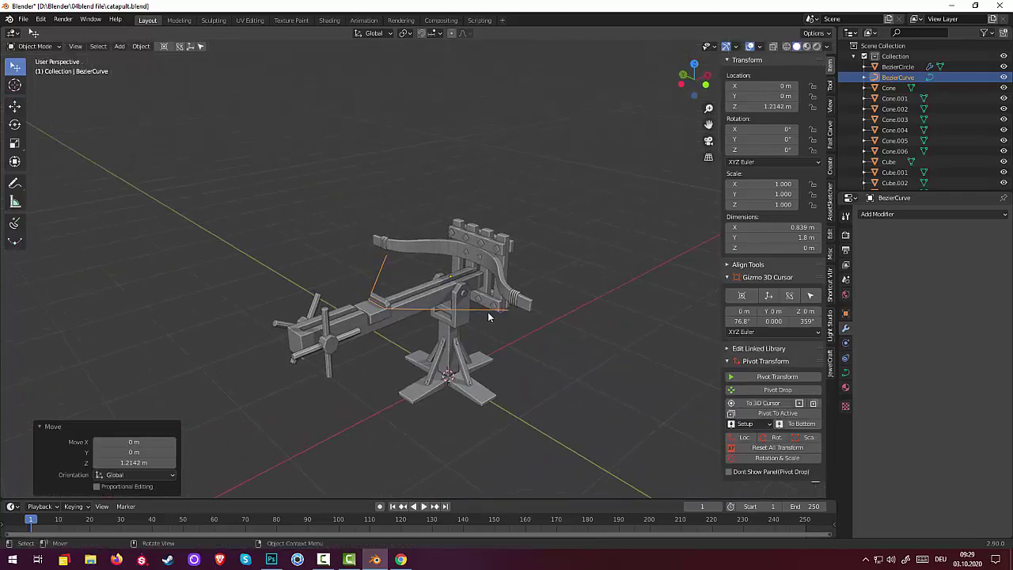
click(493, 313)
click(467, 309)
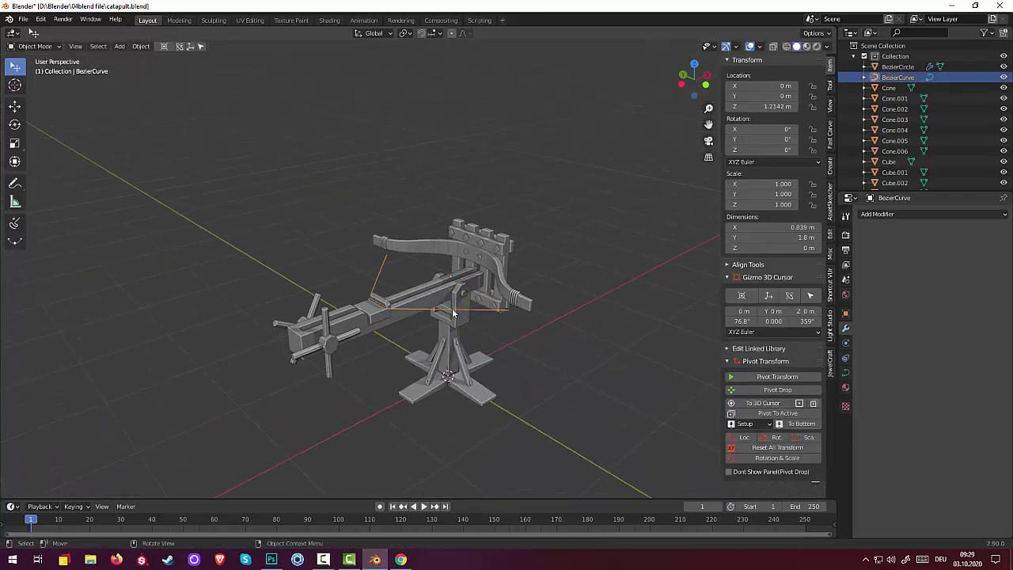
In Edit Mode, lift one bowstring point about 0.1 m along Z, then return to Object Mode
click(35, 46)
click(35, 73)
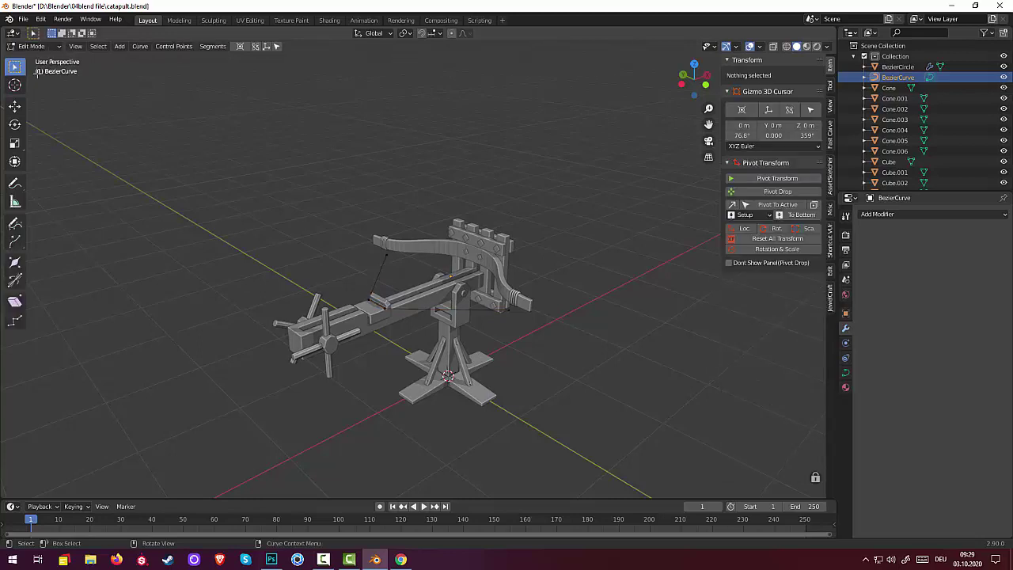
click(508, 311)
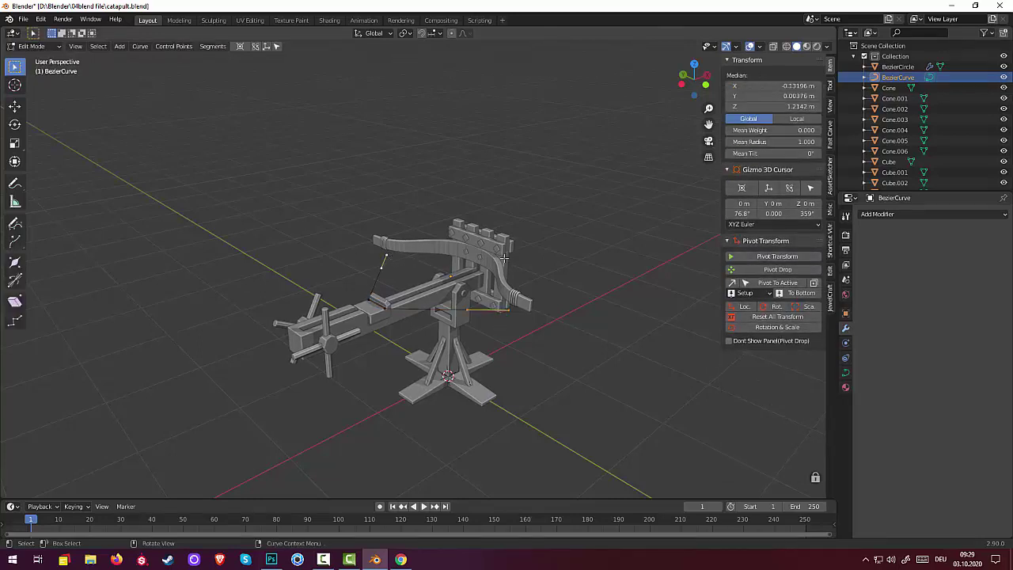
key(g)
key(z)
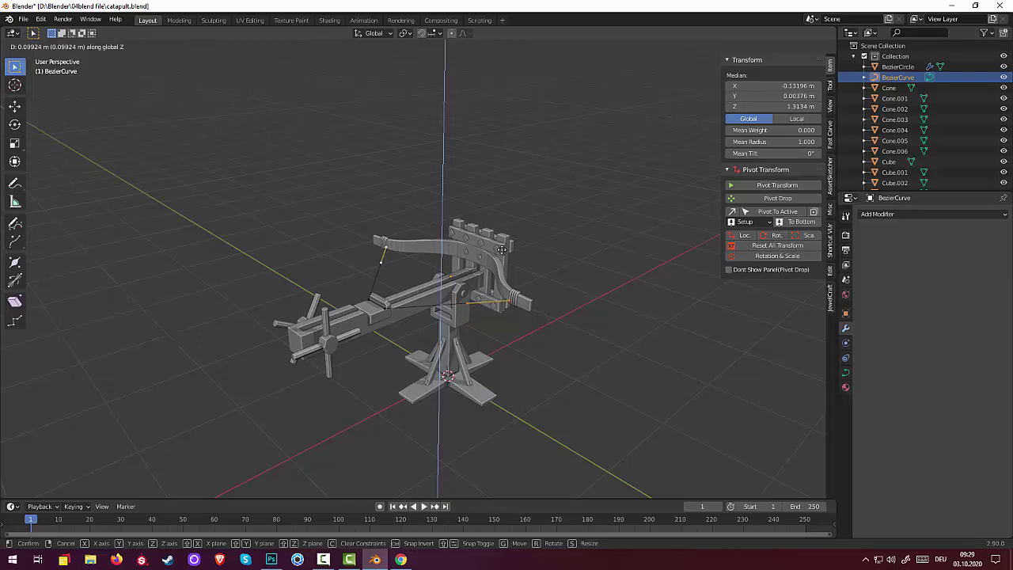
click(502, 250)
click(546, 346)
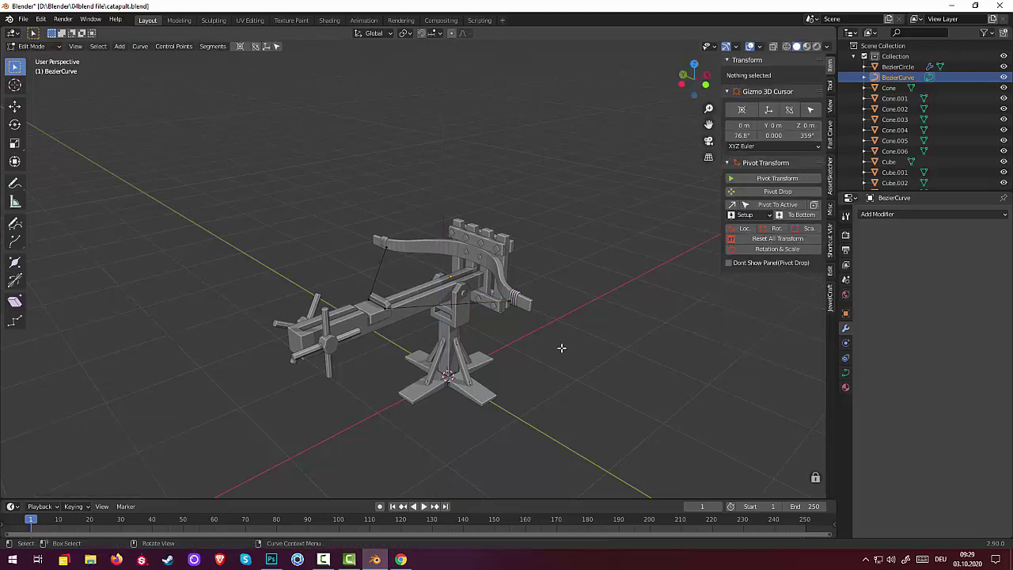
mouse_move(560, 346)
middle_down()
mouse_move(452, 372)
mouse_move(572, 375)
mouse_move(605, 388)
middle_up()
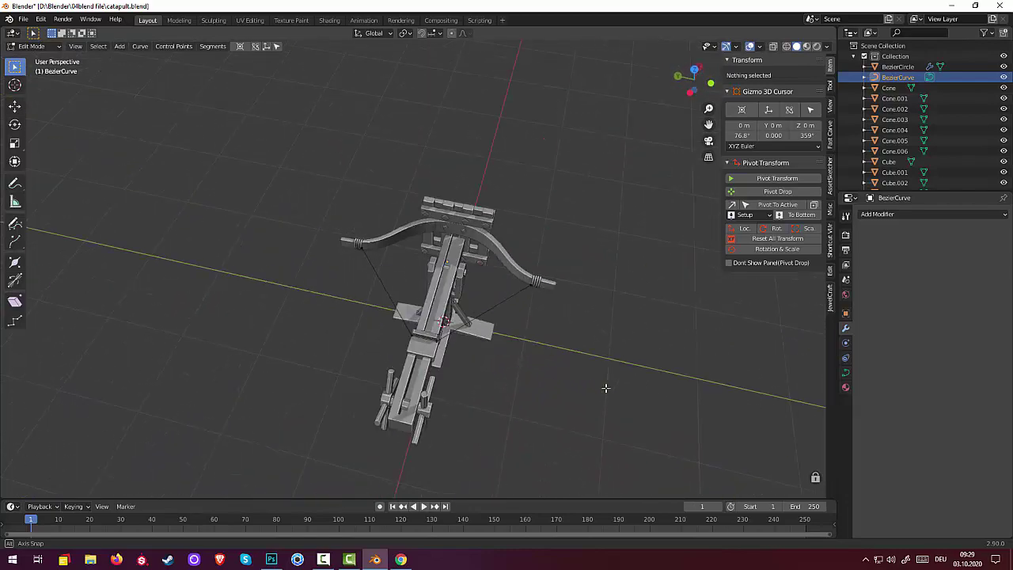
click(32, 46)
click(34, 59)
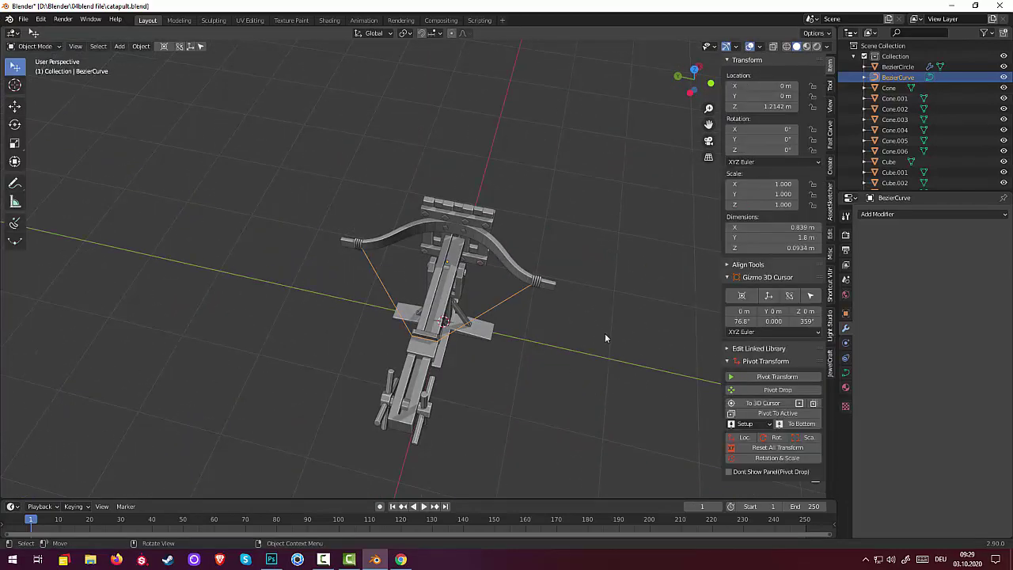
Give the bowstring curve an initial bevel thickness in its Object Data settings
click(847, 374)
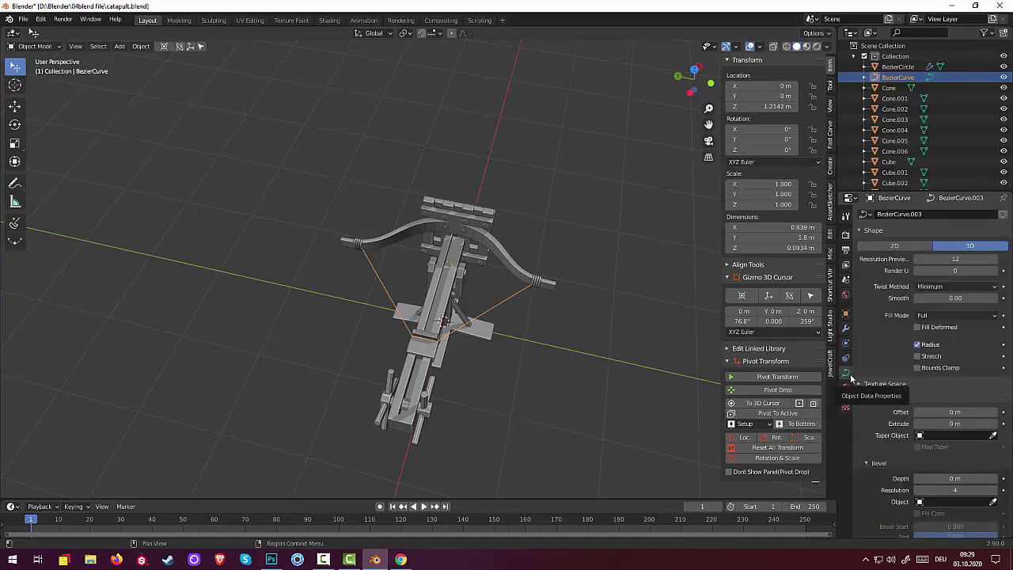
mouse_move(956, 478)
mouse_down()
mouse_move(974, 479)
mouse_move(950, 478)
mouse_up()
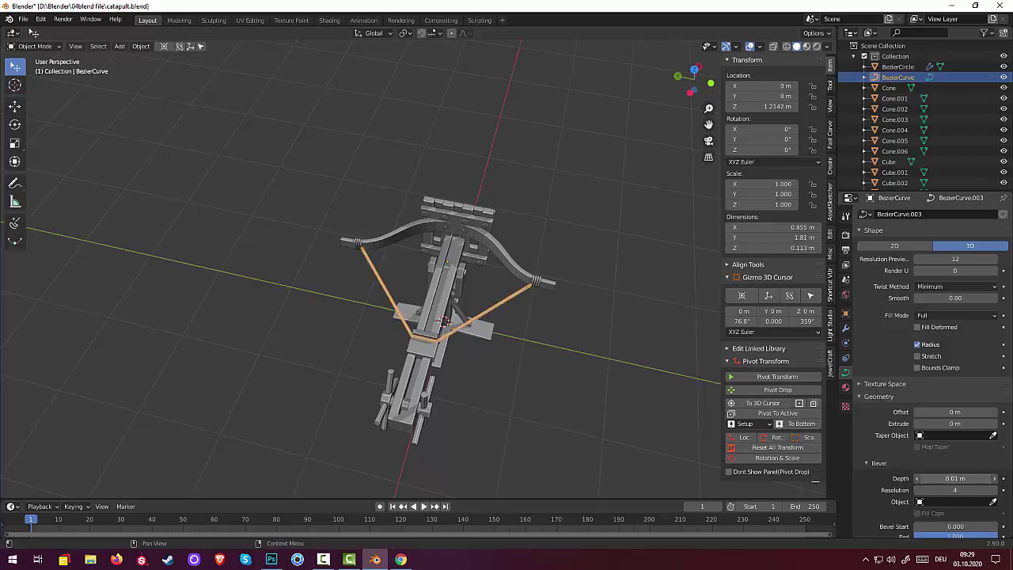
click(497, 361)
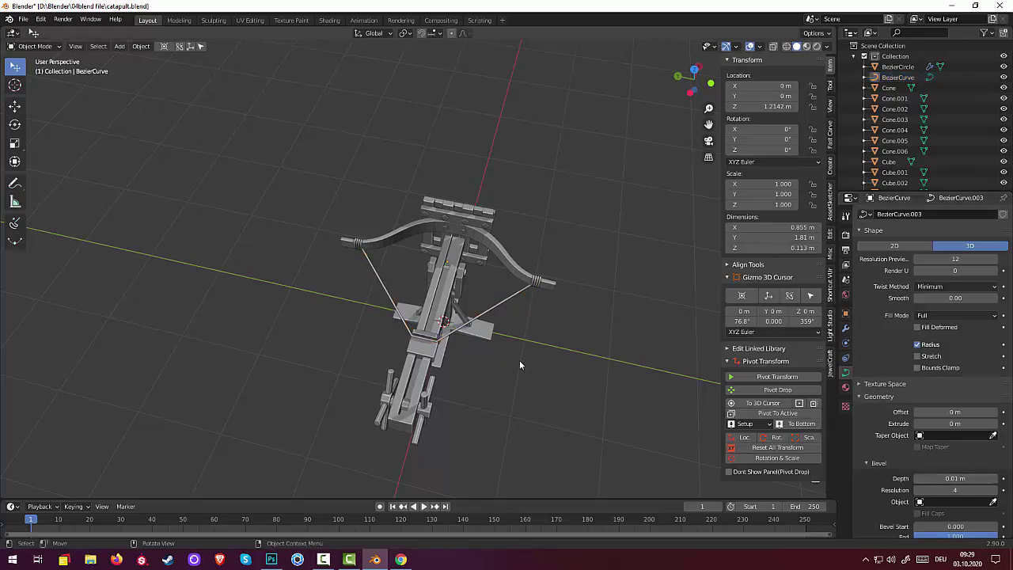
mouse_move(519, 361)
middle_down()
mouse_move(298, 314)
mouse_move(153, 314)
mouse_move(113, 346)
mouse_move(485, 346)
mouse_move(470, 380)
mouse_move(453, 383)
mouse_move(453, 343)
mouse_move(404, 358)
mouse_move(362, 358)
mouse_move(396, 340)
mouse_move(337, 343)
mouse_move(338, 331)
mouse_move(391, 339)
mouse_move(450, 331)
middle_up()
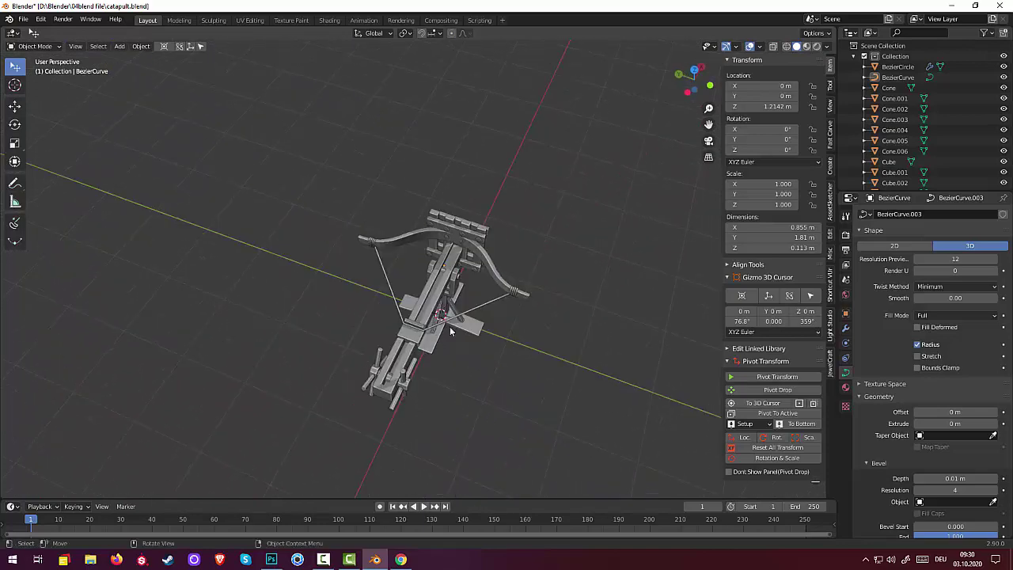
click(514, 294)
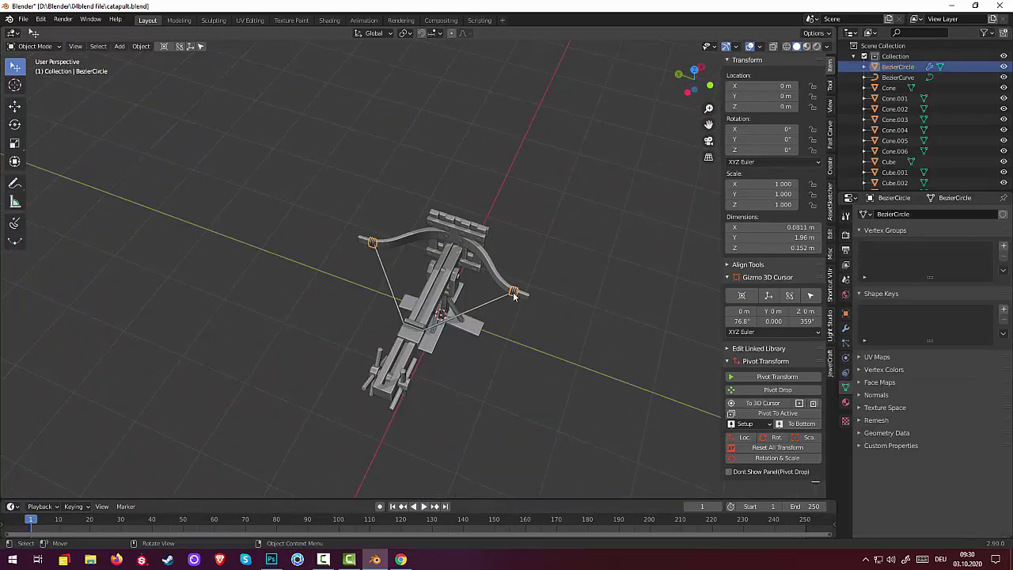
click(478, 311)
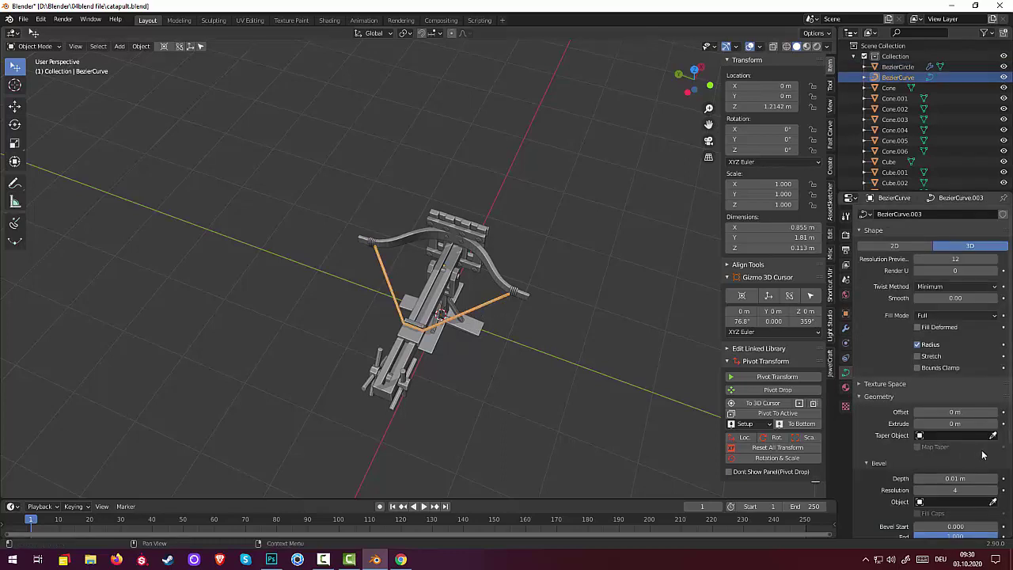
Set the bowstring's bevel depth to exactly 0.01 m
click(995, 480)
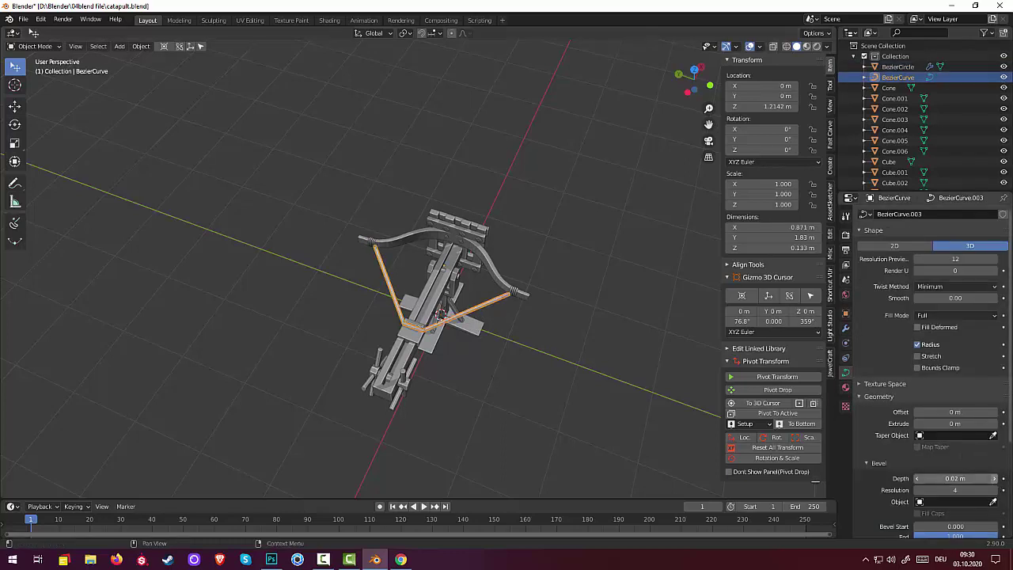
click(948, 479)
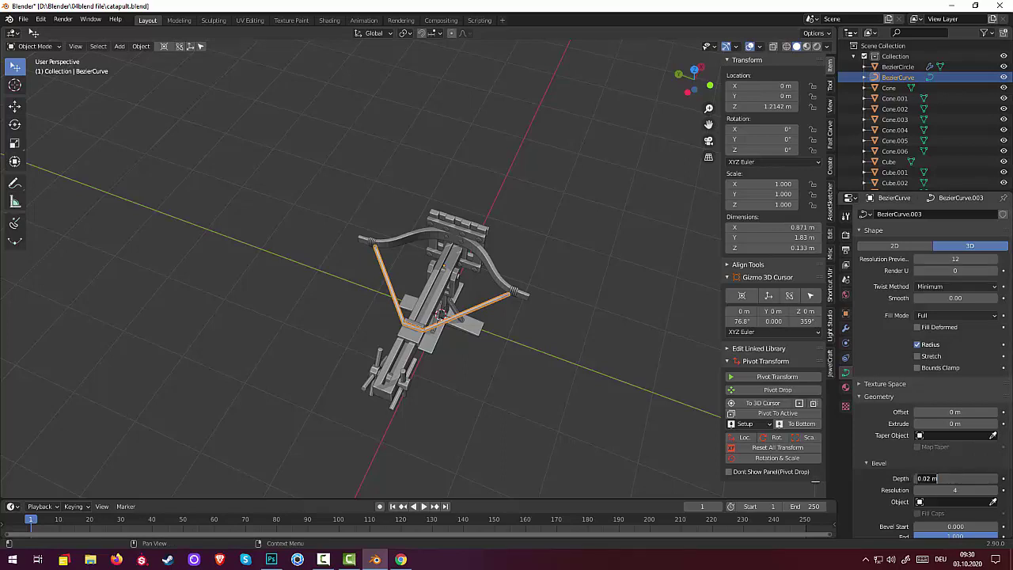
key(Left)
key(Return)
click(593, 422)
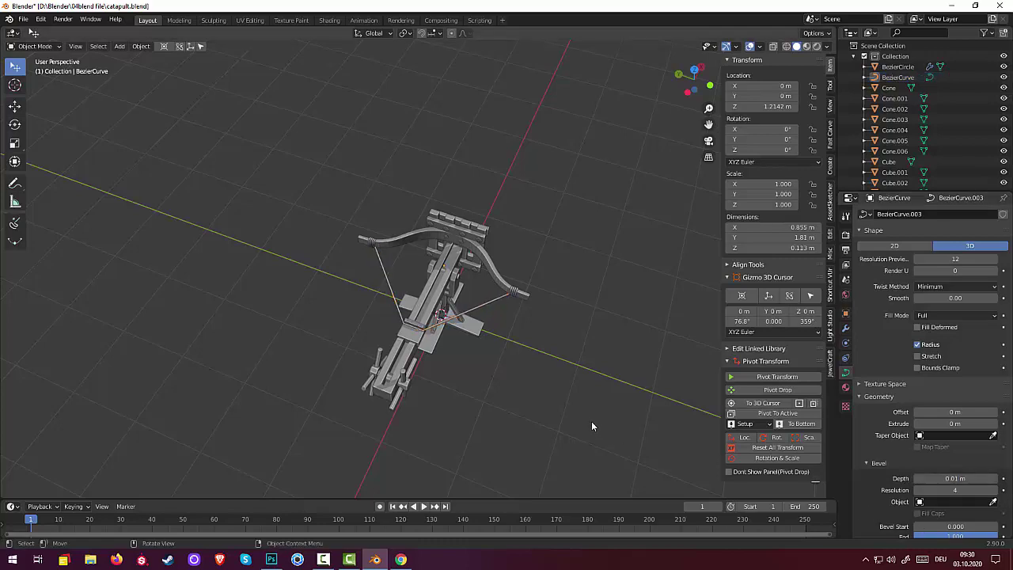
mouse_move(581, 415)
middle_down()
mouse_move(561, 399)
mouse_move(632, 380)
mouse_move(431, 393)
mouse_move(412, 418)
mouse_move(554, 423)
middle_up()
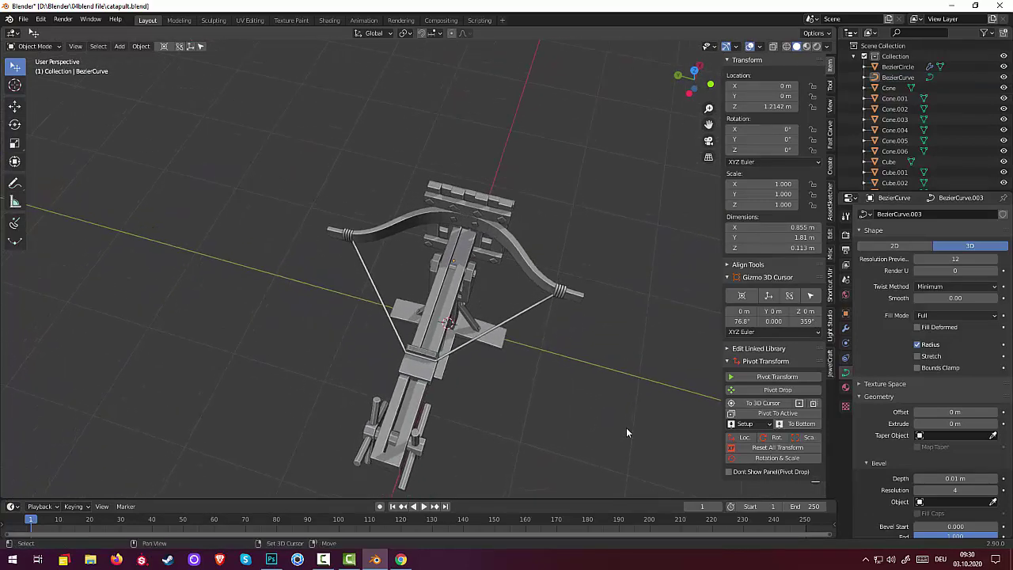
key(shift+a)
mouse_move(573, 334)
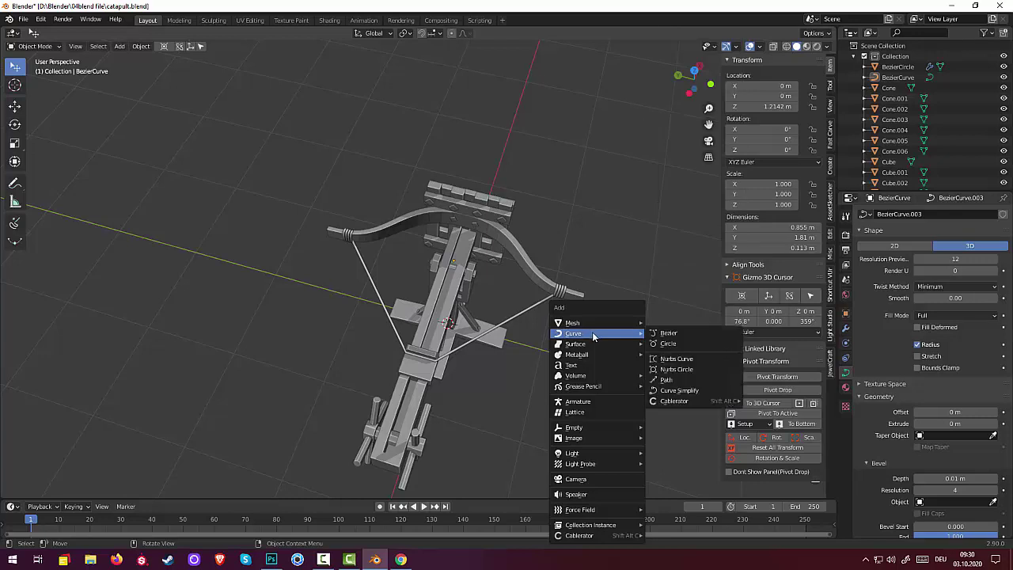
Add a new Bezier circle at the origin
click(669, 343)
scroll(591, 332, down, 2)
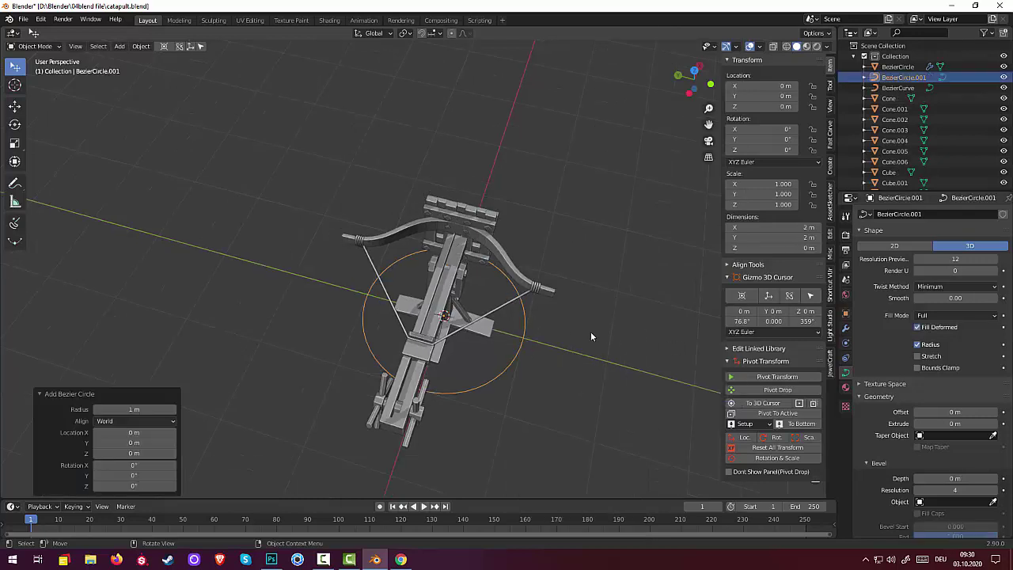
scroll(590, 332, down, 2)
scroll(489, 243, down, 1)
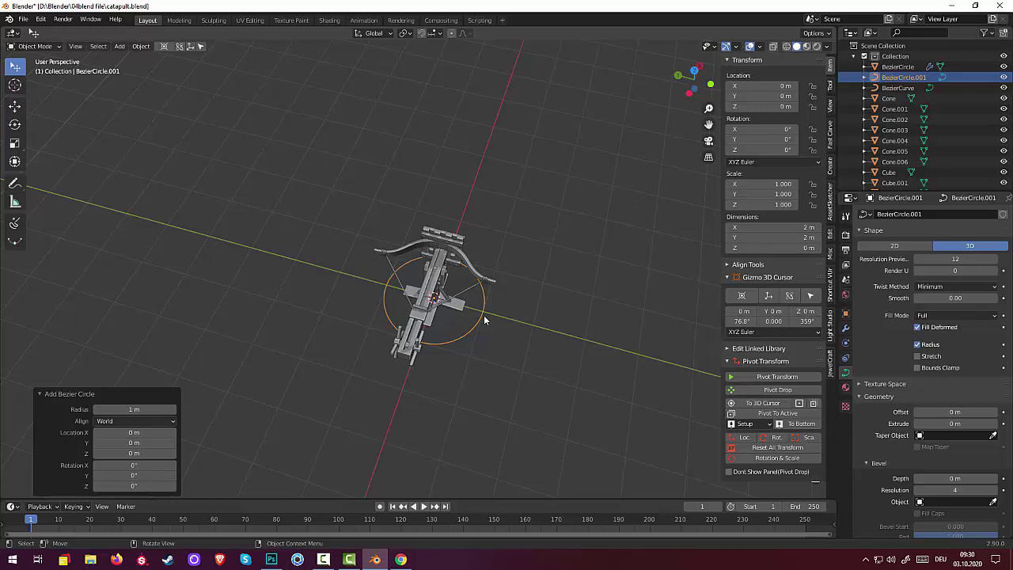
scroll(485, 314, up, 1)
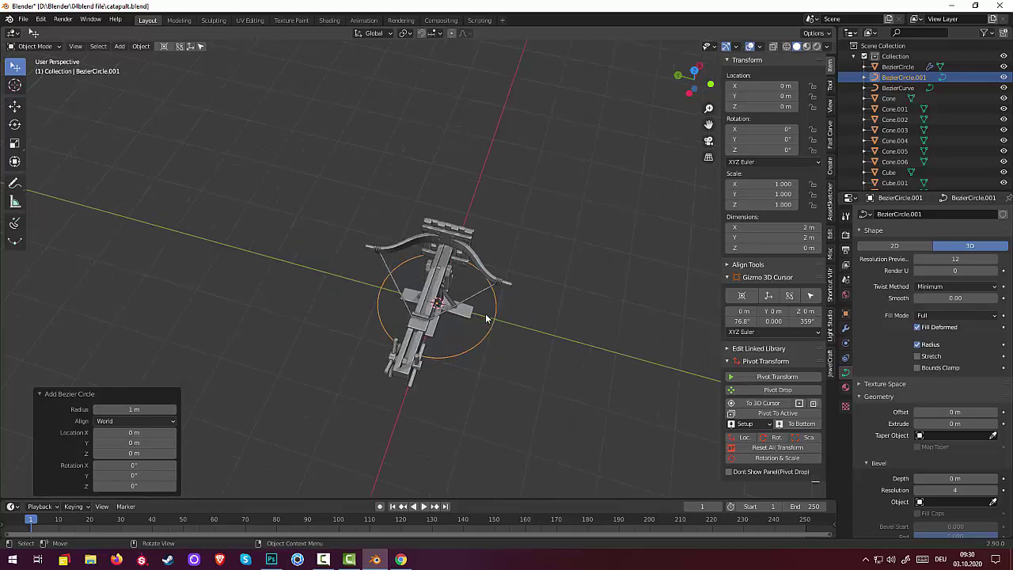
scroll(486, 313, up, 1)
scroll(486, 314, up, 1)
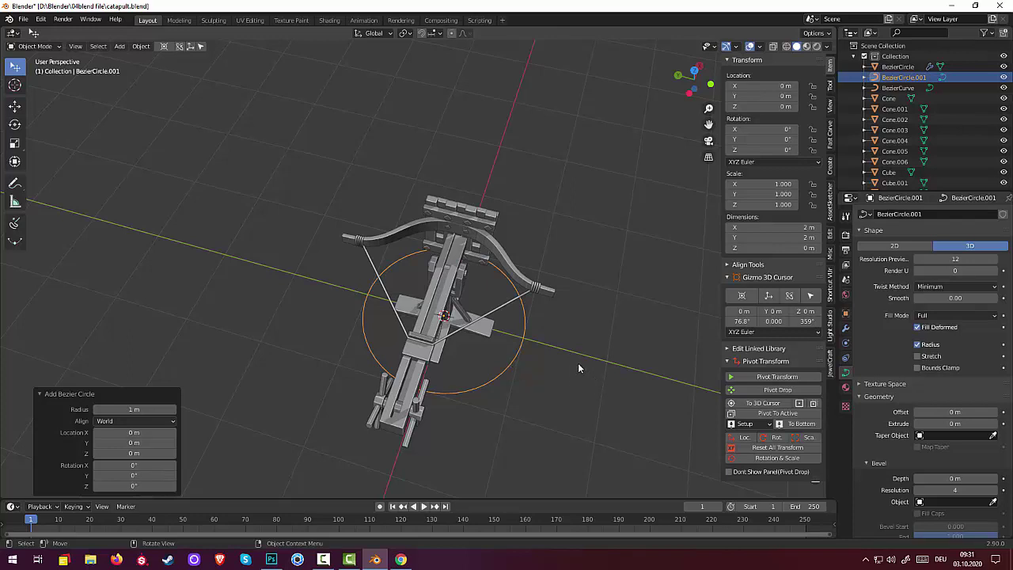
Rotate the circle 90° about X so it stands upright
key(r)
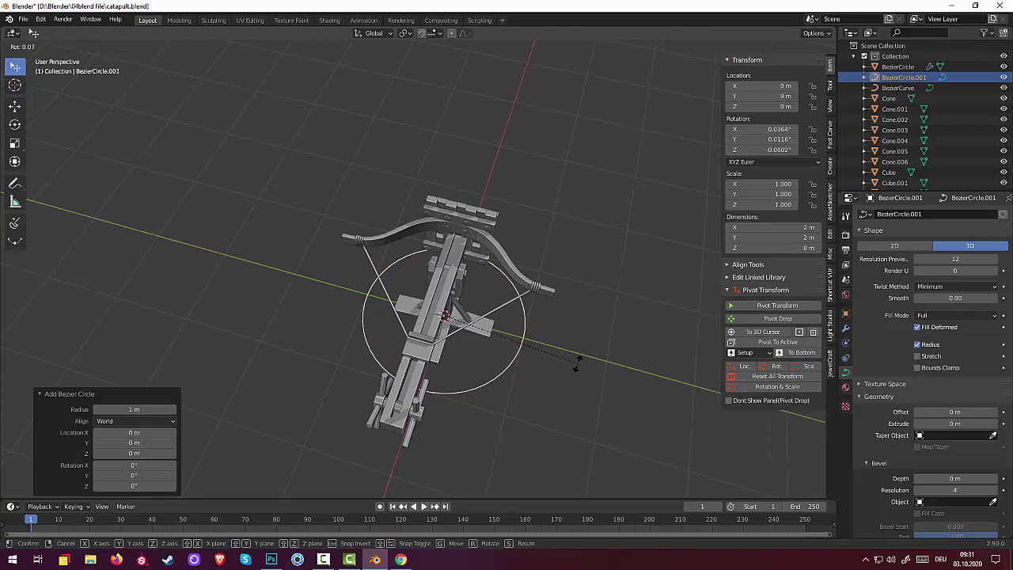
text(x90)
key(Return)
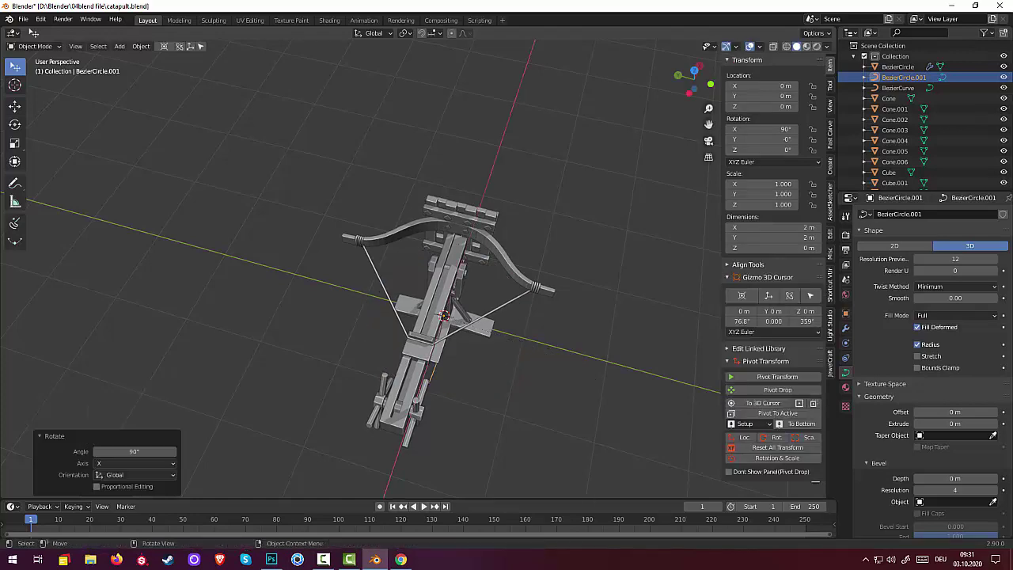
middle_drag(546, 348, 599, 326)
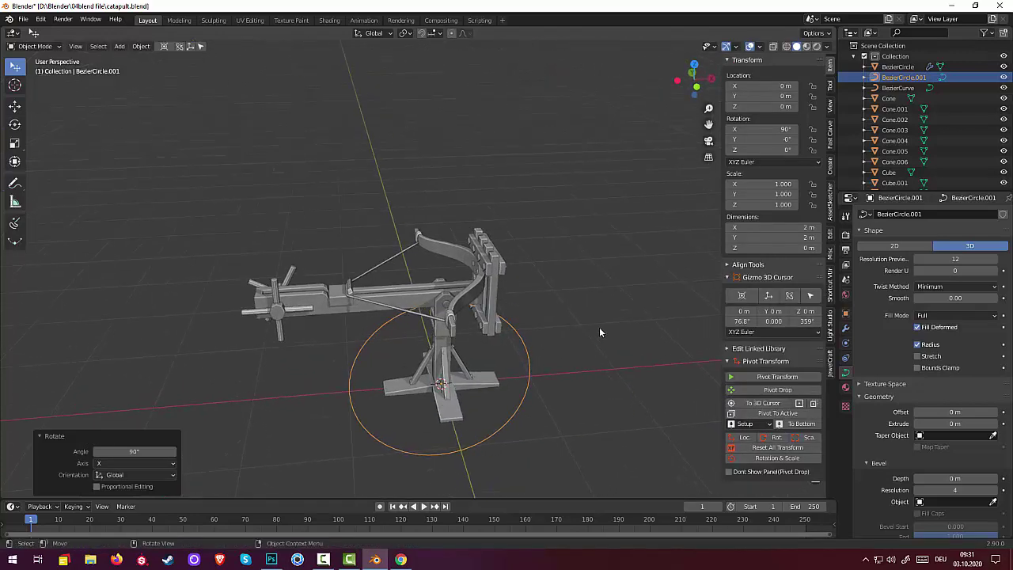
Shrink the circle to 0.112 scale and lift it along Z to about 1.3 m
key(s)
key(Return)
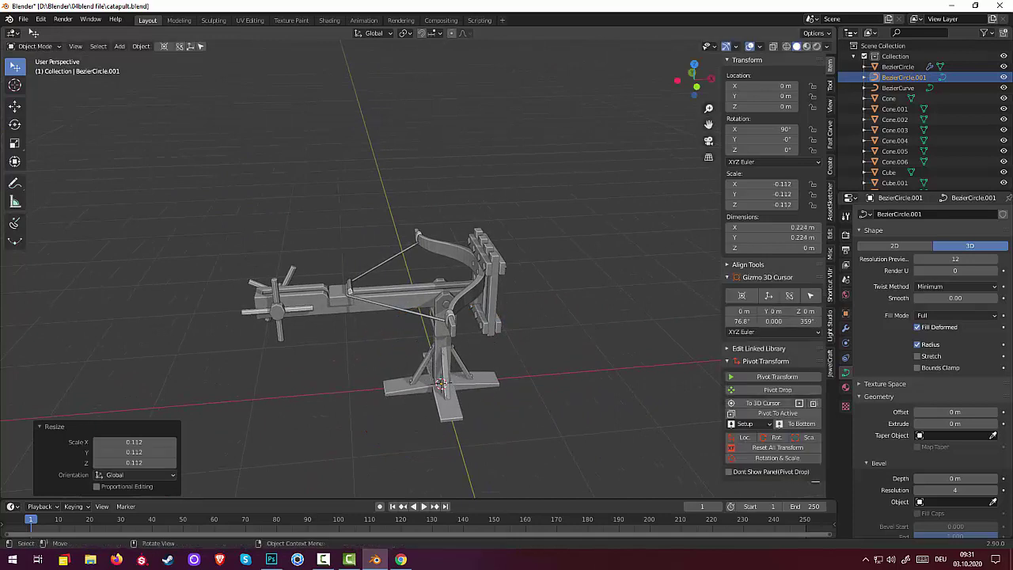
key(g)
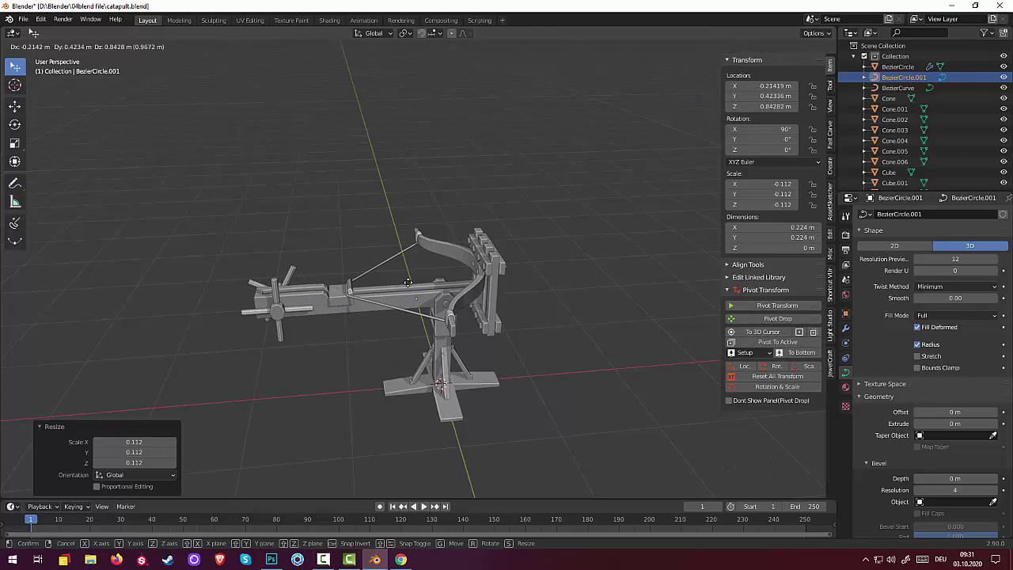
key(z)
click(405, 260)
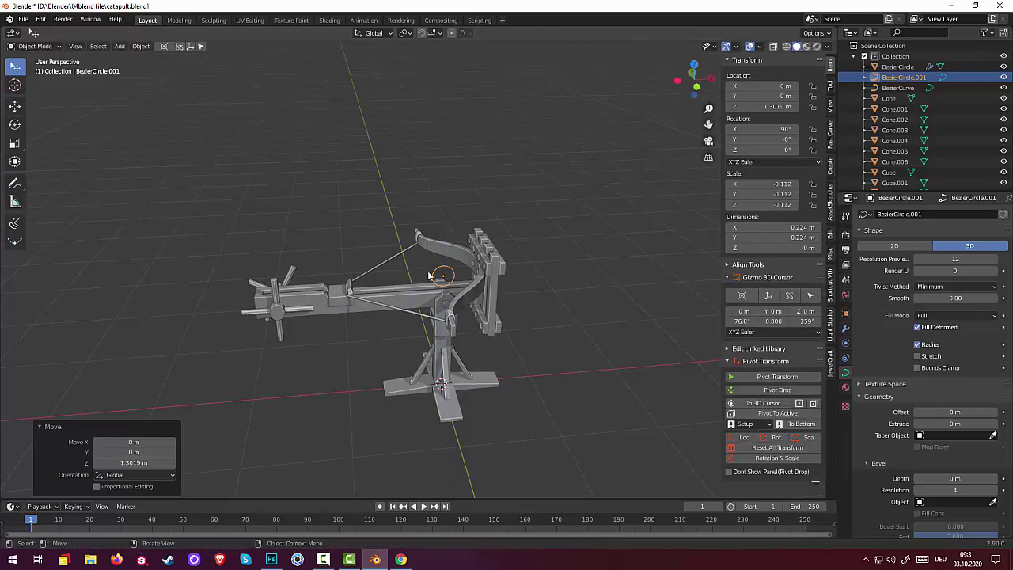
mouse_move(405, 259)
middle_down()
mouse_move(472, 298)
mouse_move(444, 276)
middle_up()
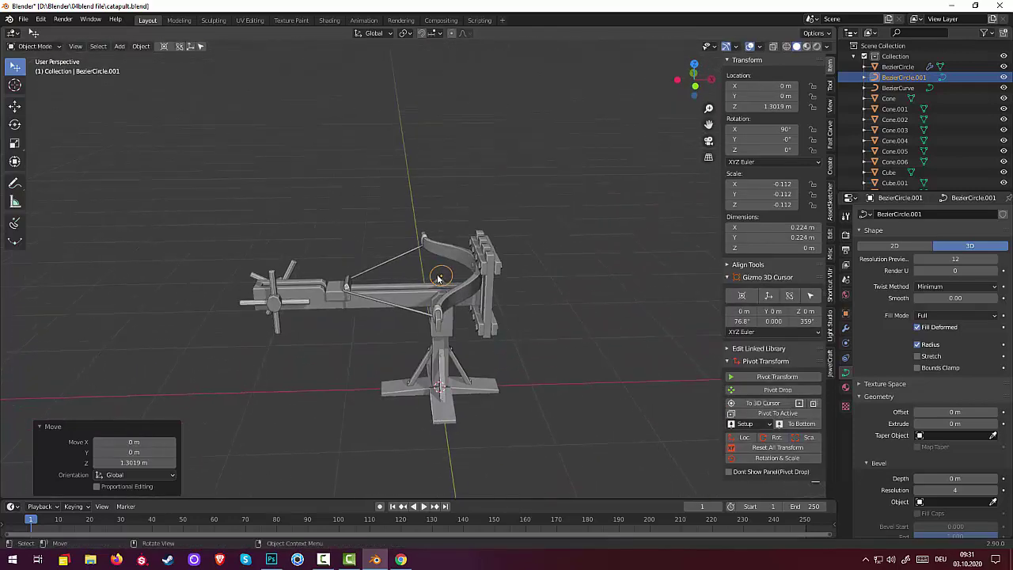
In front view, move the circle left beside the wheel at X -1.6134 m
key(KP_3)
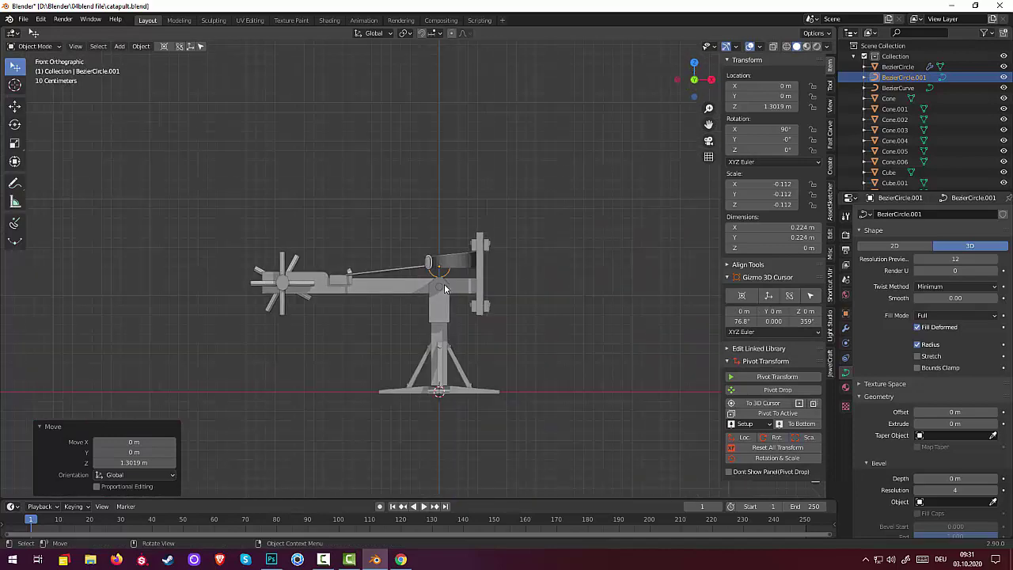
key(KP_1)
key(g)
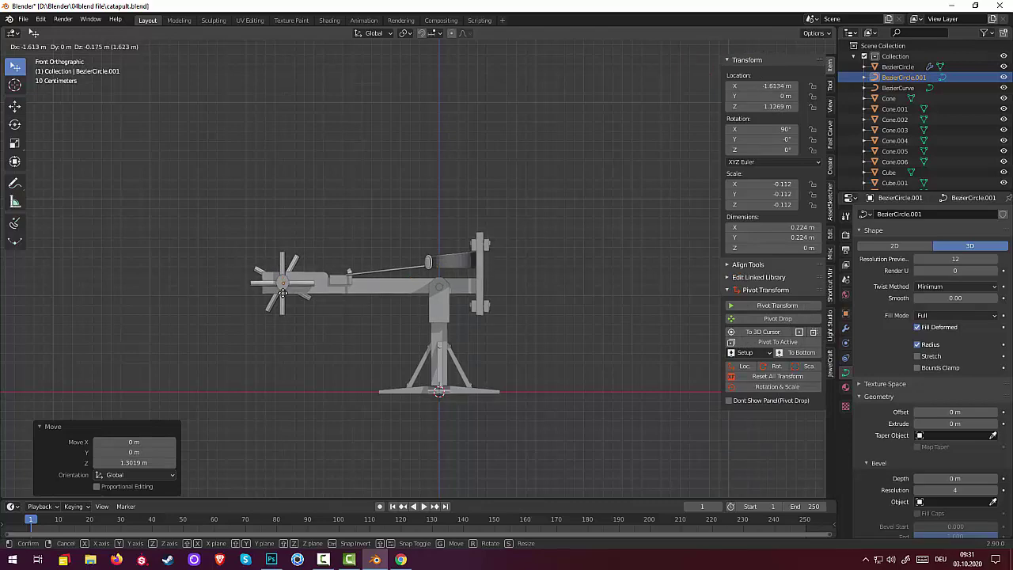
click(282, 293)
Scale the circle down twice to 0.073, about 0.141 m across
key(s)
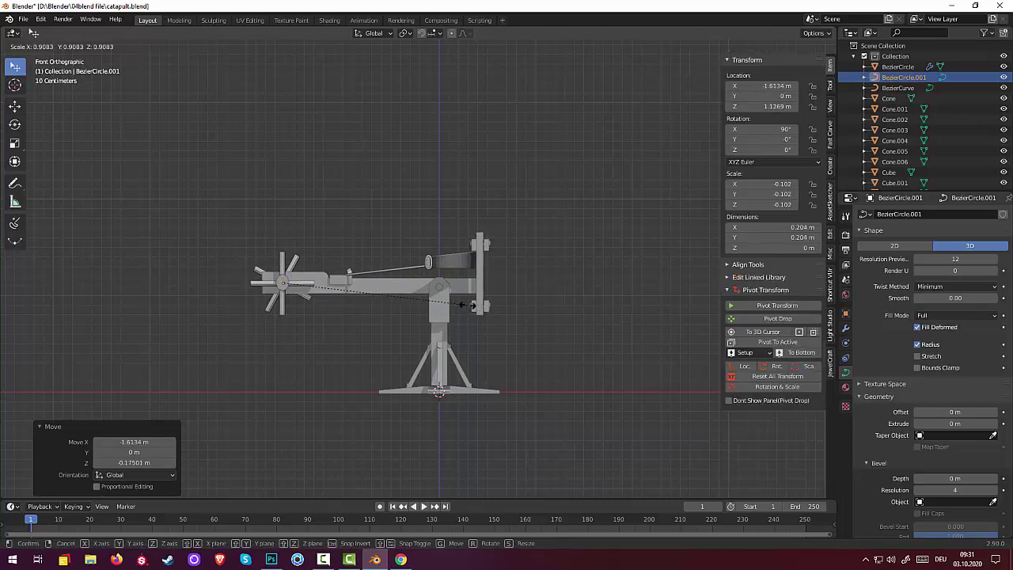
click(455, 307)
mouse_move(454, 307)
middle_down()
mouse_move(379, 330)
mouse_move(392, 232)
middle_up()
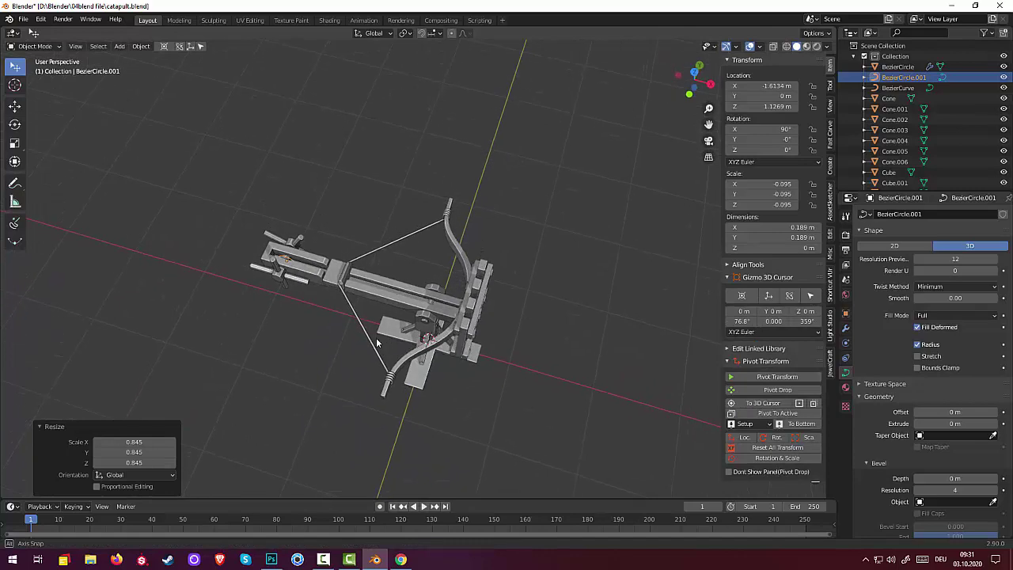
scroll(392, 232, up, 4)
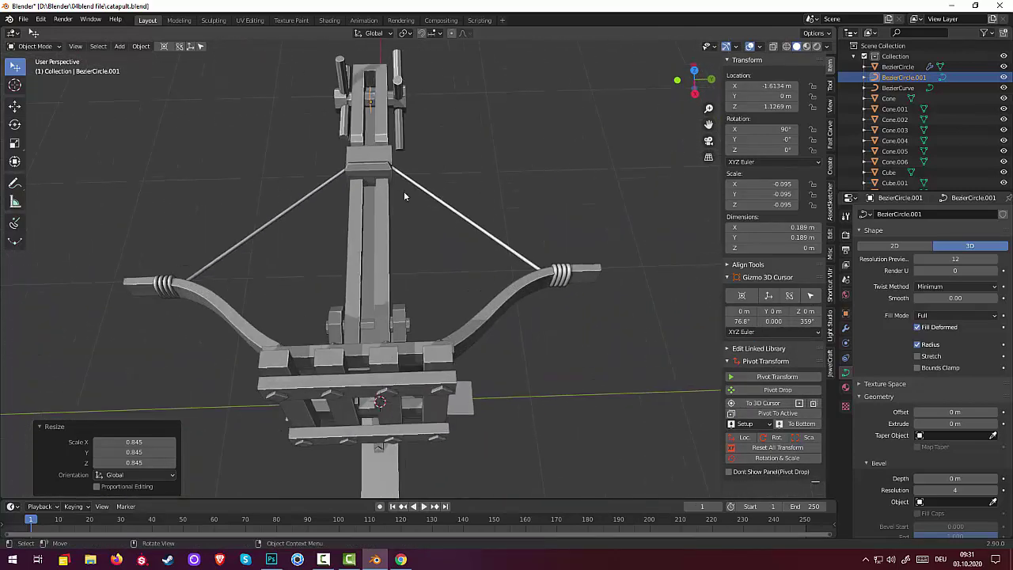
key(s)
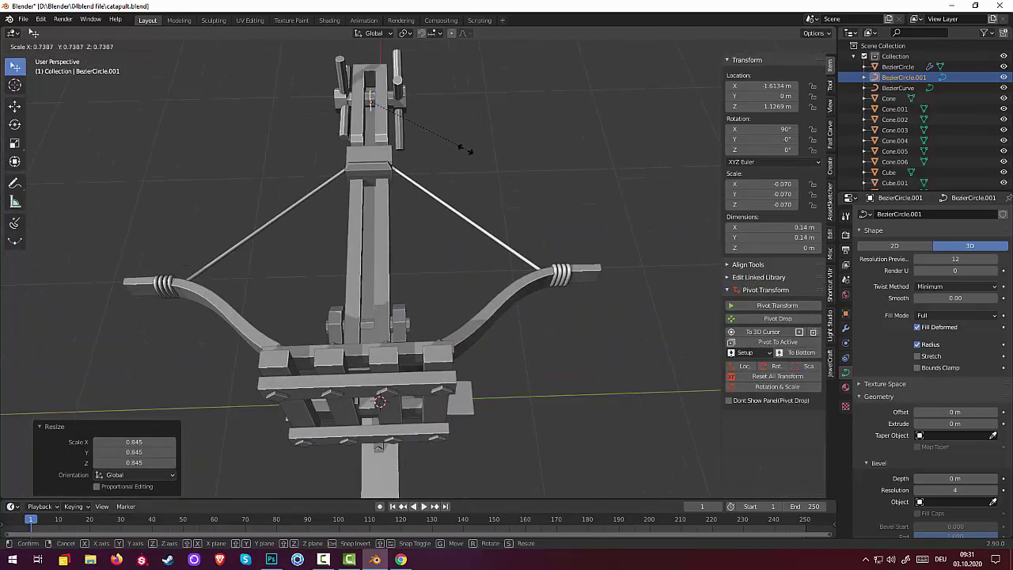
click(472, 139)
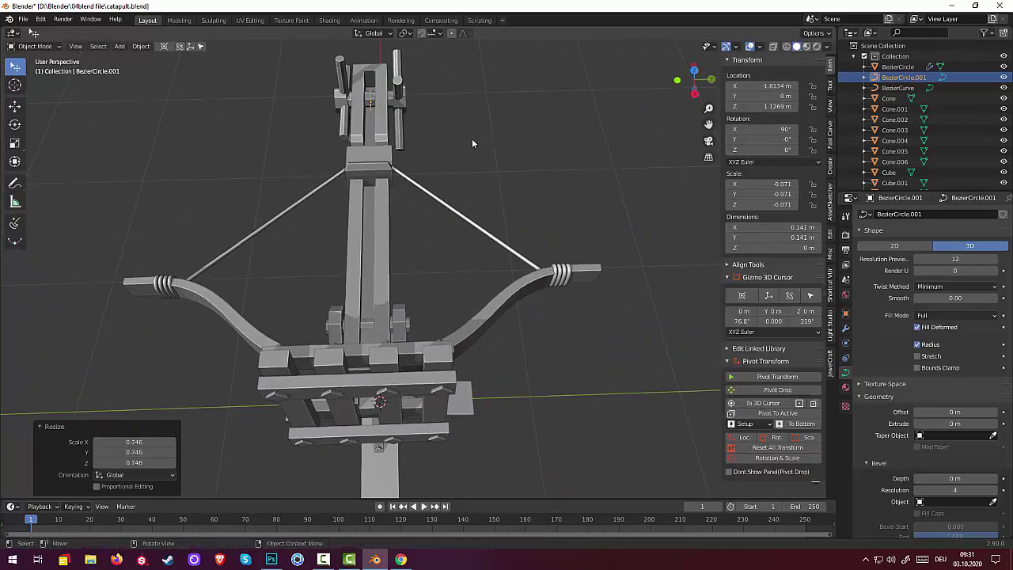
mouse_move(472, 138)
middle_down()
mouse_move(367, 181)
mouse_move(607, 347)
middle_up()
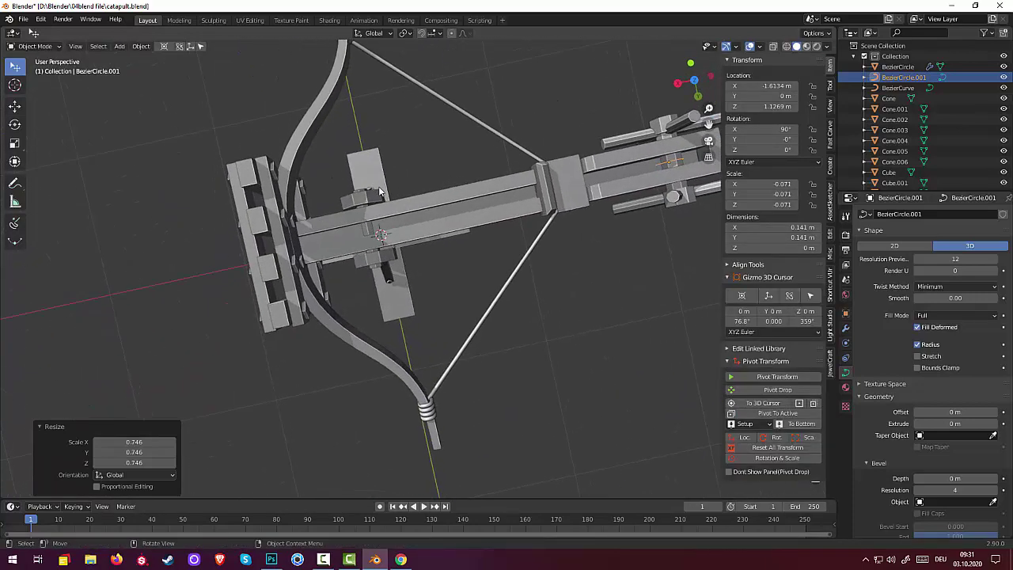
In top view, move the circle into the stock's rear groove at Y -0.029 m
key(KP_7)
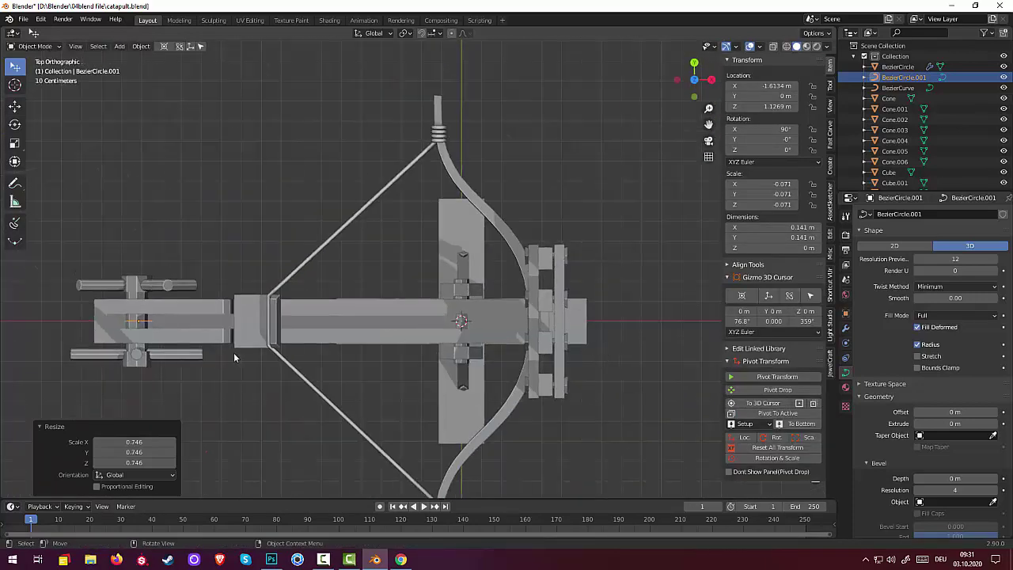
middle_drag(254, 388, 231, 331)
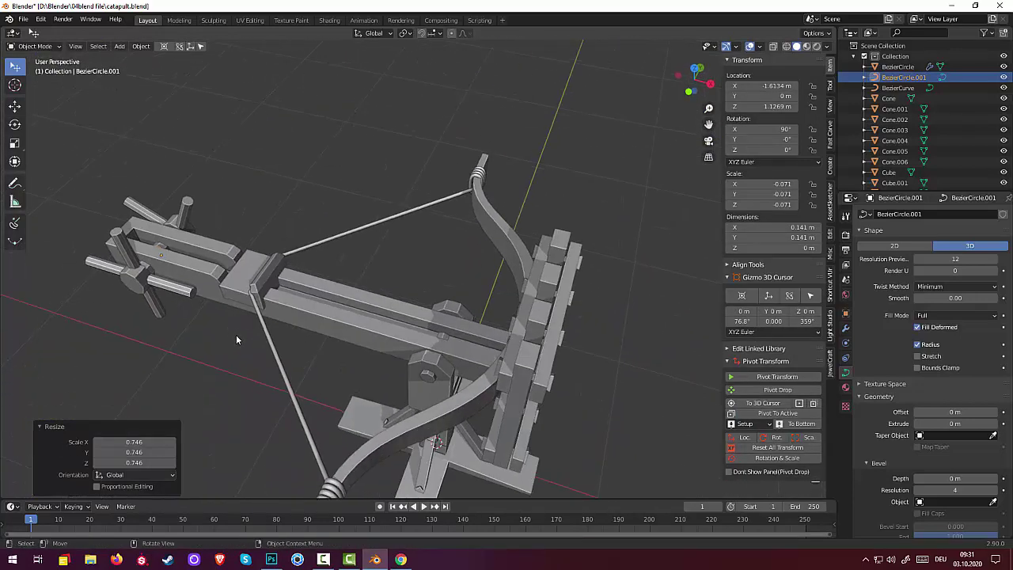
key(KP_7)
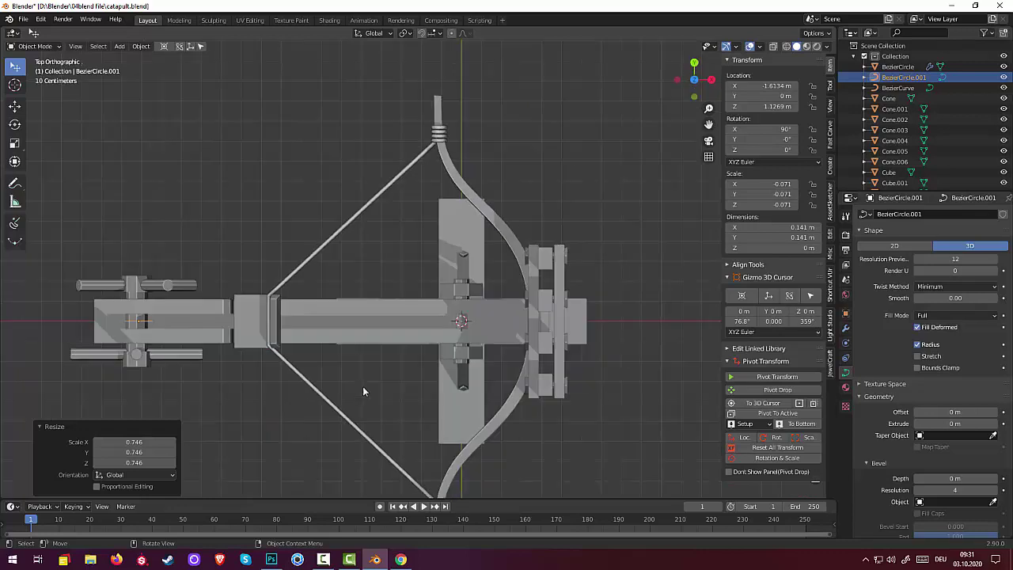
mouse_move(364, 375)
shift+middle_down()
mouse_move(554, 413)
mouse_move(621, 323)
shift+middle_up()
scroll(509, 326, up, 2)
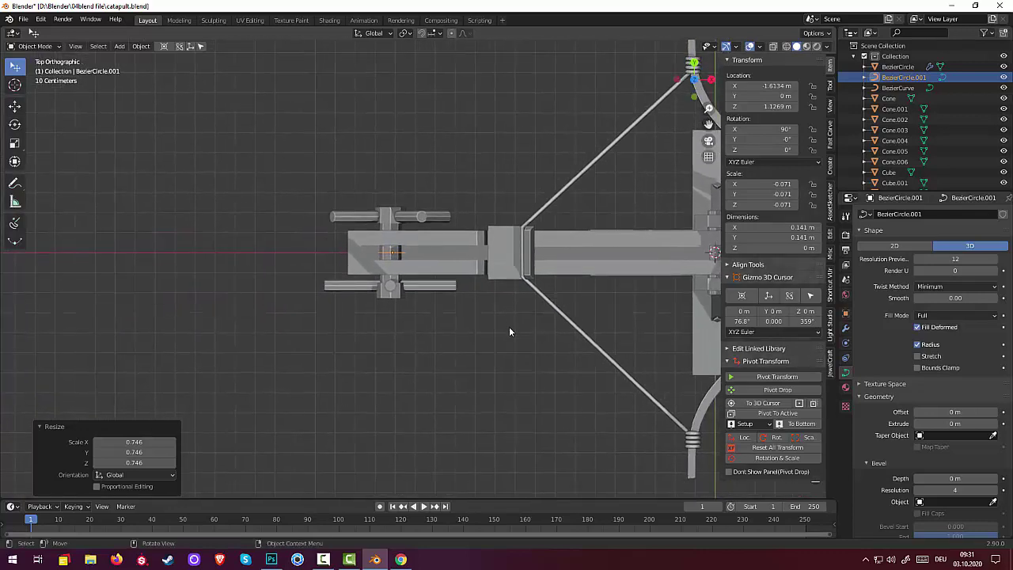
scroll(508, 317, up, 3)
click(390, 237)
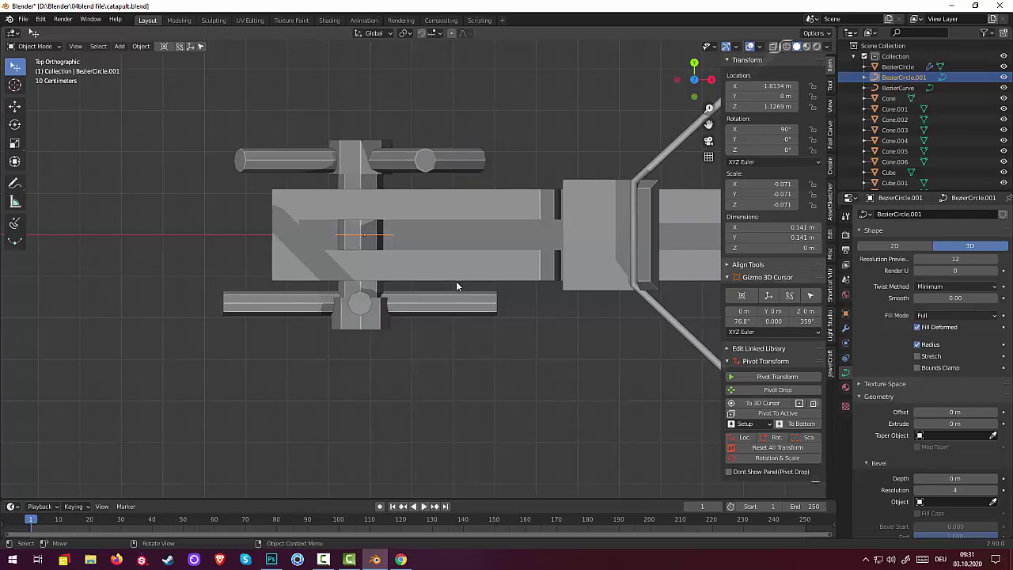
key(g)
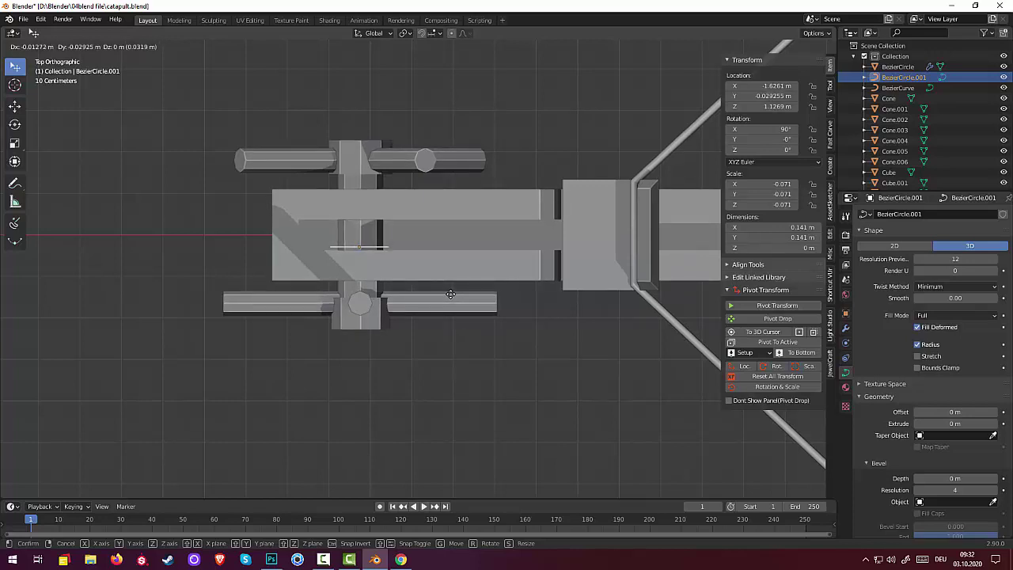
click(456, 299)
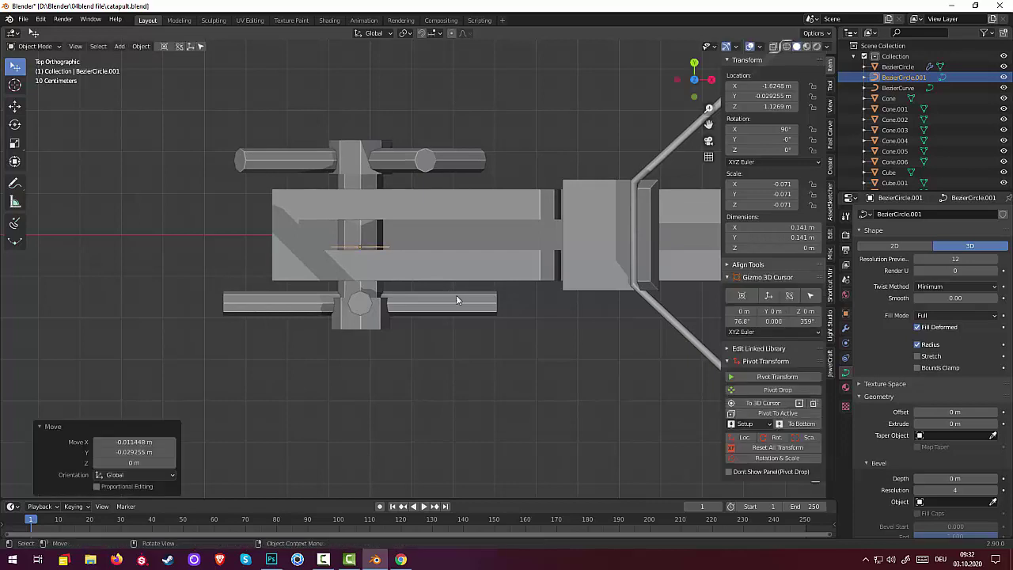
Shrink the circle by about 0.858 to 0.061 scale and add a small bevel depth
key(s)
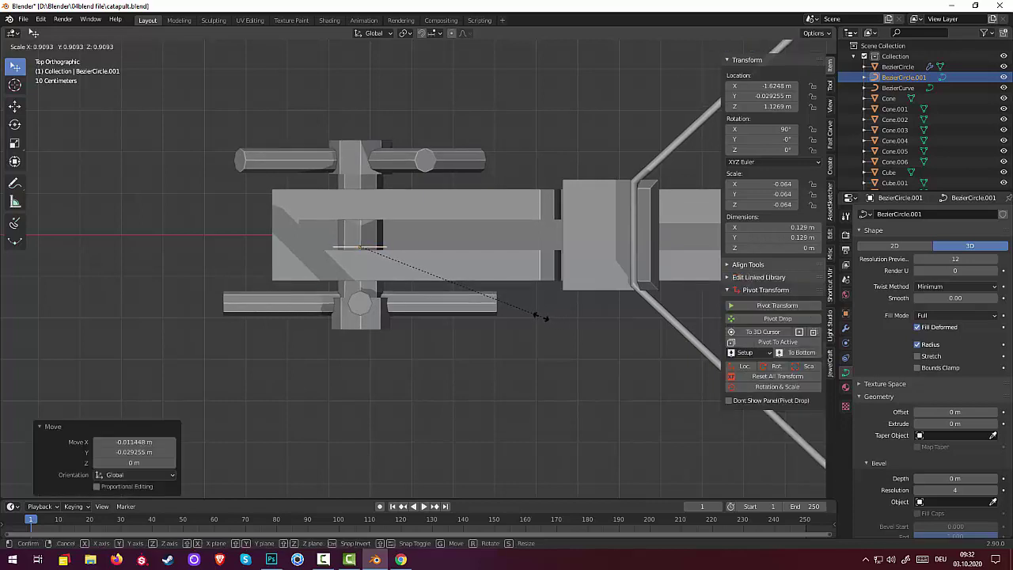
click(530, 315)
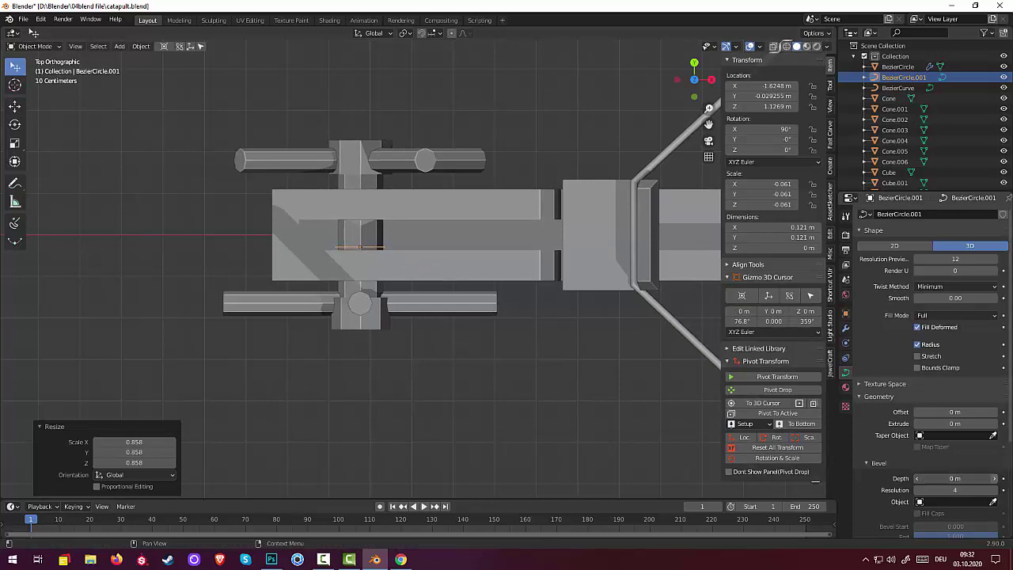
click(994, 479)
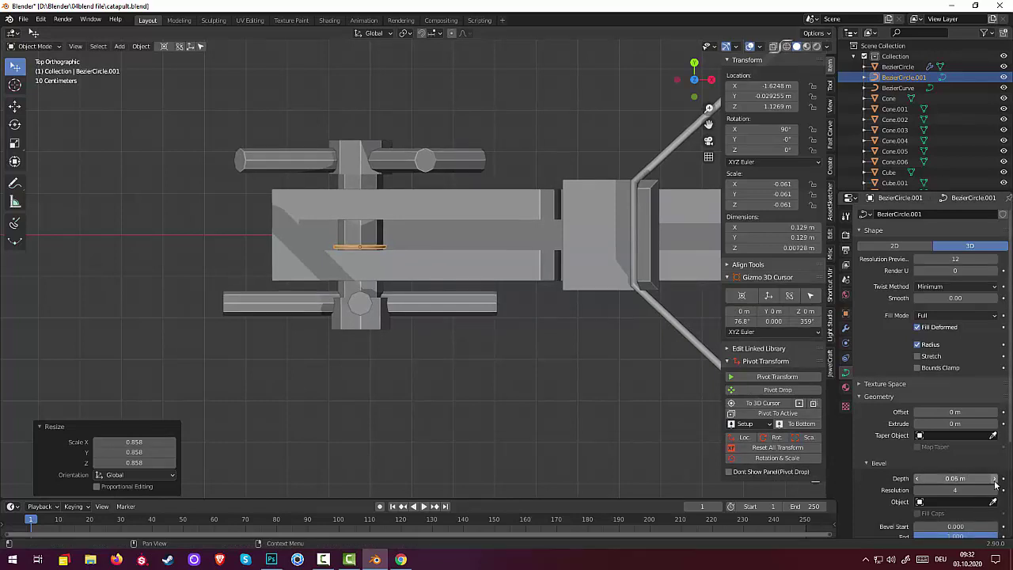
Raise the ring's Bevel Depth up to 0.21 m, then lower it to settle at 0.12 m
drag(996, 479, 1004, 480)
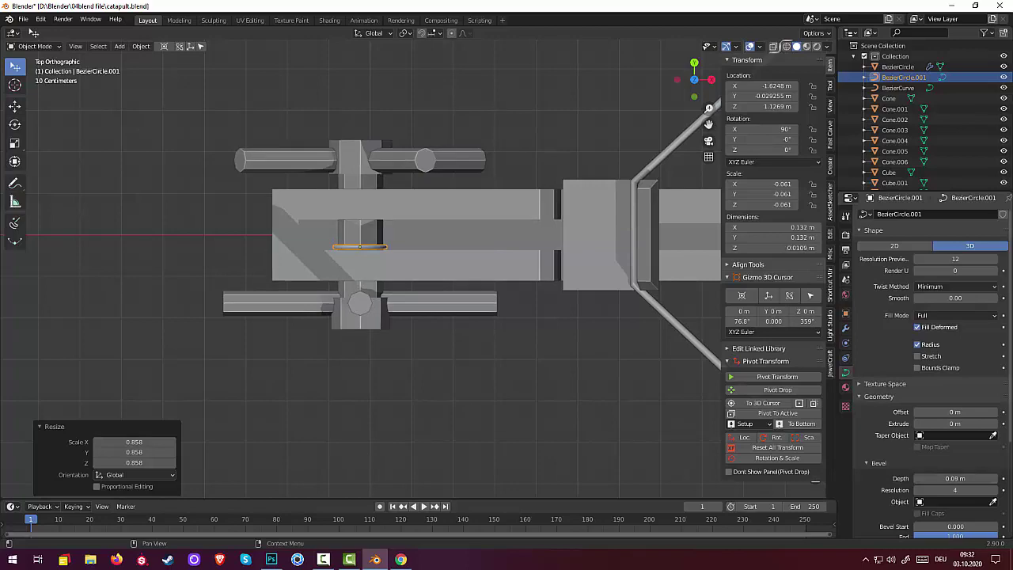
mouse_move(670, 396)
middle_down()
mouse_move(556, 382)
mouse_move(545, 285)
mouse_move(570, 272)
mouse_move(647, 337)
mouse_move(766, 386)
mouse_move(776, 376)
middle_up()
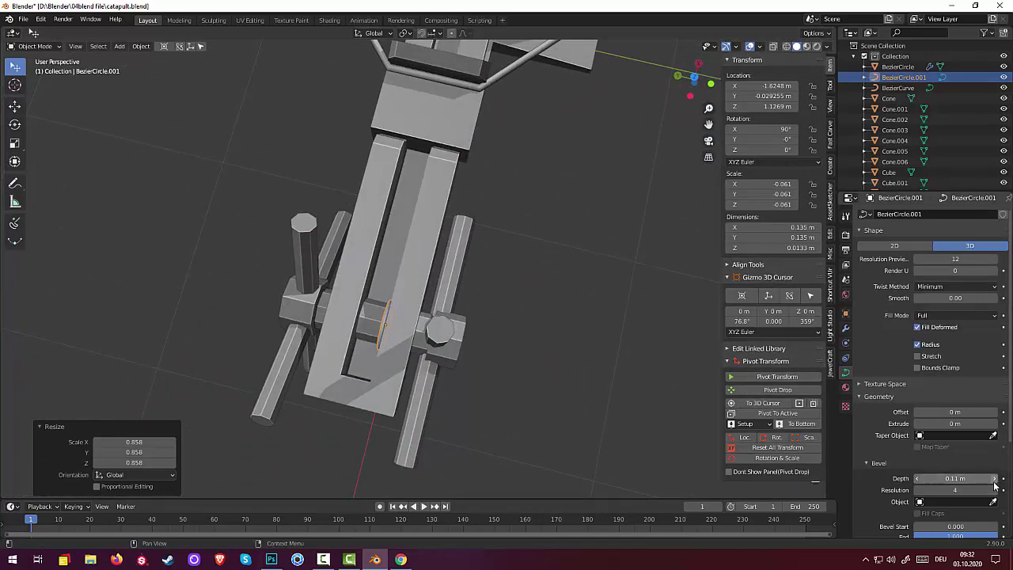
click(996, 479)
click(996, 479)
click(996, 479)
click(996, 479)
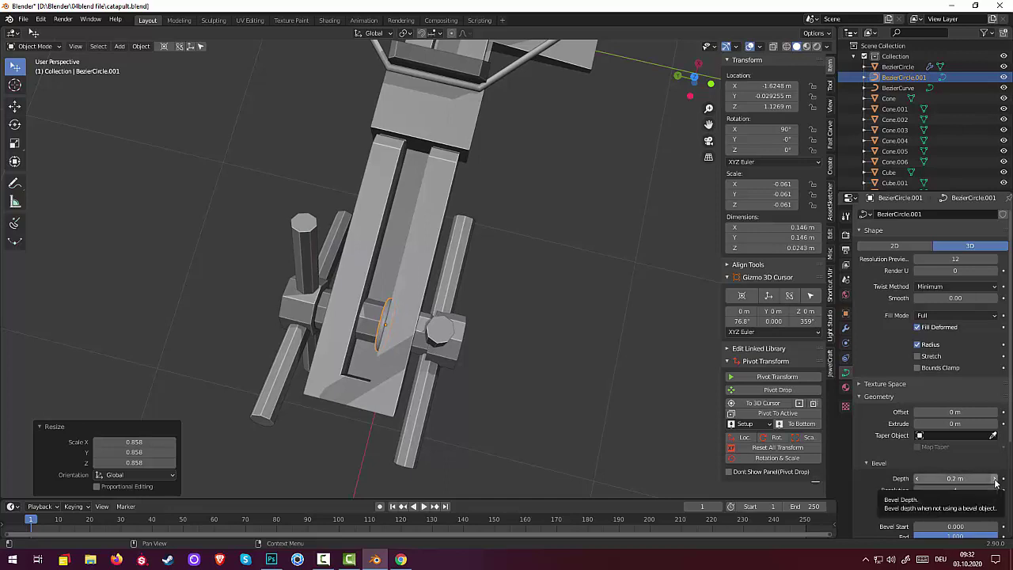
middle_drag(610, 394, 626, 391)
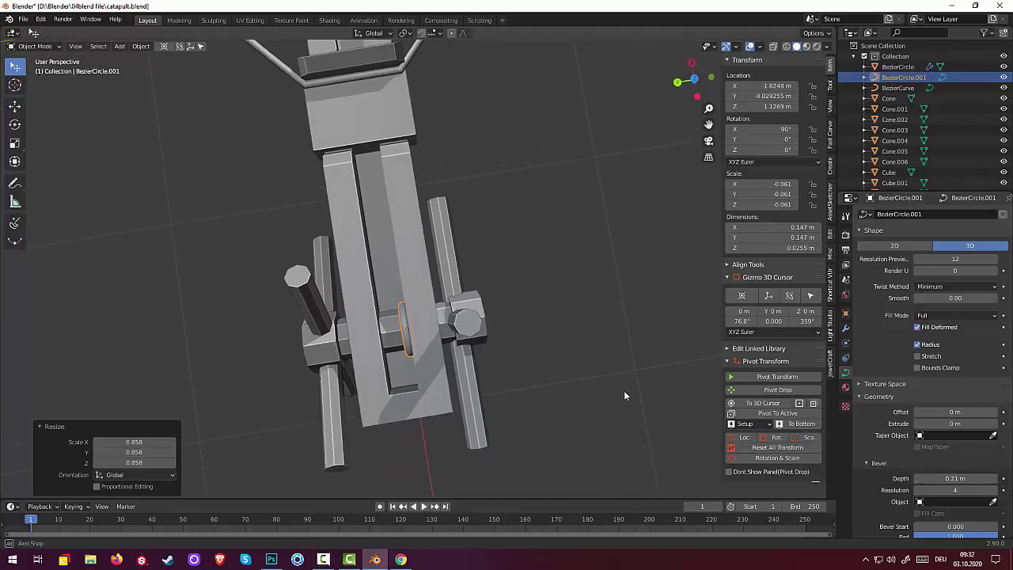
click(918, 479)
click(917, 479)
click(917, 479)
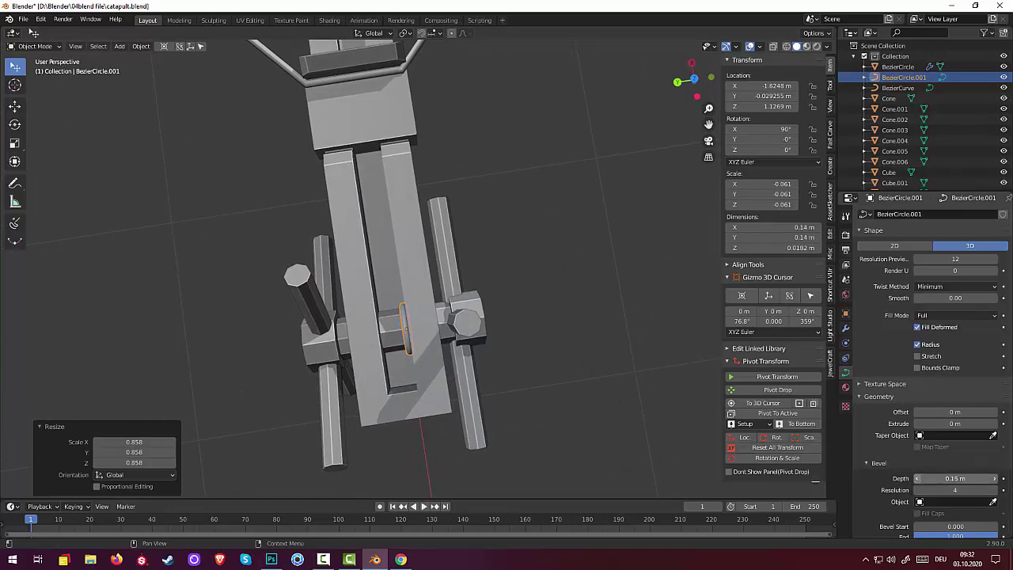
click(917, 479)
click(918, 478)
click(918, 479)
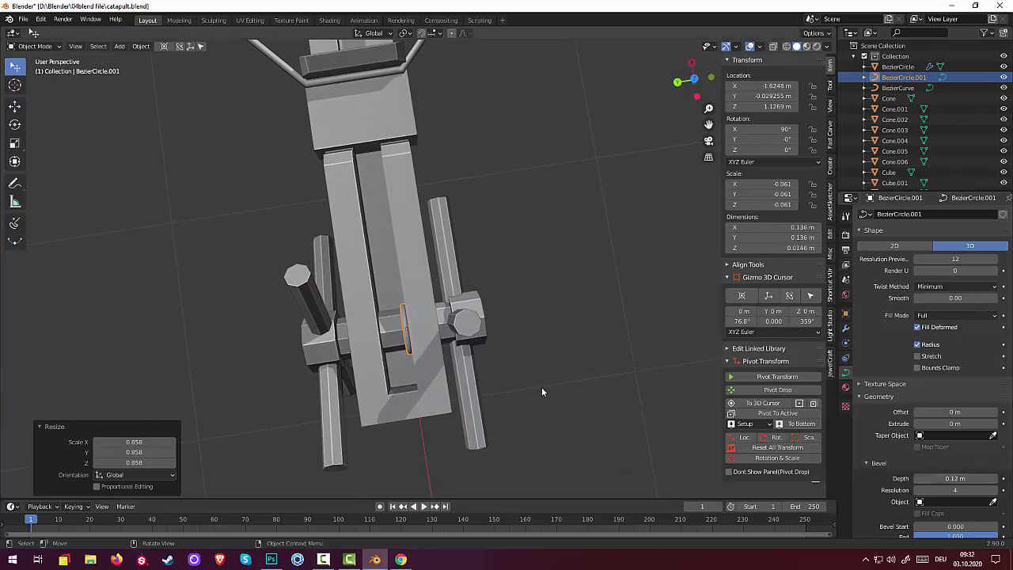
Slide the ring along Y, reset all its transforms, and start adding a modifier
key(g)
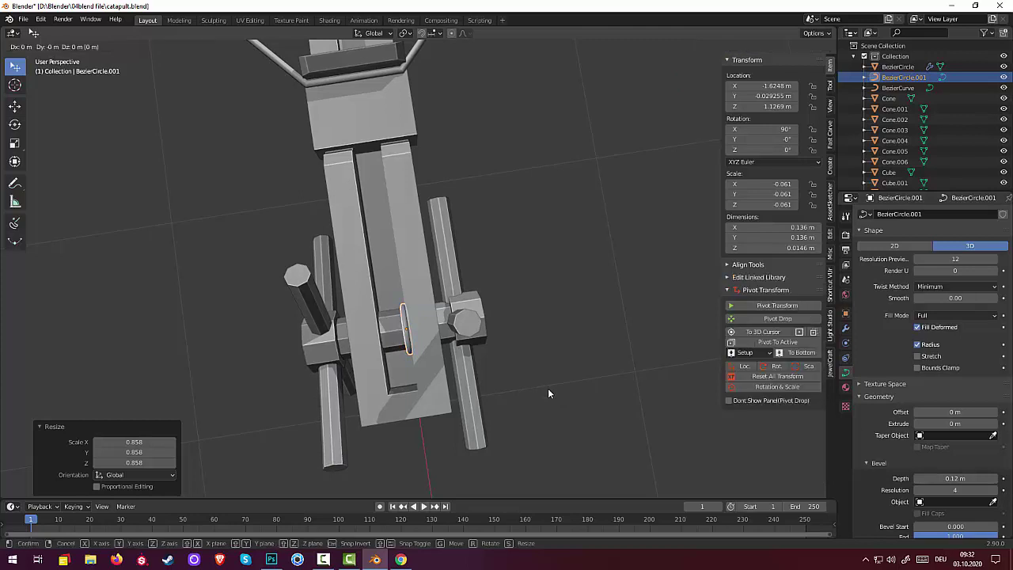
key(y)
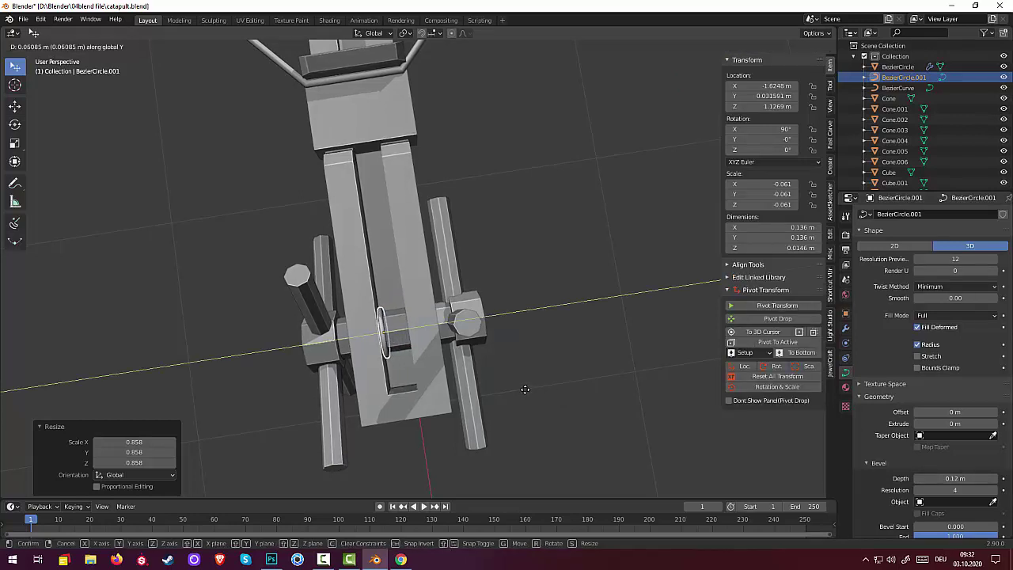
click(527, 390)
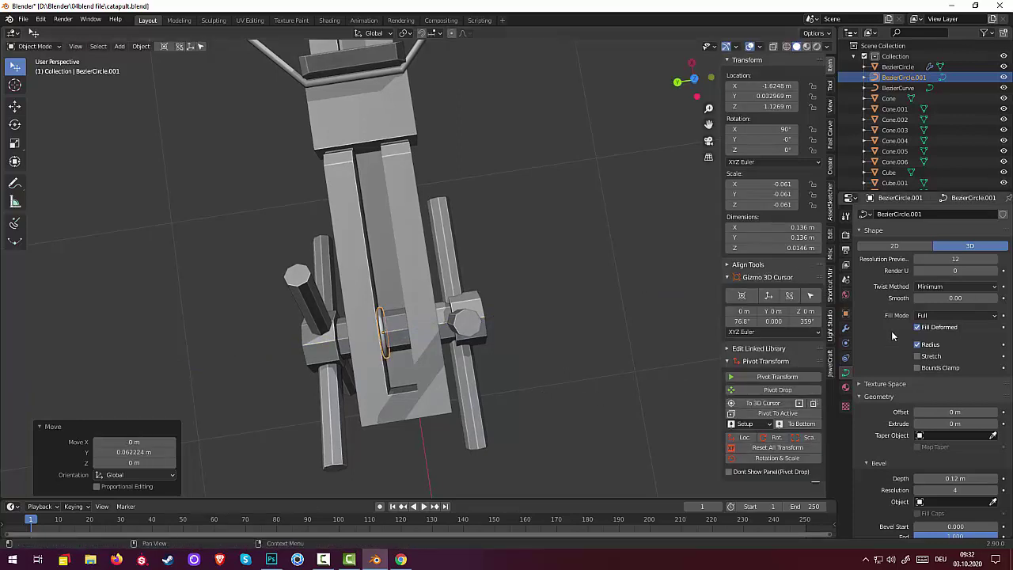
click(778, 447)
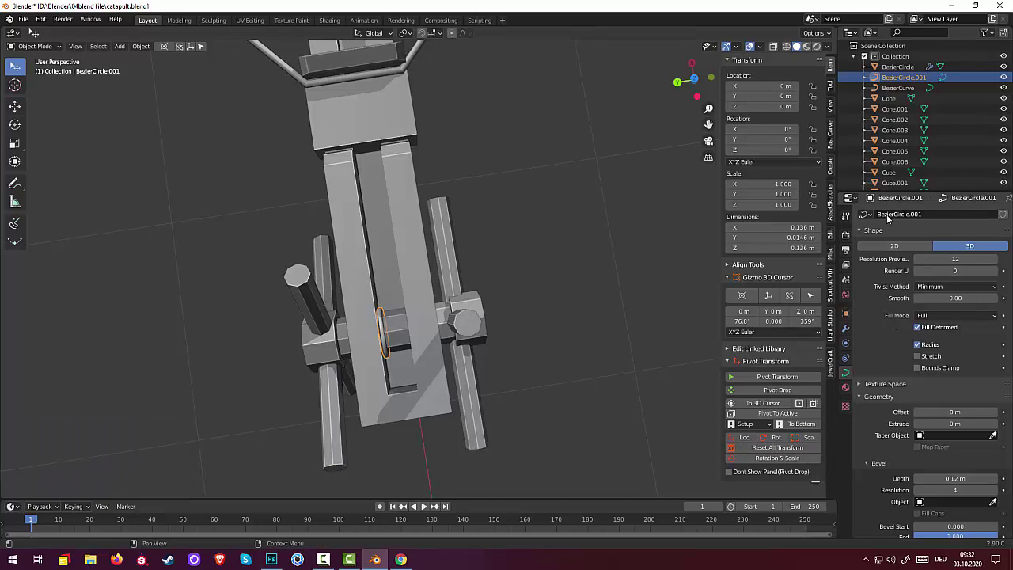
click(846, 327)
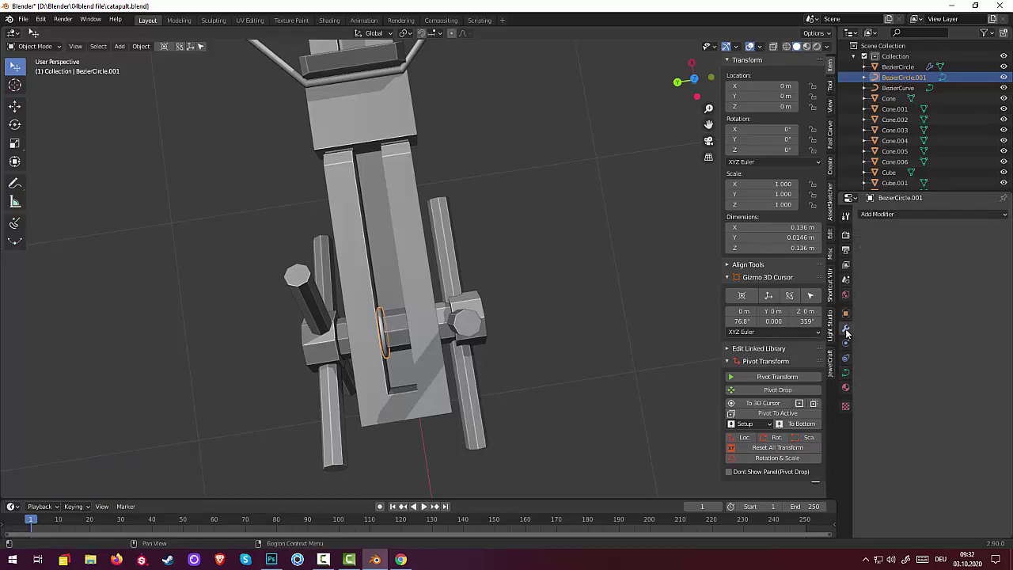
click(883, 213)
Add an Array modifier with relative offset X 0 and Y -1
click(833, 239)
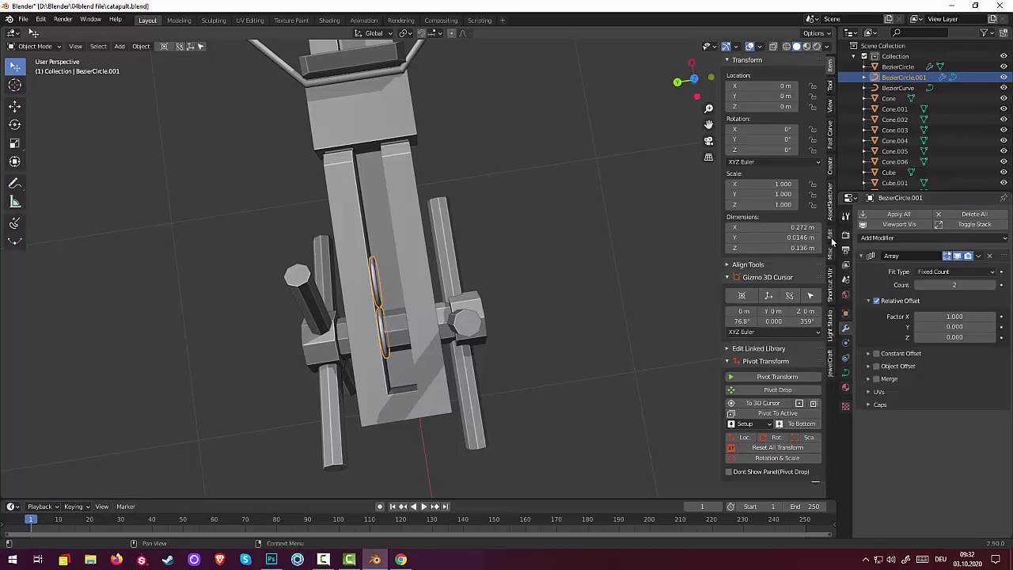
click(958, 327)
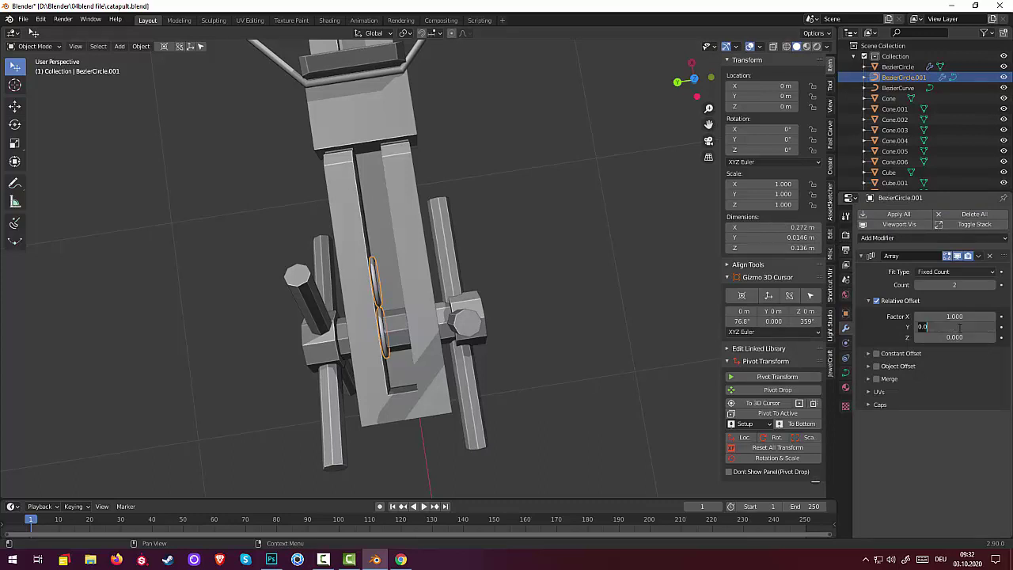
text(1)
key(Return)
click(961, 317)
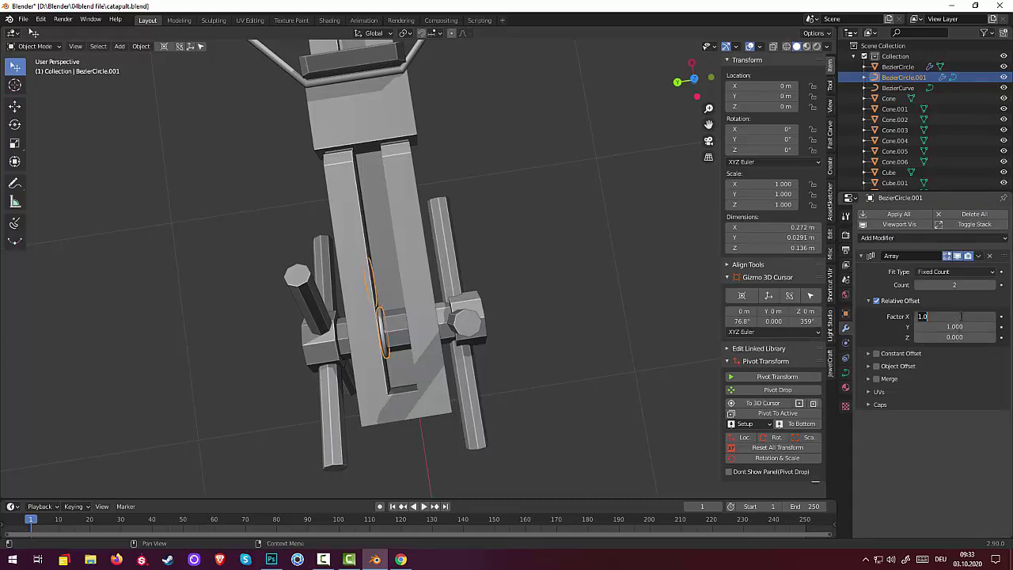
text(0)
key(Return)
click(940, 327)
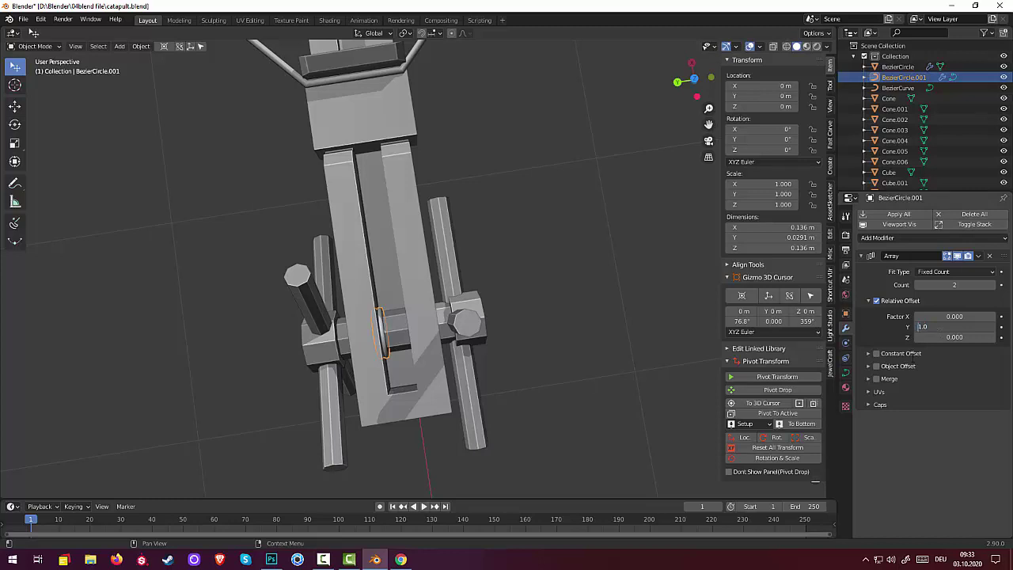
text(-)
key(Return)
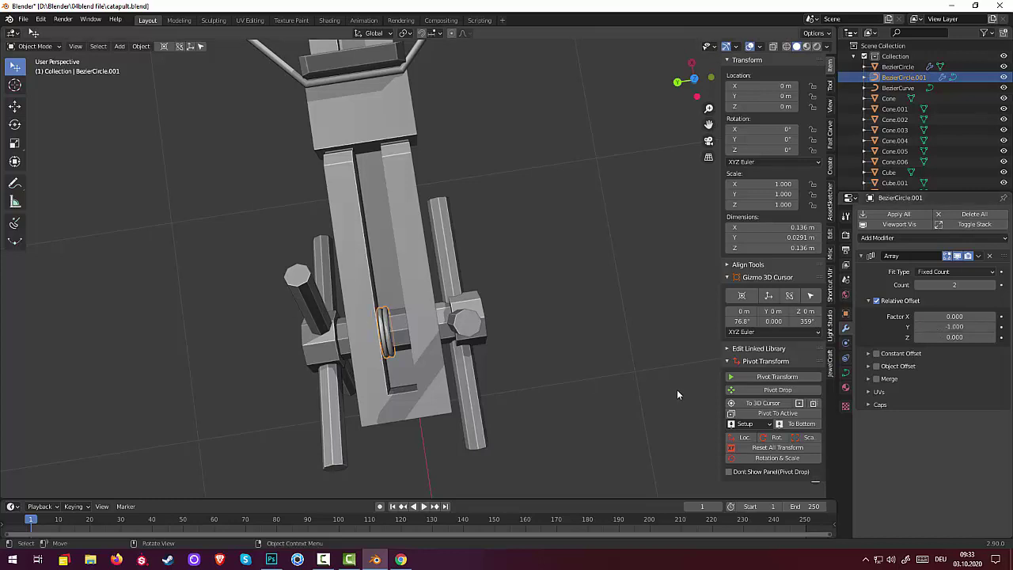
Raise the array count to 5 and deselect to view the stacked spring
click(994, 287)
click(994, 286)
click(994, 287)
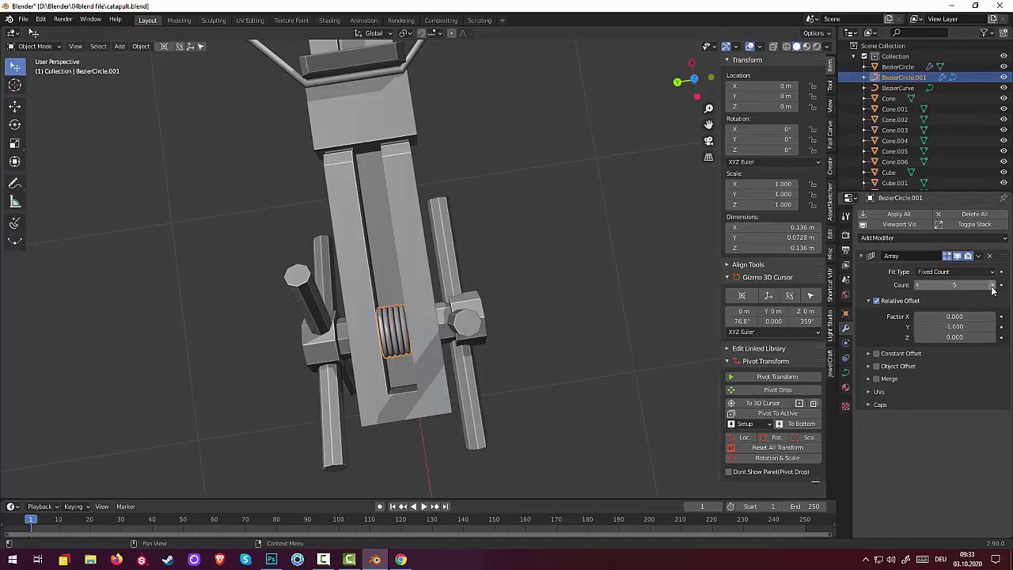
click(624, 359)
mouse_move(626, 357)
middle_down()
mouse_move(571, 371)
mouse_move(481, 336)
mouse_move(489, 313)
mouse_move(585, 316)
mouse_move(643, 291)
mouse_move(461, 345)
mouse_move(346, 338)
mouse_move(279, 361)
mouse_move(181, 328)
mouse_move(173, 315)
mouse_move(212, 285)
middle_up()
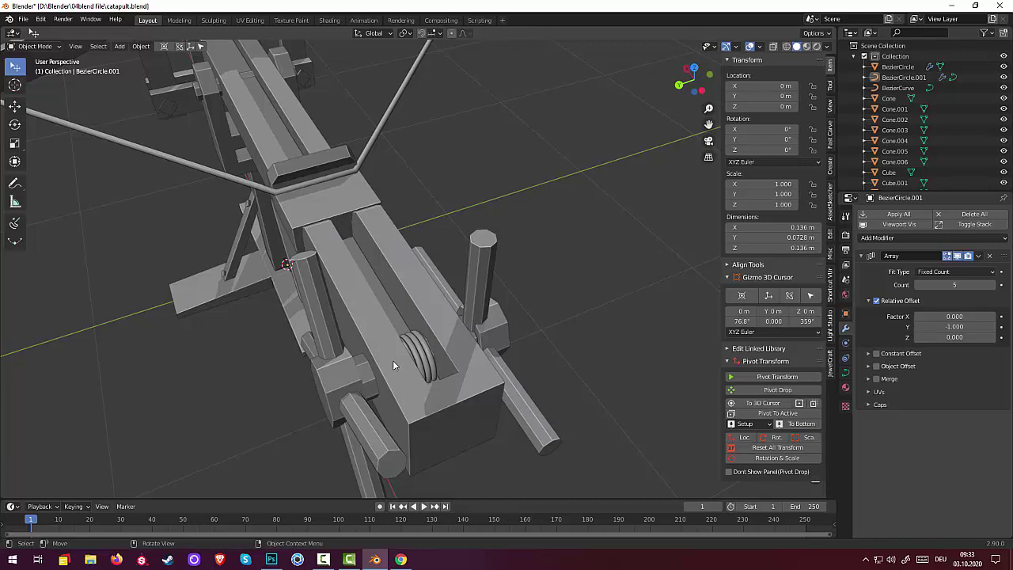
With the curve draw tool in top view, draw a line from the spring to the front block
scroll(393, 302, down, 2)
scroll(391, 303, down, 2)
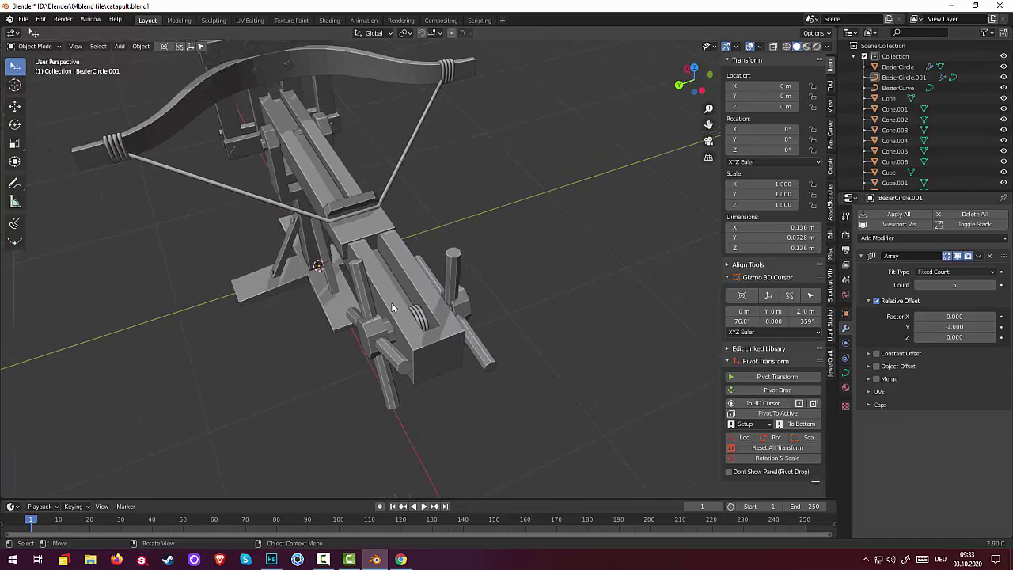
mouse_move(391, 302)
middle_down()
mouse_move(380, 319)
mouse_move(273, 332)
mouse_move(233, 352)
mouse_move(236, 366)
mouse_move(254, 357)
mouse_move(0, 304)
middle_up()
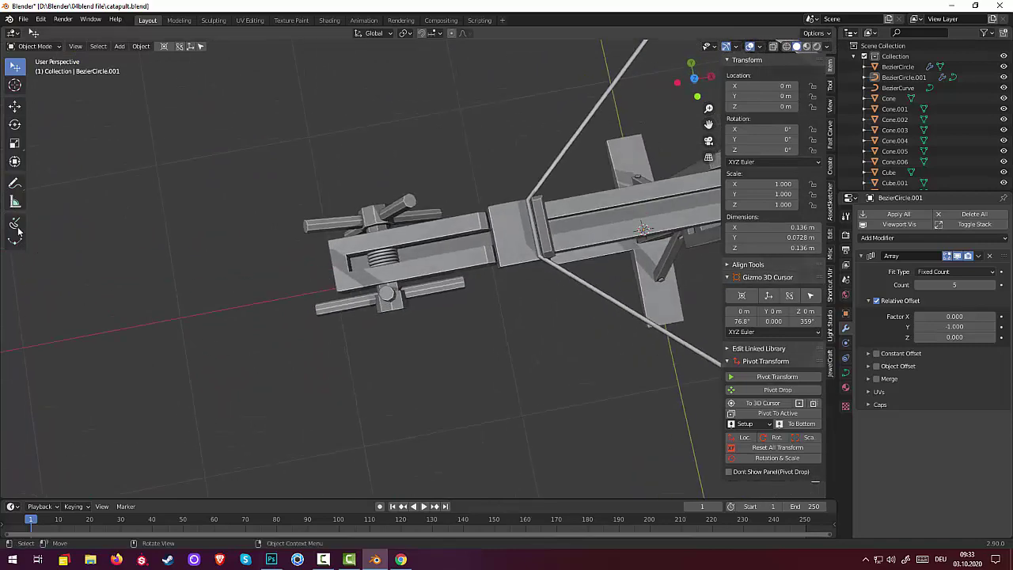
click(17, 226)
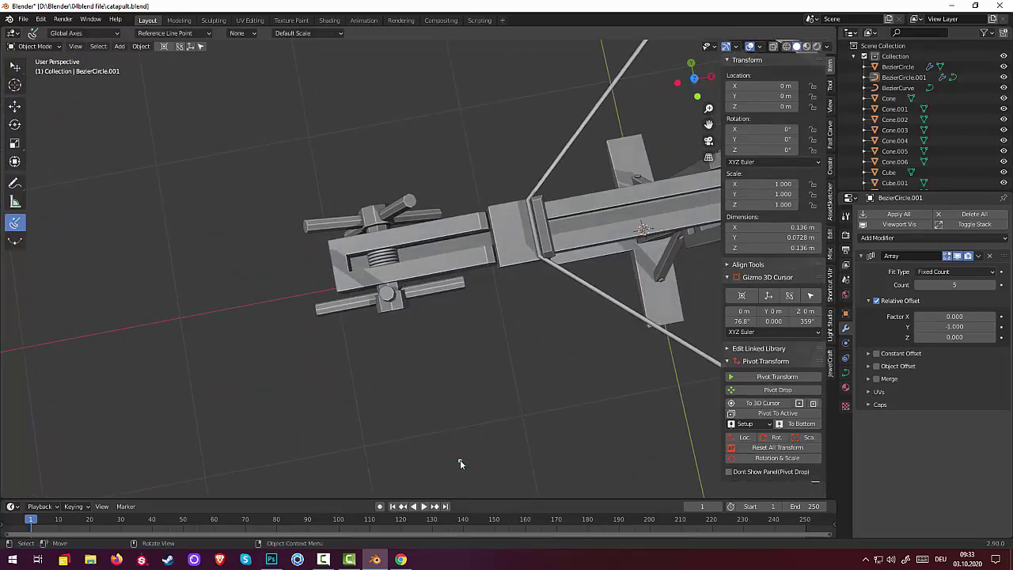
key(KP_7)
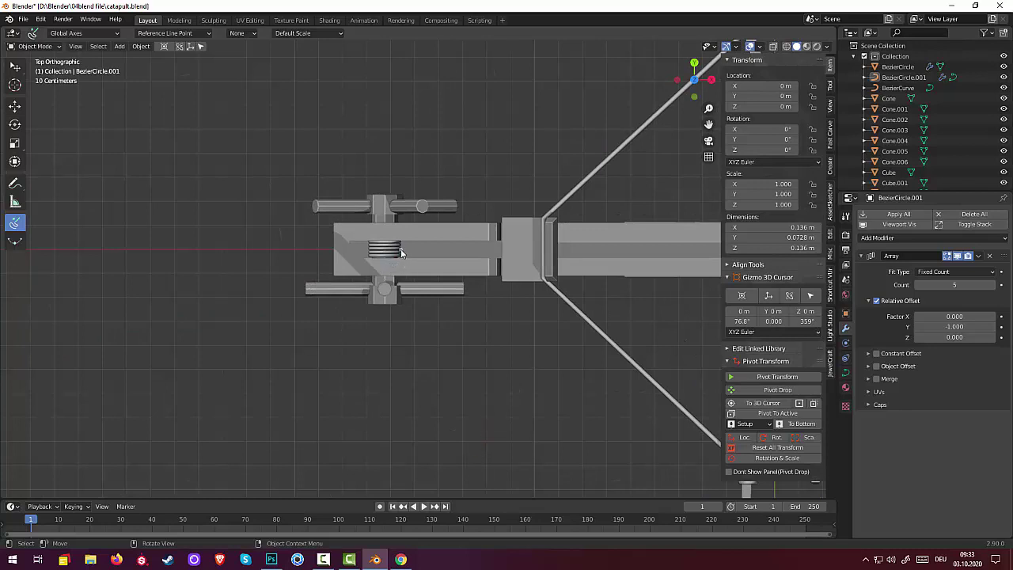
drag(400, 250, 506, 252)
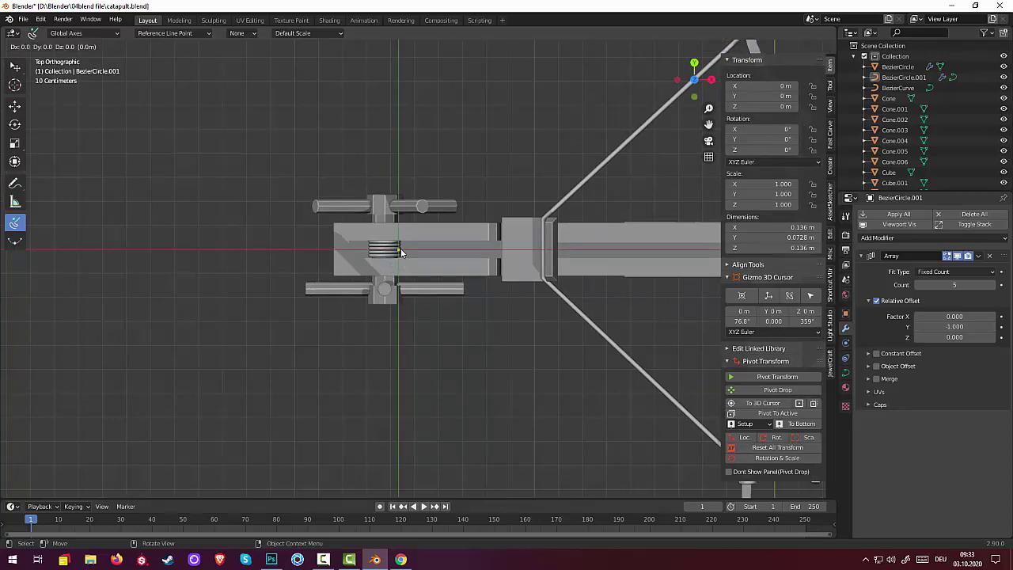
click(504, 247)
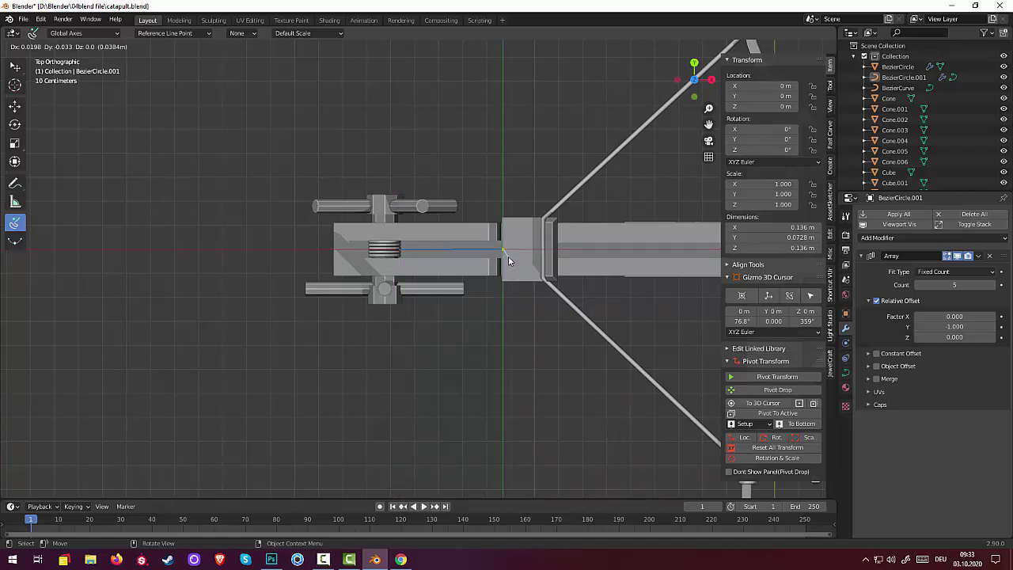
click(508, 258)
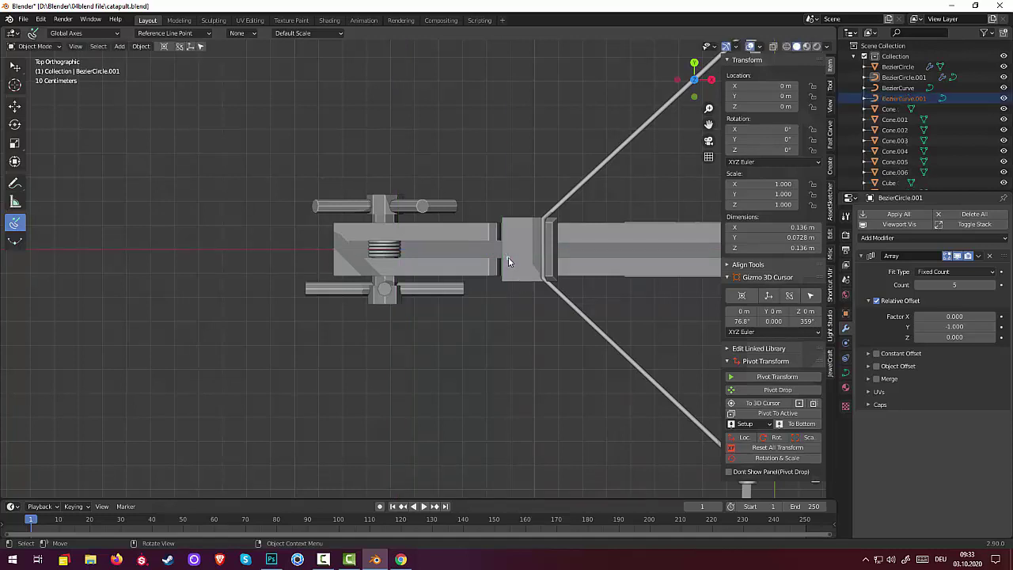
Undo that attempt and redraw the straight curve from the spring to the front block
key(ctrl+z)
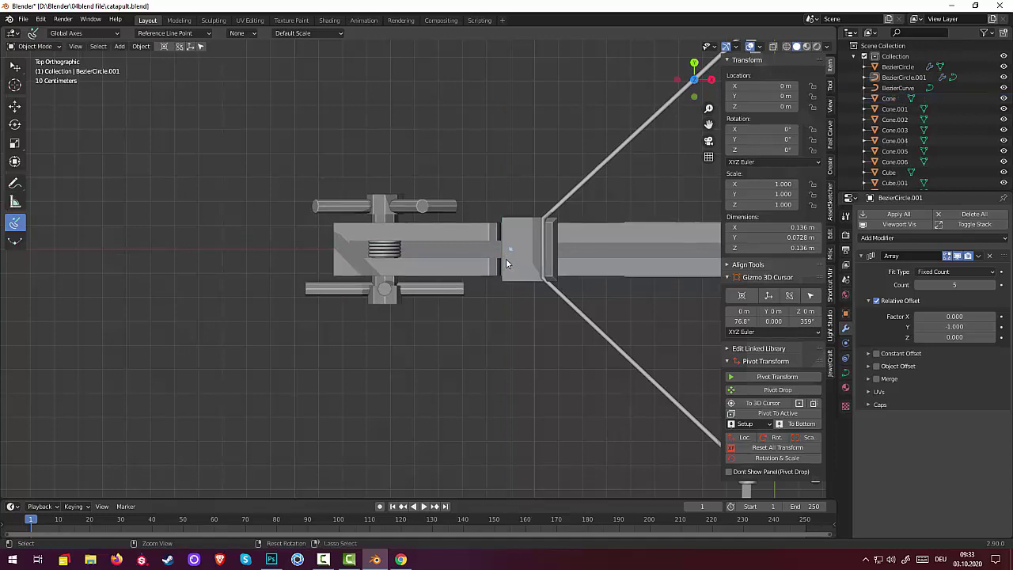
key(ctrl+z)
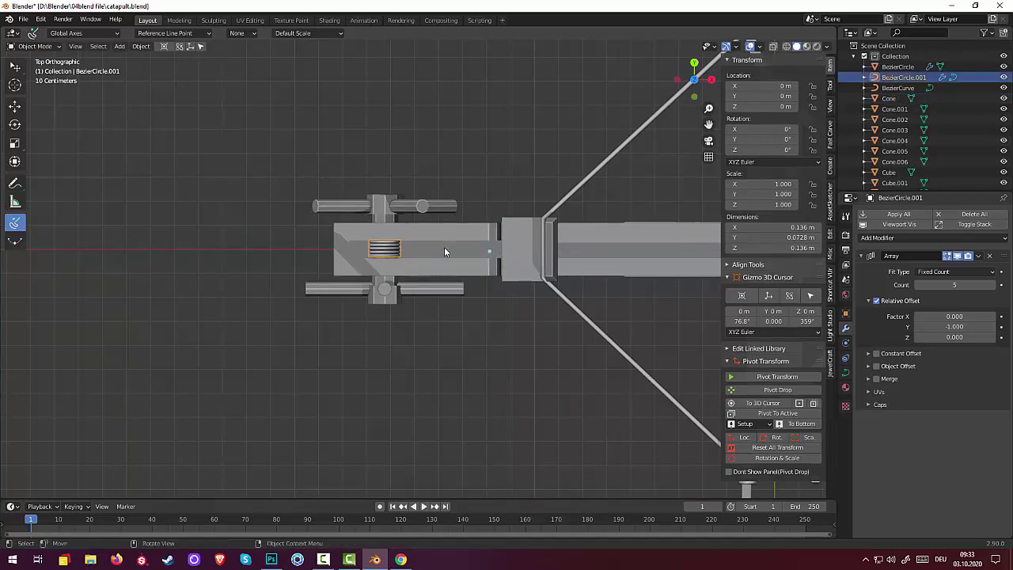
drag(398, 250, 502, 252)
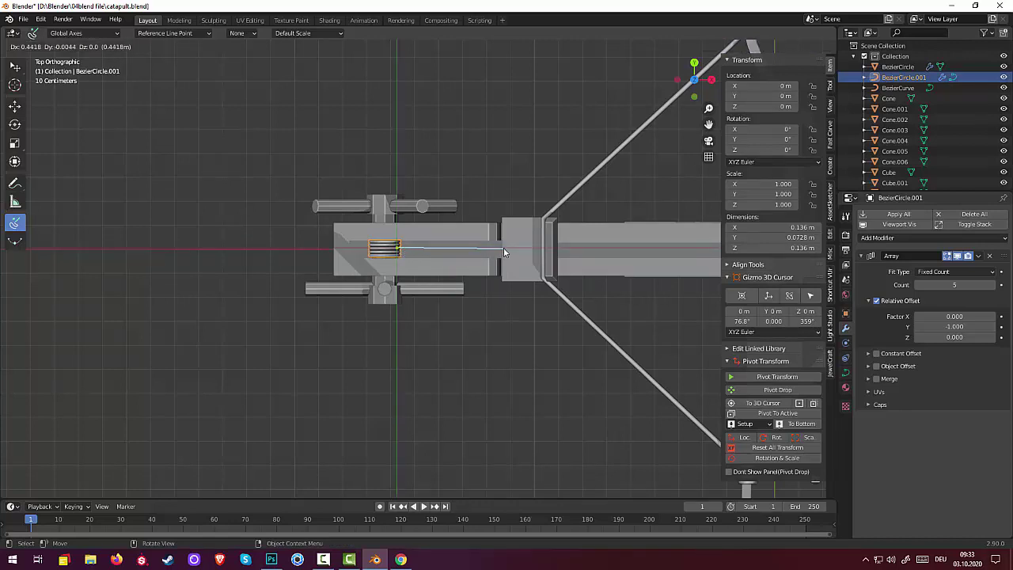
drag(503, 247, 510, 248)
click(509, 247)
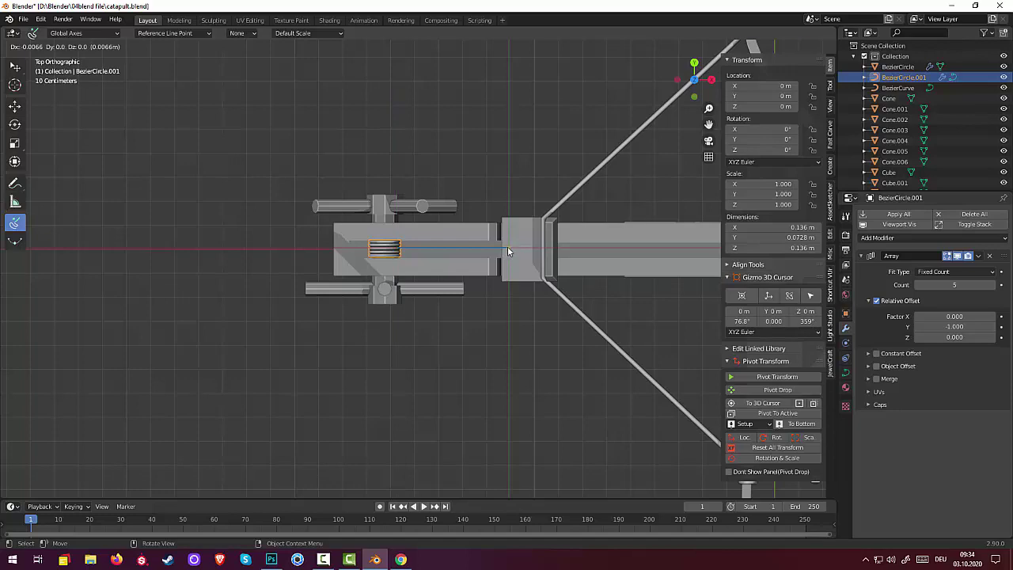
click(508, 246)
mouse_move(505, 252)
middle_down()
mouse_move(515, 266)
mouse_move(514, 254)
mouse_move(507, 261)
middle_up()
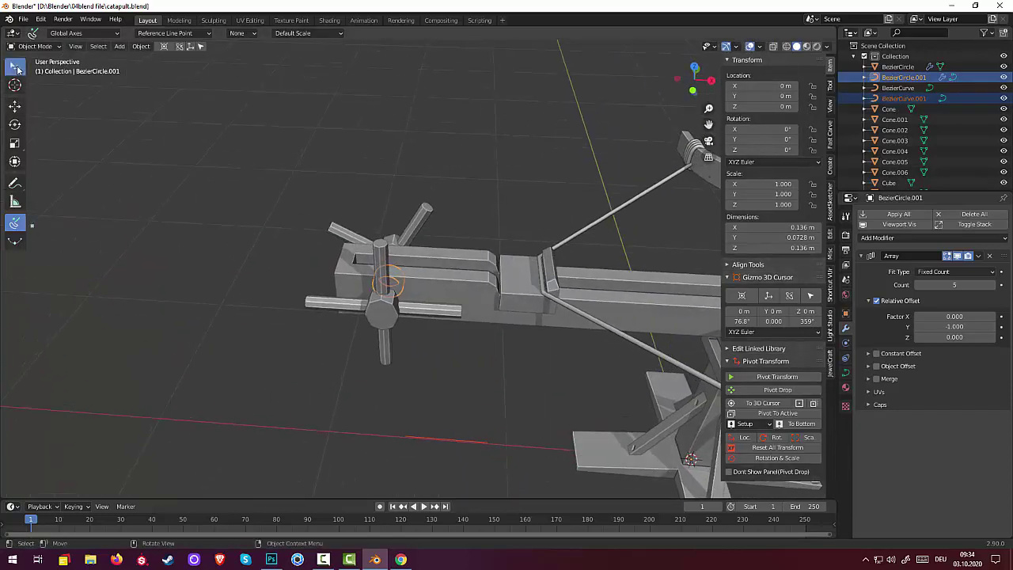
Return to the select tool in Object Mode and select the new straight curve
drag(14, 67, 49, 90)
click(35, 46)
click(33, 59)
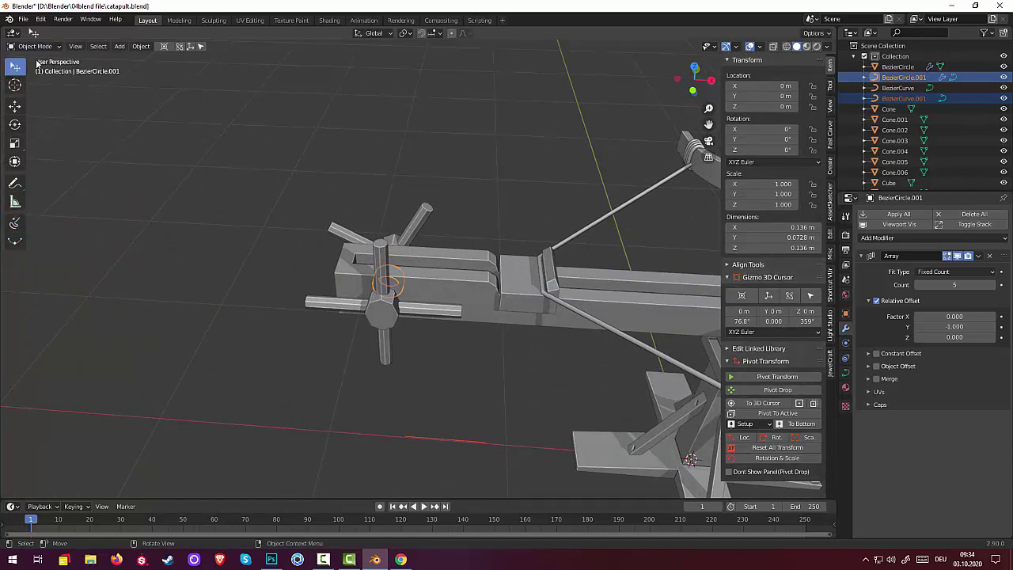
click(441, 442)
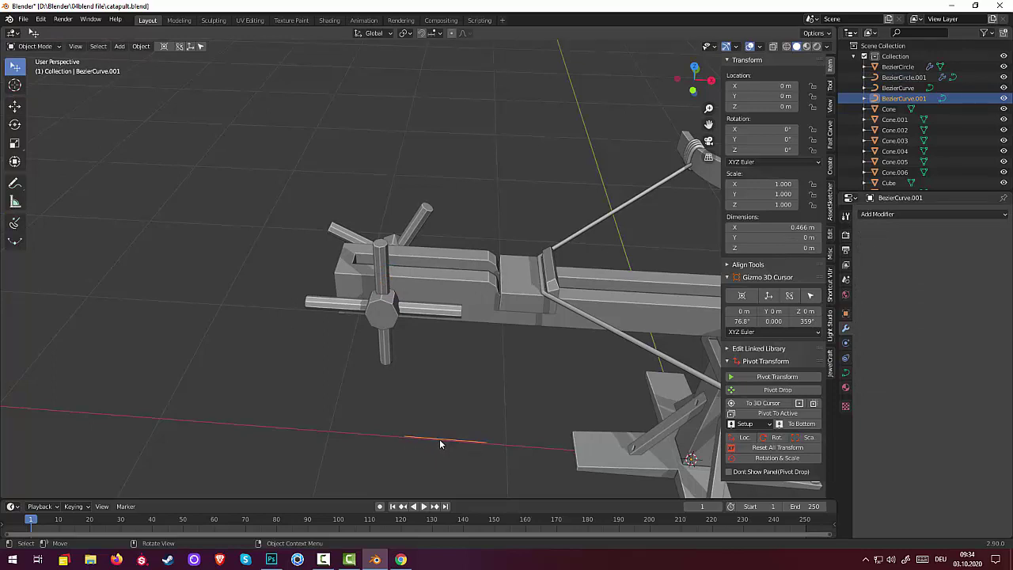
Lift the curve above the stock along Z and give it a 0.01 m bevel depth
key(g)
key(z)
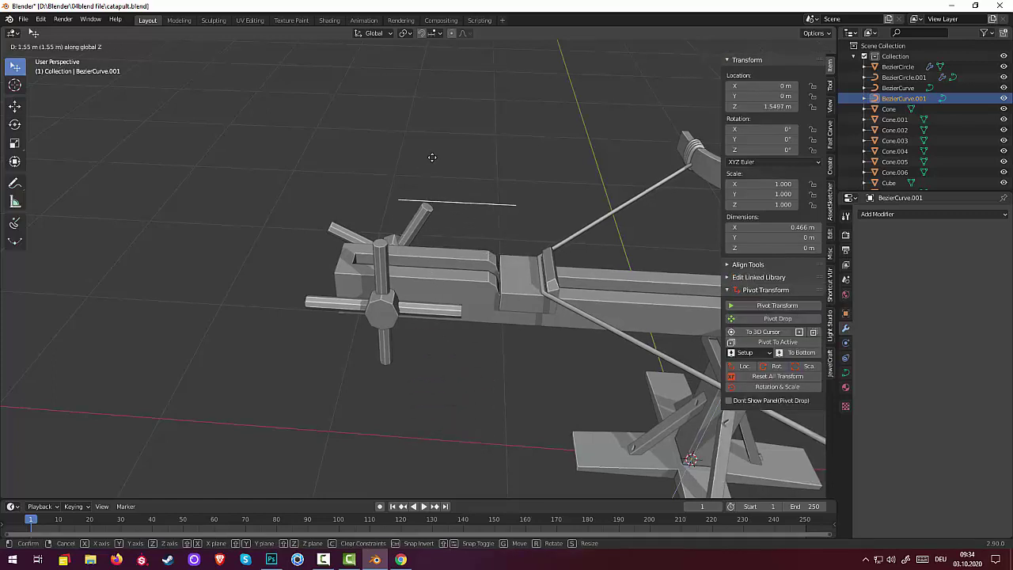
click(446, 152)
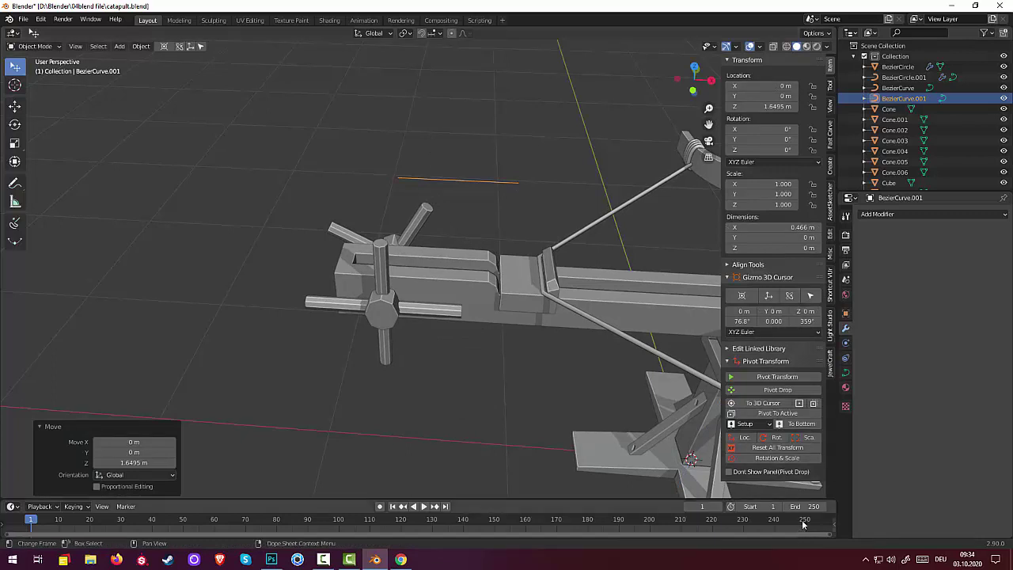
click(846, 373)
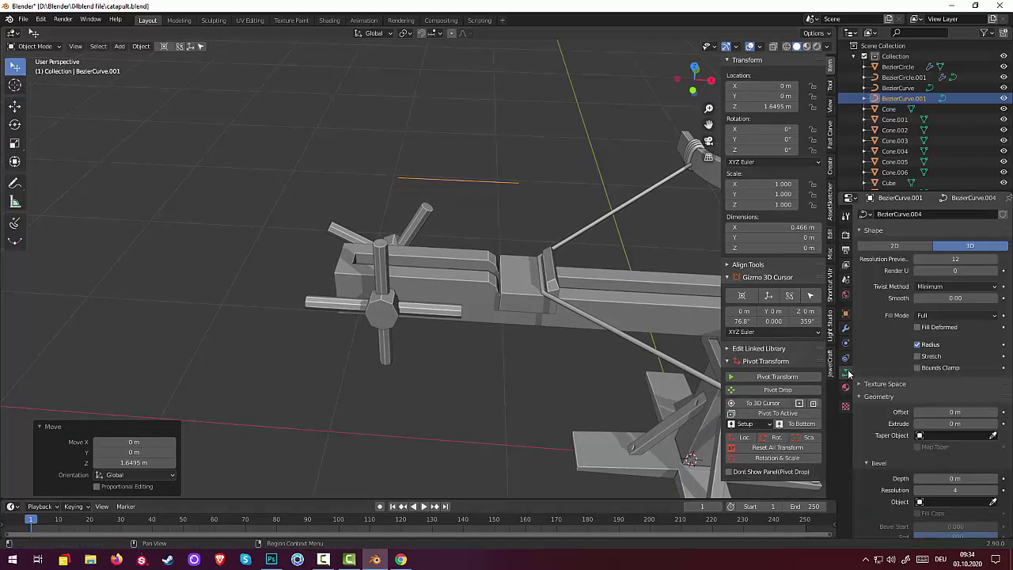
mouse_move(956, 479)
mouse_down()
mouse_move(970, 478)
mouse_move(954, 478)
mouse_up()
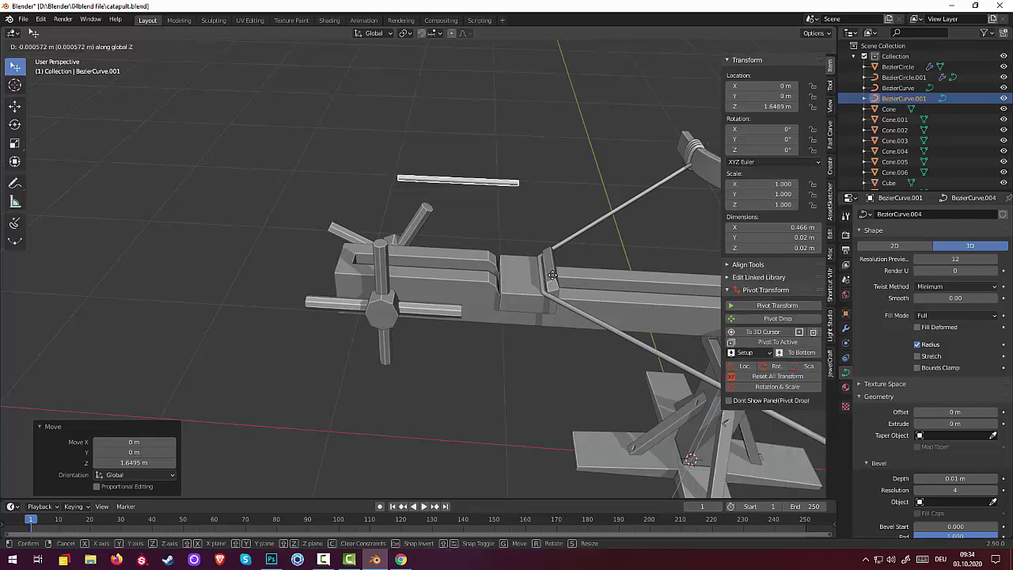
Lower the rail along Z into the stock's groove at Z 1.1608 m
key(g)
key(z)
click(551, 392)
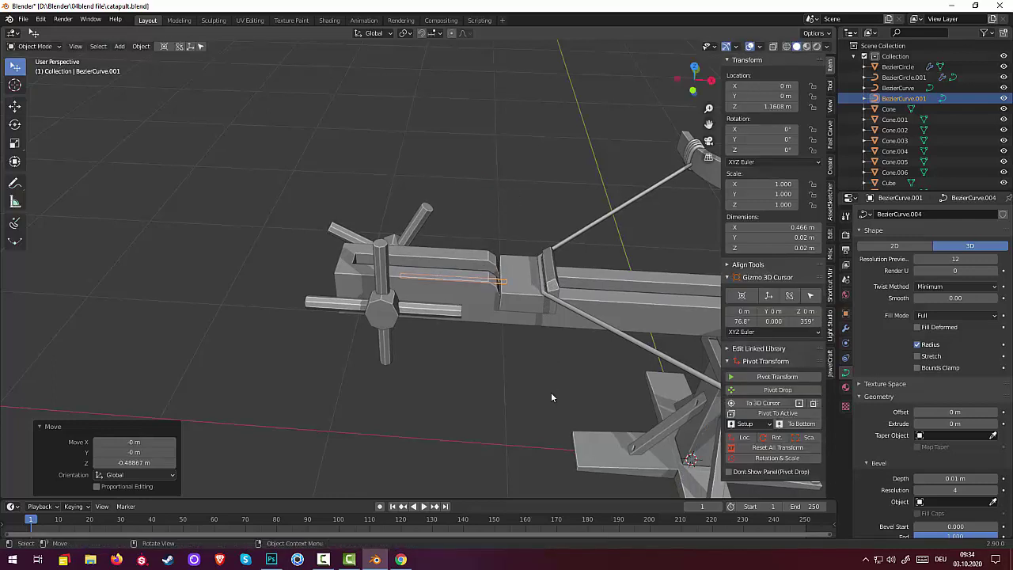
mouse_move(551, 392)
middle_down()
mouse_move(539, 314)
mouse_move(524, 350)
mouse_move(263, 316)
mouse_move(268, 346)
mouse_move(457, 304)
mouse_move(557, 315)
mouse_move(595, 298)
mouse_move(516, 294)
middle_up()
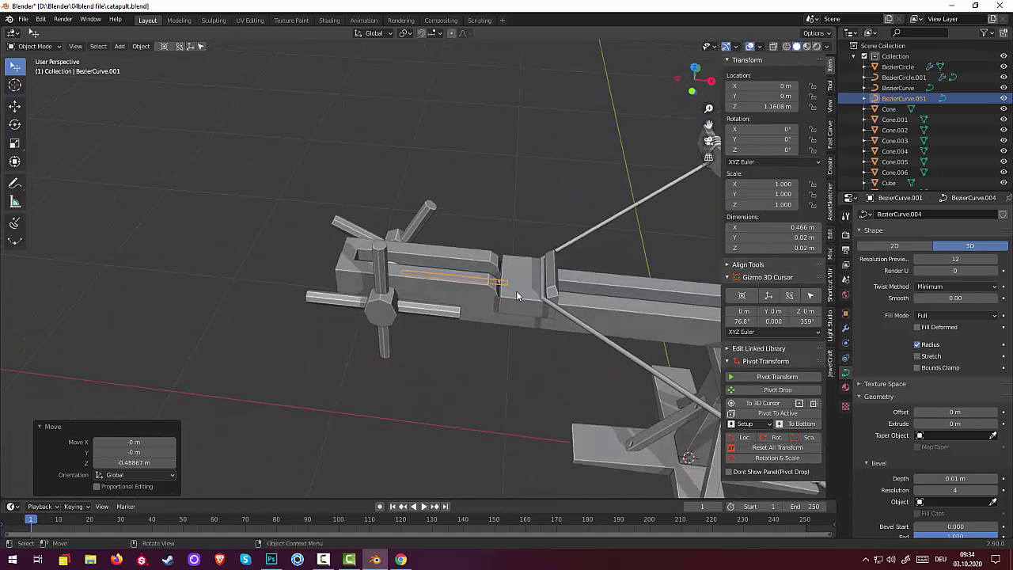
Set the curve's origin to its geometry centre
key(r)
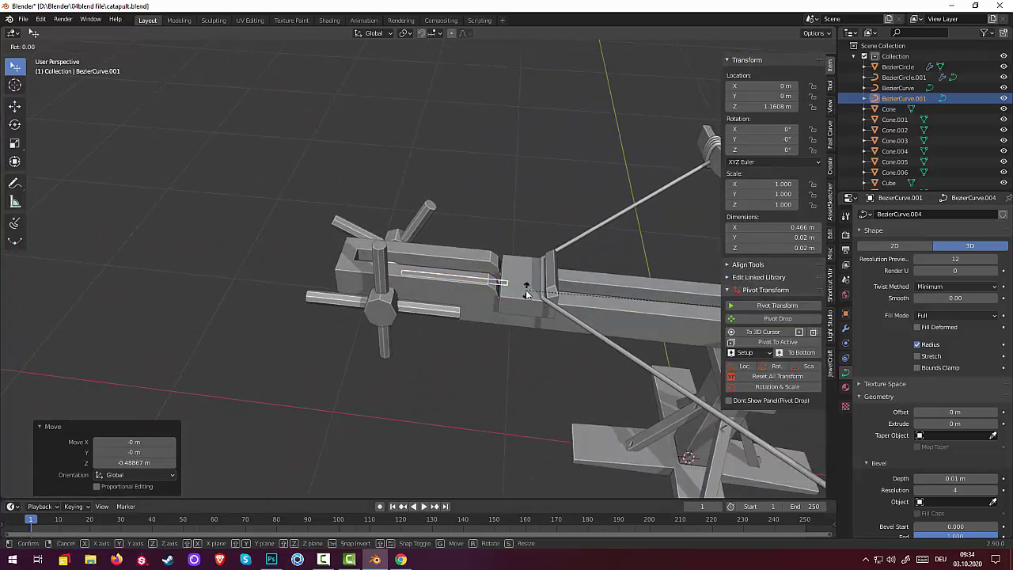
key(Escape)
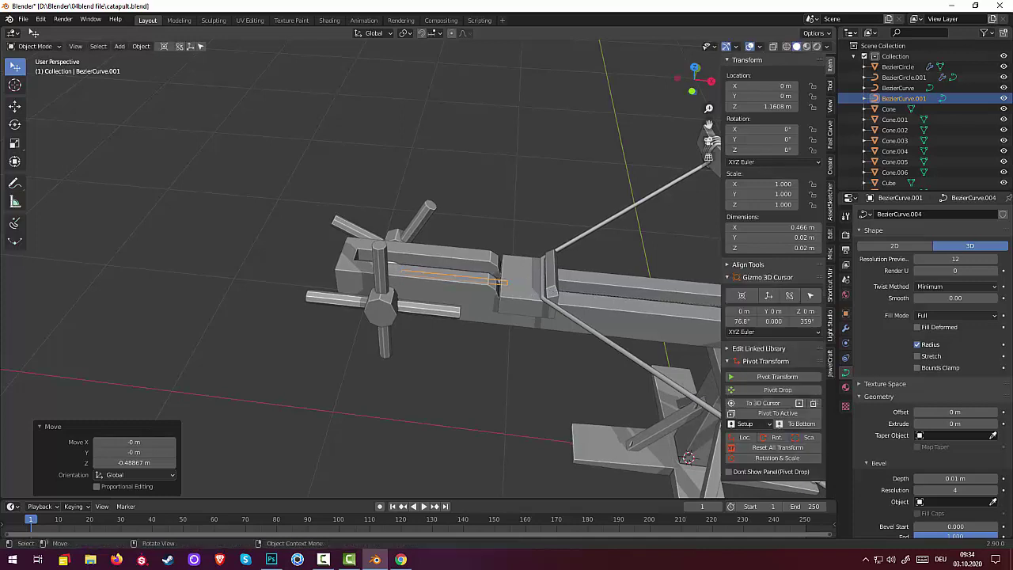
click(141, 46)
mouse_move(157, 69)
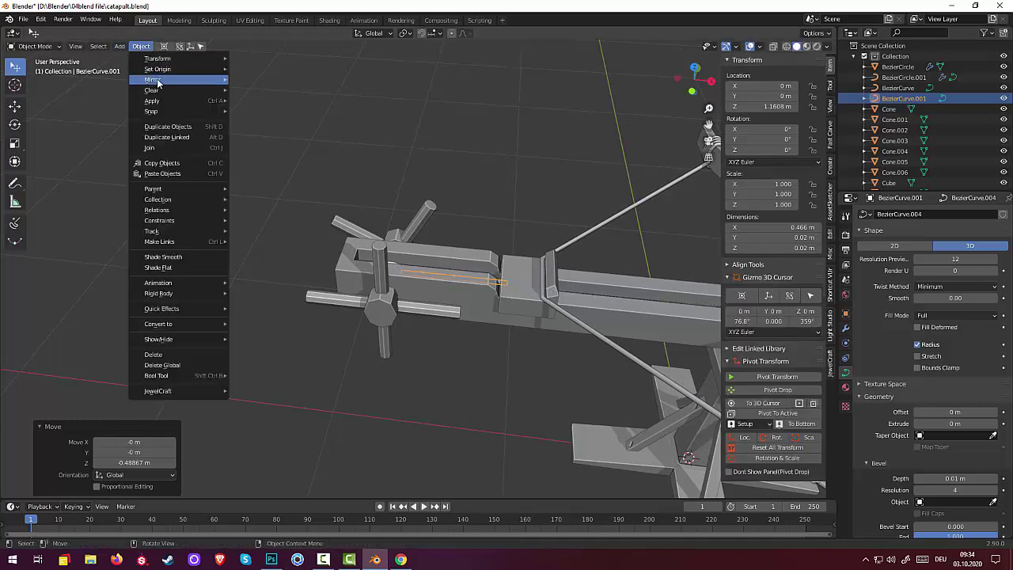
click(283, 80)
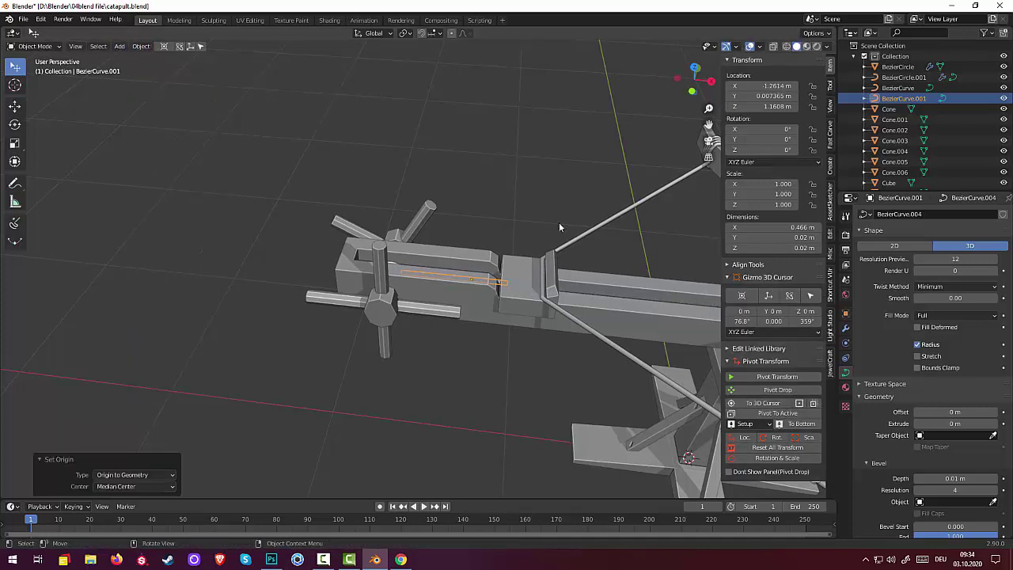
Rotate the rail about Z until it lies straight along the groove at 1.22°
key(r)
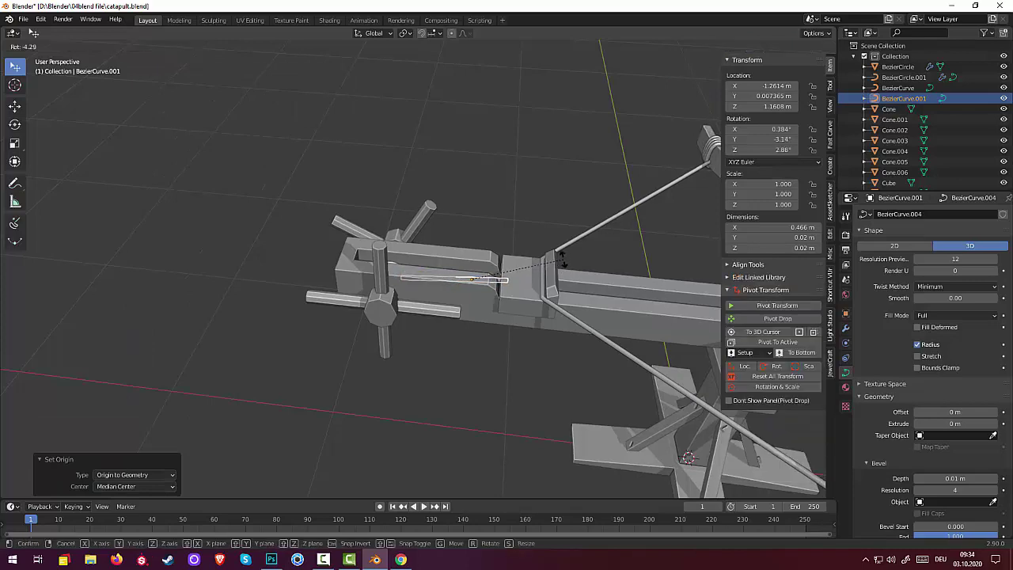
click(563, 254)
middle_drag(563, 253, 434, 308)
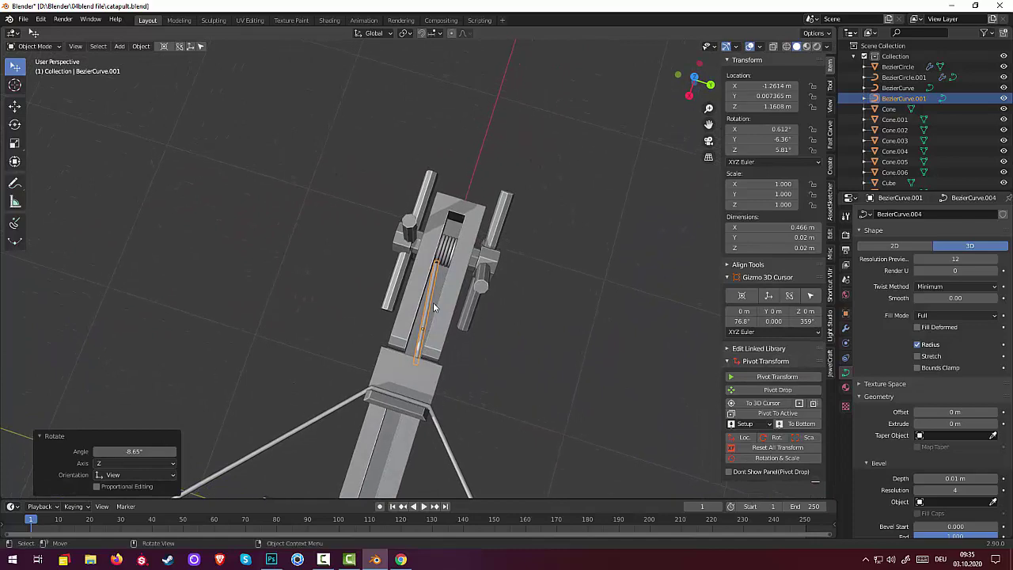
middle_drag(538, 326, 312, 307)
key(KP_7)
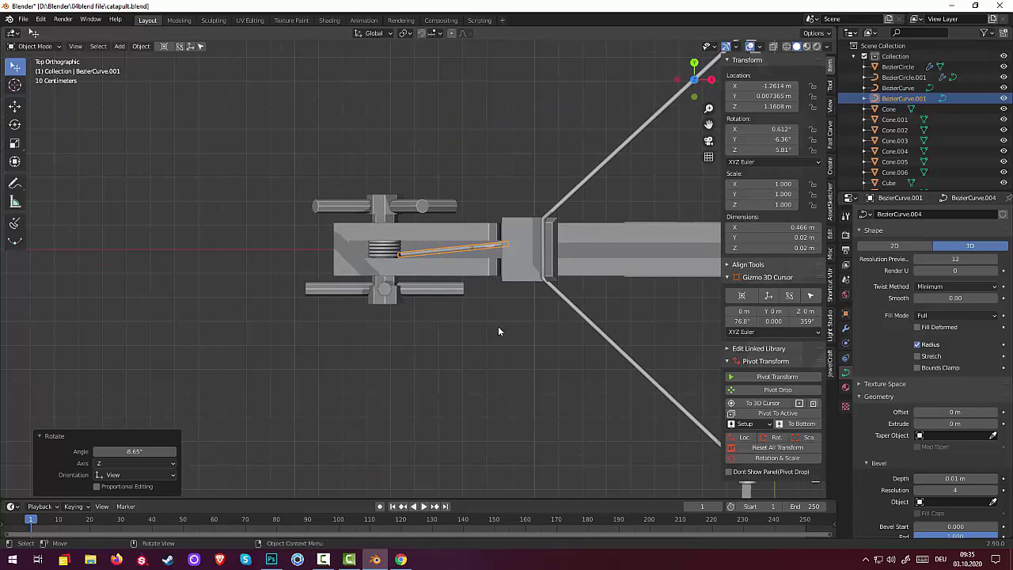
key(r)
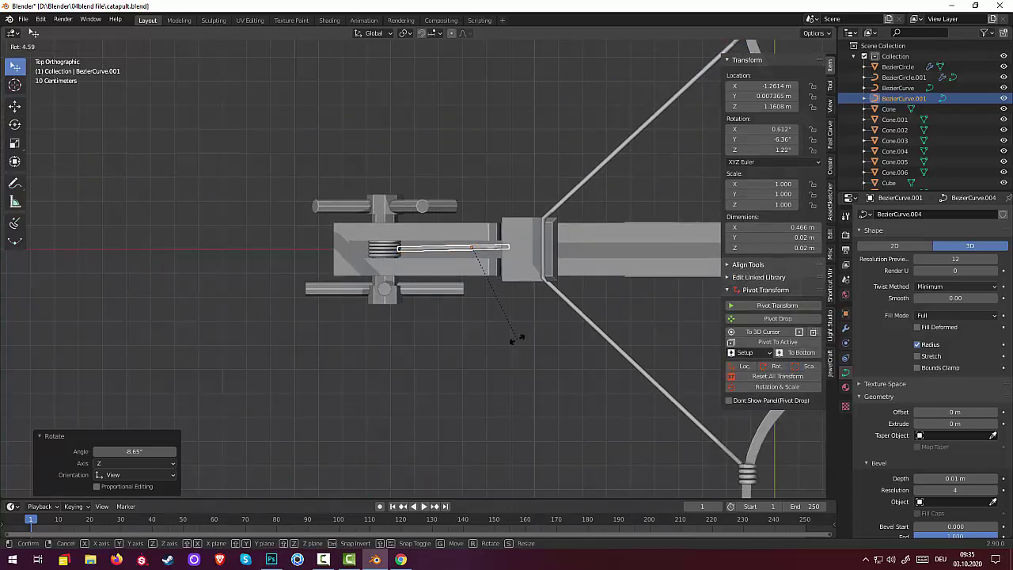
click(521, 343)
click(526, 348)
mouse_move(525, 347)
middle_down()
mouse_move(533, 307)
mouse_move(658, 261)
mouse_move(655, 340)
mouse_move(689, 384)
mouse_move(571, 269)
mouse_move(560, 299)
mouse_move(491, 324)
middle_up()
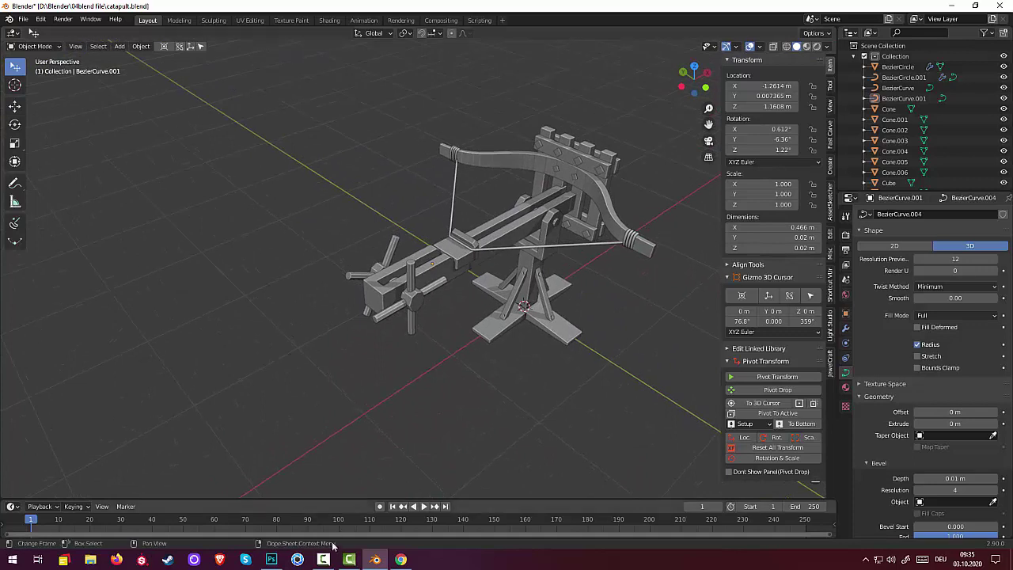
click(323, 561)
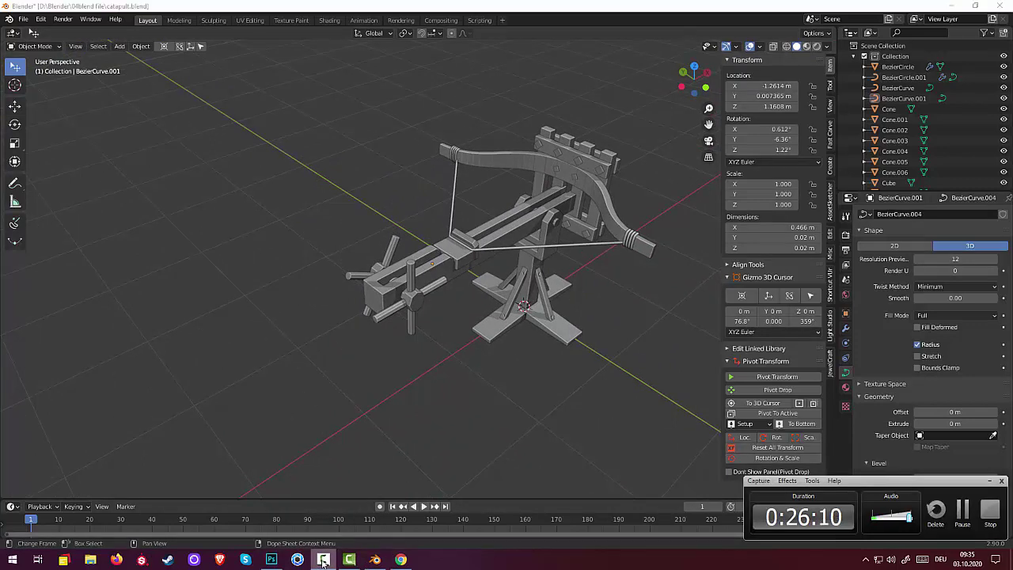
scroll(439, 402, down, 3)
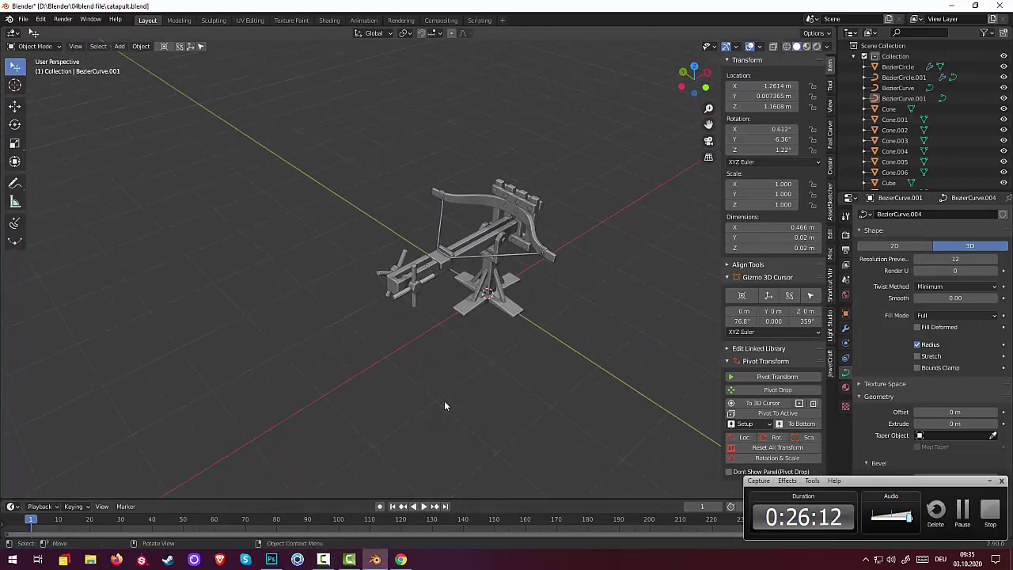
mouse_move(444, 401)
middle_down()
mouse_move(426, 410)
mouse_move(357, 373)
mouse_move(267, 351)
mouse_move(140, 411)
middle_up()
scroll(233, 394, up, 2)
scroll(231, 395, down, 2)
scroll(231, 393, up, 2)
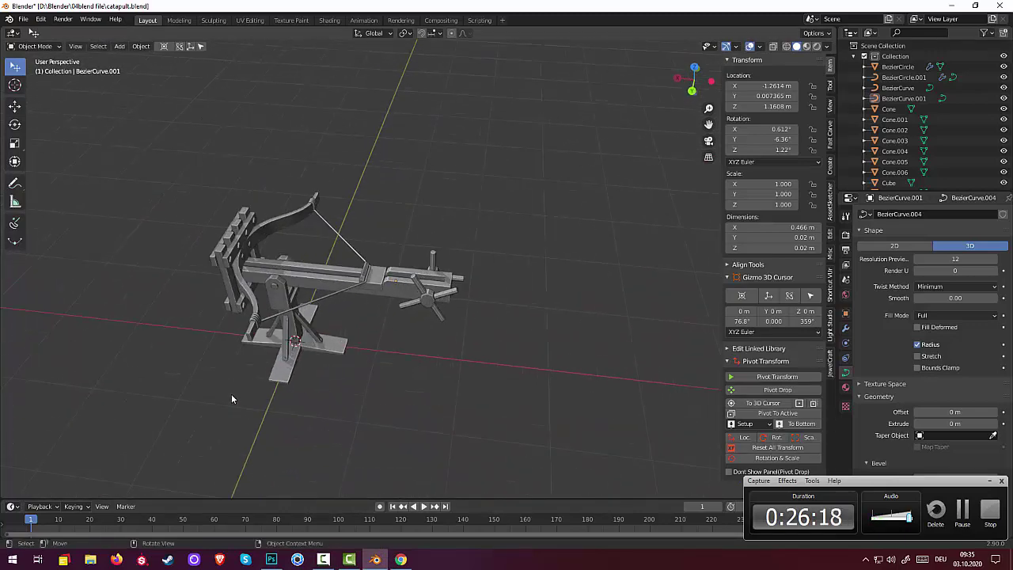
scroll(232, 394, up, 1)
scroll(231, 394, up, 2)
middle_drag(230, 393, 263, 387)
scroll(263, 387, down, 2)
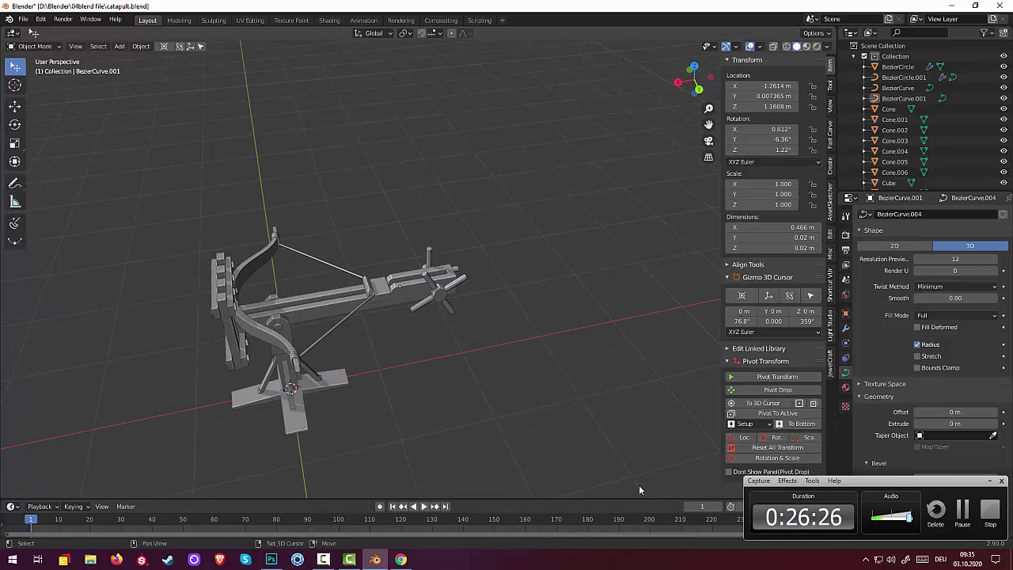
Duplicate the small block Cube.002 and place the copy beside it
click(272, 325)
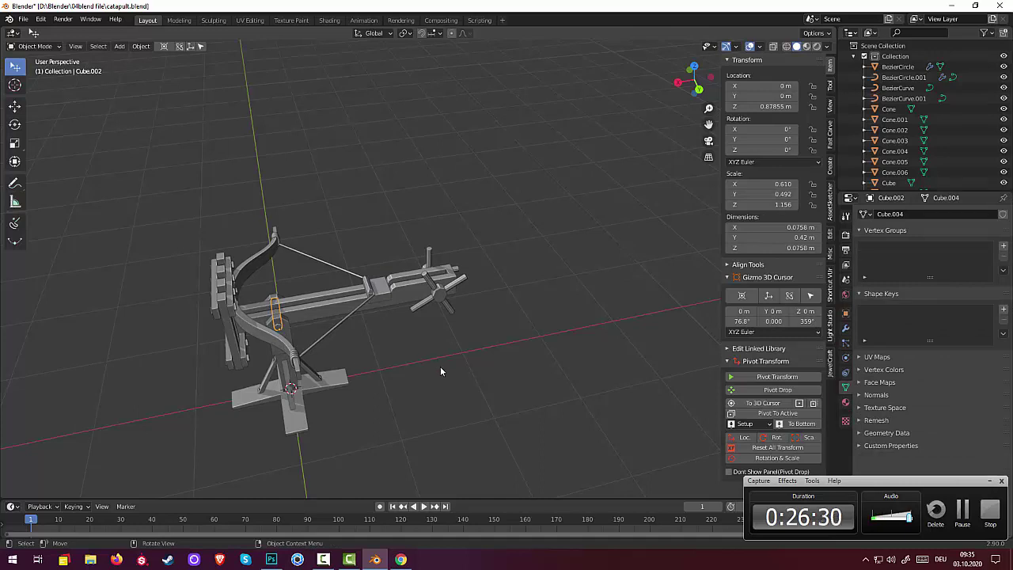
key(shift+d)
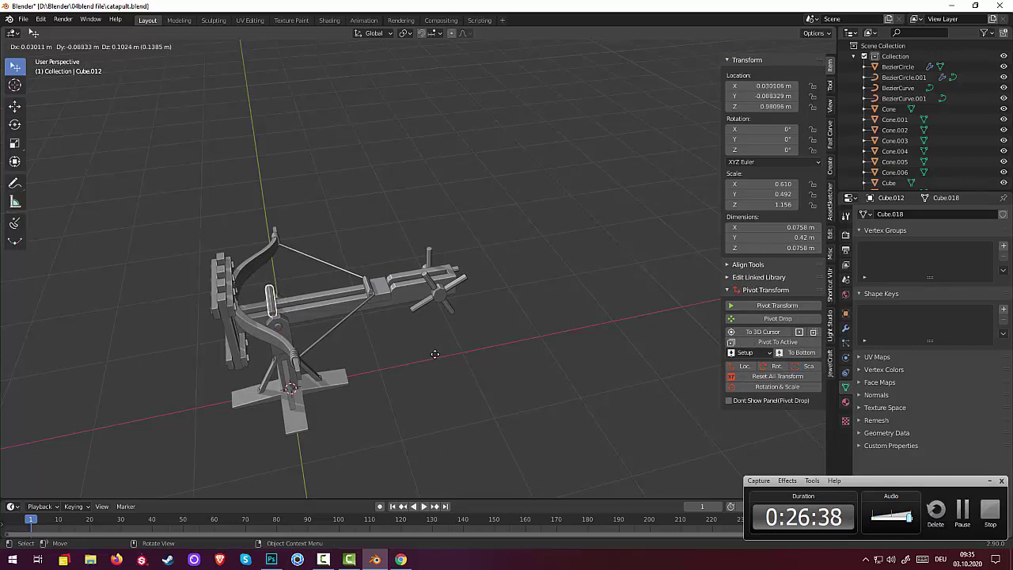
click(441, 335)
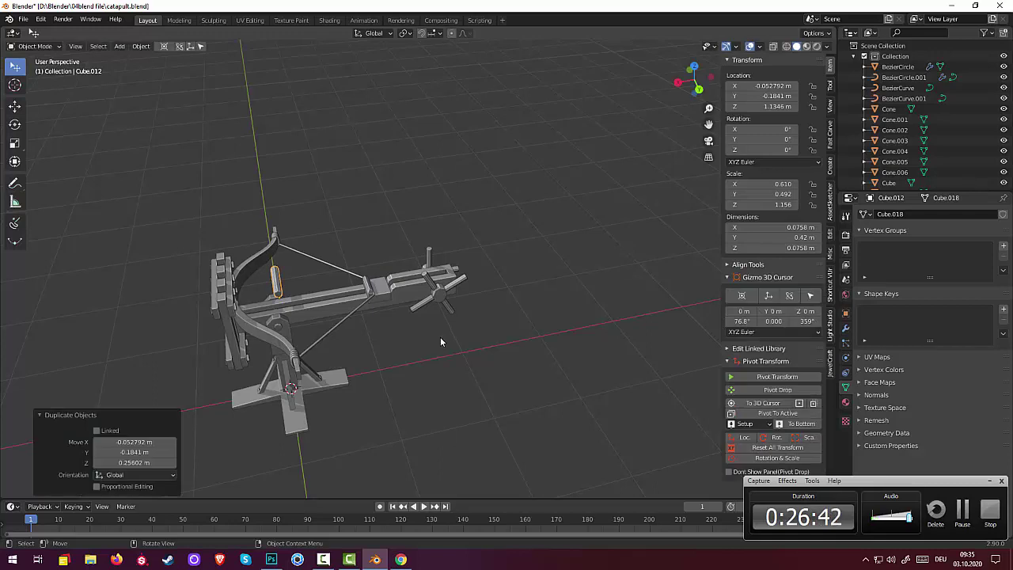
Turn the copy, Cube.012, 90° about Z and reselect it in top view
key(r)
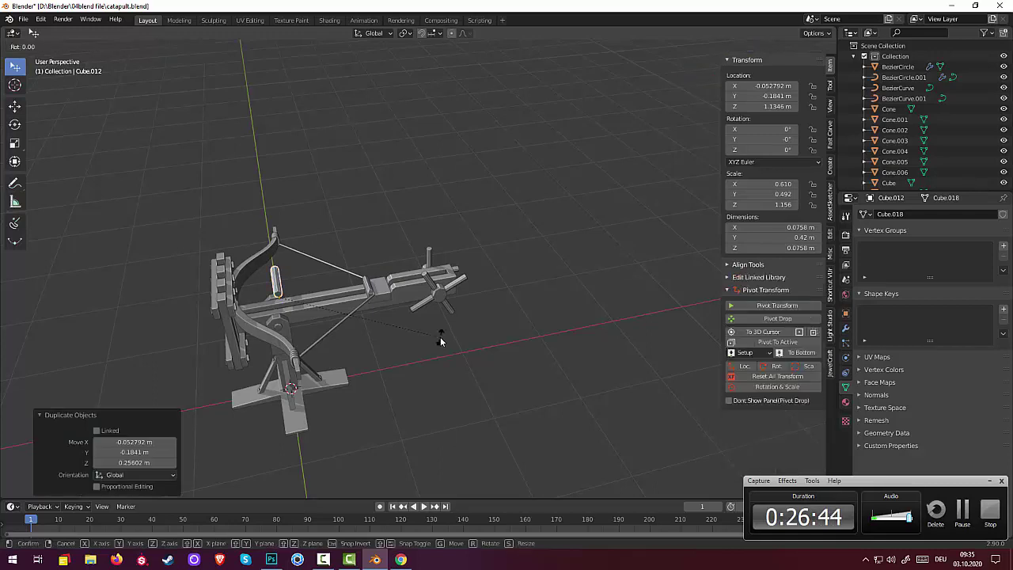
text(z90)
key(Return)
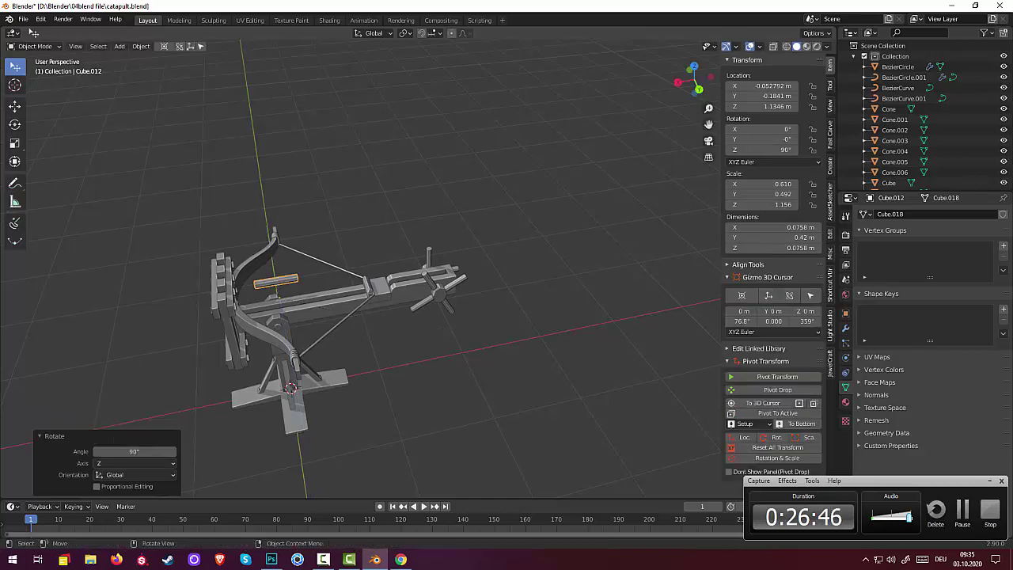
mouse_move(427, 347)
middle_down()
mouse_move(323, 349)
mouse_move(298, 336)
middle_up()
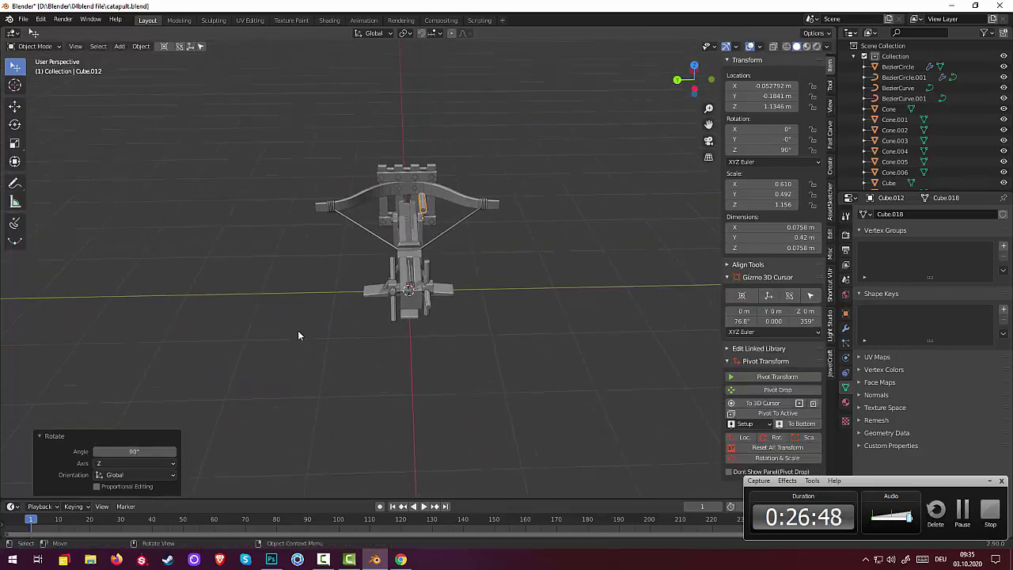
key(KP_7)
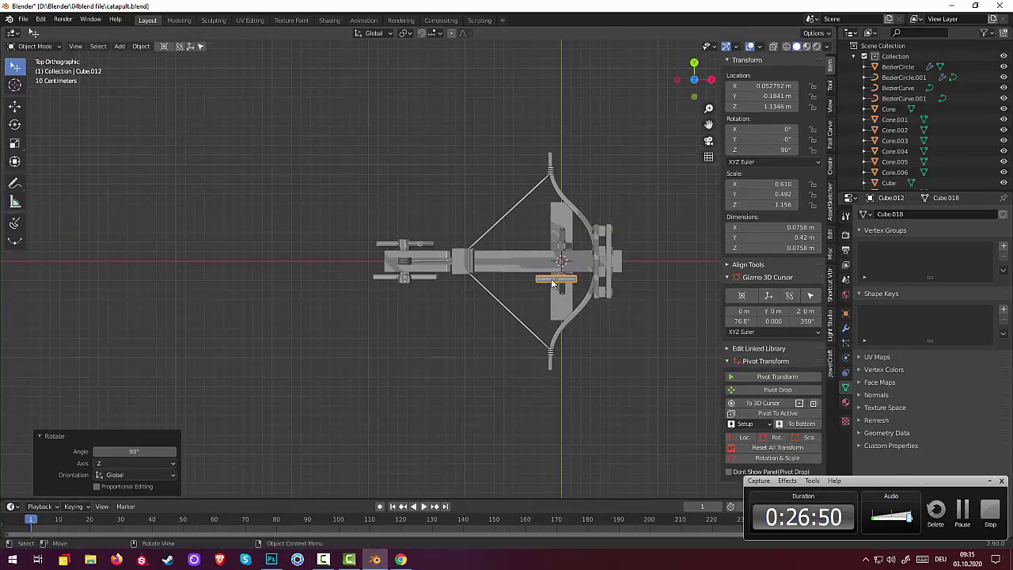
click(553, 282)
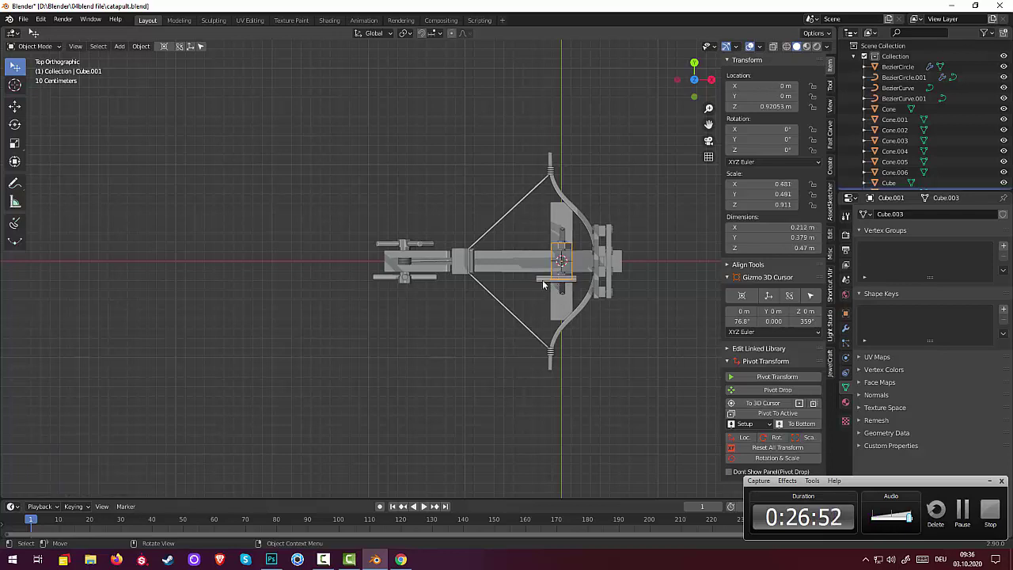
click(543, 283)
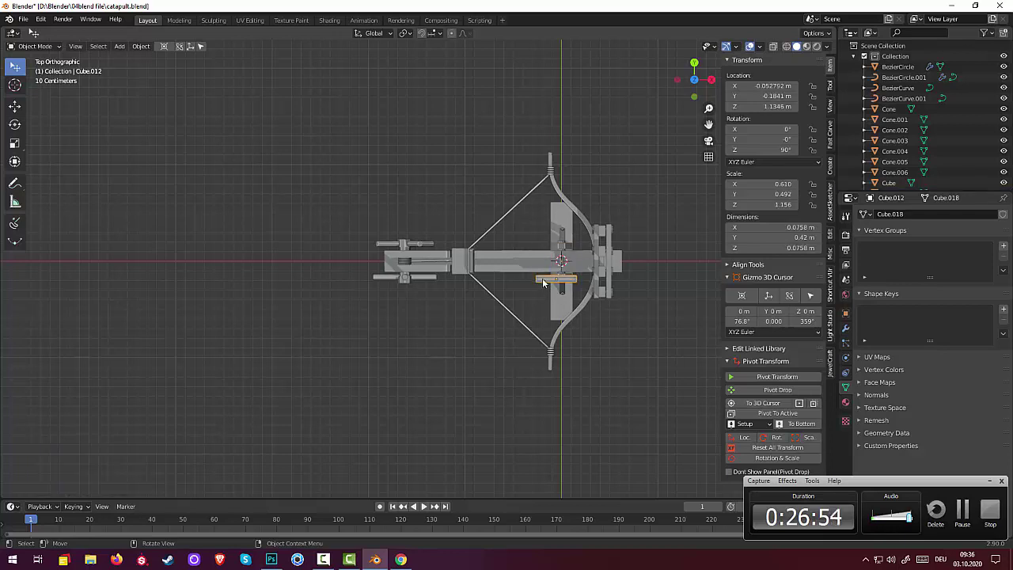
Place the copied block on the stock and stretch it about 6.9× along X into a 2.9 m rail
key(g)
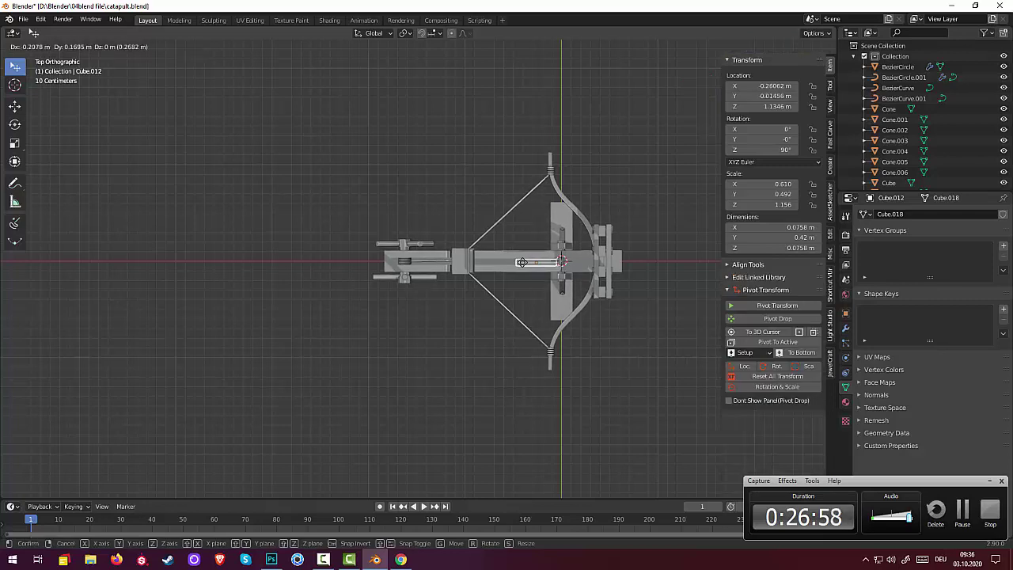
click(522, 262)
scroll(582, 303, down, 2)
scroll(582, 303, down, 1)
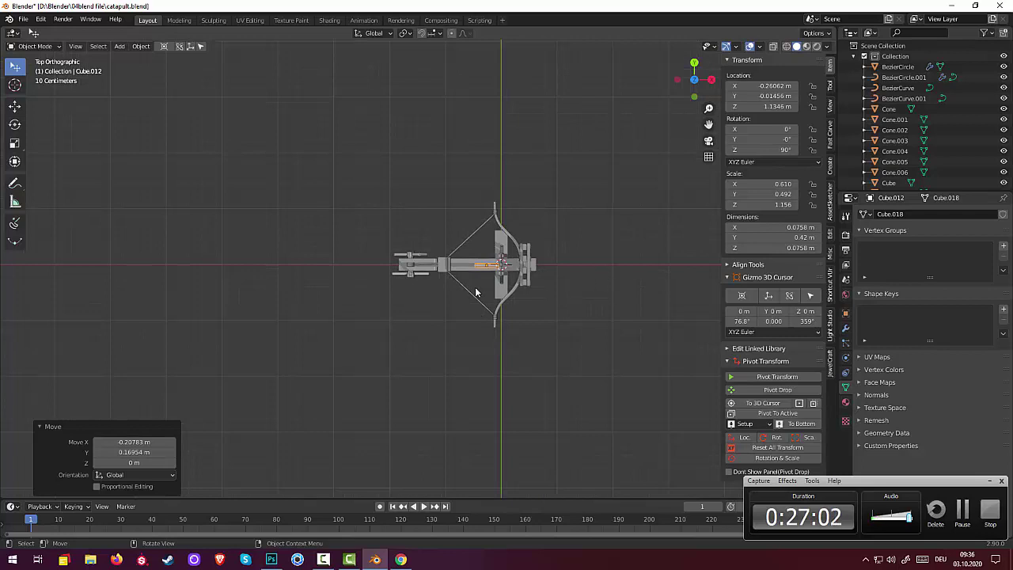
key(s)
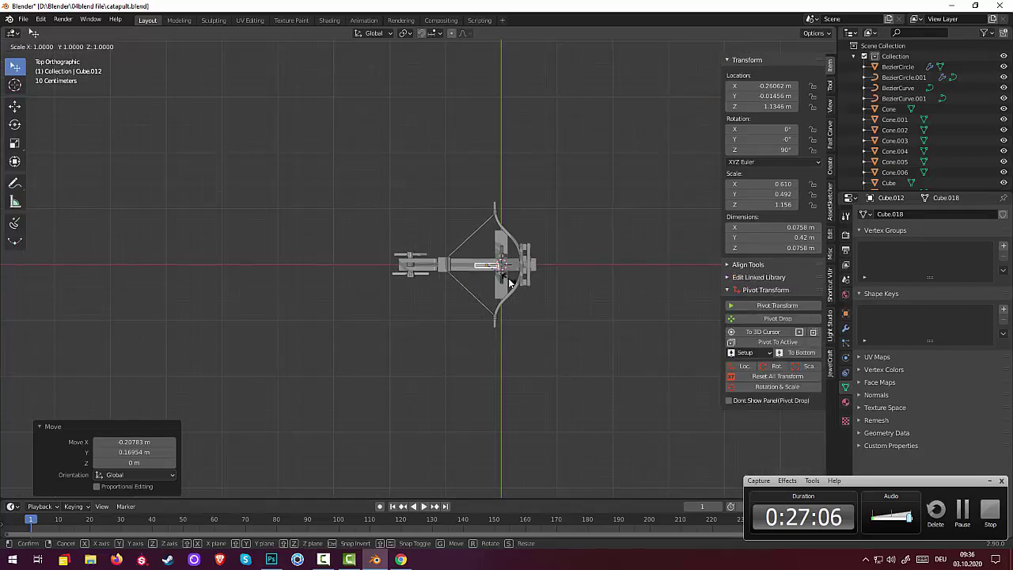
key(x)
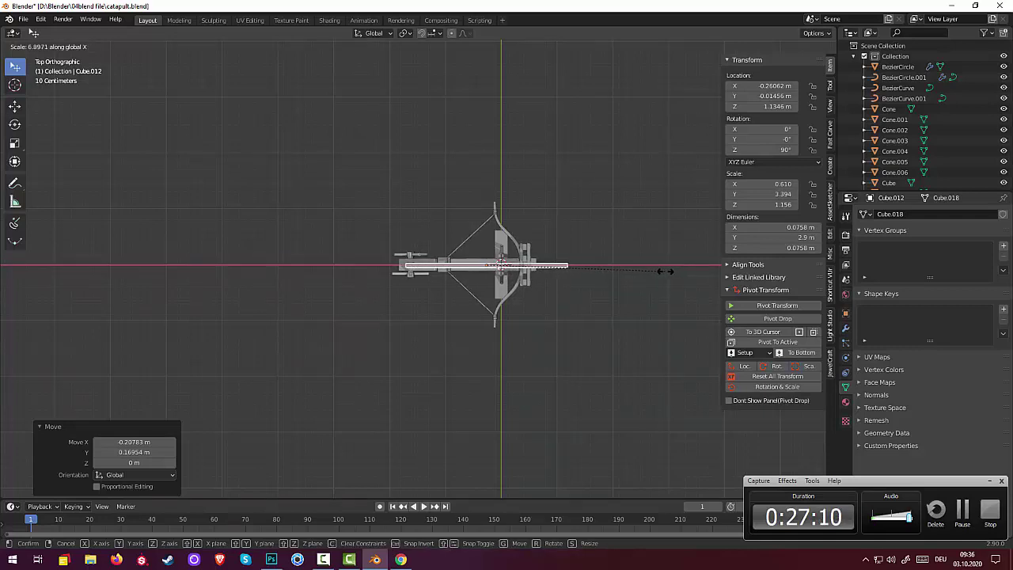
click(664, 274)
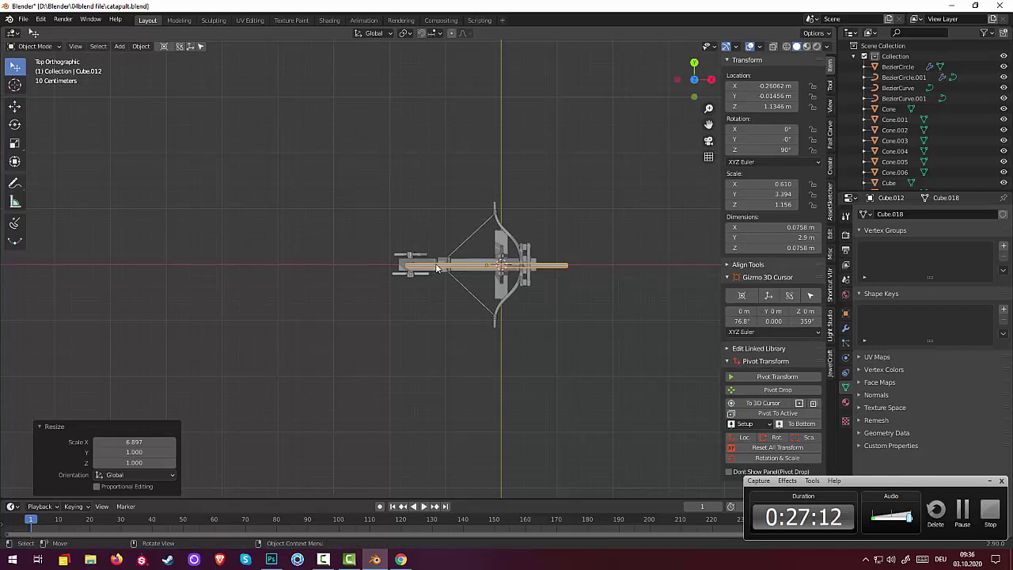
Slide the rail forward to X 0.54269 m and lower it to Z 0.92125 m into the groove
key(g)
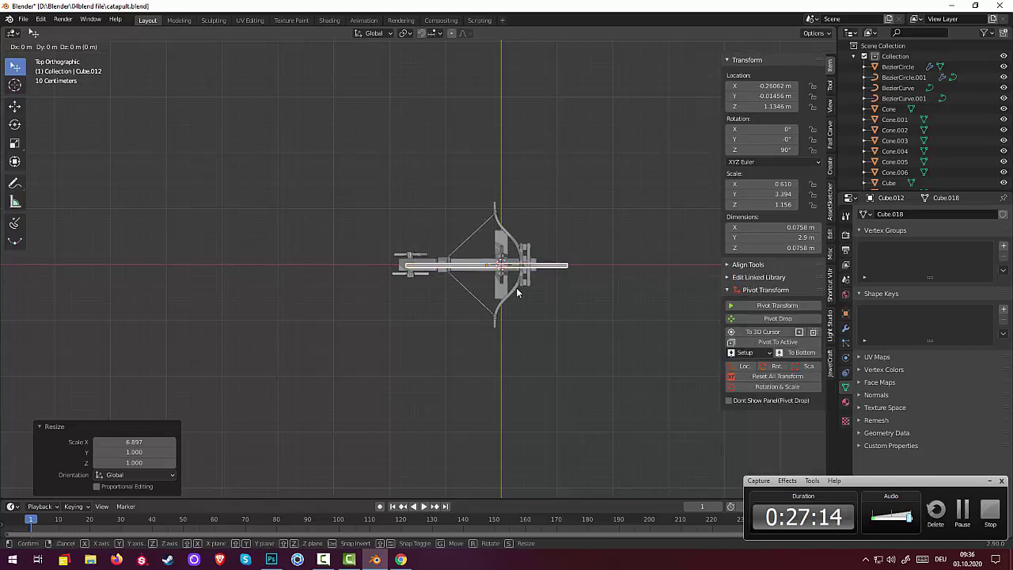
key(x)
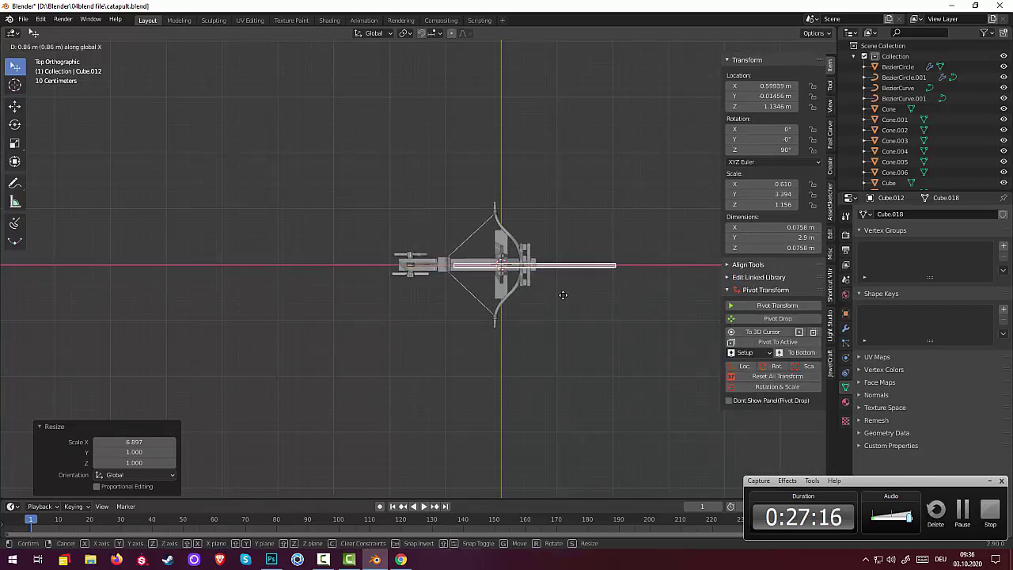
click(576, 316)
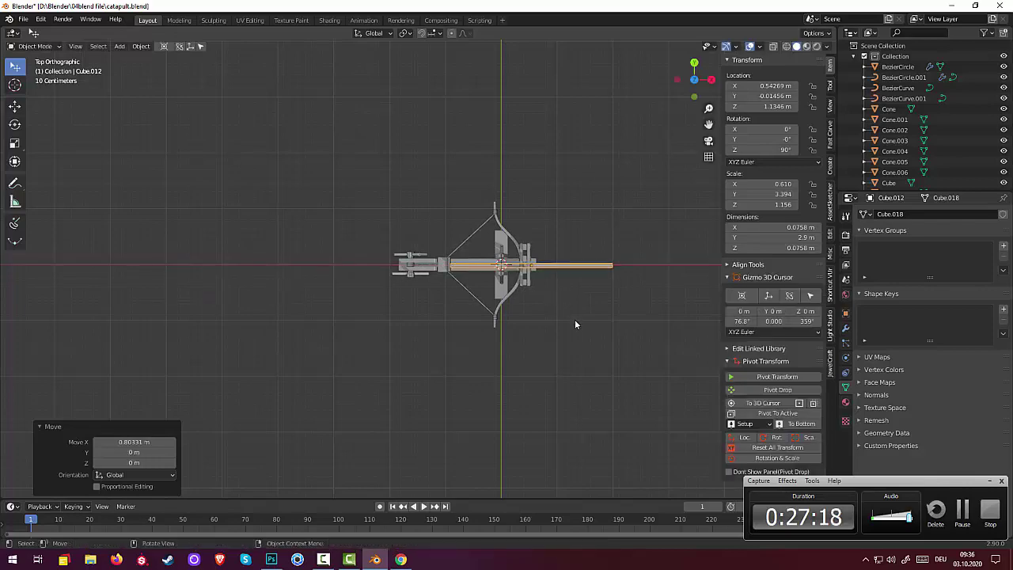
mouse_move(593, 318)
middle_down()
mouse_move(554, 281)
mouse_move(526, 201)
mouse_move(581, 194)
mouse_move(557, 251)
middle_up()
click(552, 267)
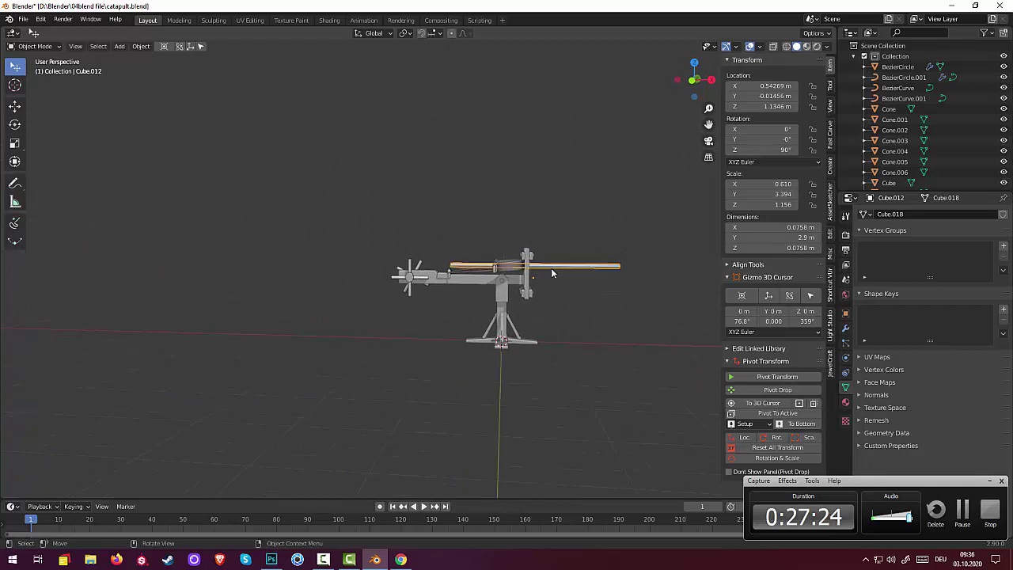
key(g)
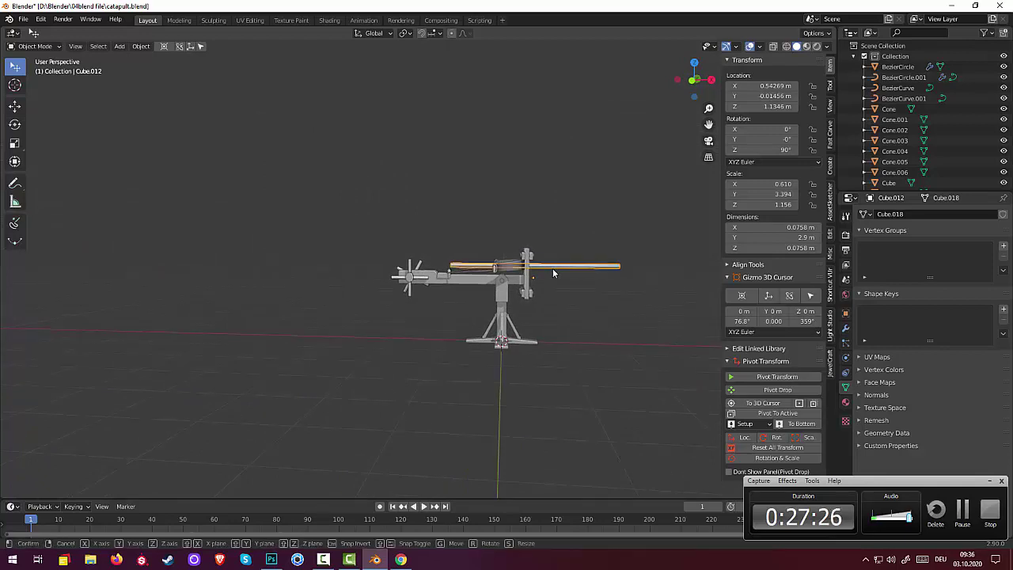
key(z)
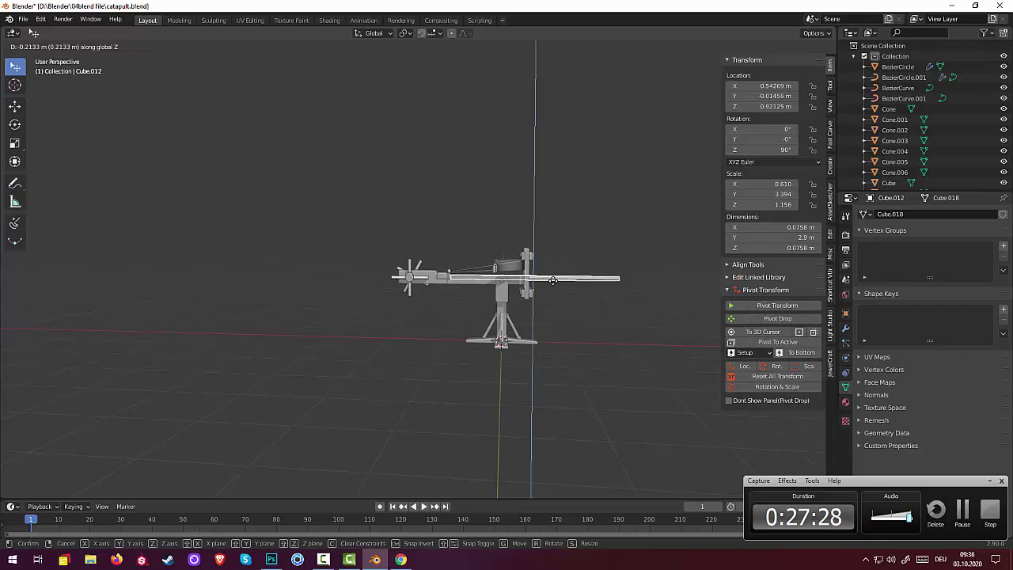
click(552, 280)
mouse_move(547, 296)
middle_down()
mouse_move(540, 329)
mouse_move(440, 387)
middle_up()
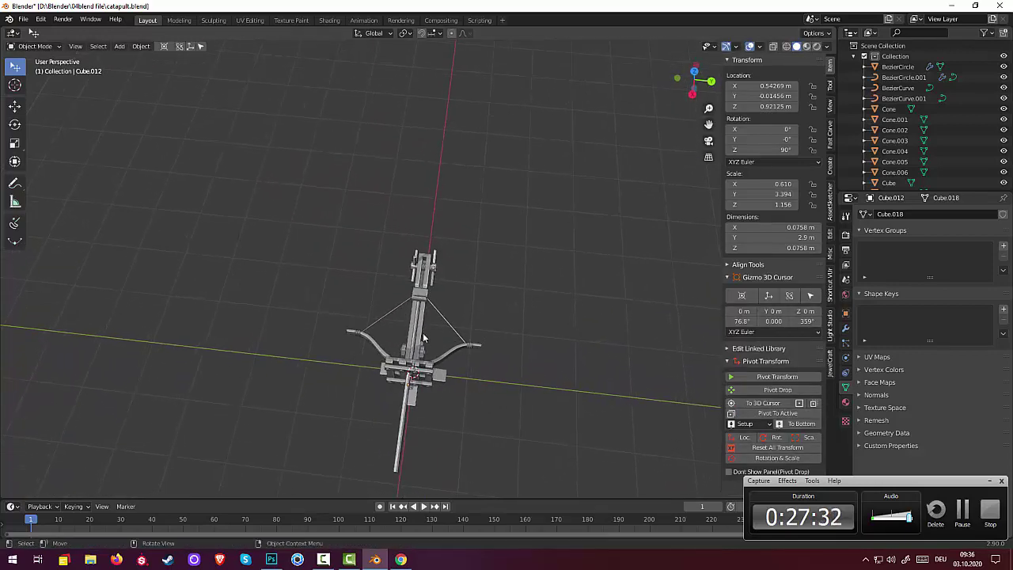
Nudge the rail bar slightly along X to X 0.54095 m
scroll(437, 372, up, 2)
scroll(435, 352, up, 3)
scroll(432, 336, up, 2)
middle_drag(431, 335, 403, 397)
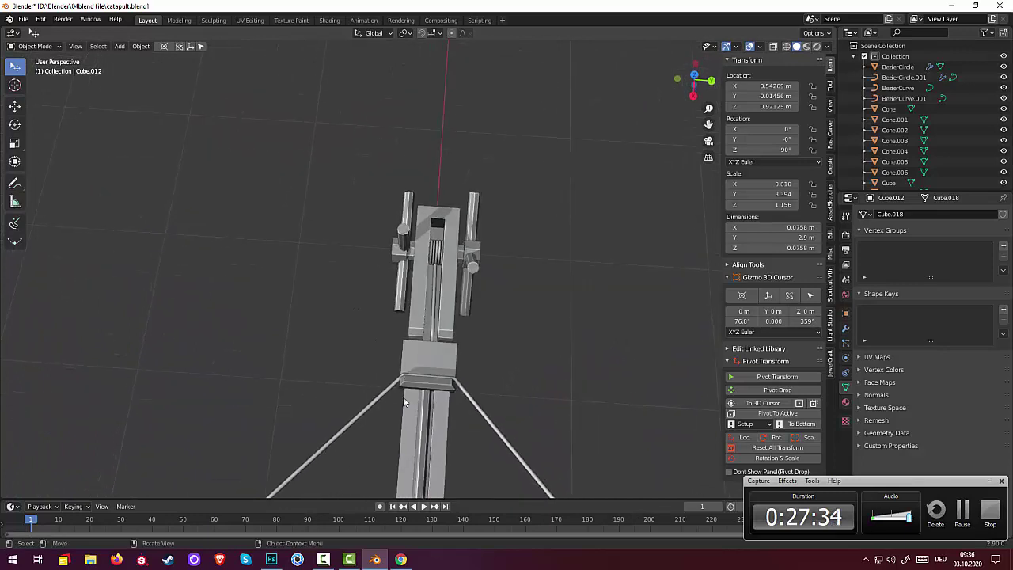
click(423, 424)
key(g)
key(x)
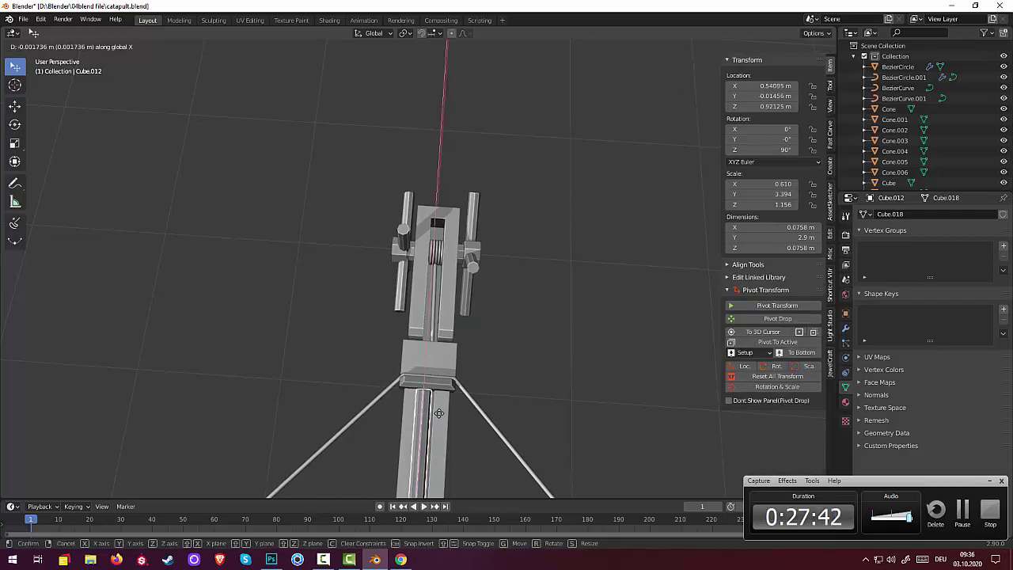
click(439, 413)
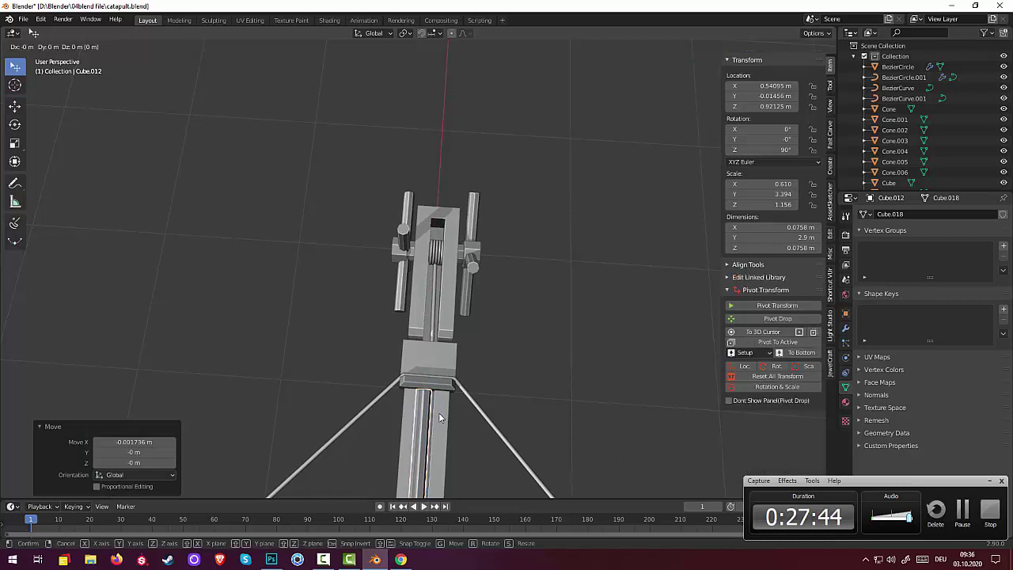
Shift the rail bar 0.020547 m along Y to Y 0.005987 m, centring it in the groove
key(g)
key(y)
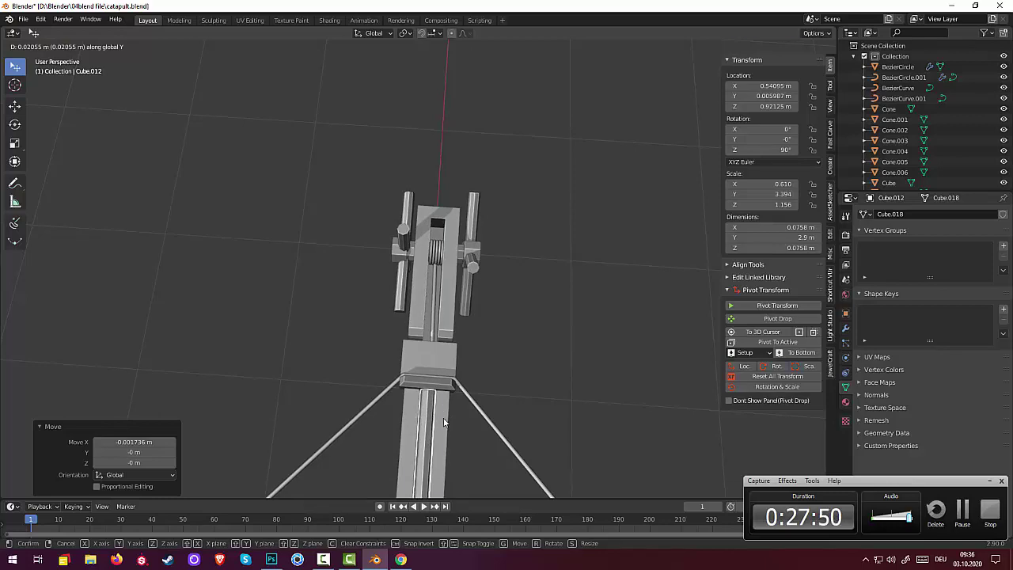
click(509, 420)
mouse_move(510, 420)
middle_down()
mouse_move(563, 354)
mouse_move(584, 396)
mouse_move(531, 415)
middle_up()
scroll(559, 373, down, 5)
scroll(567, 388, down, 3)
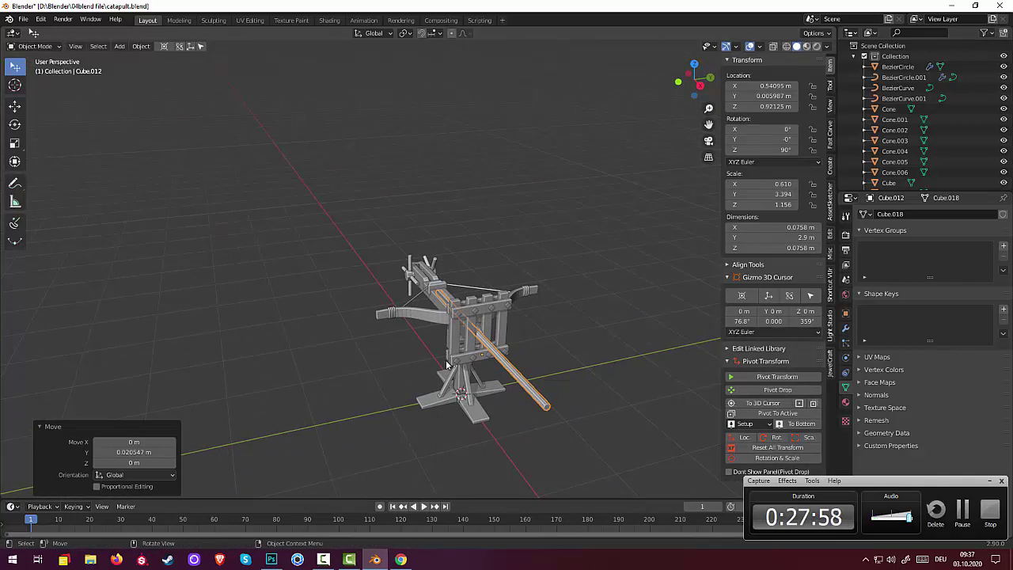
middle_drag(446, 364, 508, 359)
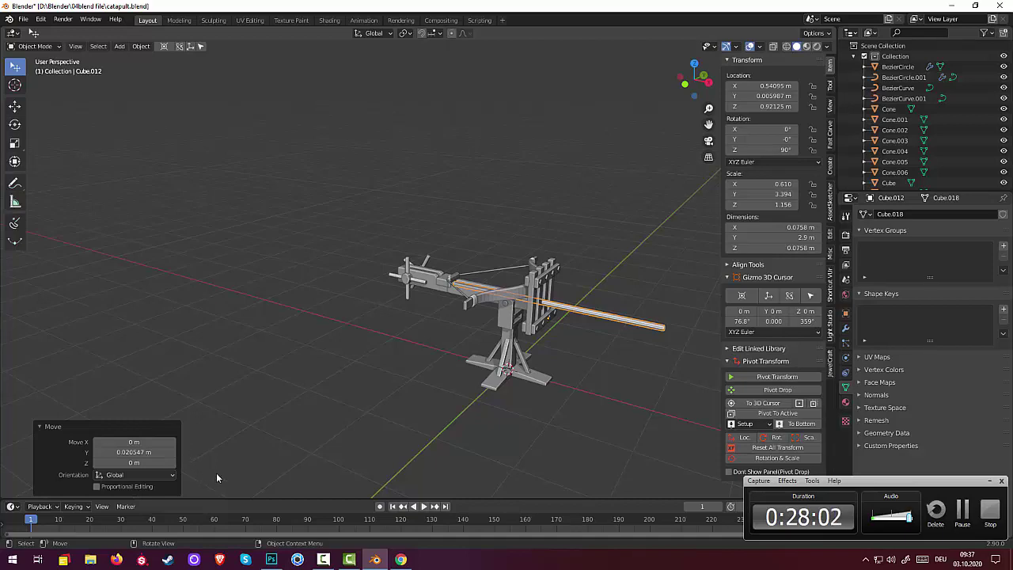
mouse_move(329, 434)
middle_down()
mouse_move(451, 360)
mouse_move(370, 372)
mouse_move(383, 379)
middle_up()
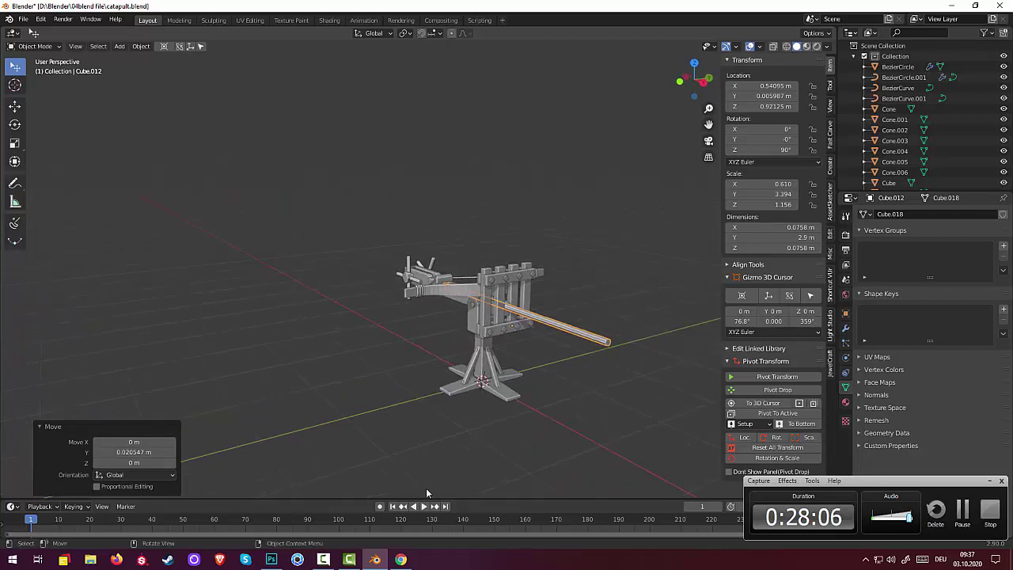
Try snapping the rail bar to the grid, check it in wireframe, then revert the snap
key(shift+s)
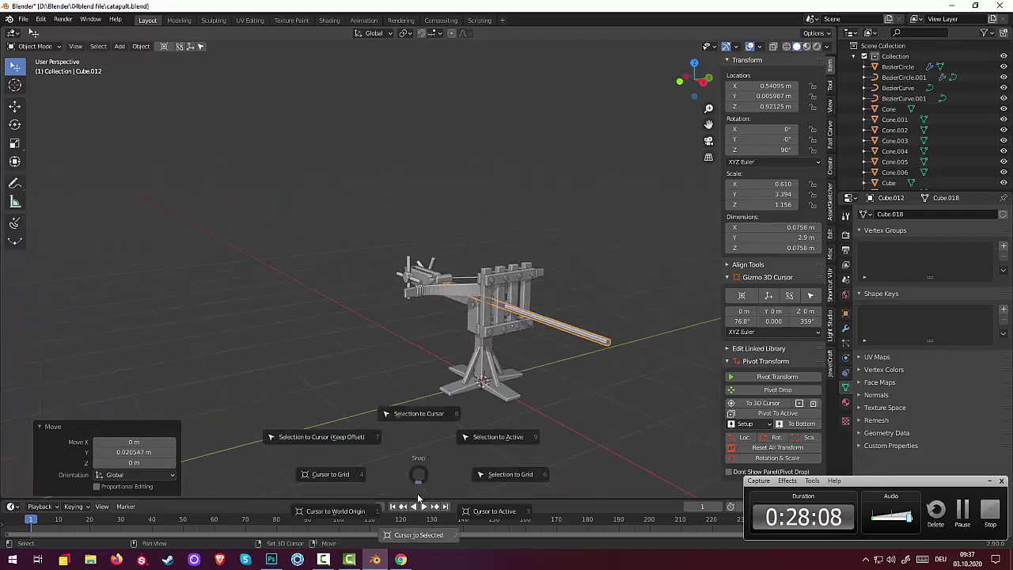
click(570, 417)
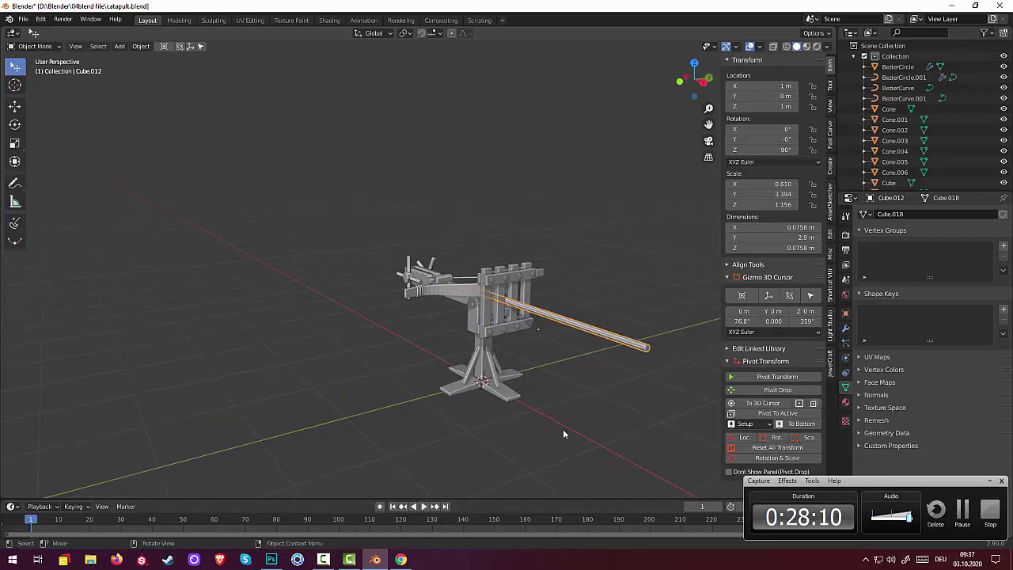
middle_drag(563, 429, 601, 451)
key(shift+z)
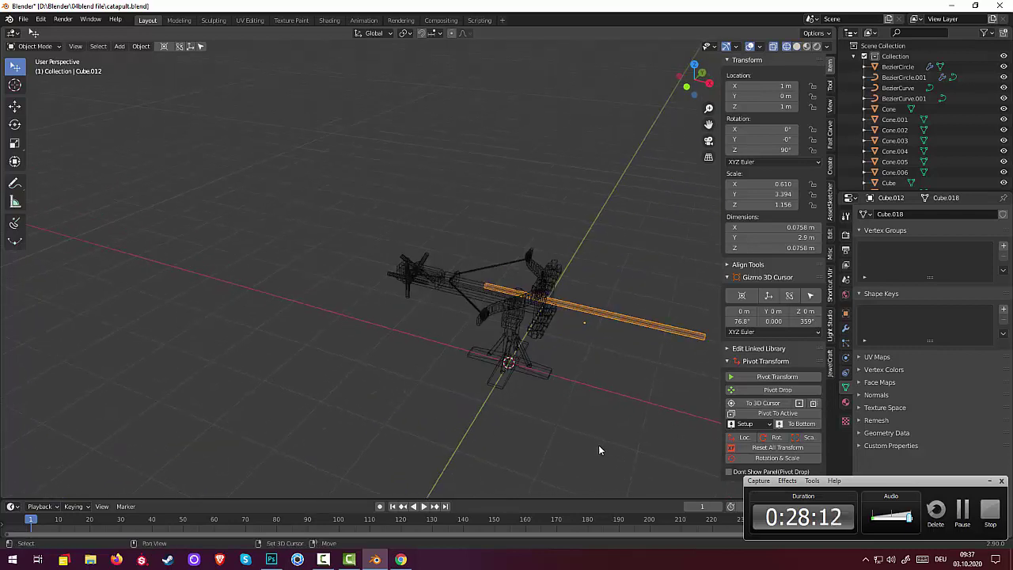
key(shift+z)
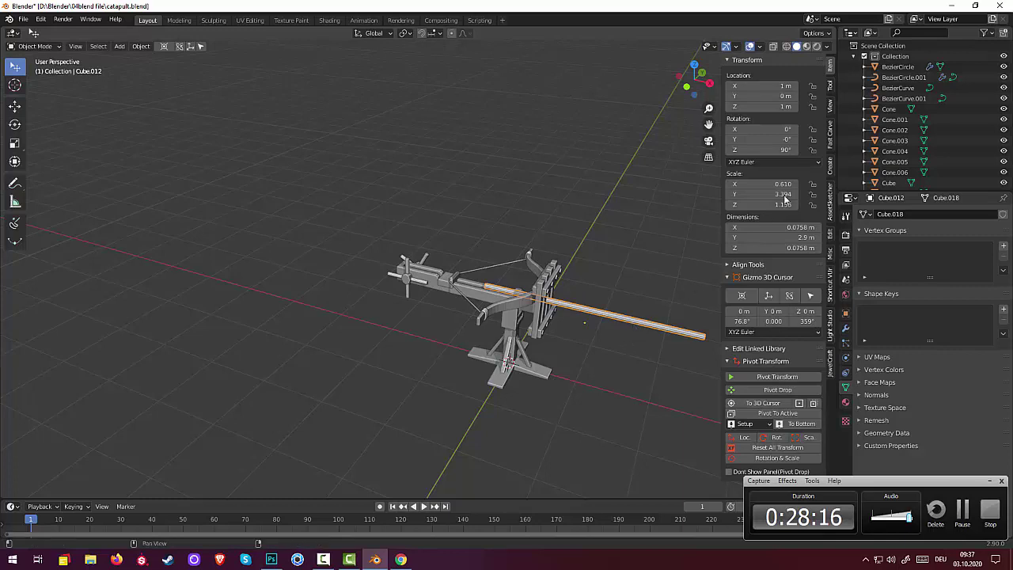
scroll(935, 173, down, 5)
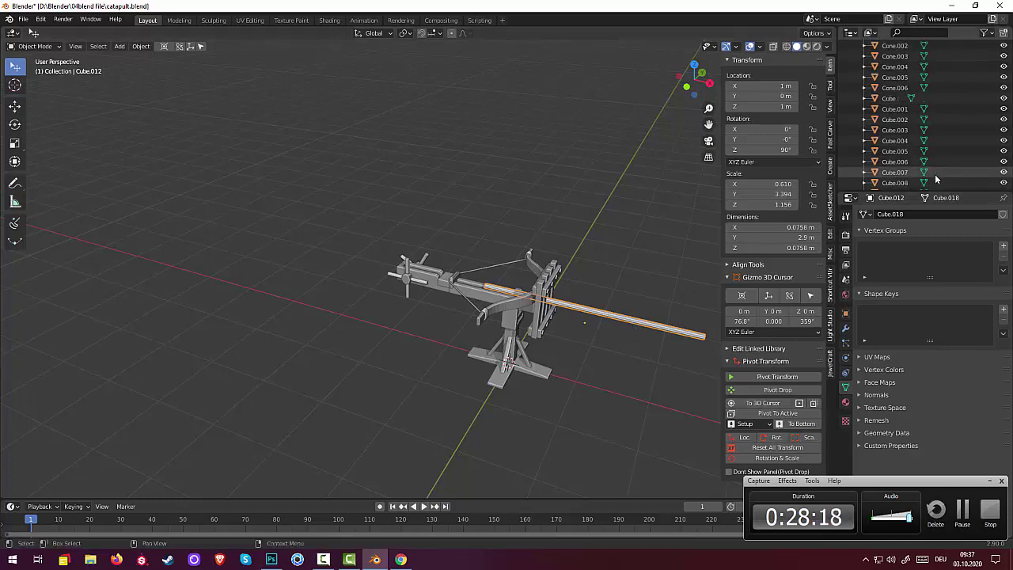
scroll(935, 176, down, 2)
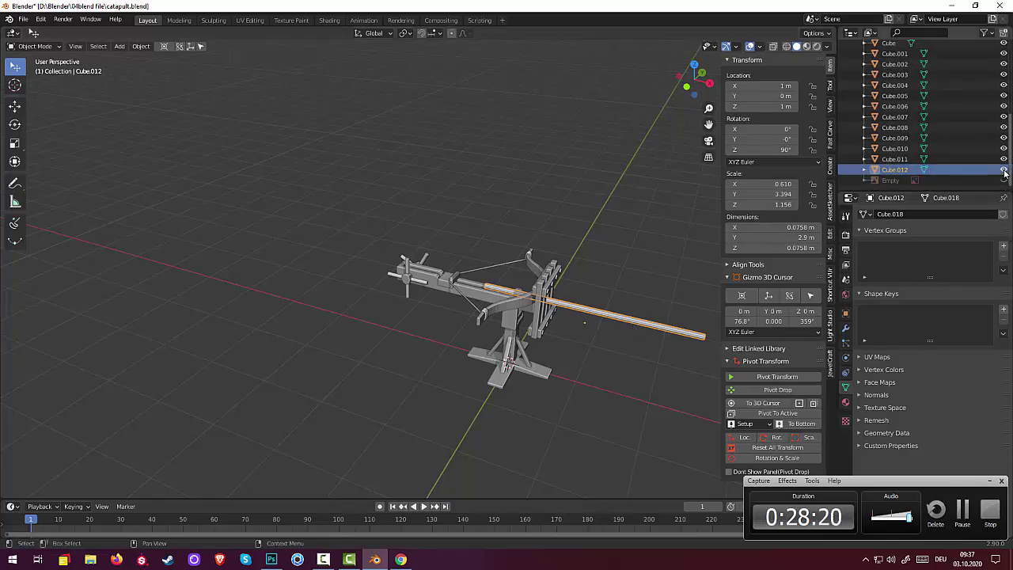
click(610, 347)
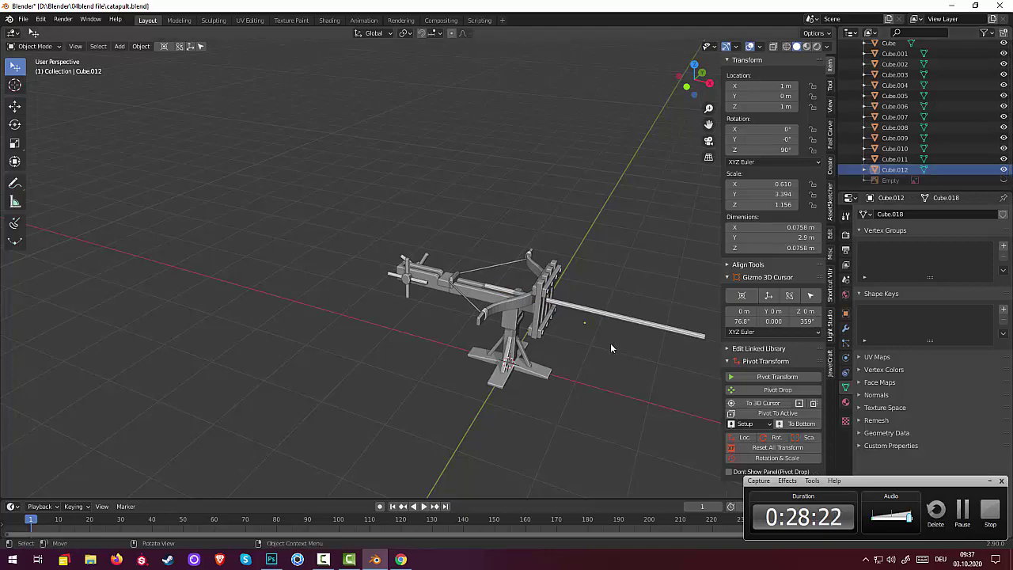
mouse_move(611, 346)
middle_down()
mouse_move(488, 385)
mouse_move(480, 373)
middle_up()
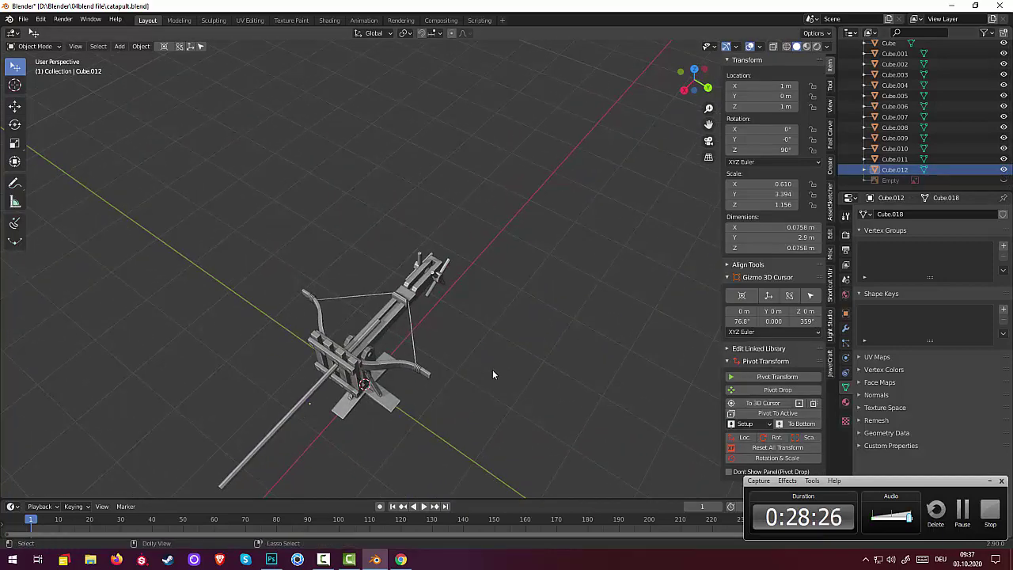
key(h)
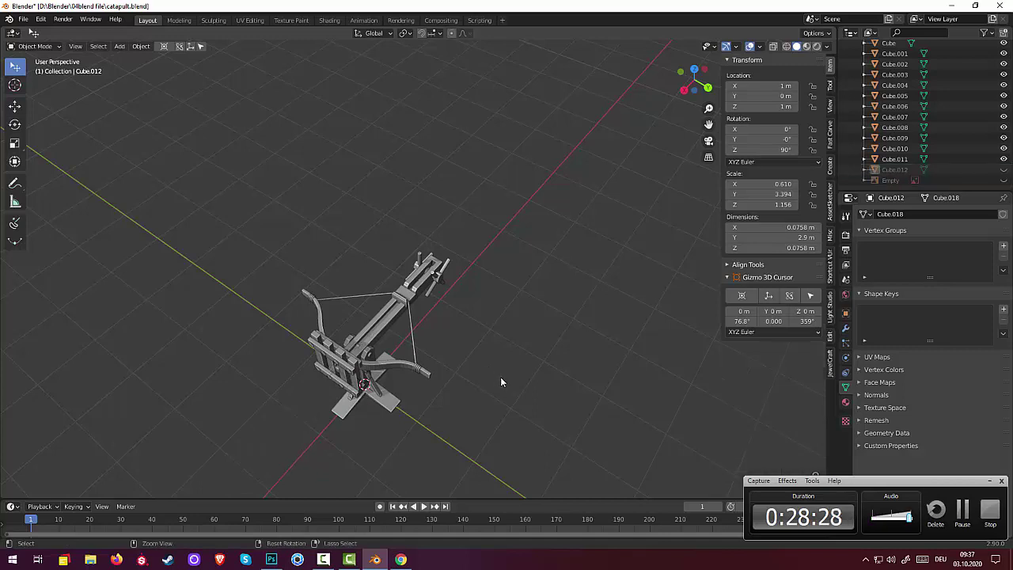
key(alt+h)
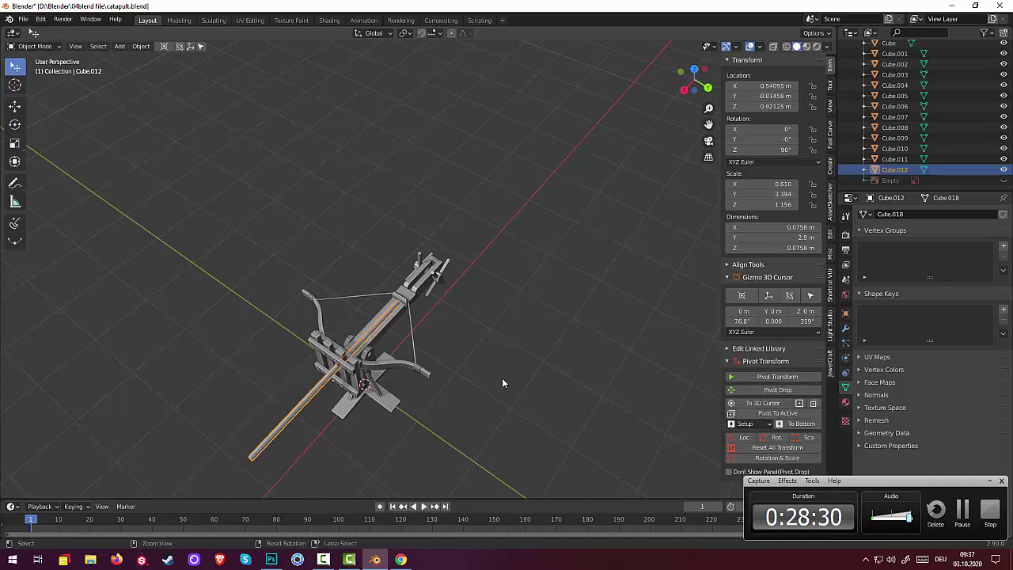
Nudge the rail bar along Y to Y 0.003372 m and deselect it
middle_drag(498, 380, 482, 370)
scroll(471, 366, up, 4)
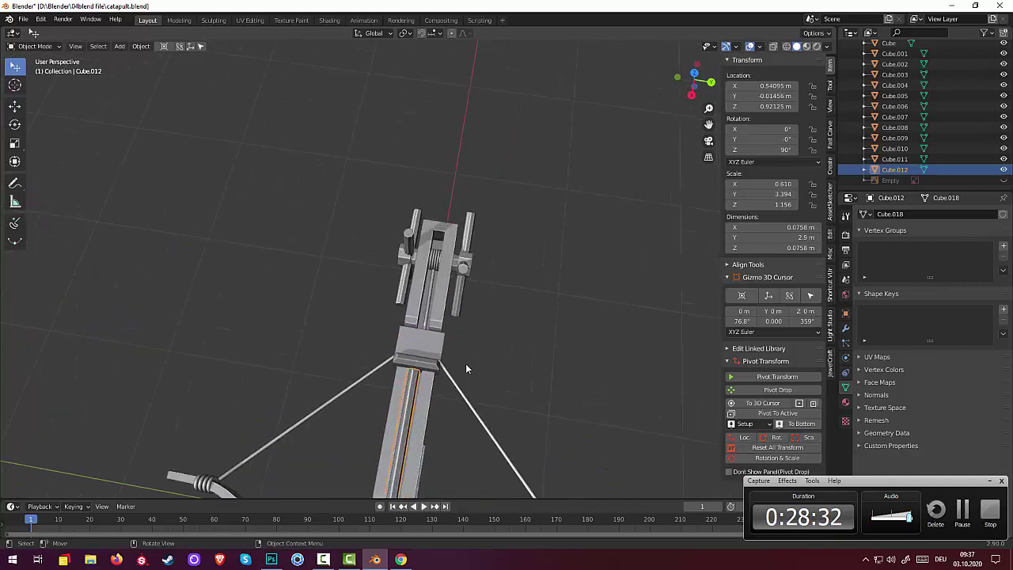
key(g)
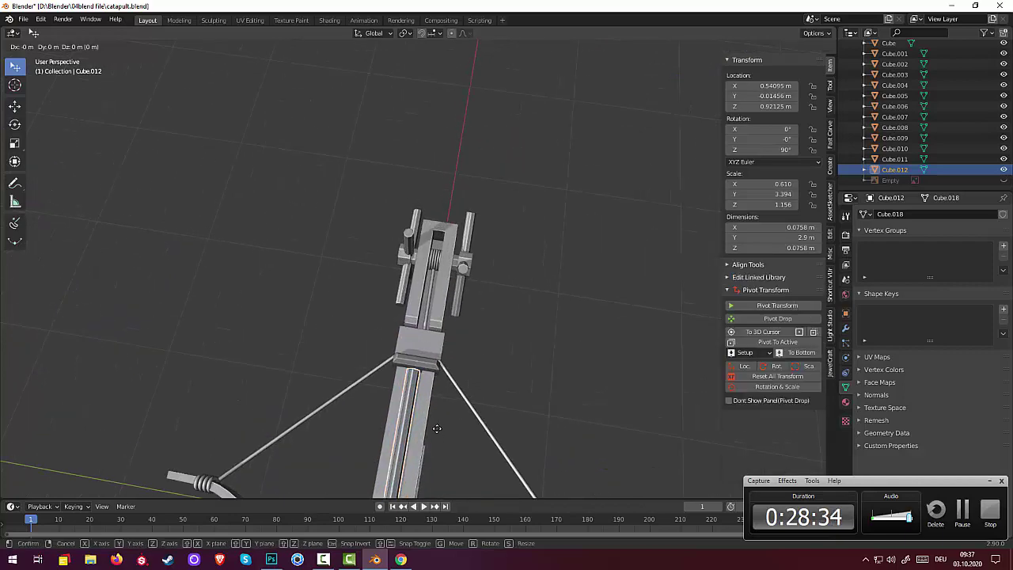
key(y)
click(441, 427)
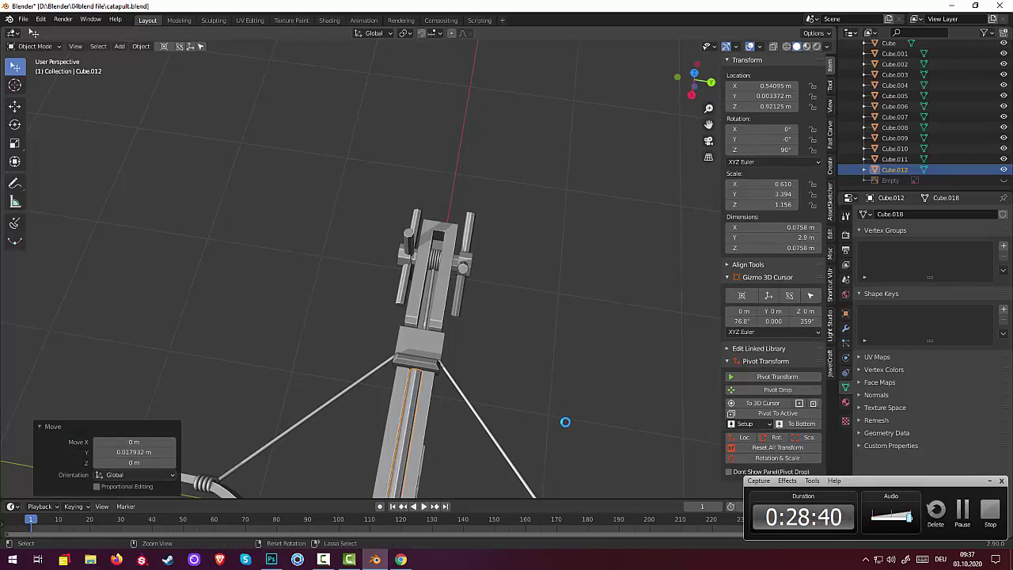
click(571, 408)
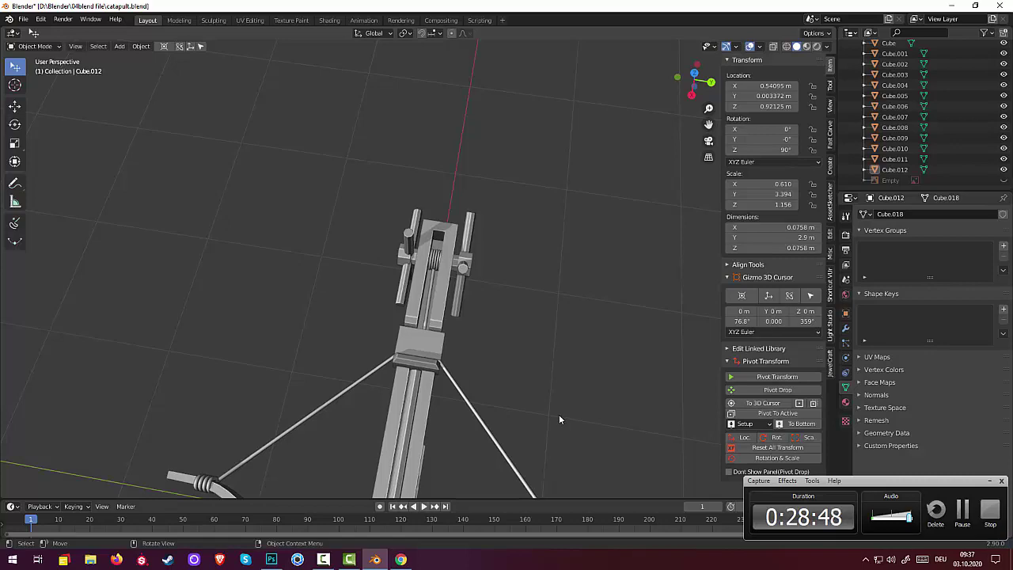
mouse_move(559, 414)
middle_down()
mouse_move(622, 362)
mouse_move(601, 391)
middle_up()
scroll(601, 392, down, 5)
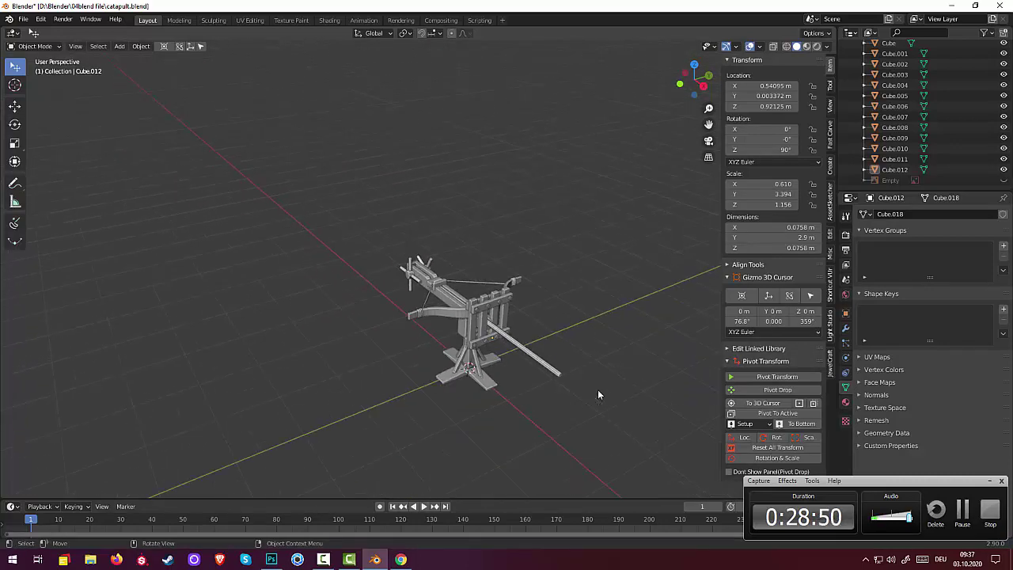
scroll(583, 406, up, 1)
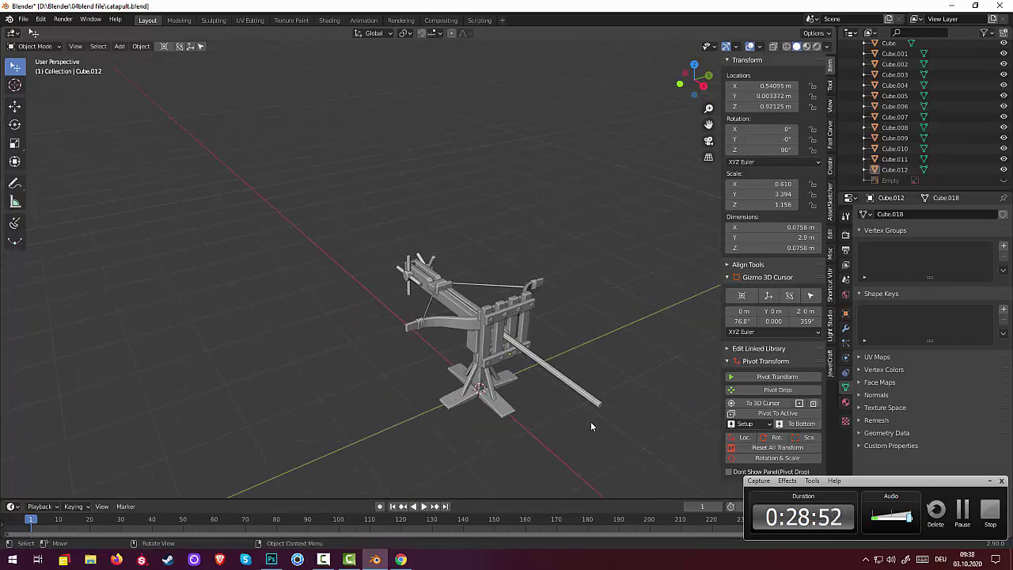
Add a four-sided cone, Cone.007, with 0.05 m radius and 0.13 m depth at the origin
key(shift+a)
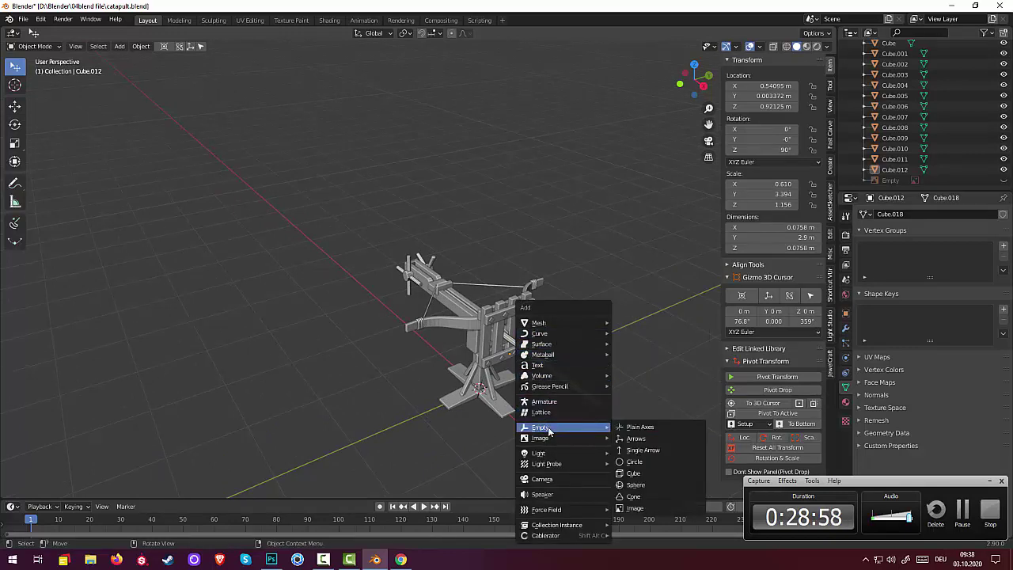
mouse_move(563, 323)
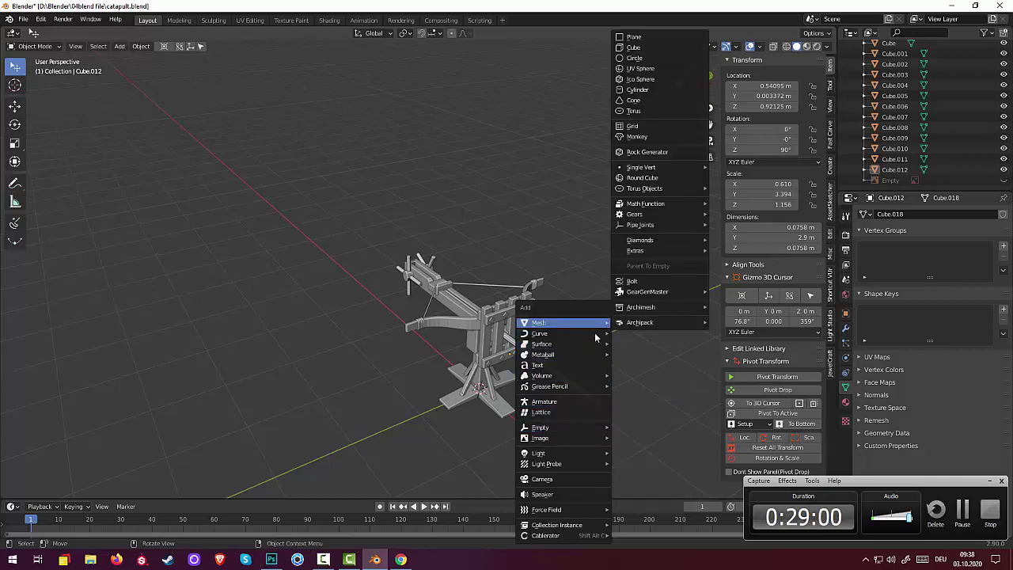
click(639, 101)
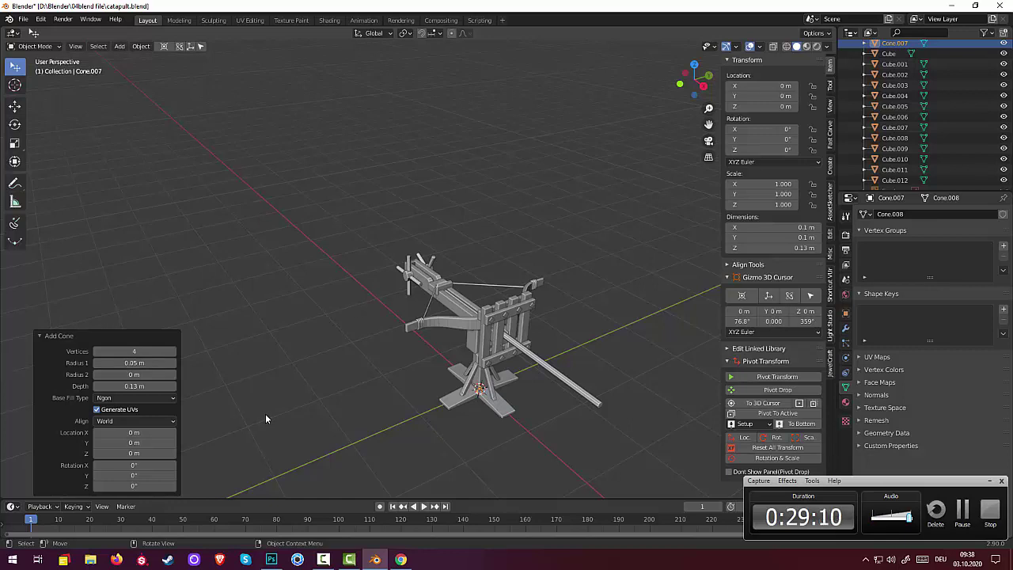
Set the new four-sided cone's depth to 0.42 m and its radius to 0.08 m
click(134, 386)
text(0.6)
key(Return)
mouse_move(133, 386)
mouse_down()
mouse_move(111, 386)
mouse_move(155, 363)
mouse_move(127, 362)
mouse_up()
Close the cone's redo panel and select the small cone at the catapult base
mouse_move(387, 456)
middle_down()
mouse_move(493, 437)
mouse_move(518, 420)
mouse_move(309, 465)
middle_up()
click(317, 443)
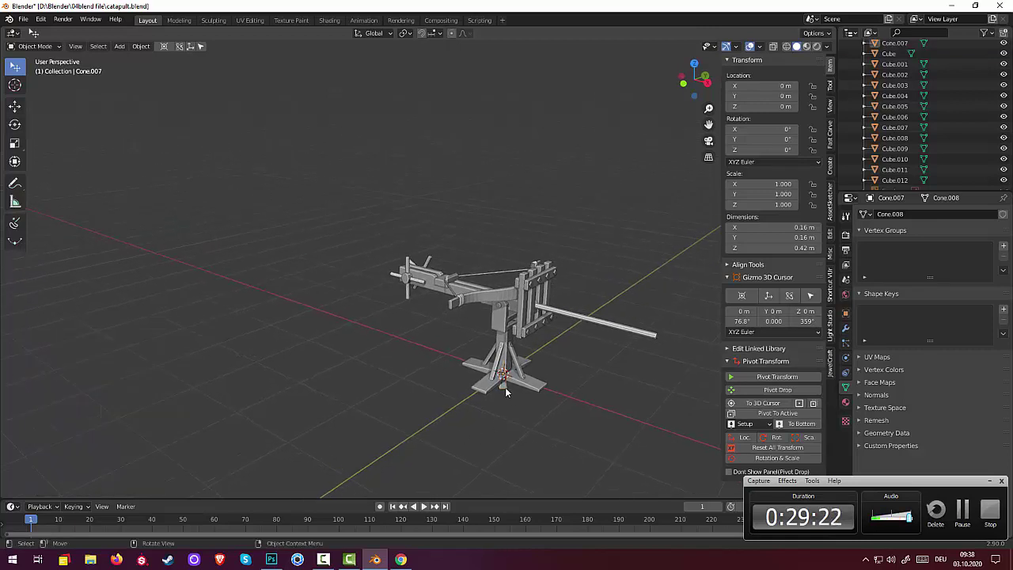
click(504, 386)
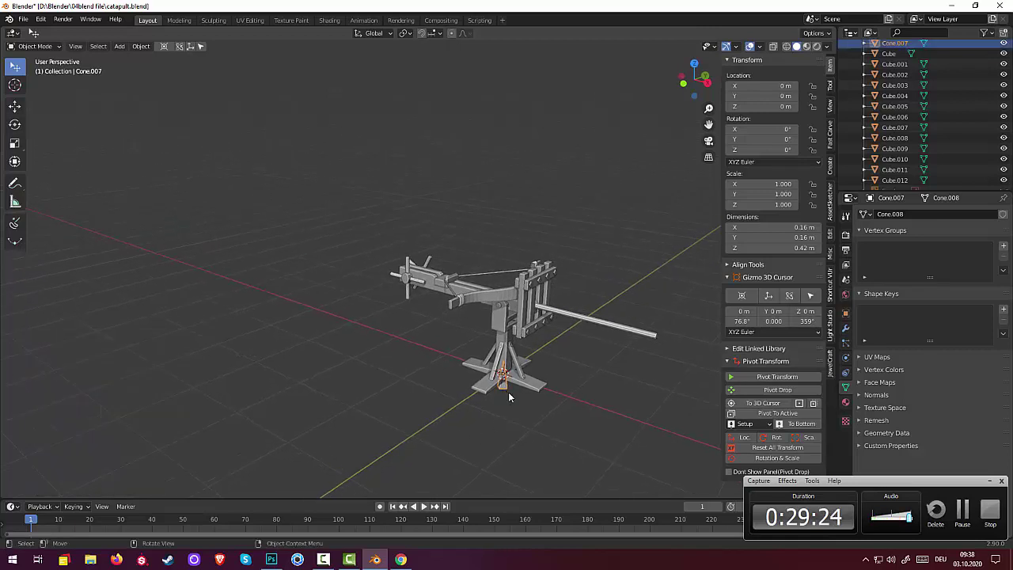
Raise the cone along Z and rotate it 90° about the Y axis
key(g)
key(z)
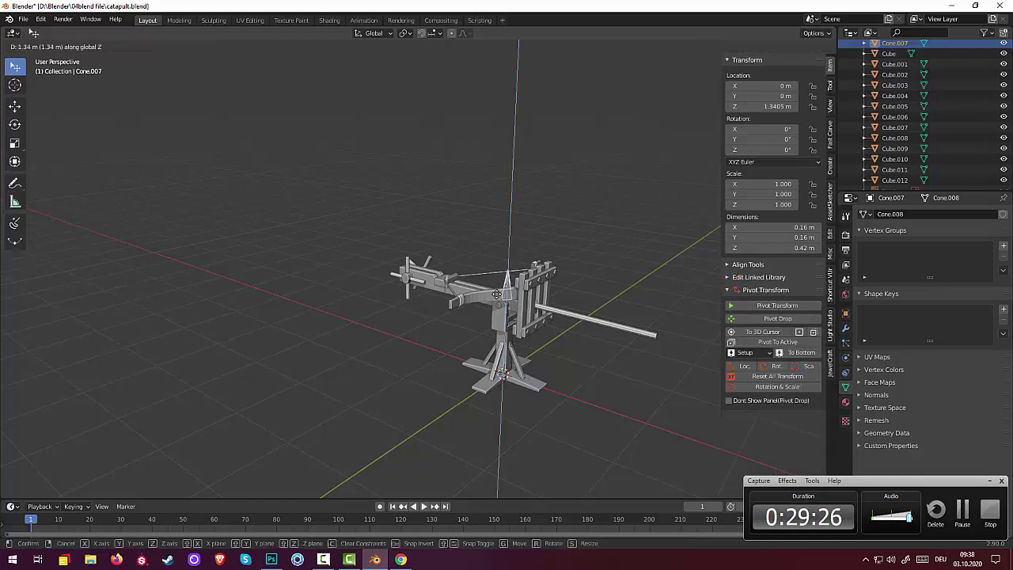
click(498, 267)
mouse_move(550, 252)
middle_down()
mouse_move(613, 246)
mouse_move(591, 246)
middle_up()
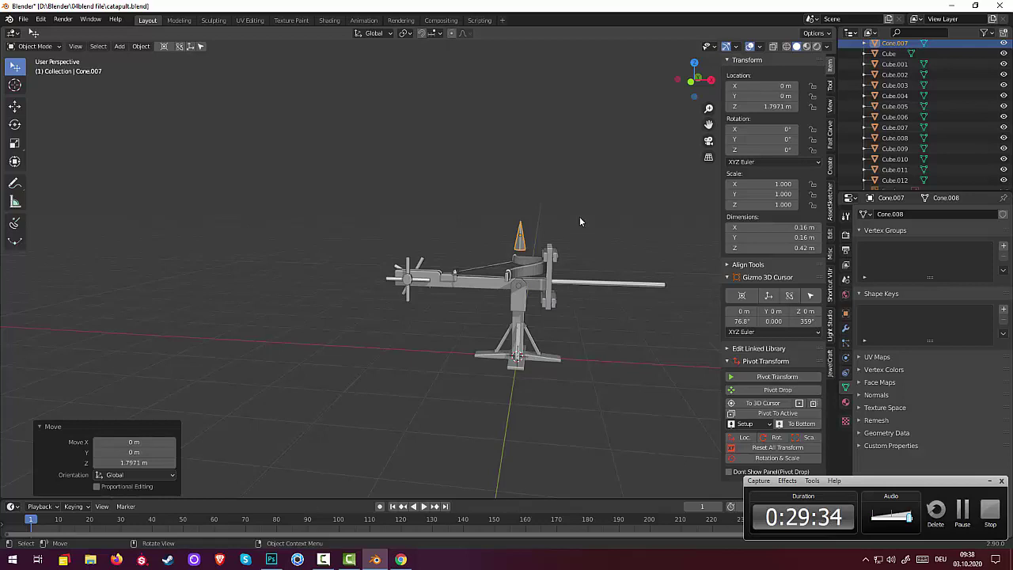
key(r)
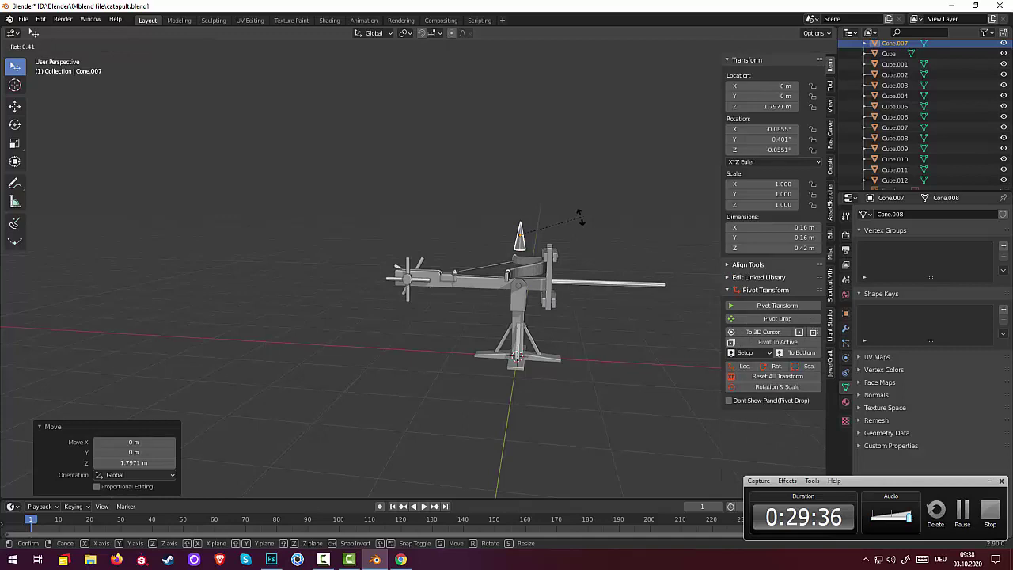
text(y)
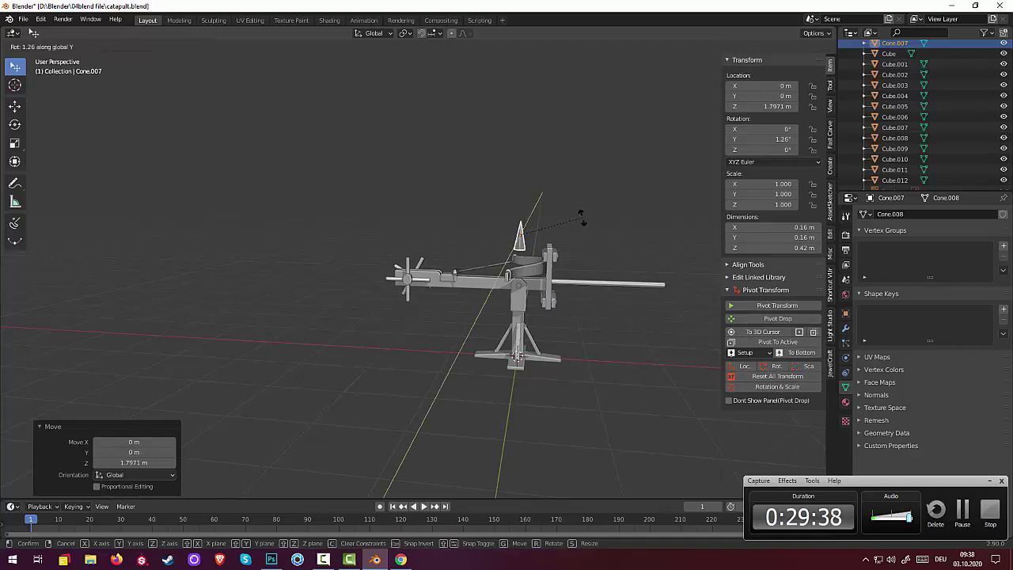
text(90)
key(Return)
In front view, move the cone onto the front tip of the bolt
middle_drag(593, 232, 593, 224)
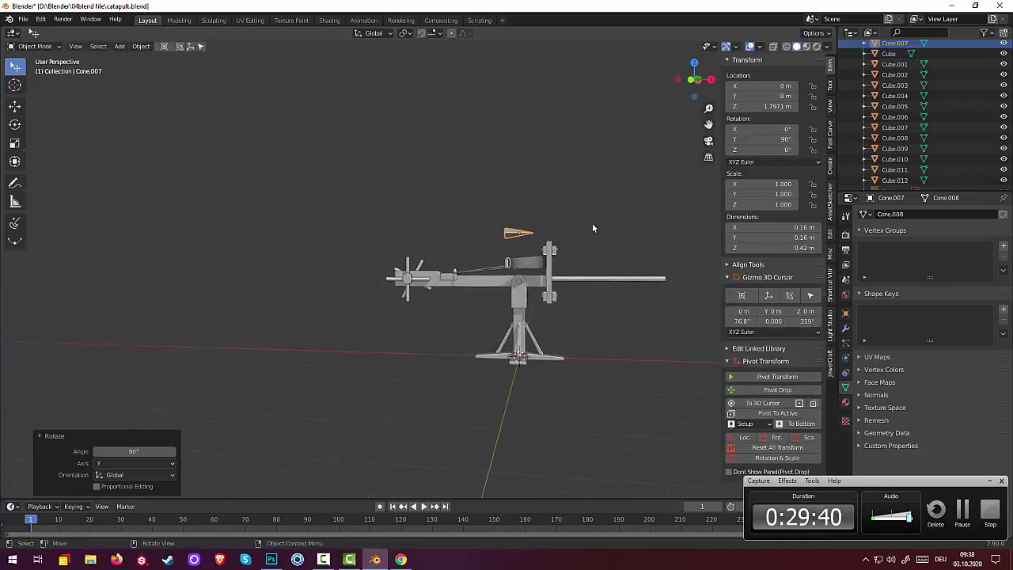
key(KP_3)
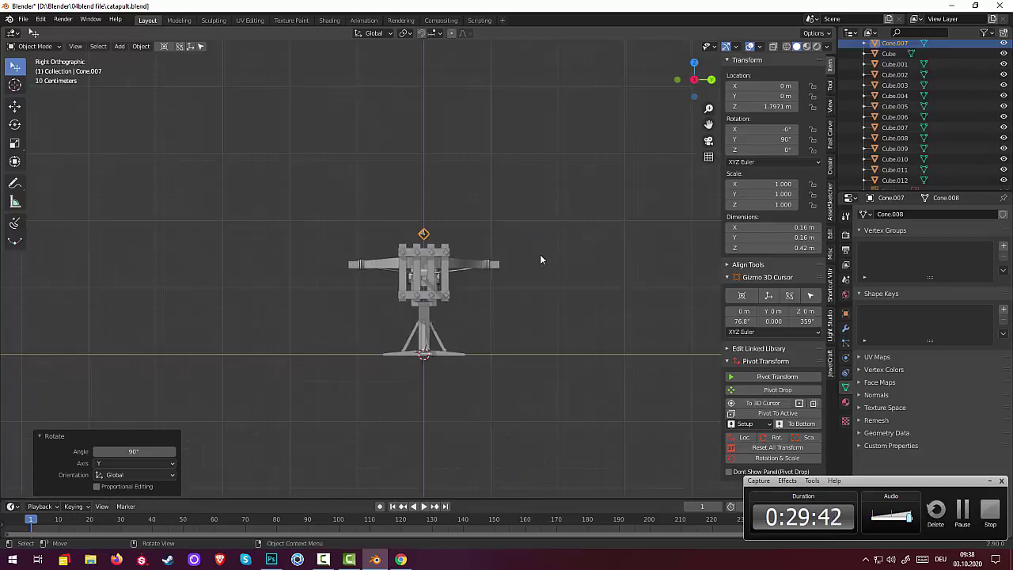
key(KP_1)
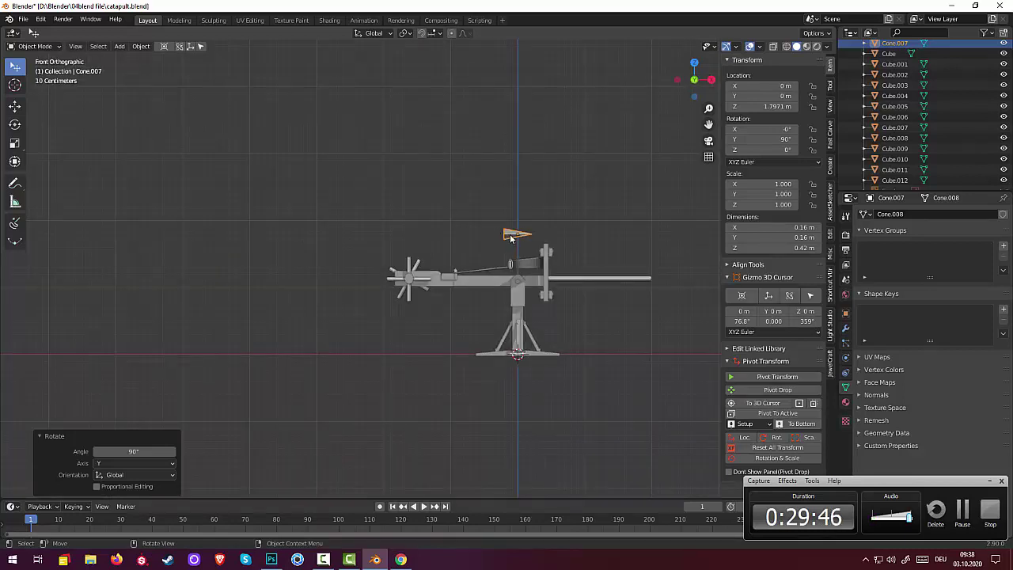
click(510, 237)
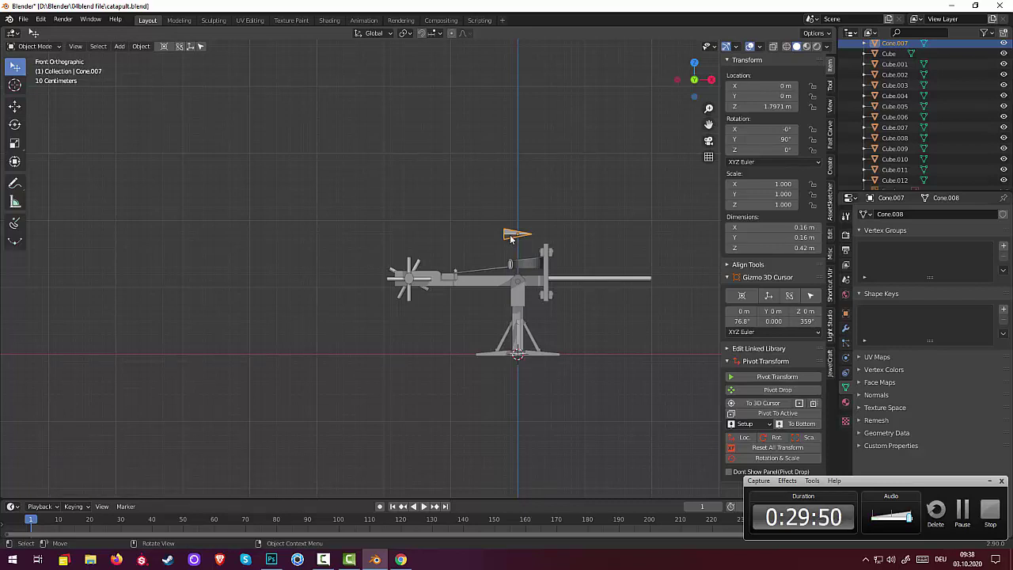
key(g)
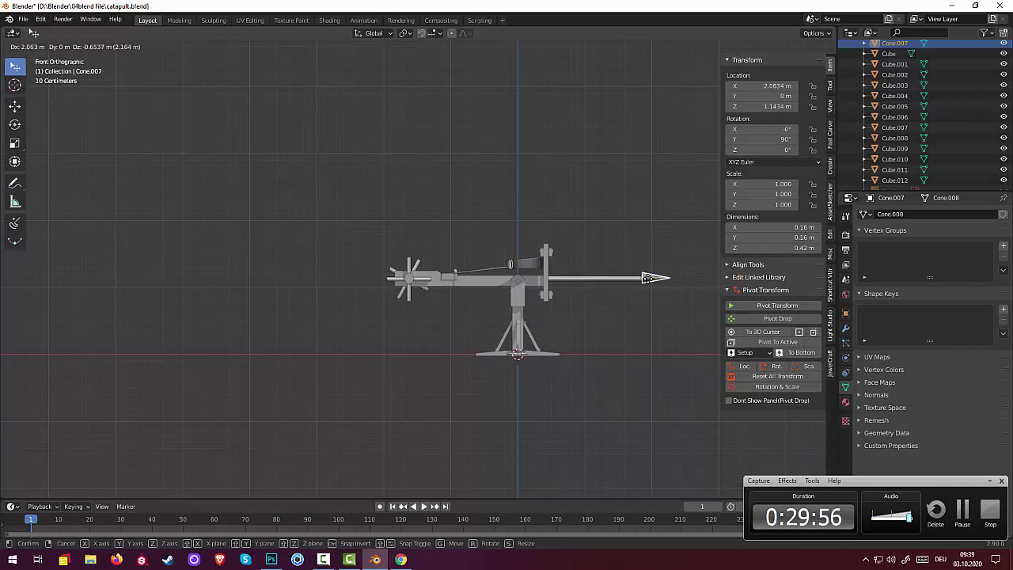
click(647, 277)
scroll(651, 325, up, 2)
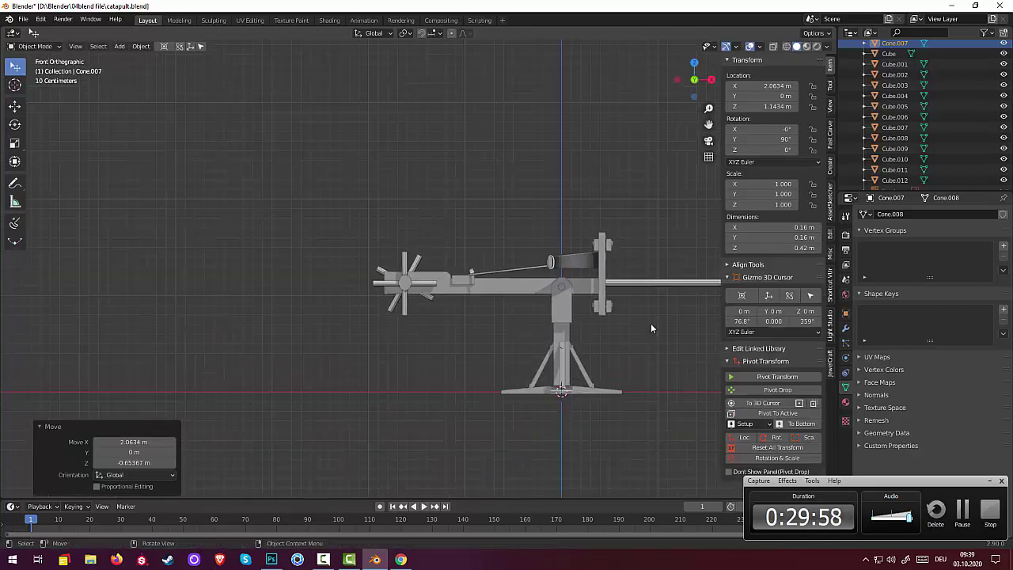
scroll(645, 269, up, 2)
middle_drag(643, 264, 547, 266)
middle_drag(409, 264, 350, 279)
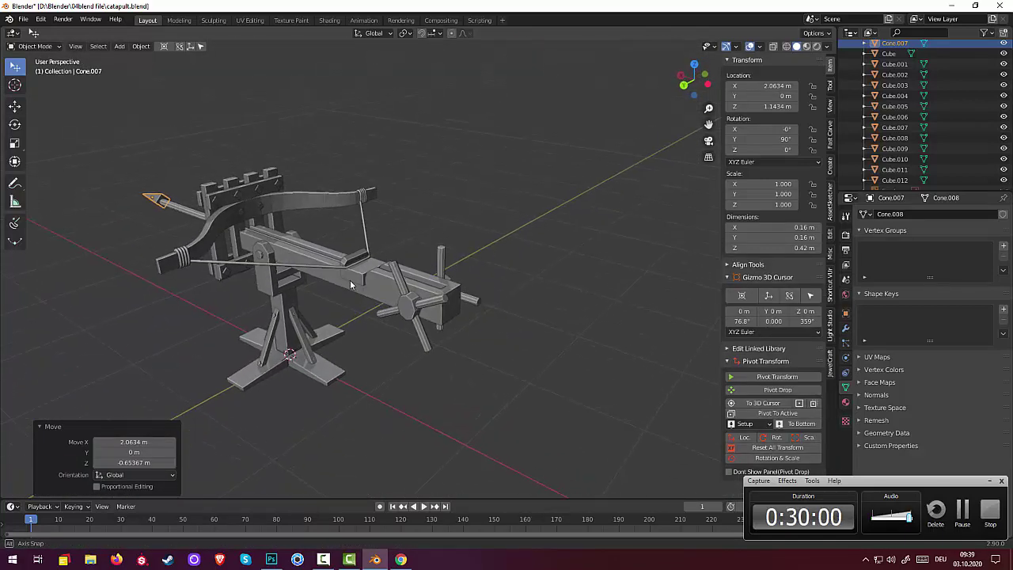
scroll(169, 195, up, 2)
scroll(170, 179, up, 3)
Fine-tune the arrowhead's height on the bolt with a small vertical move
mouse_move(169, 179)
middle_down()
mouse_move(290, 211)
mouse_move(571, 438)
mouse_move(413, 50)
middle_up()
scroll(526, 268, down, 3)
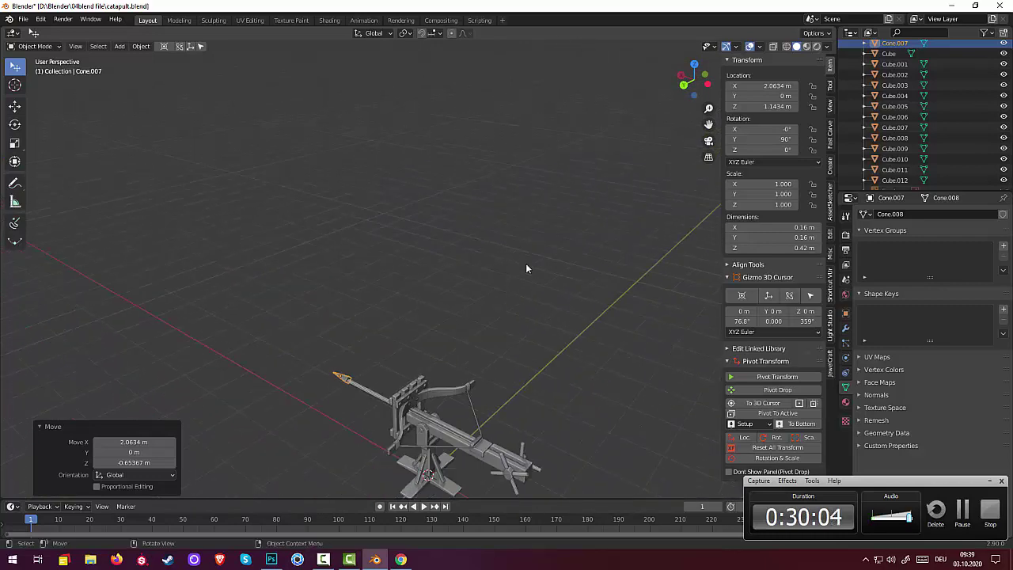
scroll(333, 455, up, 3)
shift+middle_drag(350, 421, 469, 408)
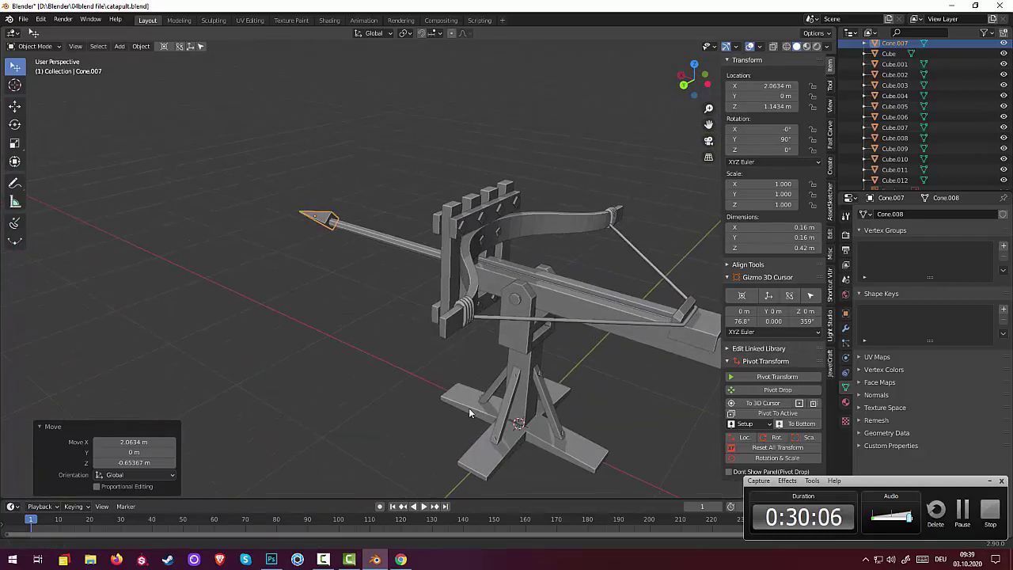
scroll(293, 331, up, 1)
scroll(320, 229, up, 2)
scroll(320, 229, up, 1)
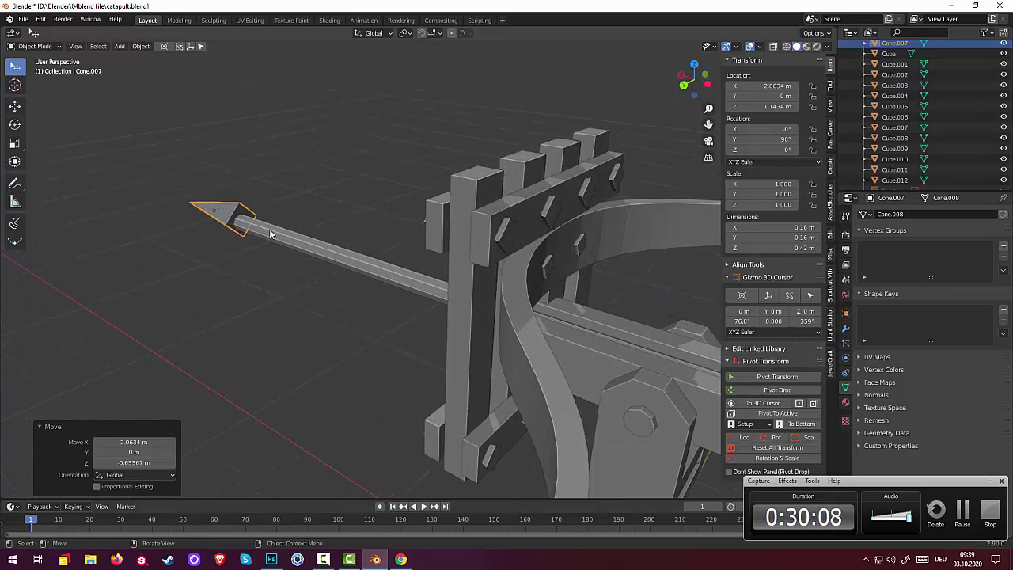
click(238, 211)
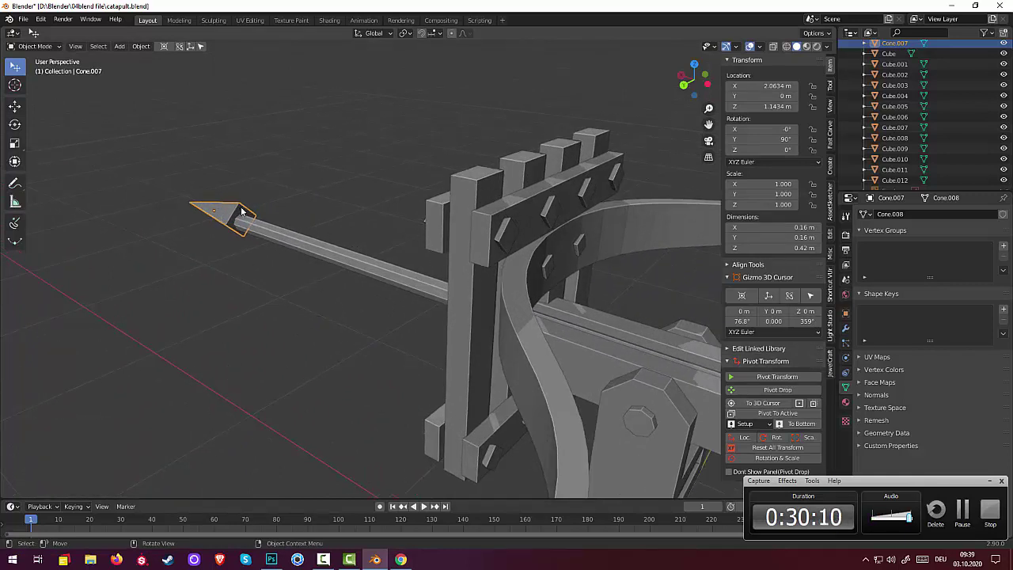
key(g)
key(z)
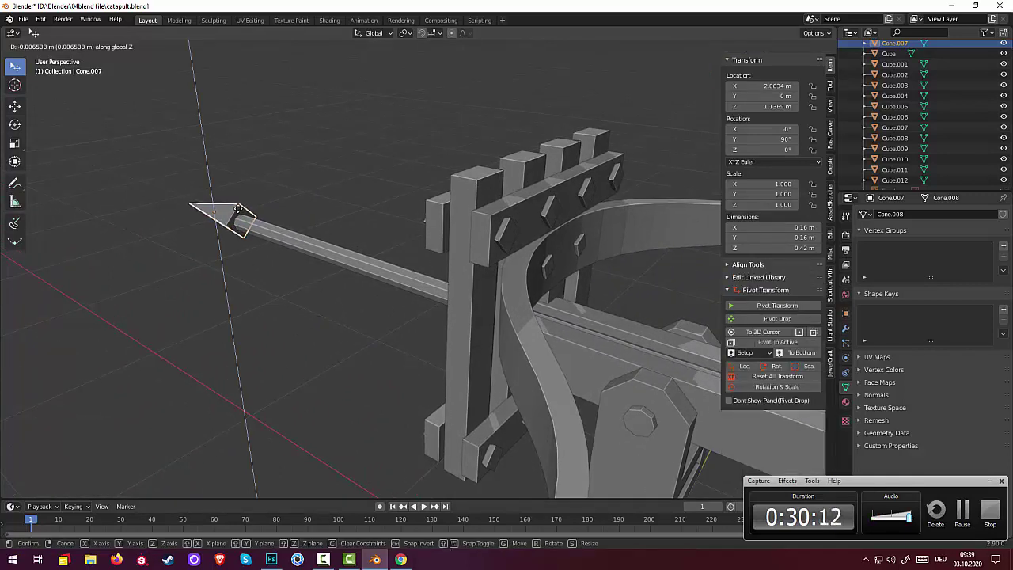
click(239, 210)
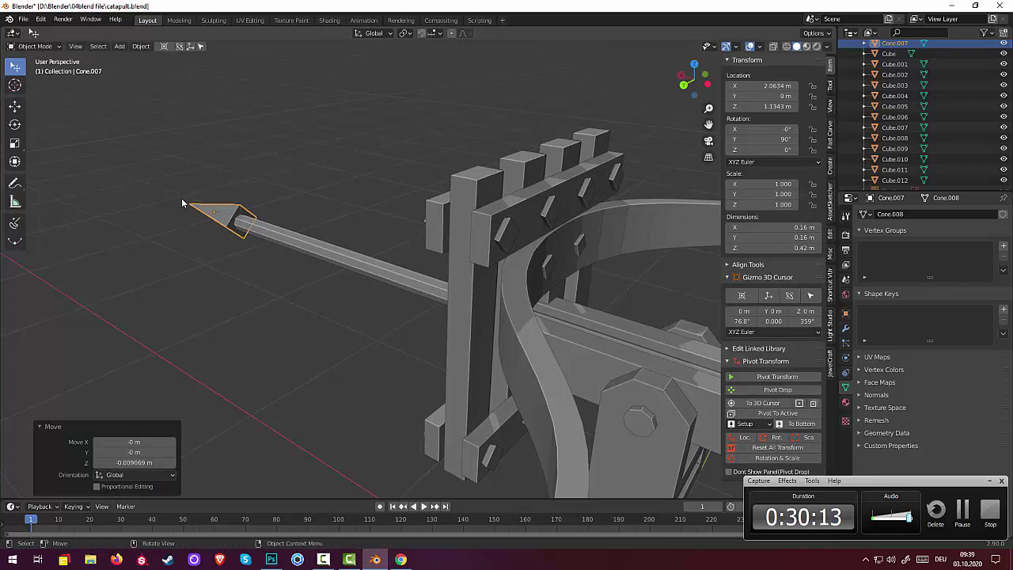
click(38, 47)
In Edit Mode, inset the arrowhead cone's back face
click(35, 69)
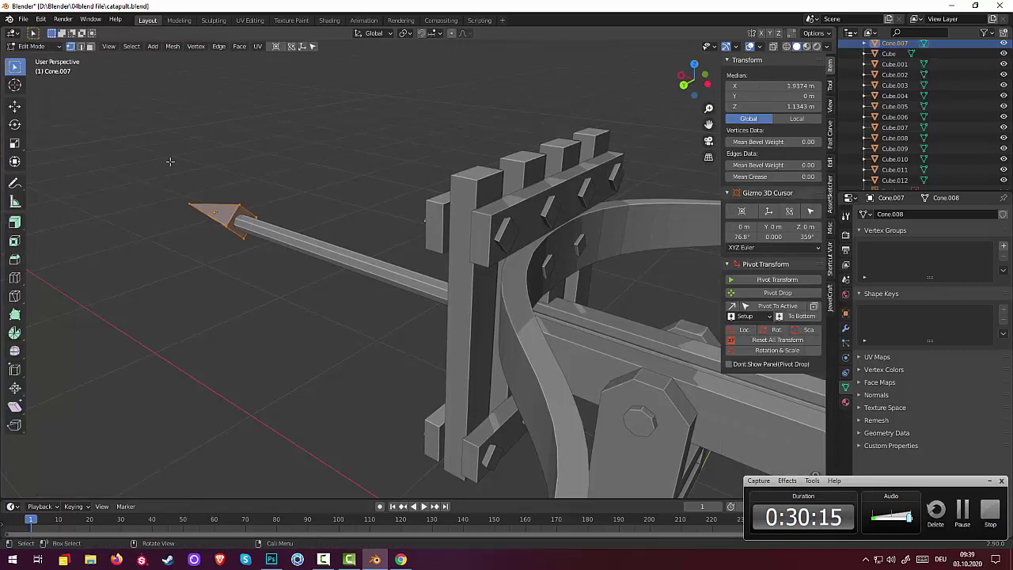
click(241, 214)
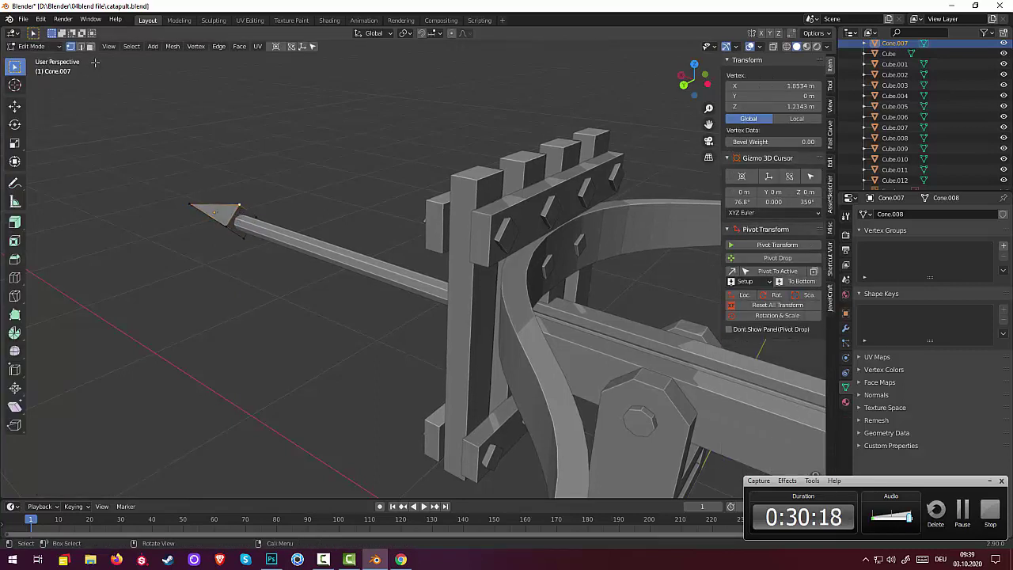
click(91, 46)
click(250, 230)
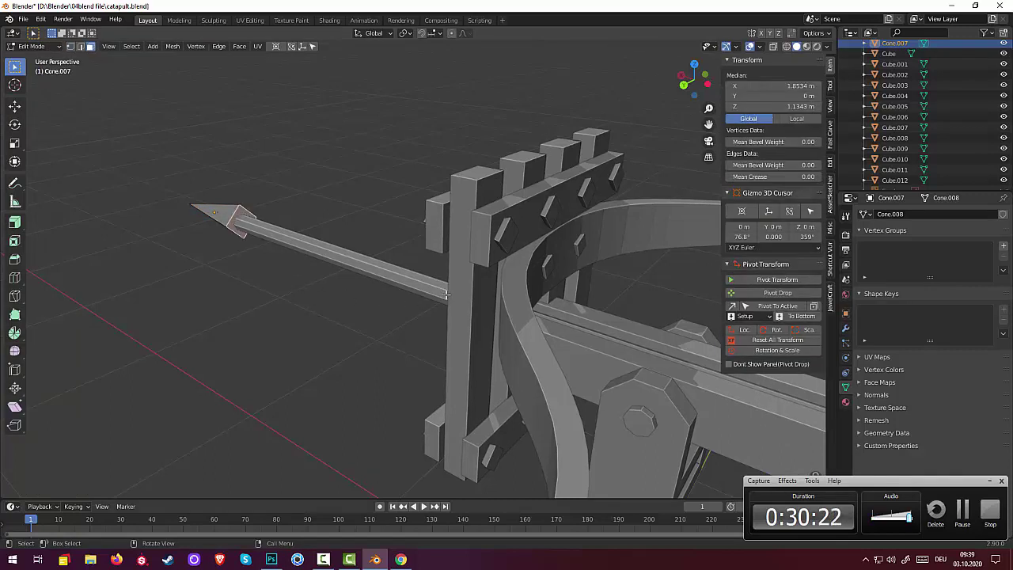
key(i)
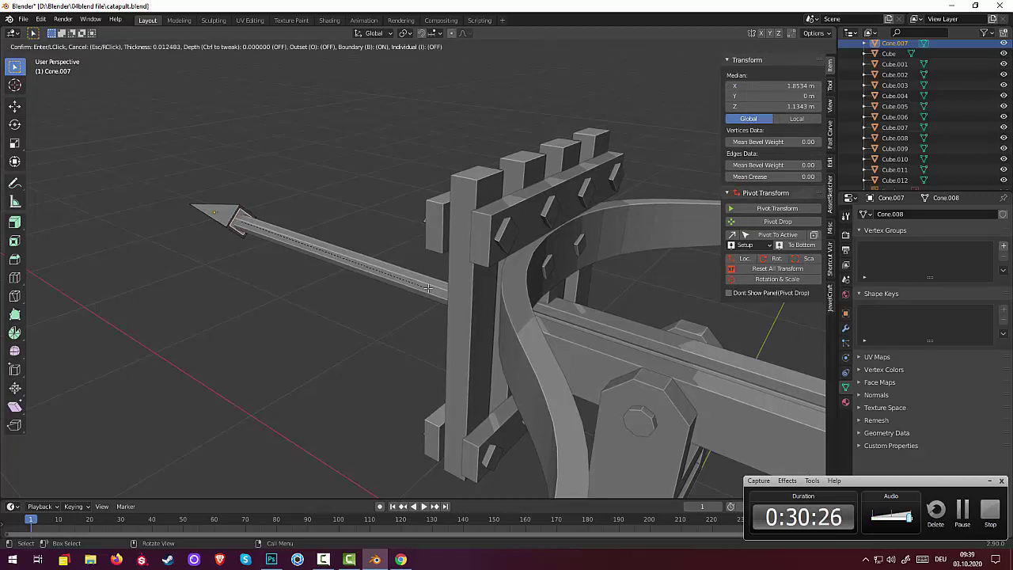
click(426, 288)
Extrude the inset face outward and shrink it slightly
middle_drag(369, 278, 369, 276)
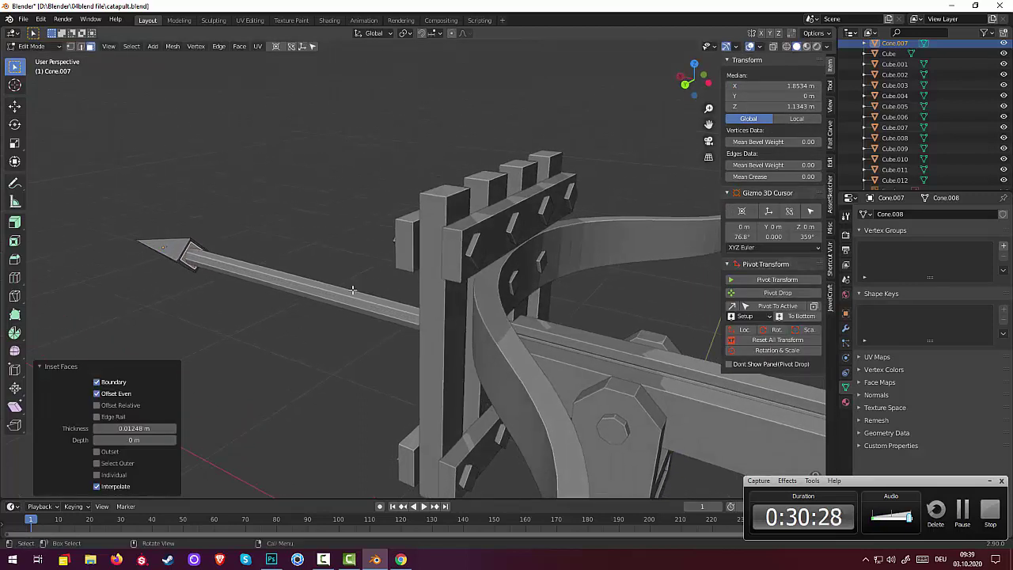
key(e)
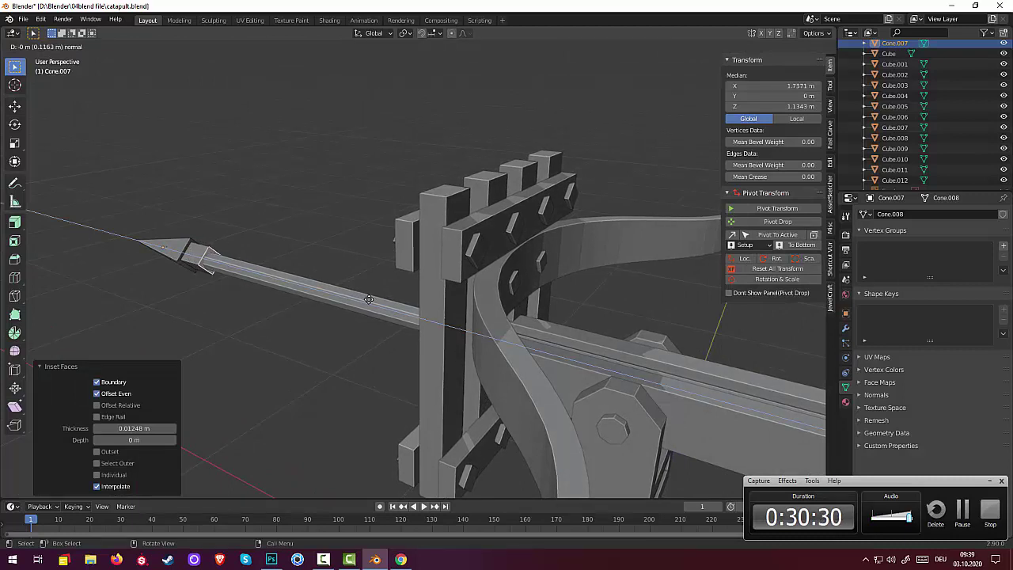
click(373, 301)
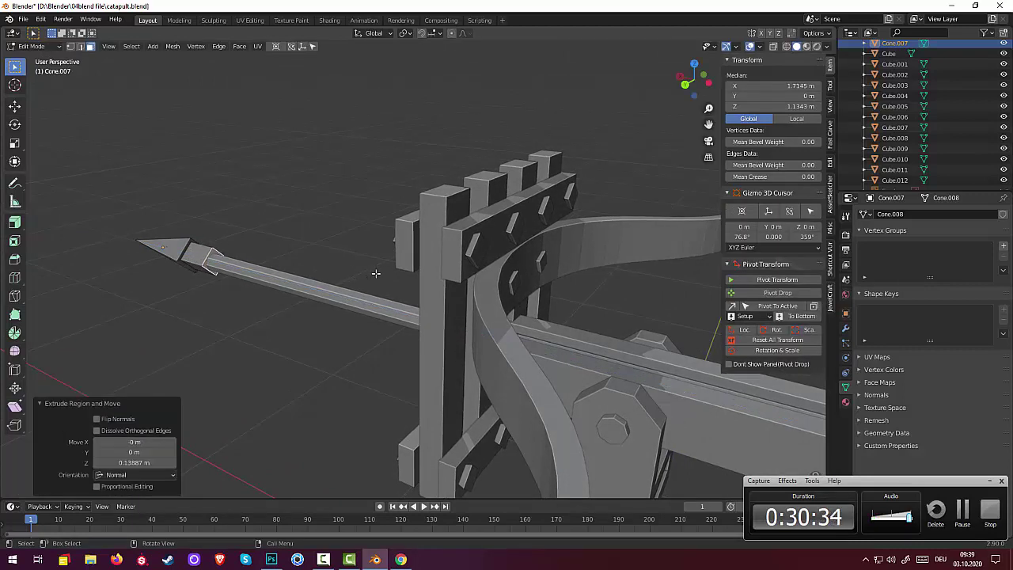
key(s)
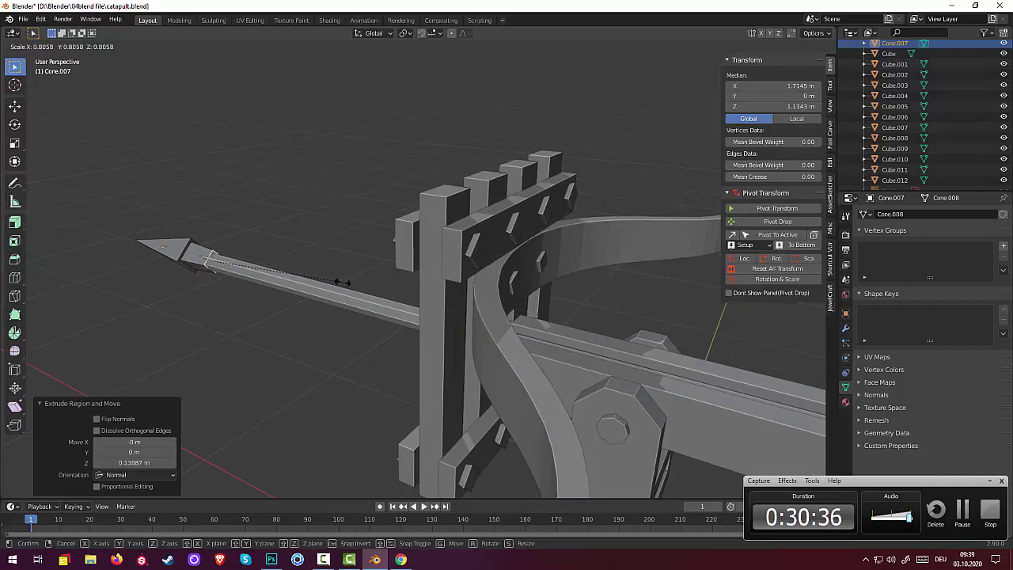
click(371, 282)
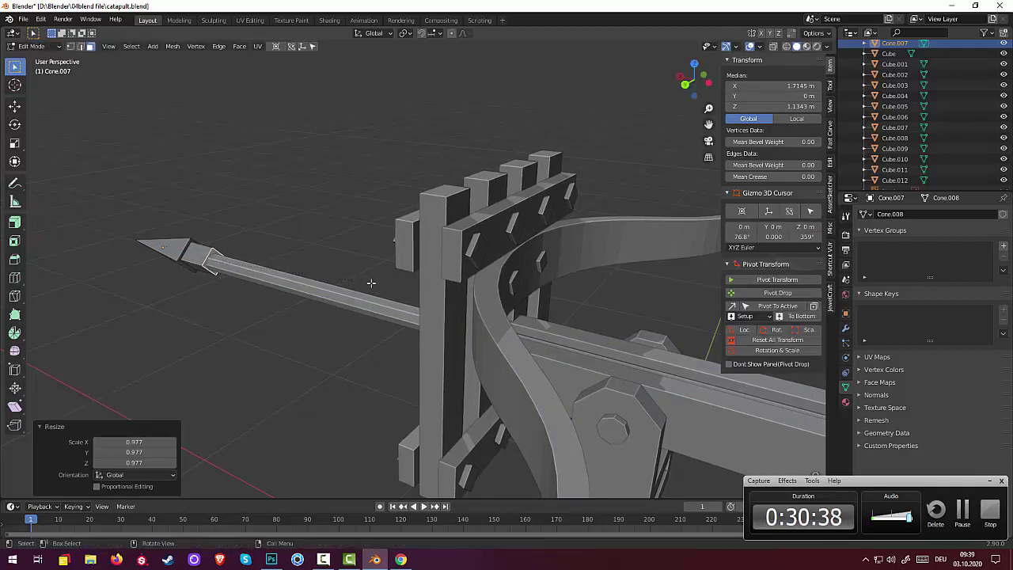
Switch to vertex selection and pick a corner vertex at the shaft junction
middle_drag(347, 295, 285, 280)
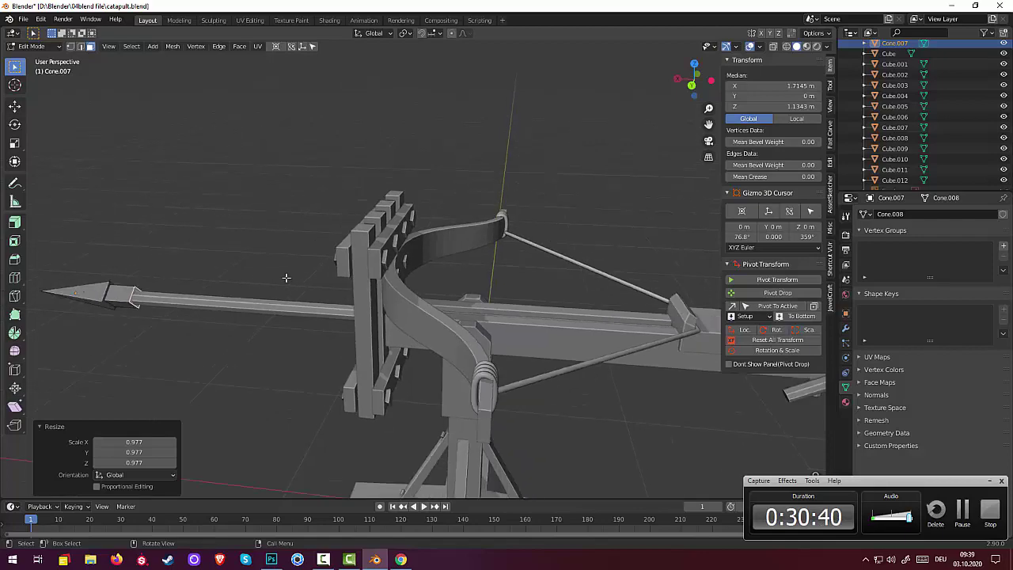
scroll(240, 278, down, 2)
scroll(239, 279, up, 2)
scroll(240, 279, up, 1)
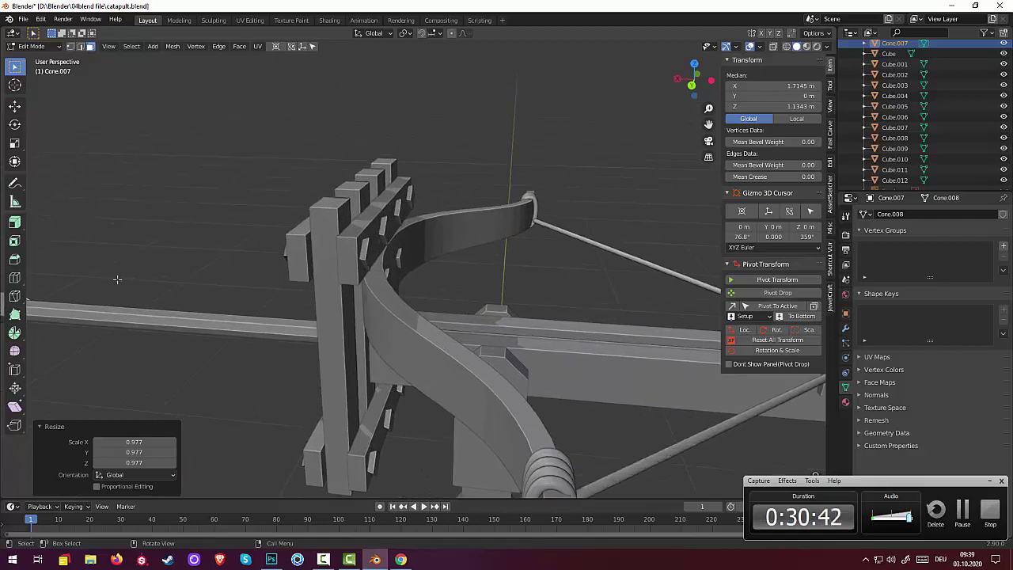
scroll(239, 278, up, 1)
mouse_move(239, 279)
middle_down()
mouse_move(331, 356)
mouse_move(321, 357)
middle_up()
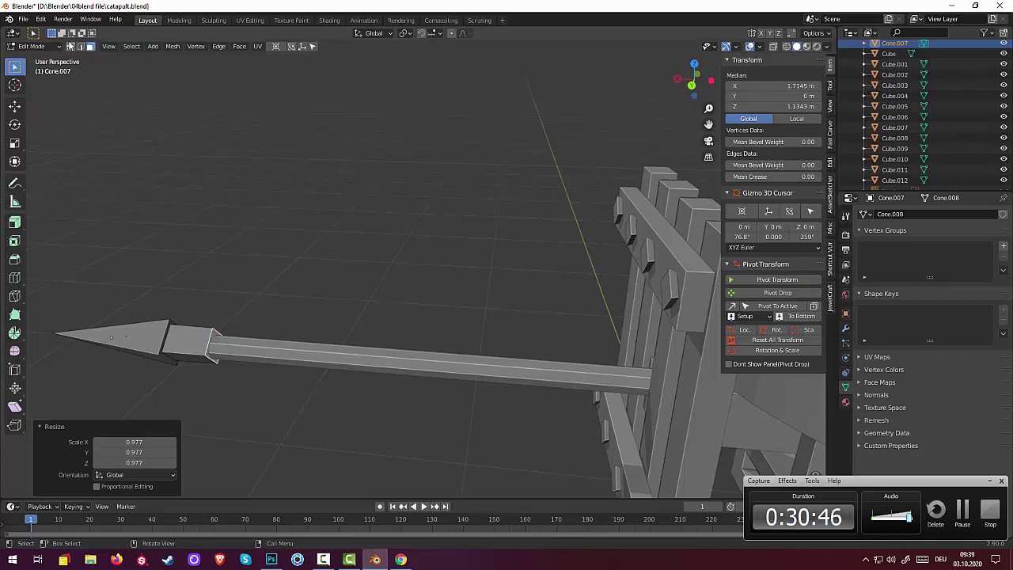
click(69, 46)
click(212, 327)
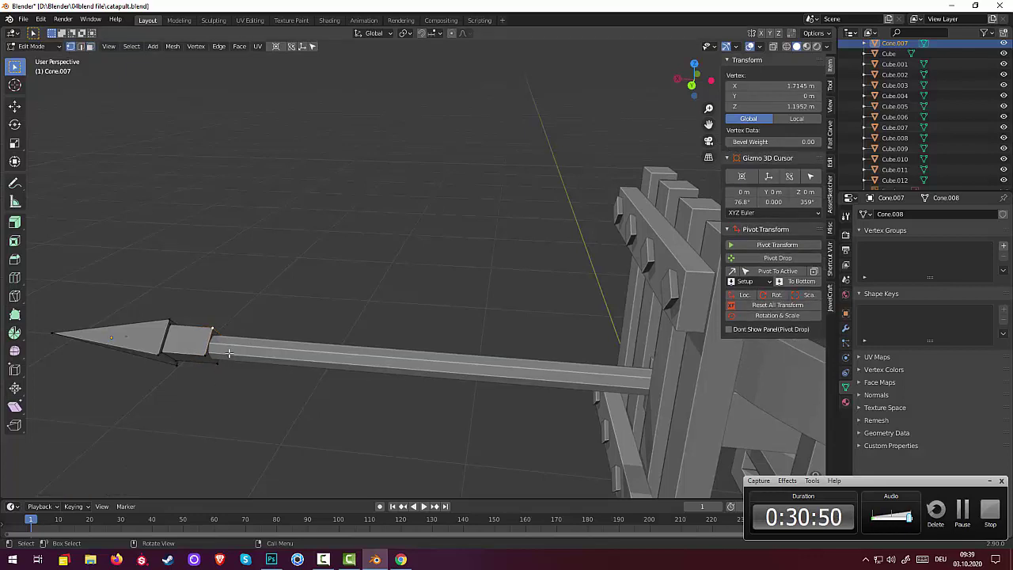
Select the collar faces behind the tip and slide them back along X
key(KP_3)
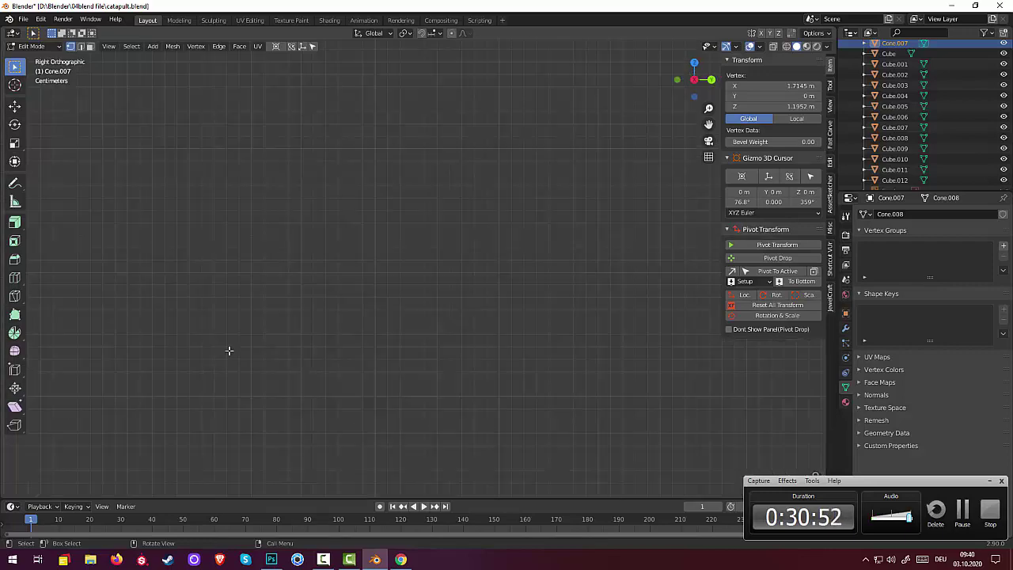
scroll(232, 353, down, 3)
scroll(242, 353, down, 2)
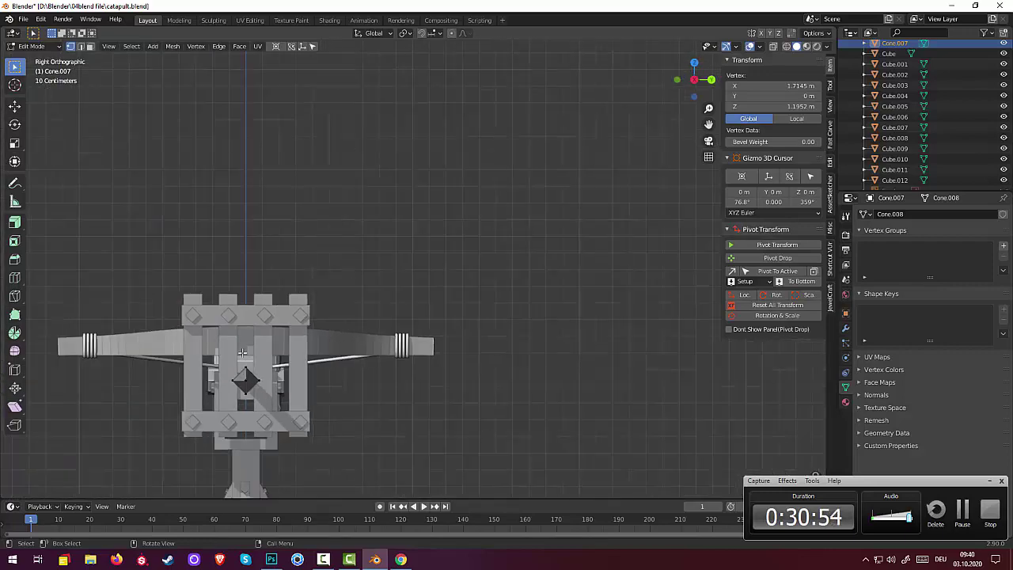
key(KP_1)
scroll(242, 354, up, 3)
scroll(318, 399, down, 2)
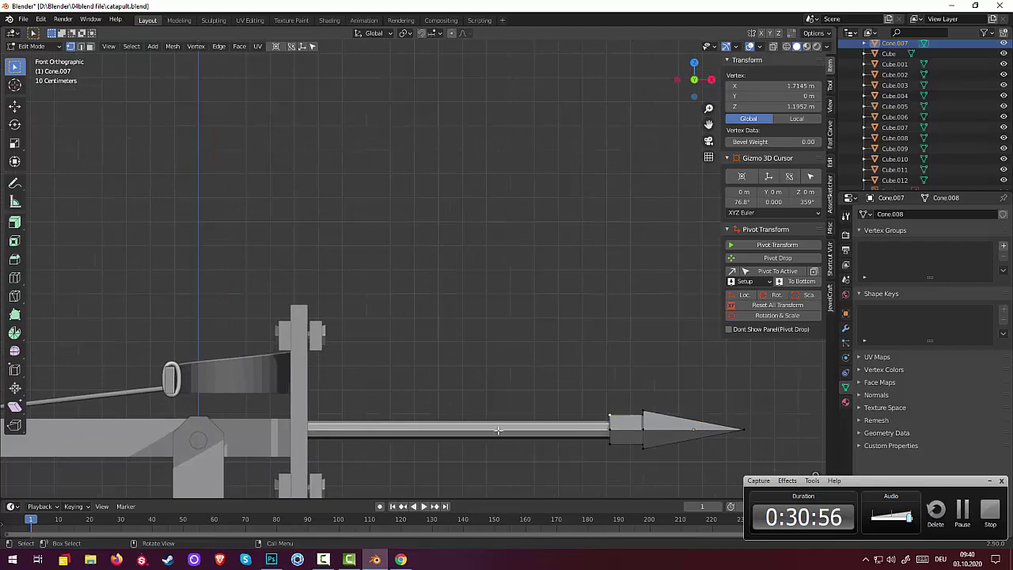
scroll(355, 366, down, 1)
scroll(378, 414, down, 1)
mouse_move(378, 414)
middle_down()
mouse_move(419, 398)
mouse_move(482, 422)
middle_up()
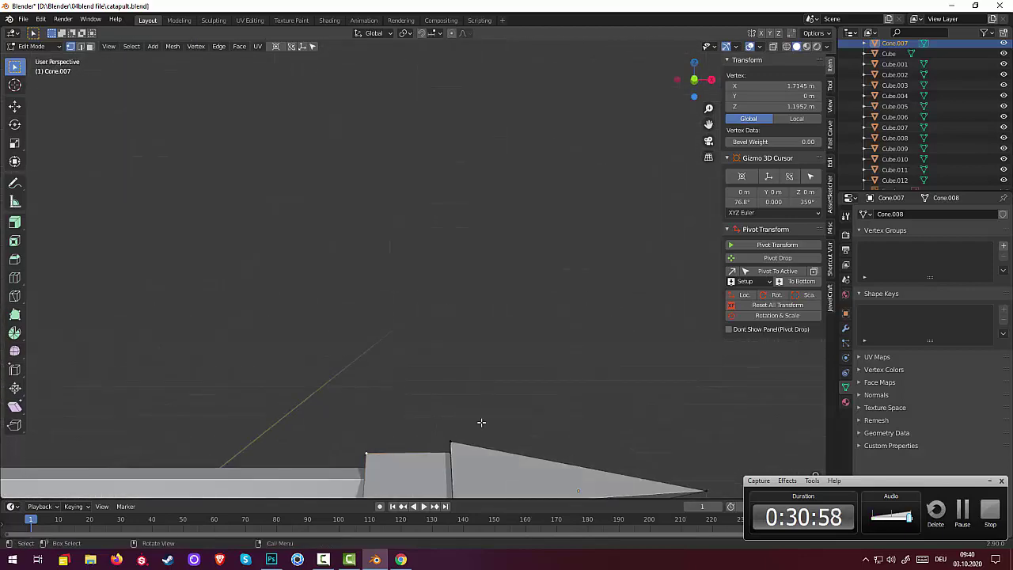
scroll(482, 422, down, 3)
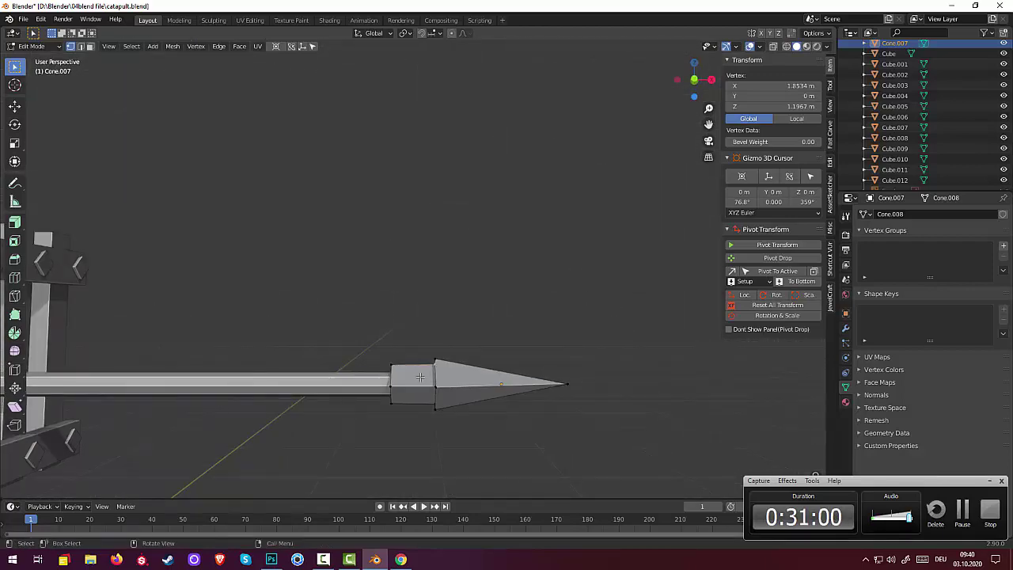
click(80, 46)
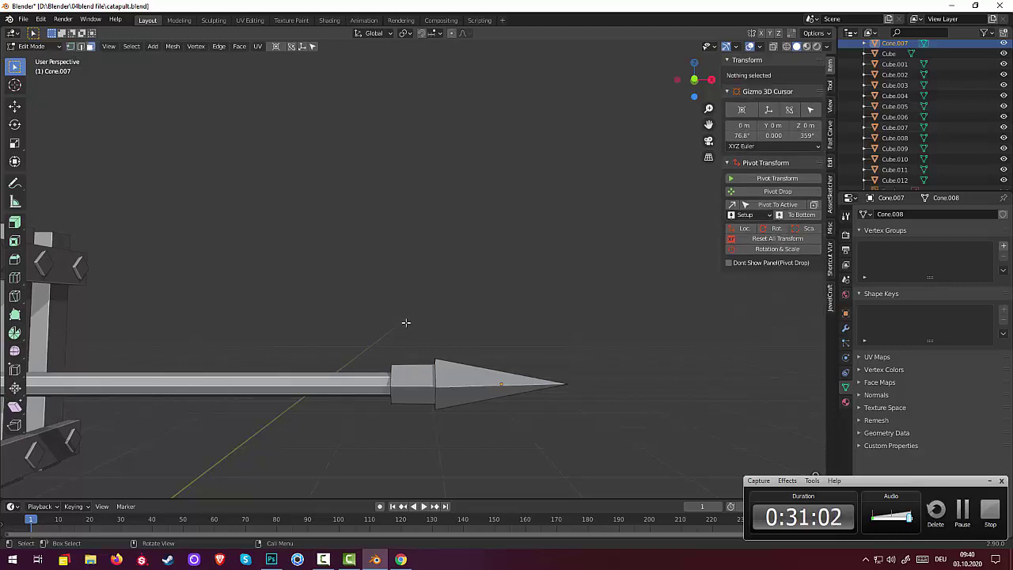
click(418, 373)
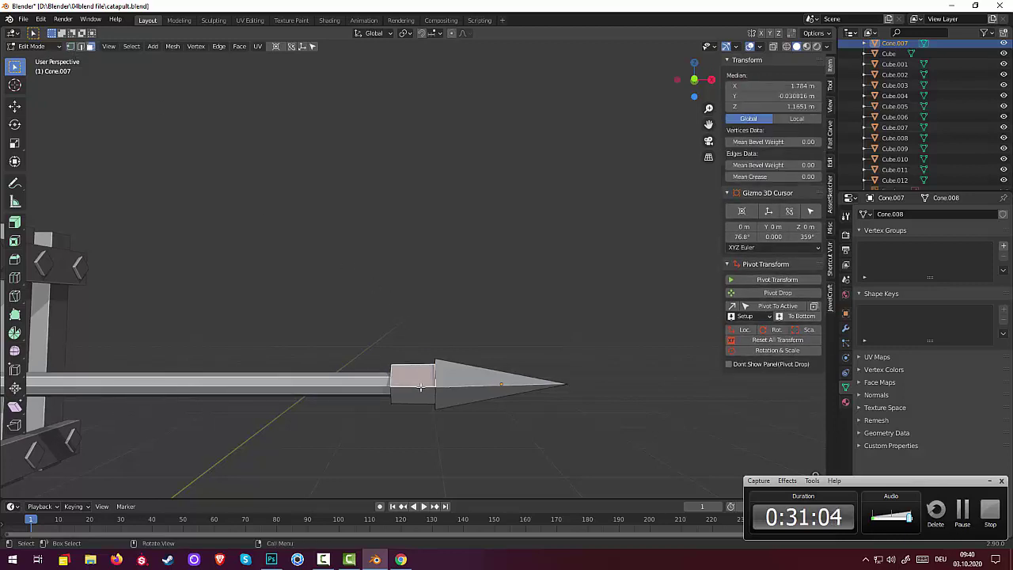
alt+click(422, 383)
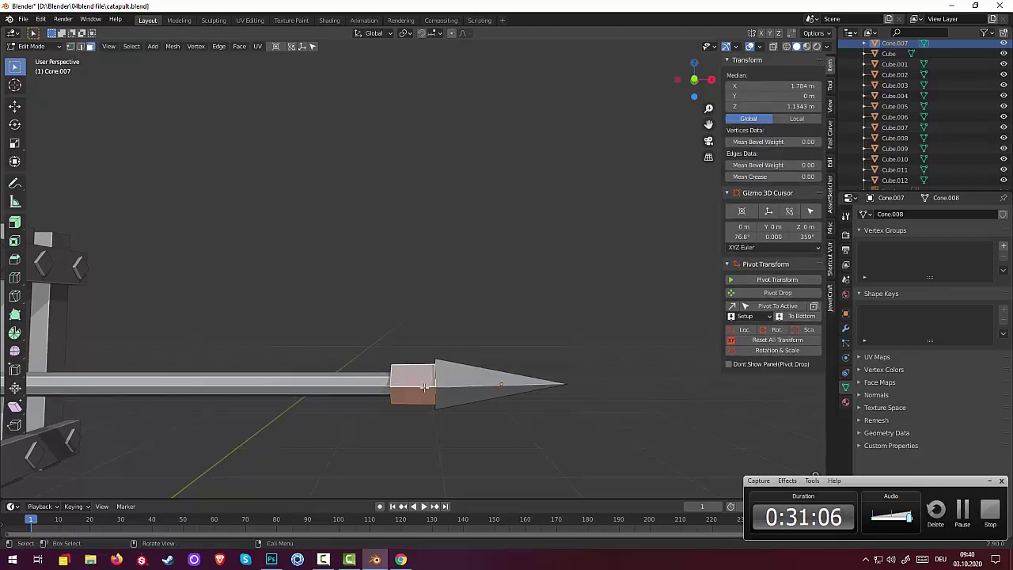
key(g)
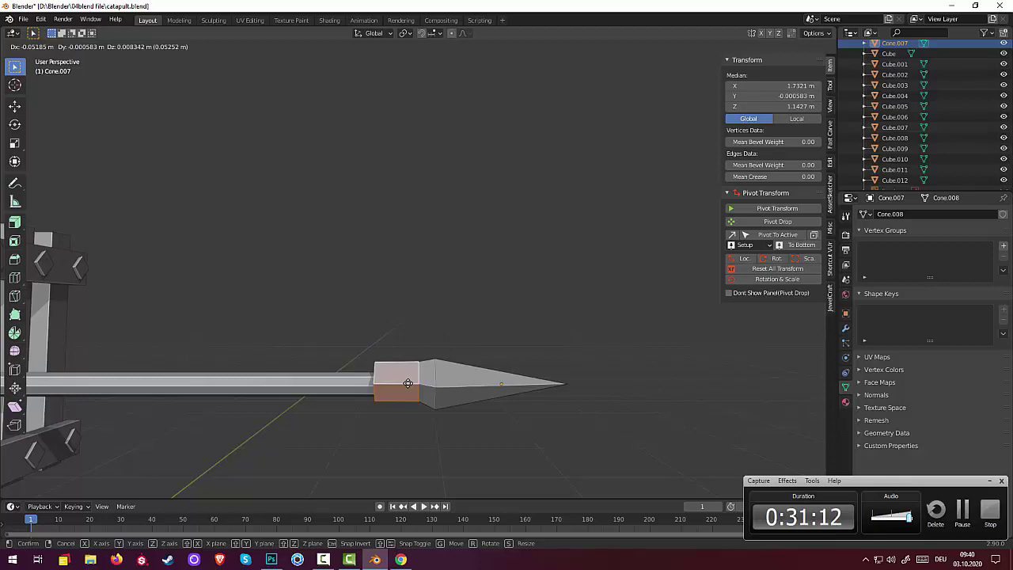
key(x)
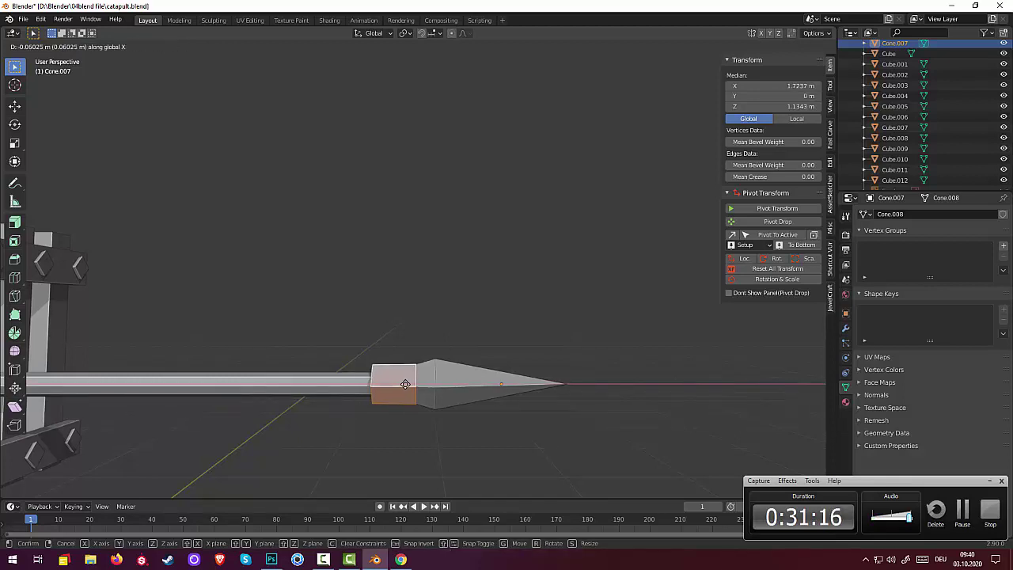
click(405, 384)
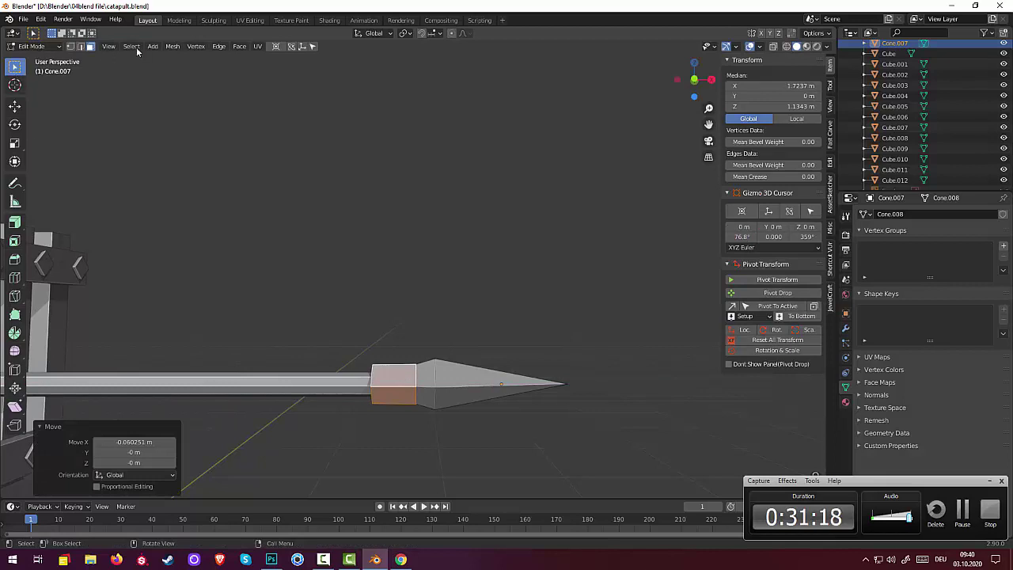
Scale the collar's rear corner vertices to 0.703 along Z to taper it
key(1)
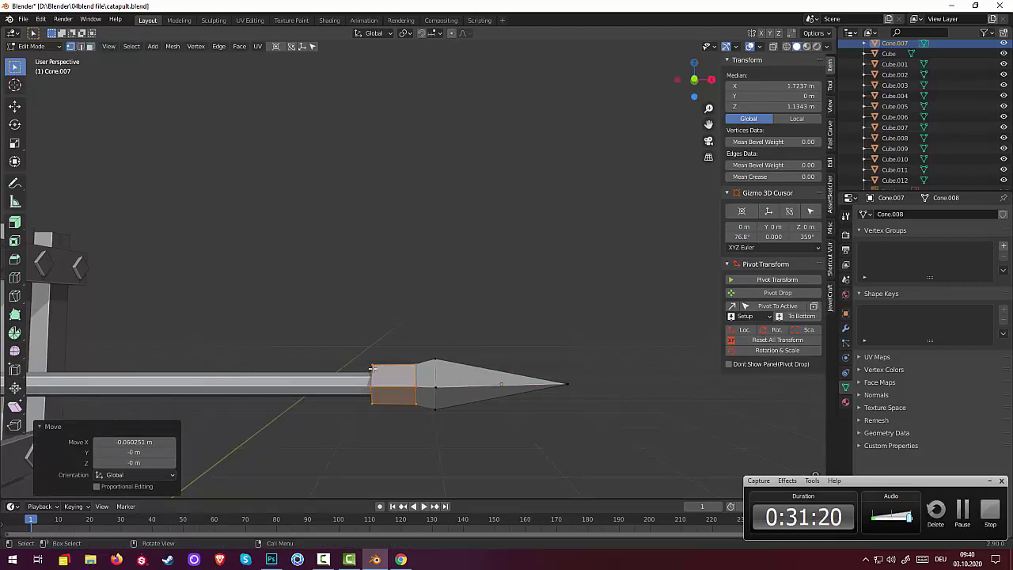
click(372, 367)
shift+click(373, 402)
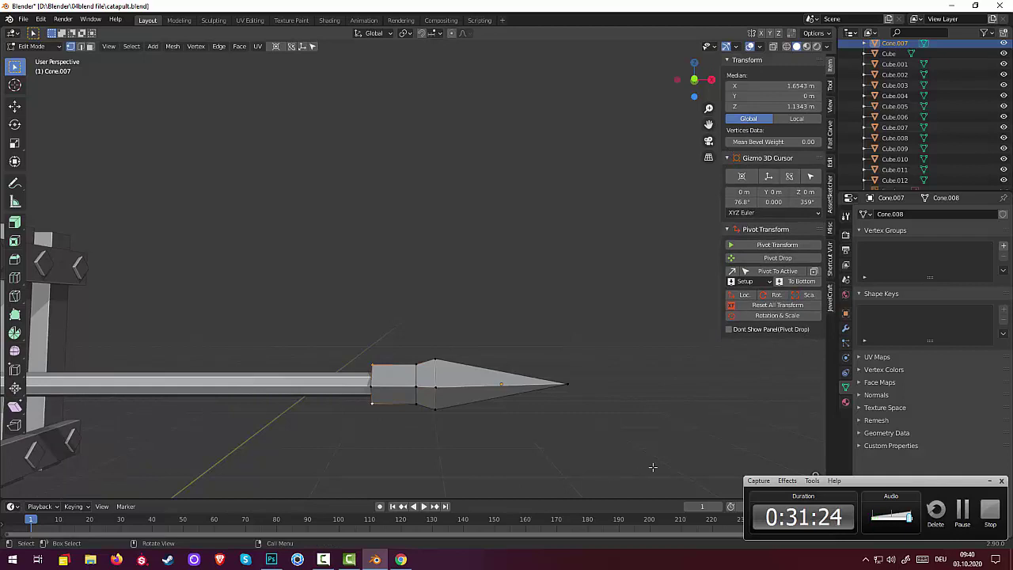
key(s)
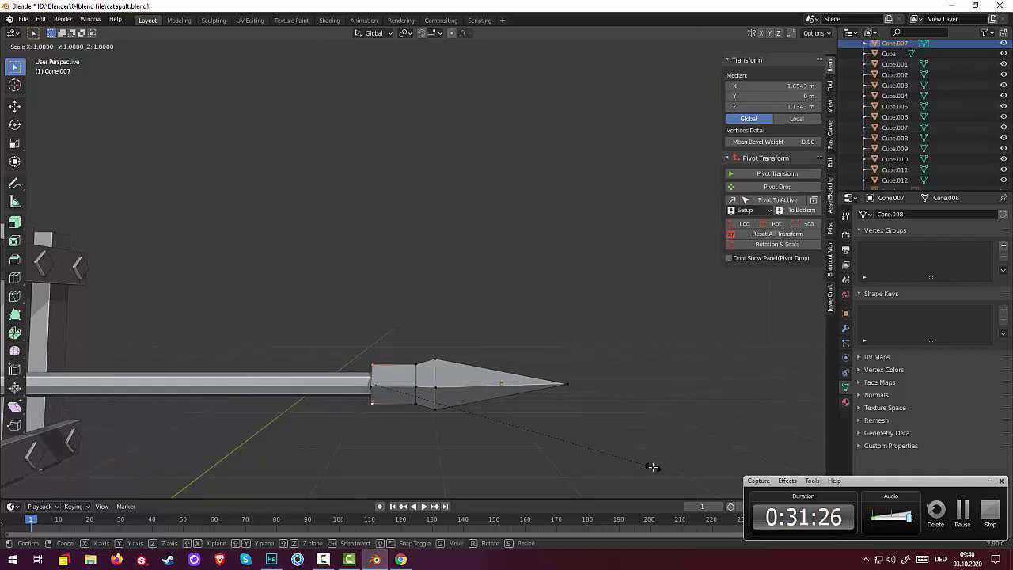
key(z)
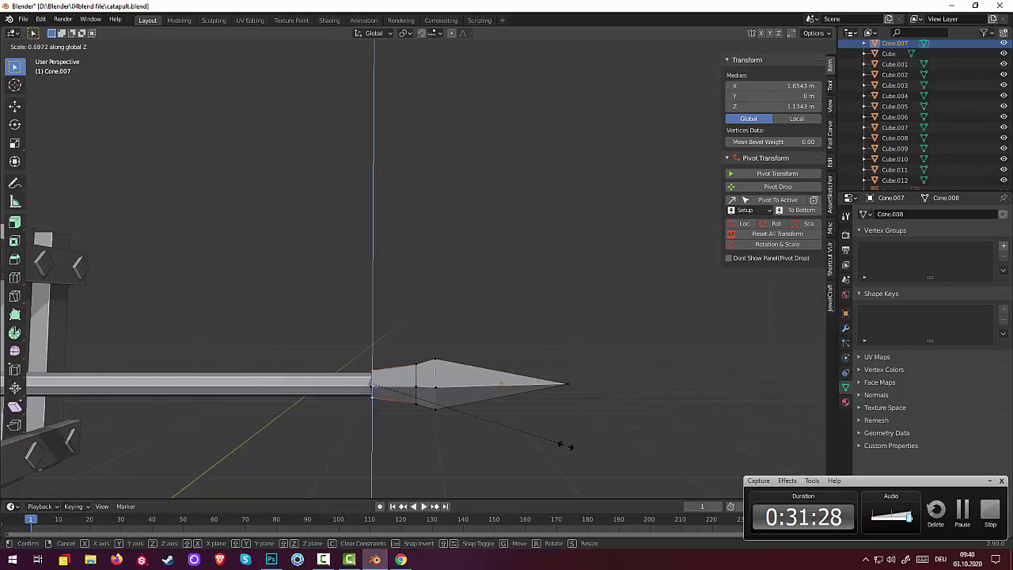
click(553, 421)
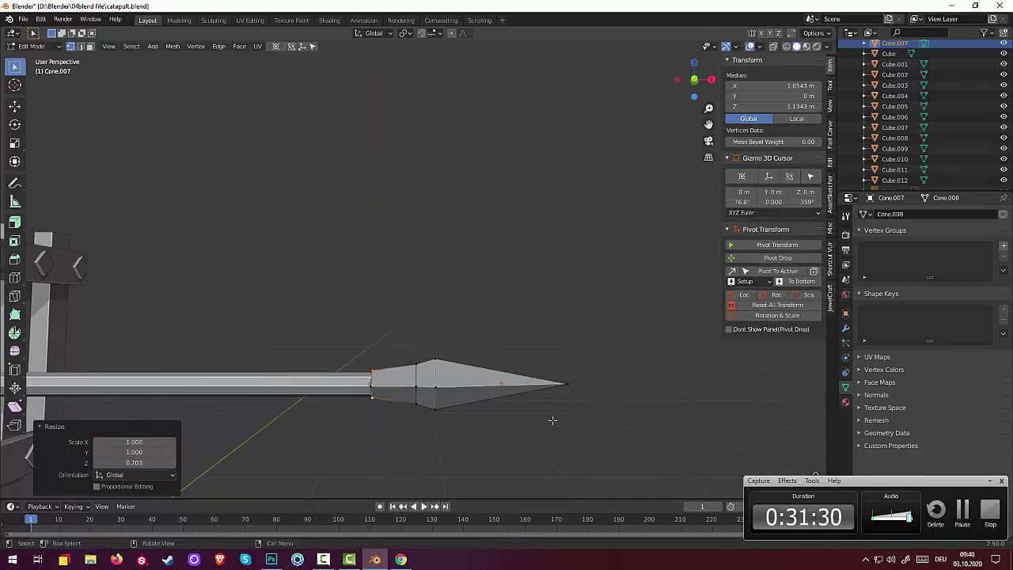
mouse_move(553, 421)
middle_down()
mouse_move(605, 420)
mouse_move(658, 462)
mouse_move(610, 395)
middle_up()
click(597, 405)
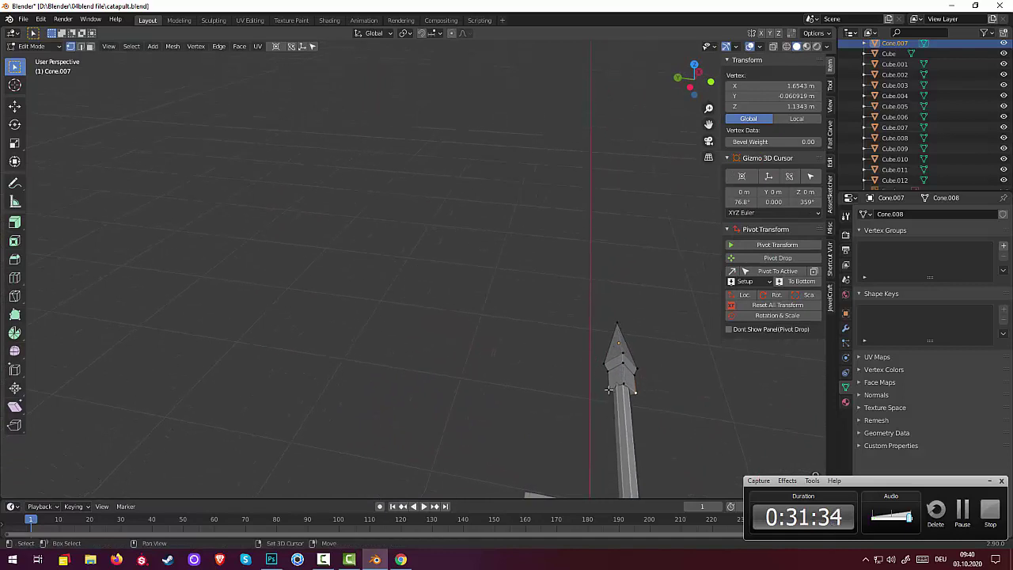
Narrow the collar's rear end by scaling its selected vertices along Y
shift+click(610, 392)
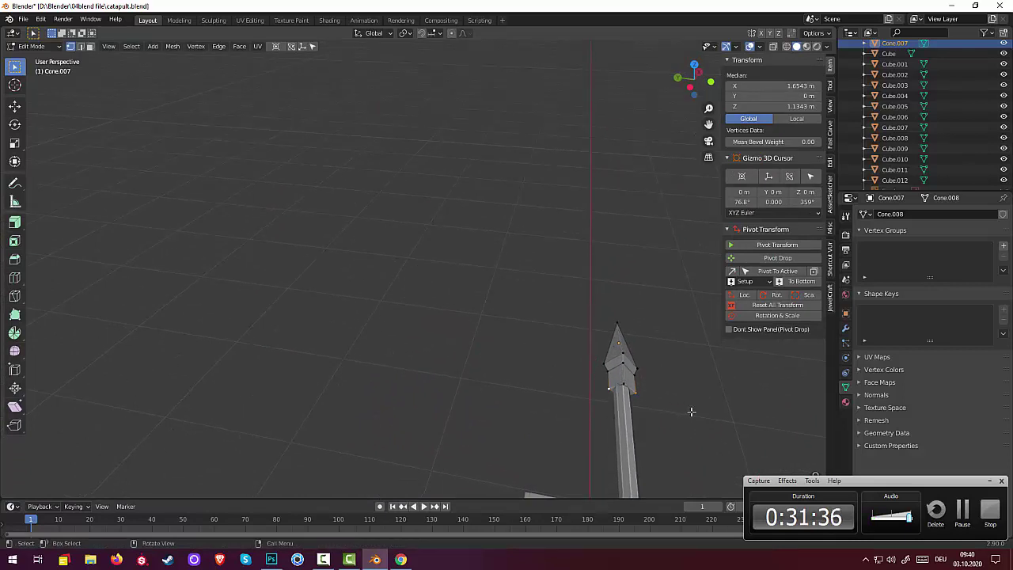
scroll(691, 412, down, 3)
key(s)
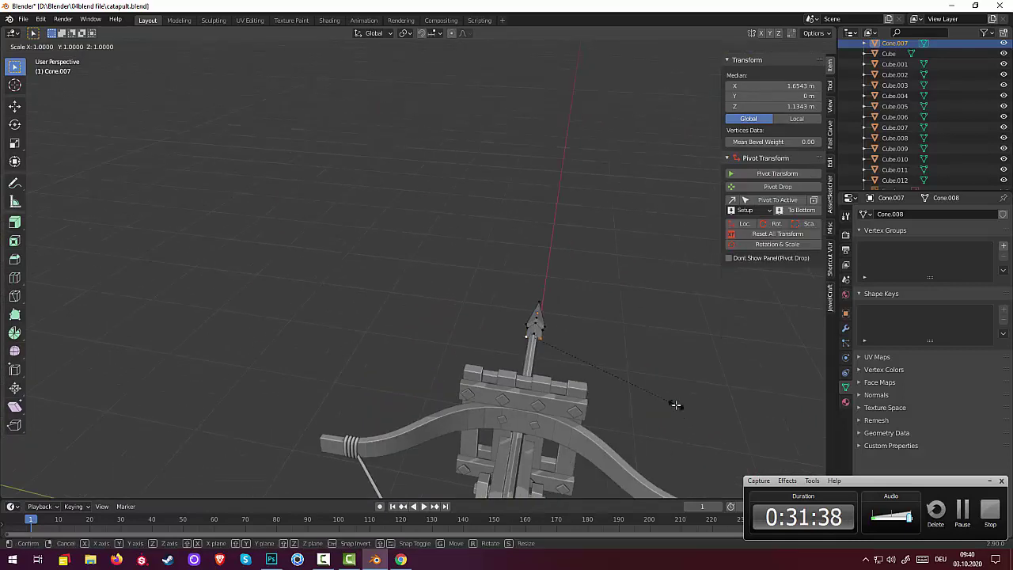
key(y)
click(625, 398)
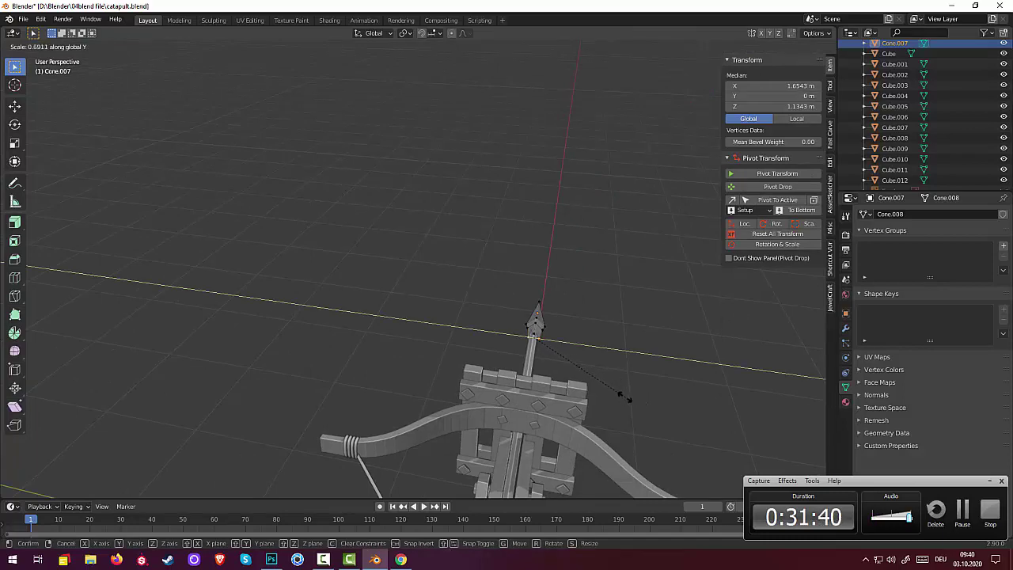
key(alt+a)
mouse_move(634, 398)
middle_down()
mouse_move(520, 372)
mouse_move(507, 351)
mouse_move(526, 364)
mouse_move(545, 335)
mouse_move(451, 321)
middle_up()
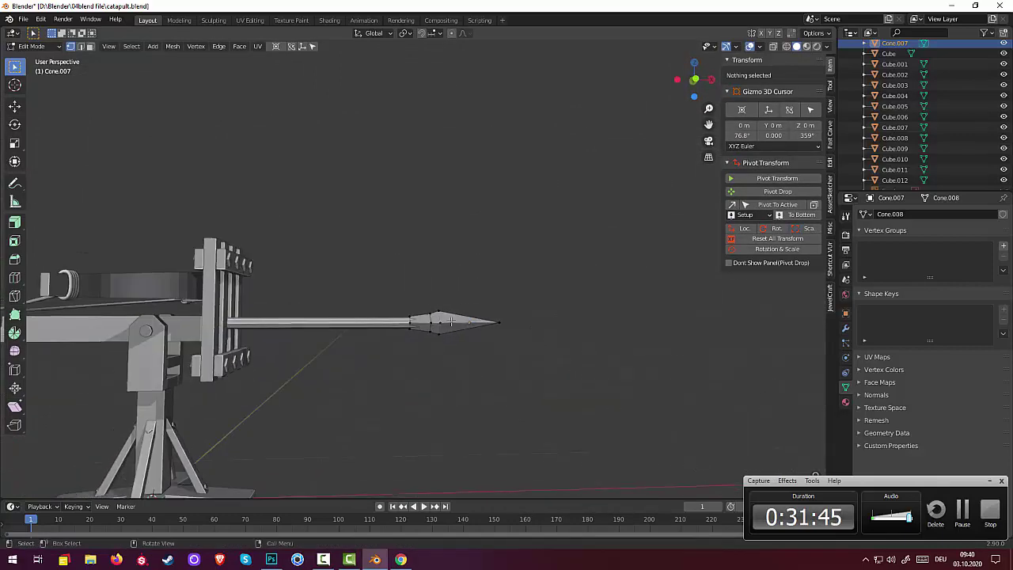
Scale the arrowhead's base vertex ring by about 1.31 so it flares past the shaft
click(411, 317)
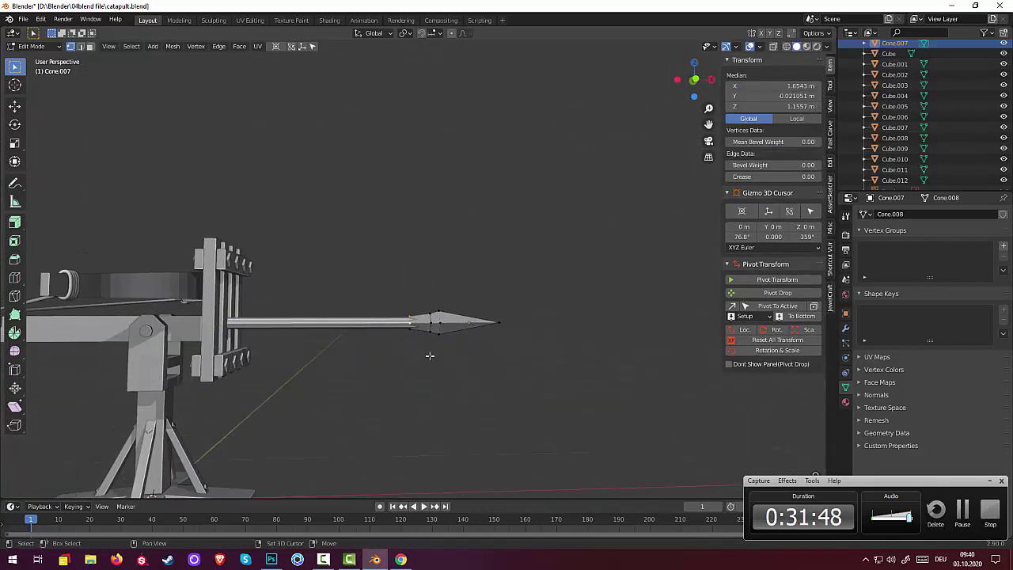
mouse_move(430, 351)
middle_down()
mouse_move(398, 250)
mouse_move(593, 415)
mouse_move(596, 362)
middle_up()
shift+click(405, 249)
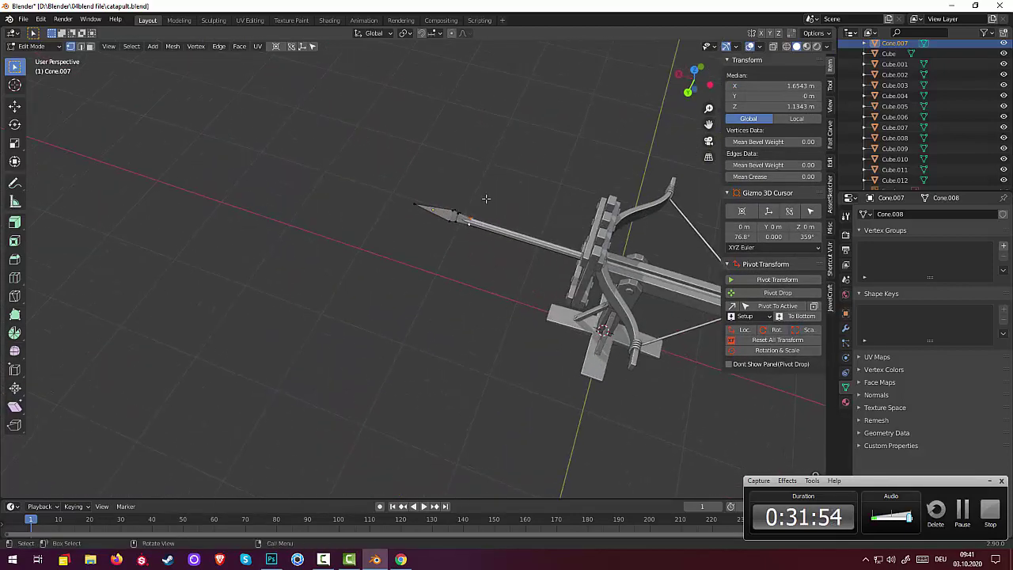
scroll(486, 200, up, 1)
scroll(505, 194, up, 1)
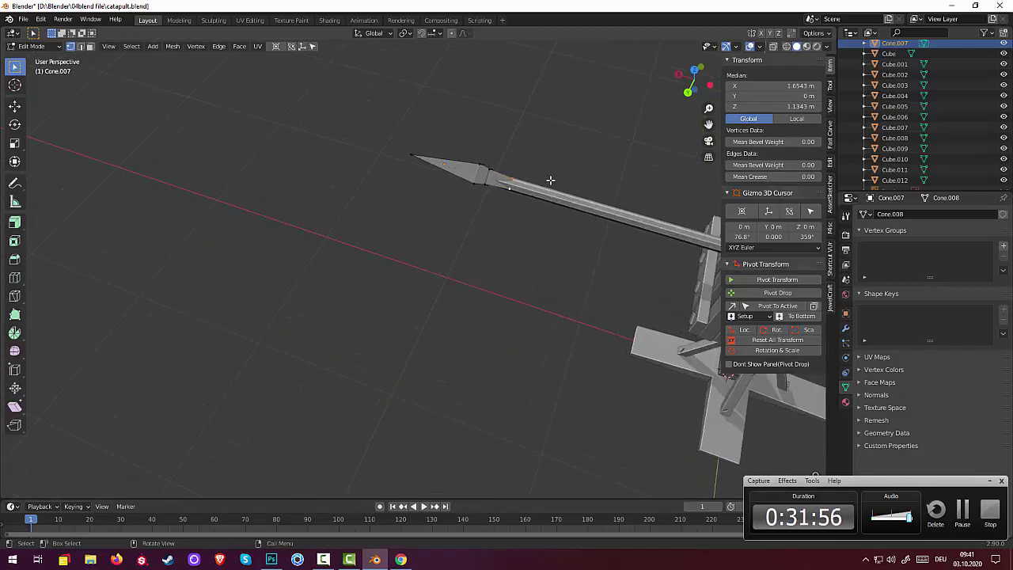
key(s)
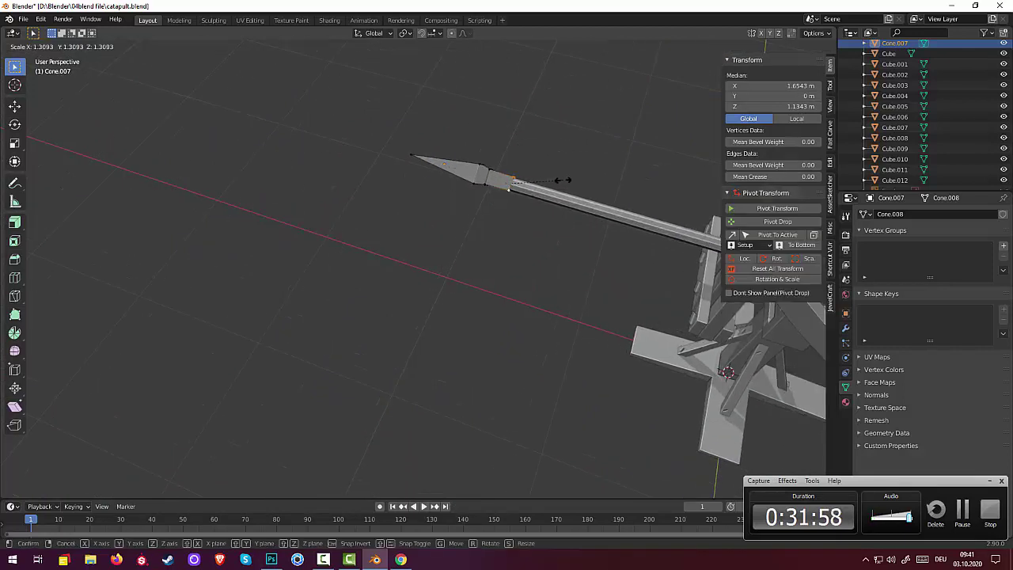
click(564, 180)
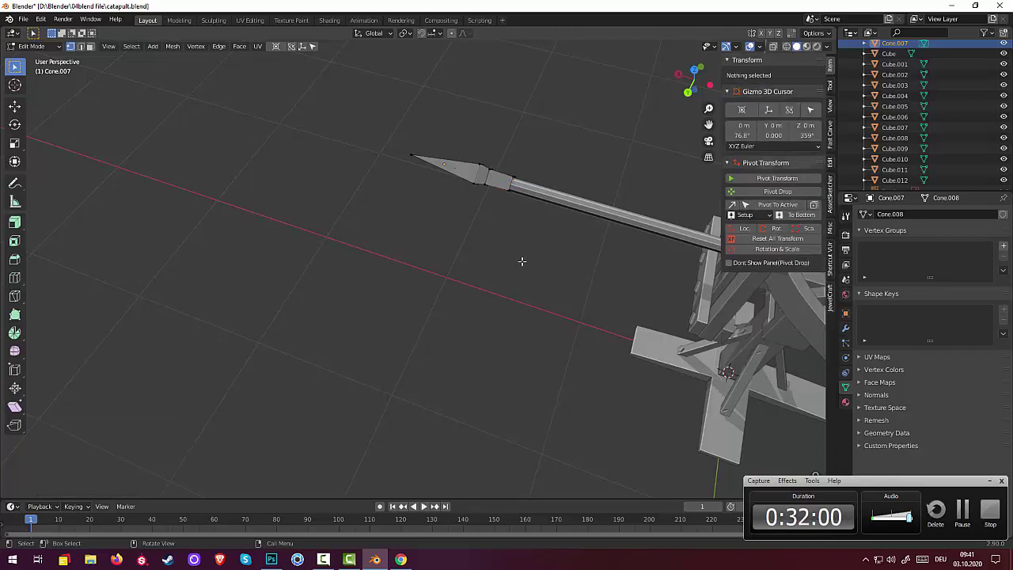
mouse_move(525, 262)
middle_down()
mouse_move(507, 289)
mouse_move(407, 255)
middle_up()
scroll(584, 380, down, 3)
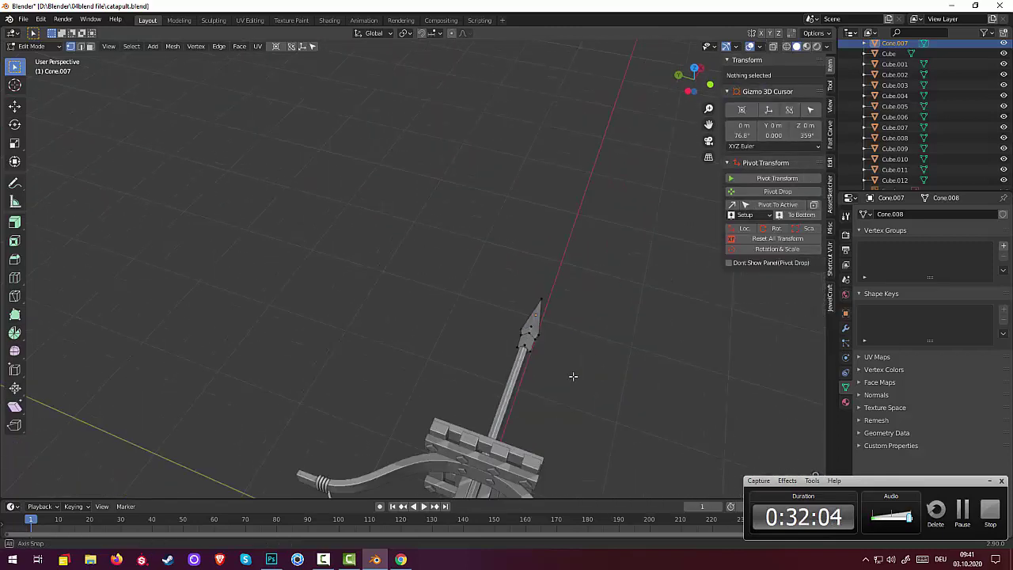
mouse_move(573, 375)
middle_down()
mouse_move(525, 355)
mouse_move(533, 383)
mouse_move(468, 373)
mouse_move(493, 364)
mouse_move(498, 381)
mouse_move(514, 388)
mouse_move(491, 395)
mouse_move(477, 378)
middle_up()
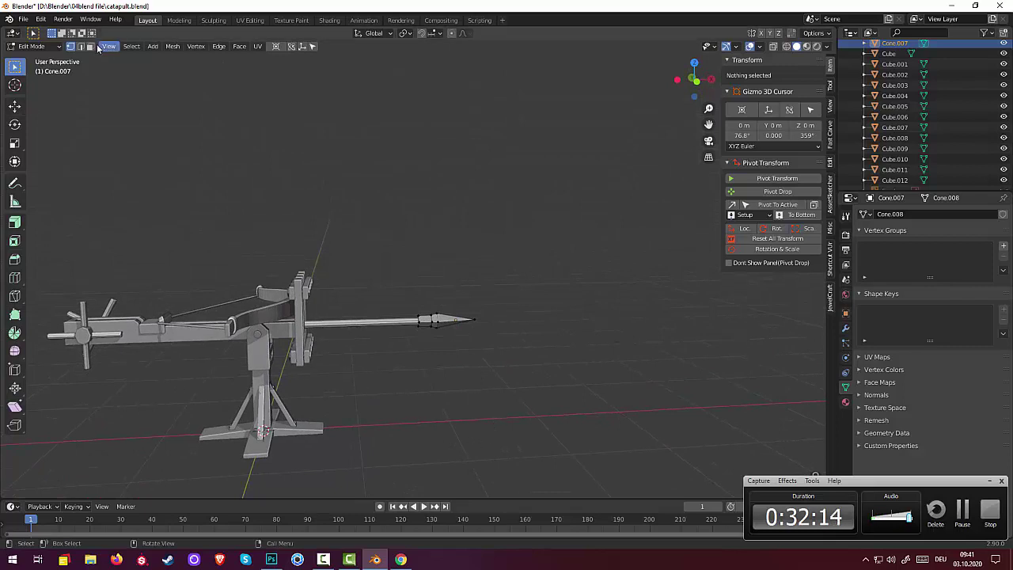
Return to Object Mode and select the bolt shaft, upright post, arm and nearby frame pieces
click(91, 46)
click(52, 48)
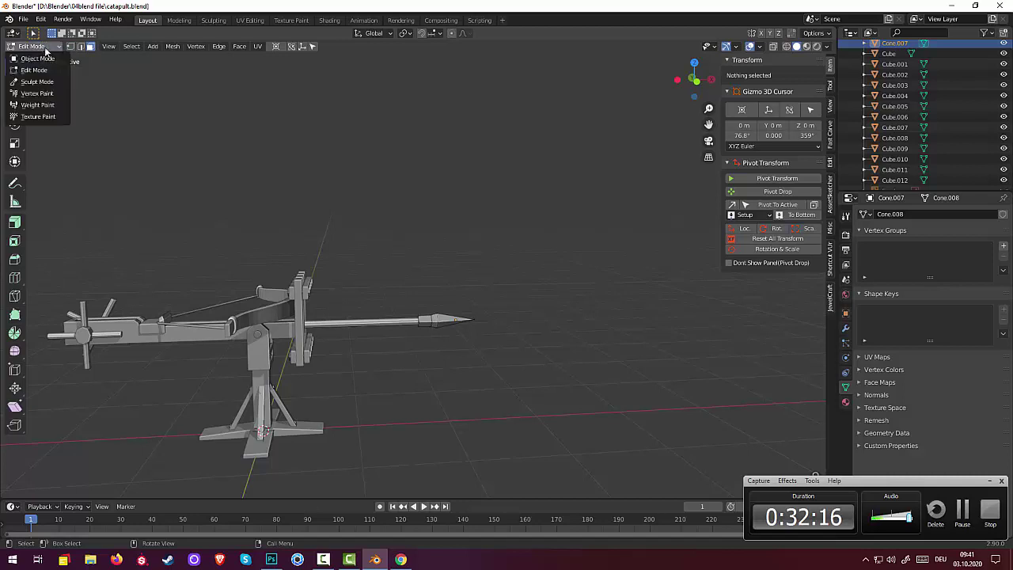
click(32, 53)
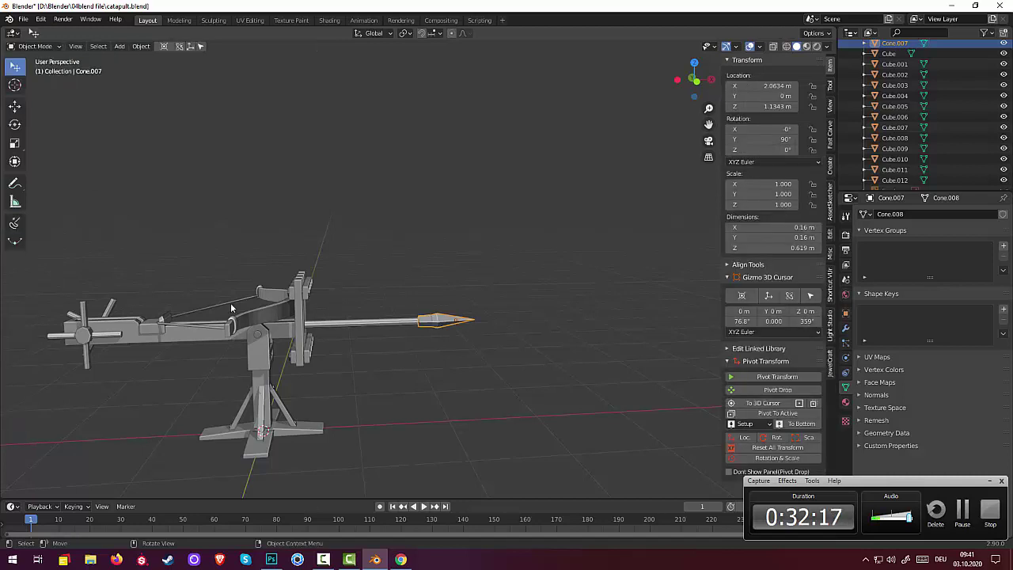
shift+click(370, 321)
shift+click(298, 294)
shift+click(281, 307)
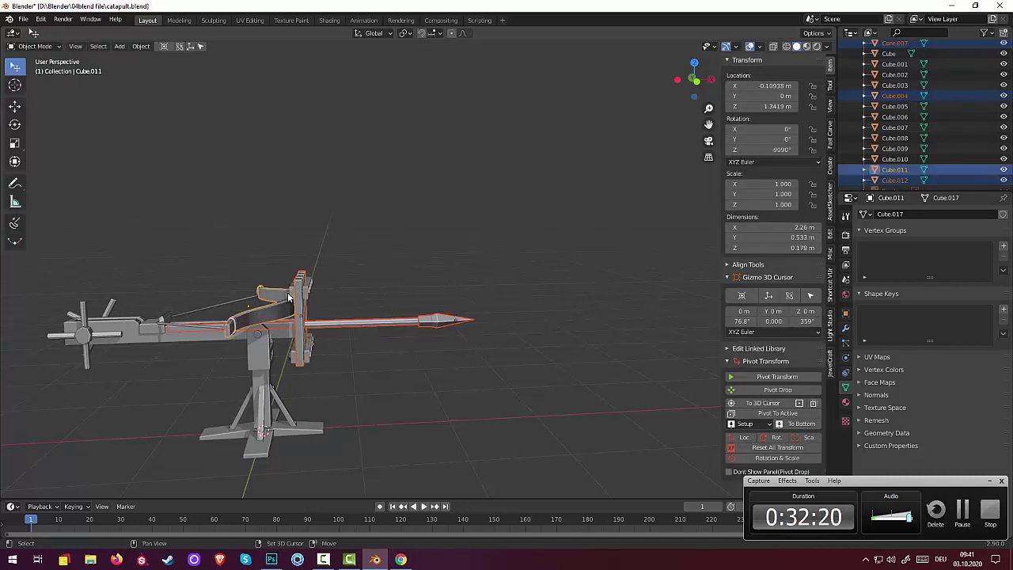
shift+click(307, 309)
shift+click(309, 356)
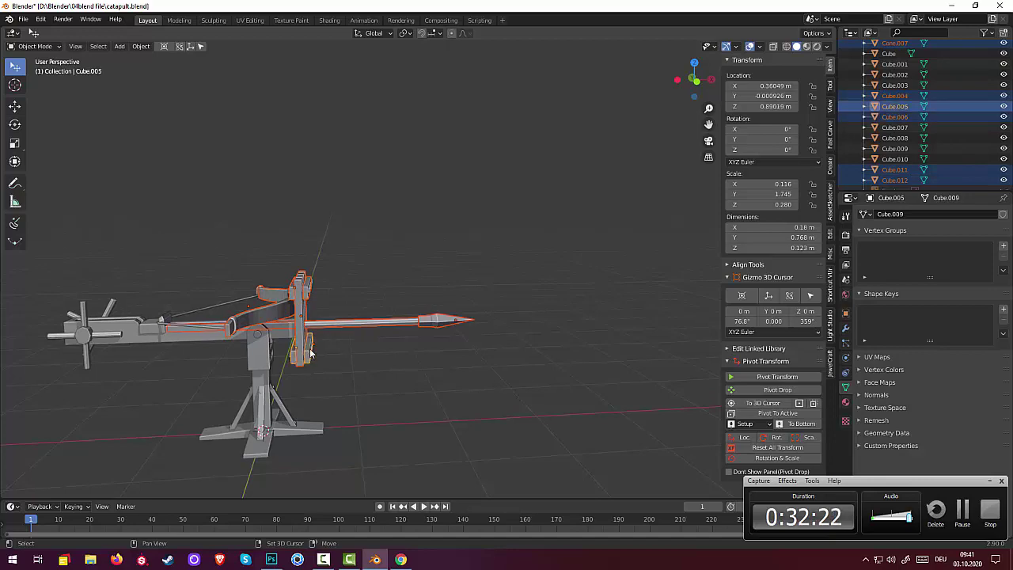
Add the small block, long beam, rear block, crank wheel, handle, Cone.006 and Cone.003
middle_drag(313, 366, 272, 387)
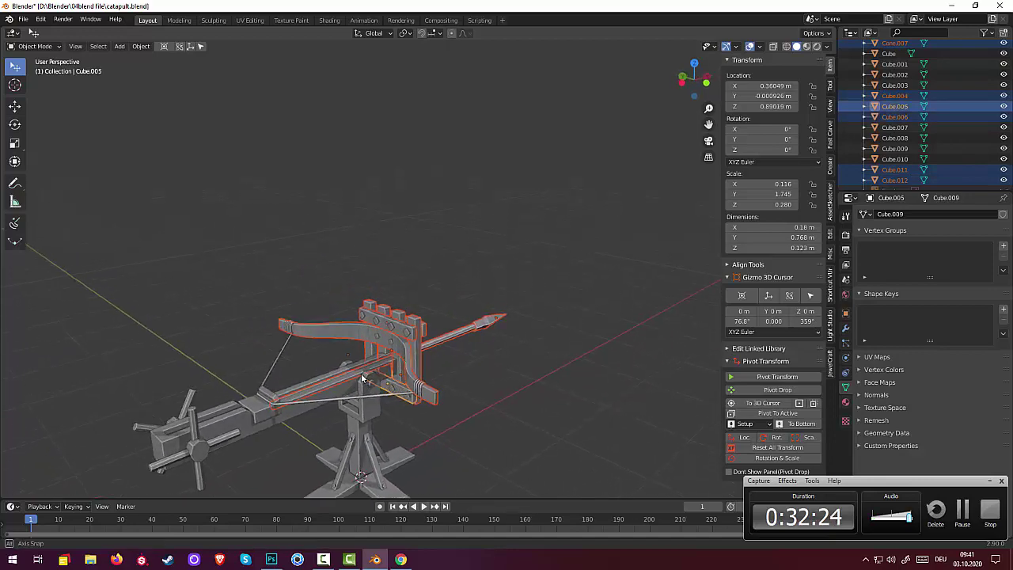
shift+click(270, 392)
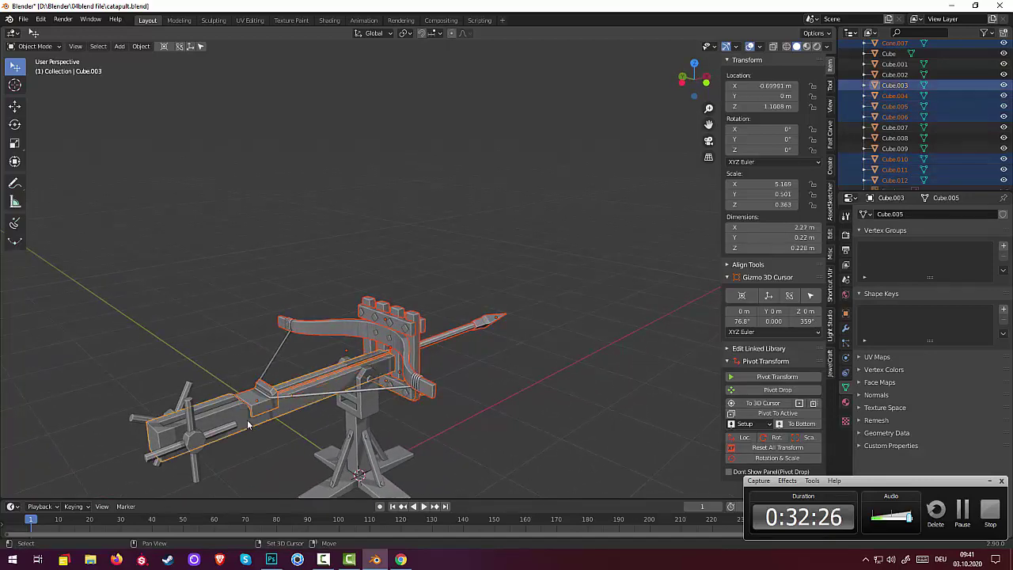
shift+click(249, 421)
shift+click(198, 440)
shift+click(196, 425)
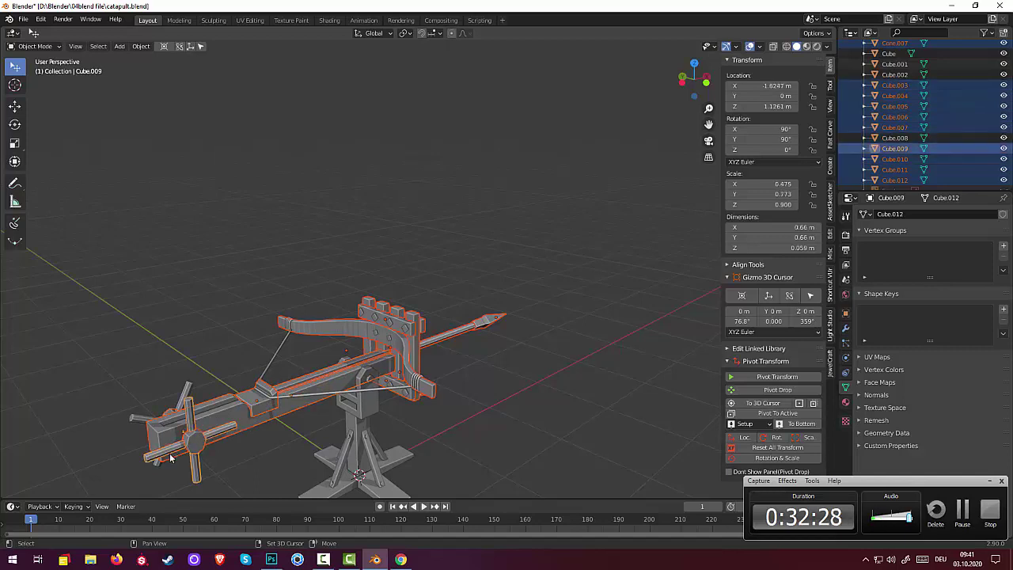
shift+click(169, 462)
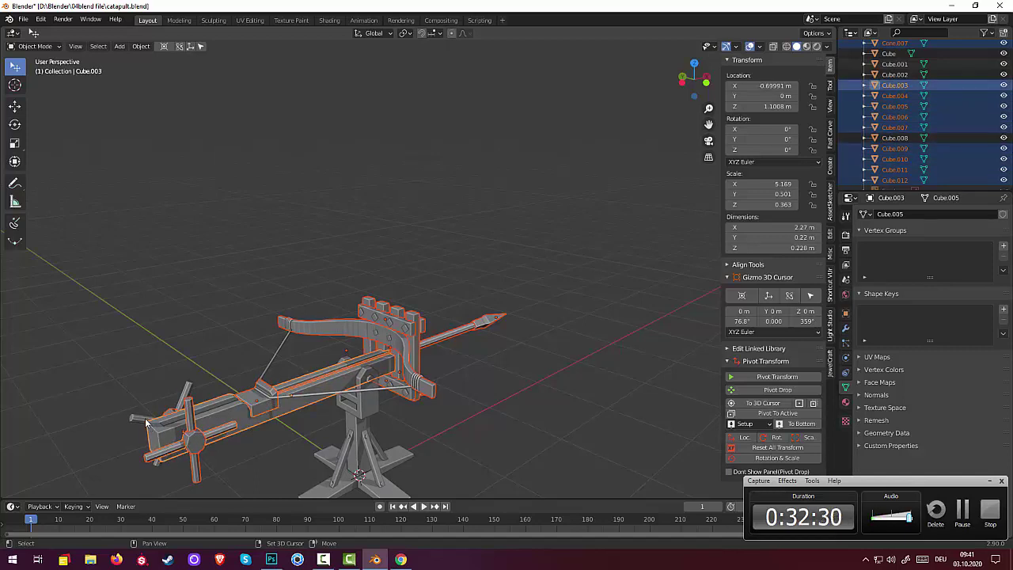
shift+click(148, 425)
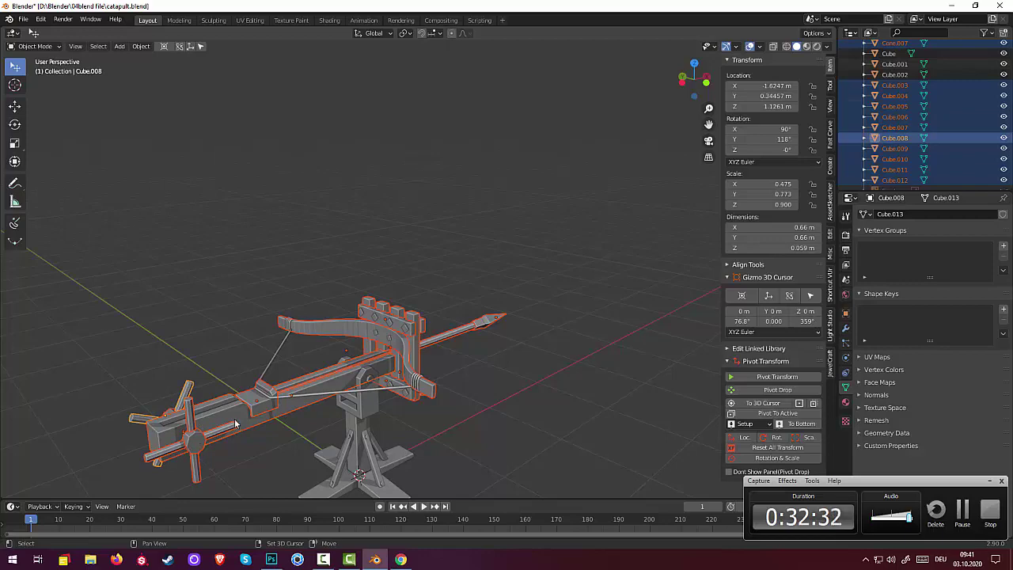
mouse_move(235, 424)
middle_down()
mouse_move(255, 441)
mouse_move(293, 422)
mouse_move(300, 398)
middle_up()
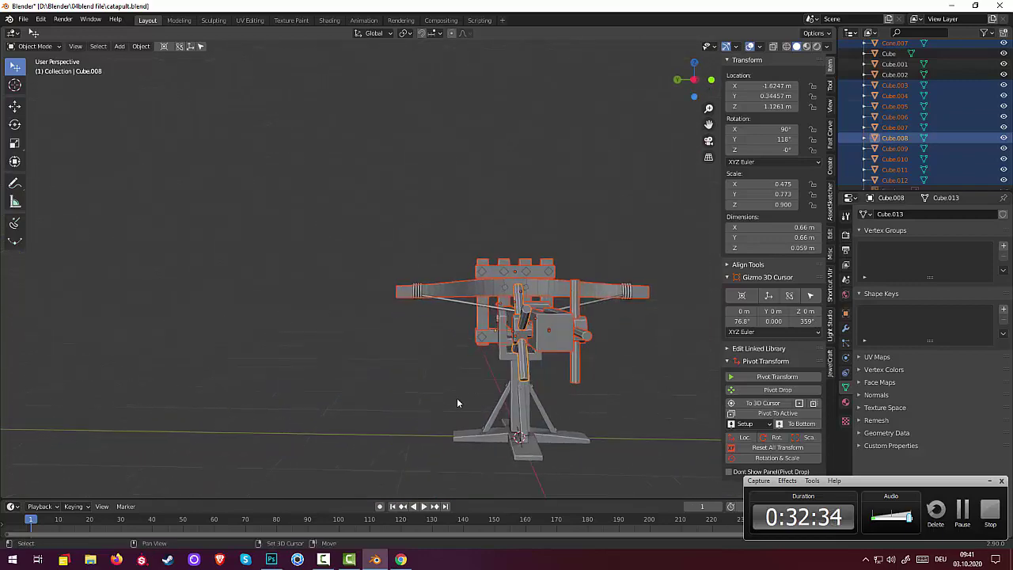
shift+click(562, 337)
mouse_move(557, 335)
middle_down()
mouse_move(535, 394)
mouse_move(549, 377)
middle_up()
shift+click(537, 366)
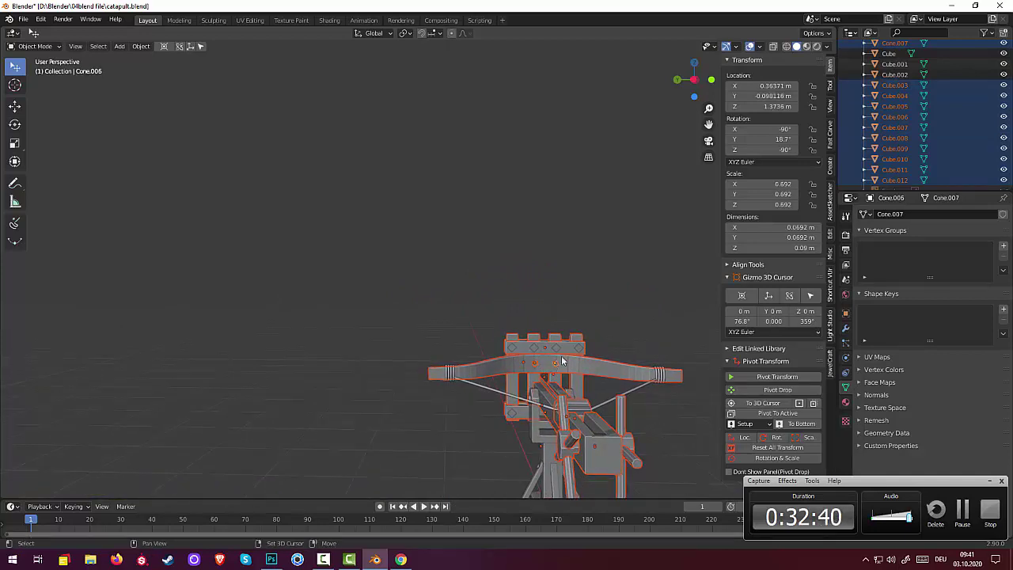
shift+click(558, 354)
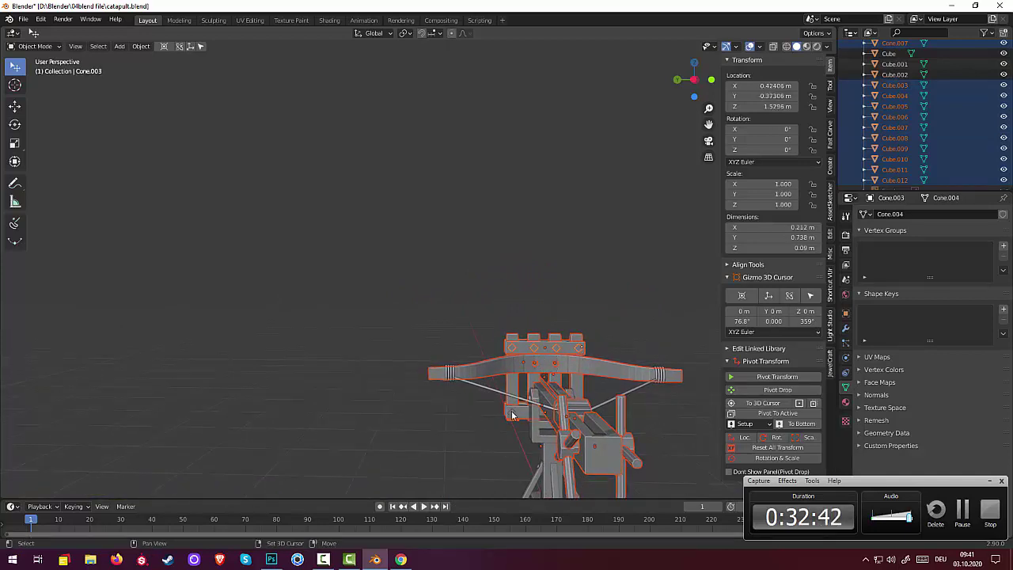
Add the string curve, Cube.011 and BezierCircle, then bring up the Set Origin options
mouse_move(602, 433)
middle_down()
mouse_move(459, 413)
mouse_move(524, 428)
mouse_move(507, 413)
mouse_move(532, 461)
mouse_move(442, 441)
middle_up()
scroll(508, 415, down, 3)
shift+click(367, 396)
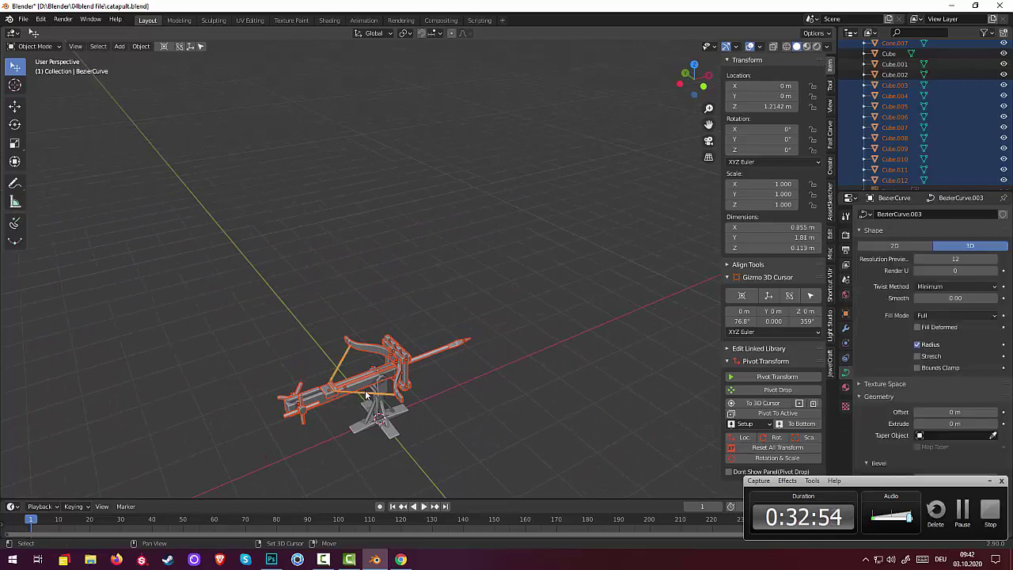
shift+click(349, 345)
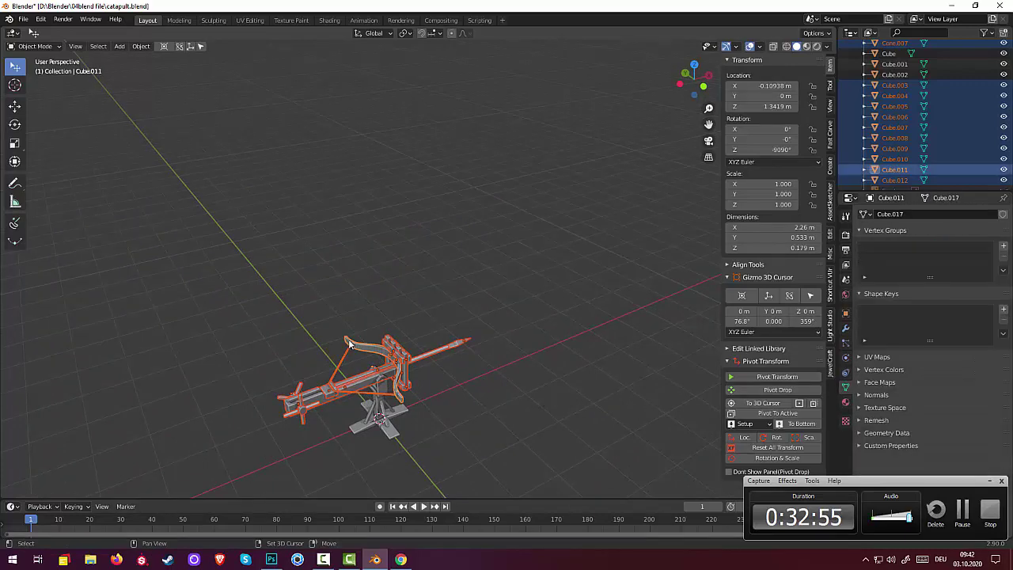
shift+click(400, 401)
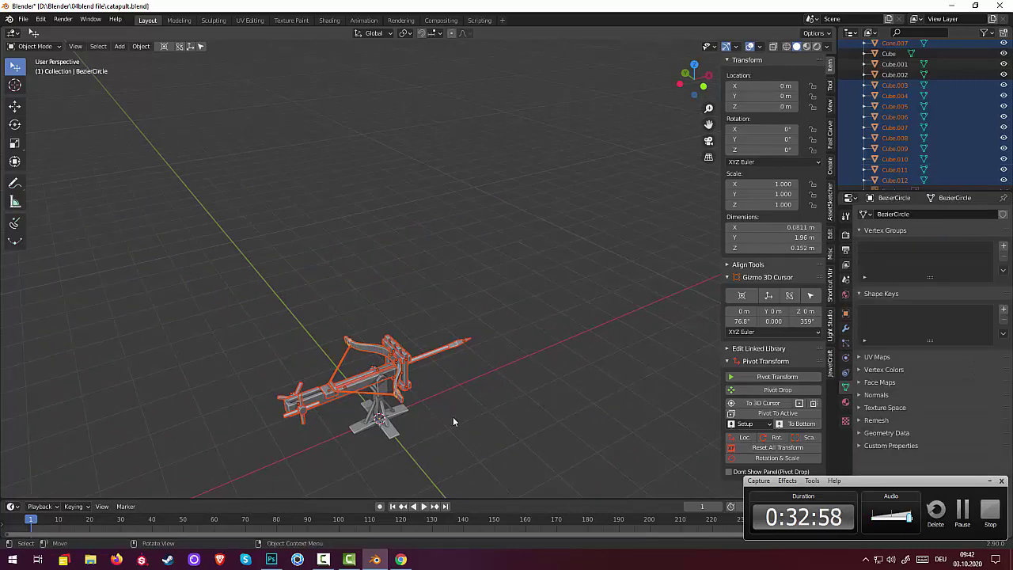
middle_drag(453, 416, 419, 373)
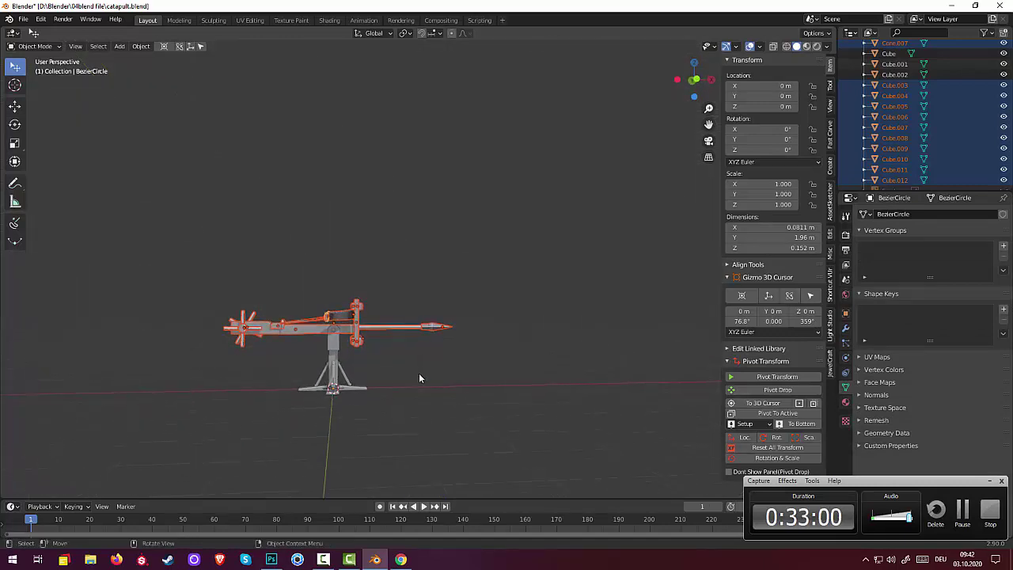
click(140, 47)
mouse_move(158, 69)
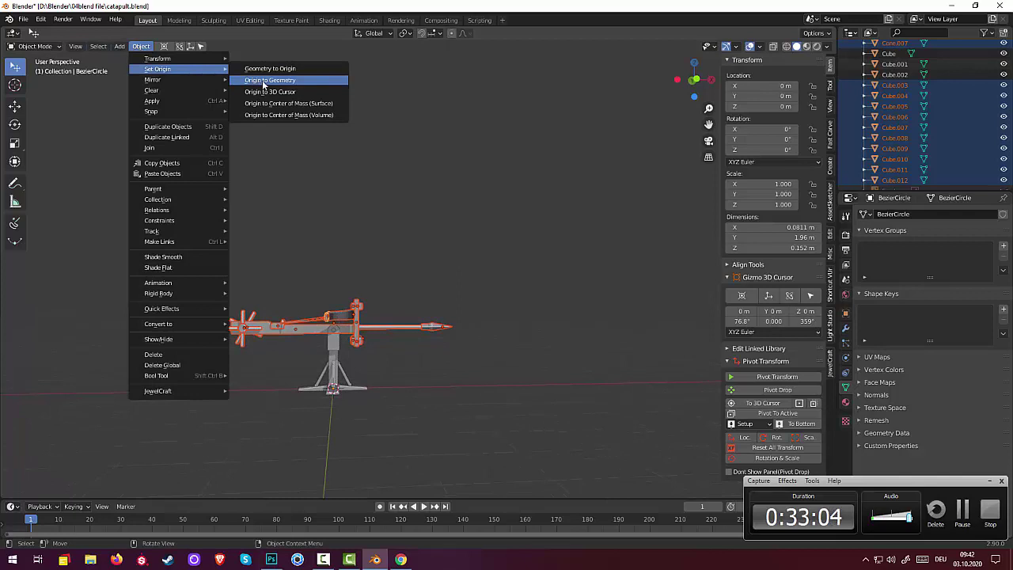
Set the selected parts' origins to their geometry, then cancel a trial rotation
click(251, 81)
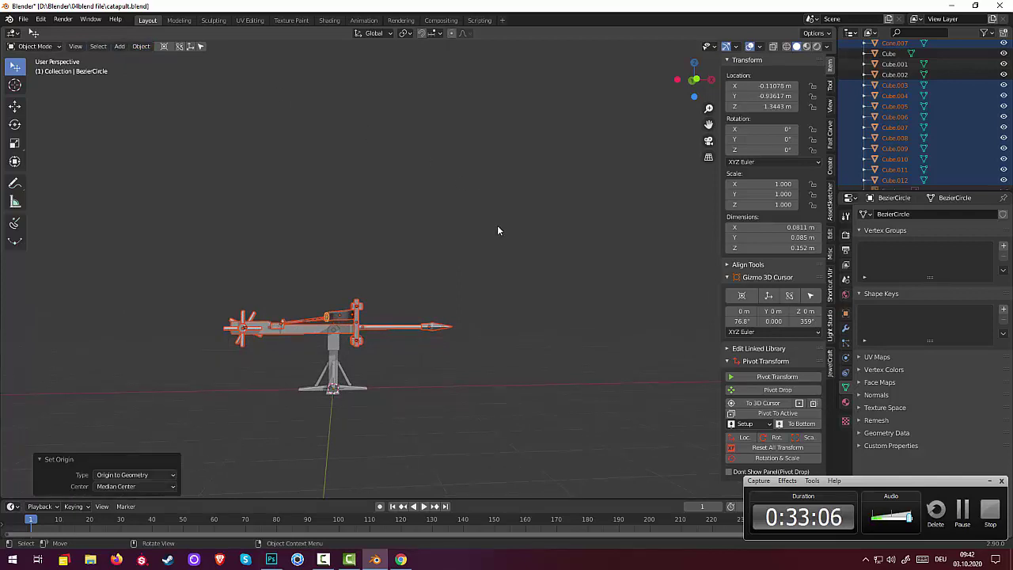
key(r)
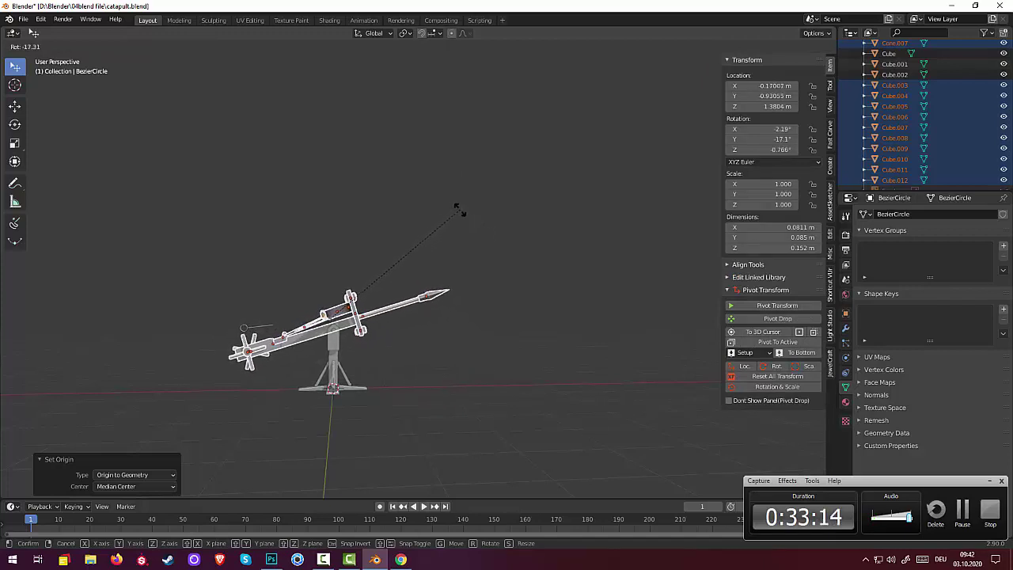
key(Escape)
Add BezierCircle.001 to the firing-arm selection
mouse_move(465, 242)
middle_down()
mouse_move(404, 373)
mouse_move(465, 361)
middle_up()
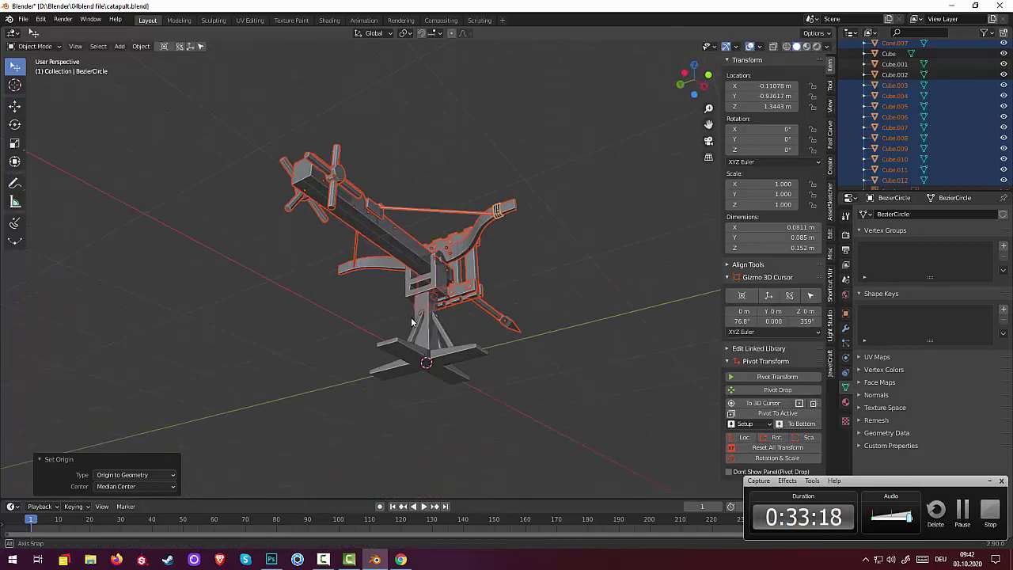
mouse_move(456, 365)
middle_down()
mouse_move(520, 373)
mouse_move(378, 440)
mouse_move(171, 294)
mouse_move(271, 346)
middle_up()
scroll(204, 318, up, 4)
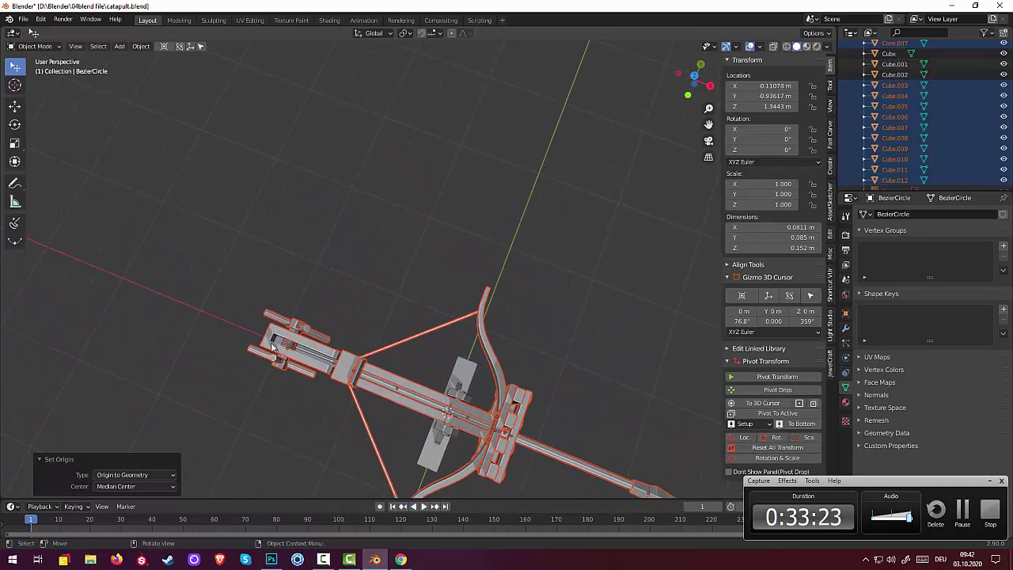
shift+click(311, 356)
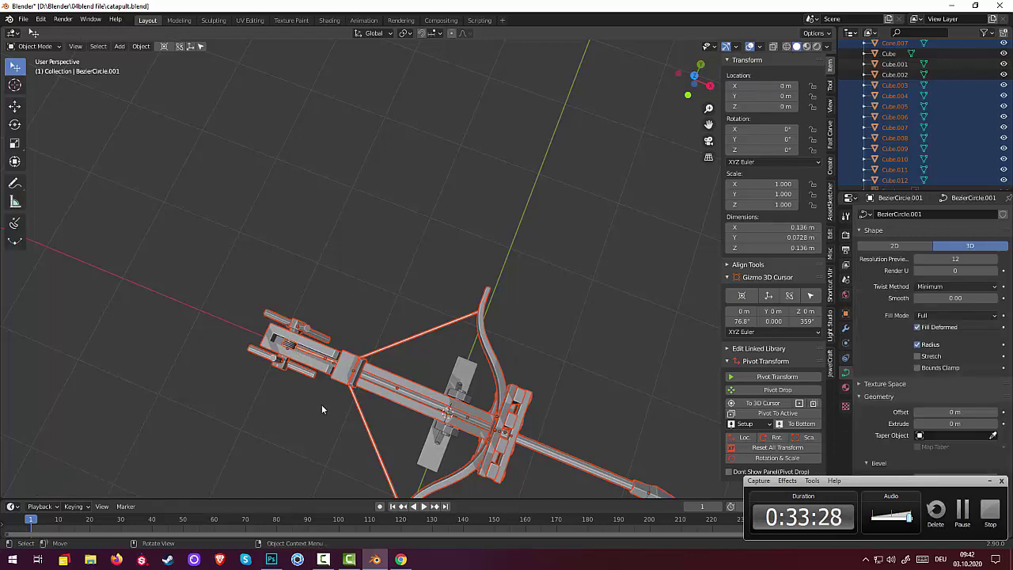
middle_drag(322, 405, 442, 293)
scroll(609, 377, down, 2)
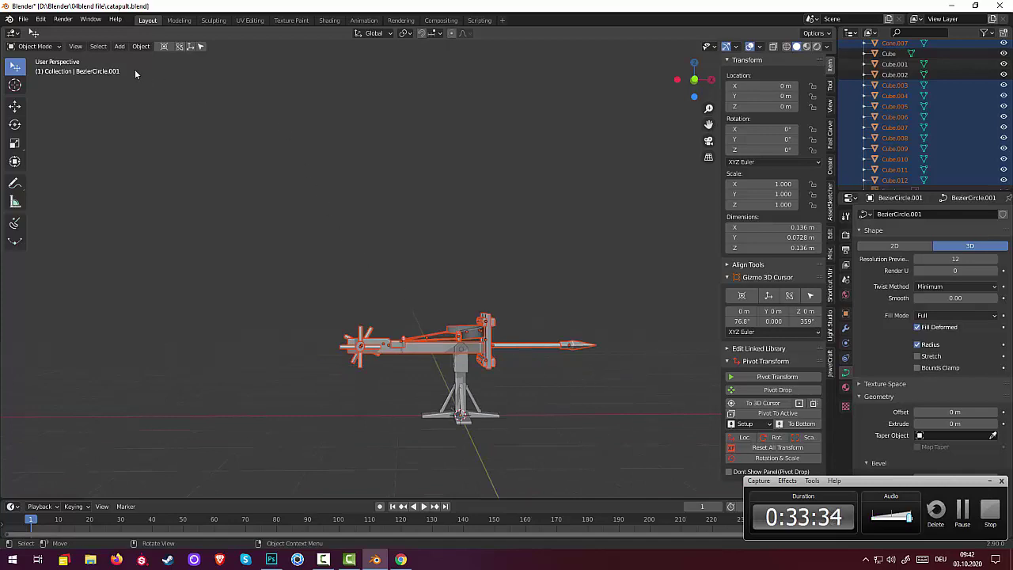
Set the arm assembly's origin to its geometry and tilt it upward 20° in front view
click(145, 49)
mouse_move(157, 69)
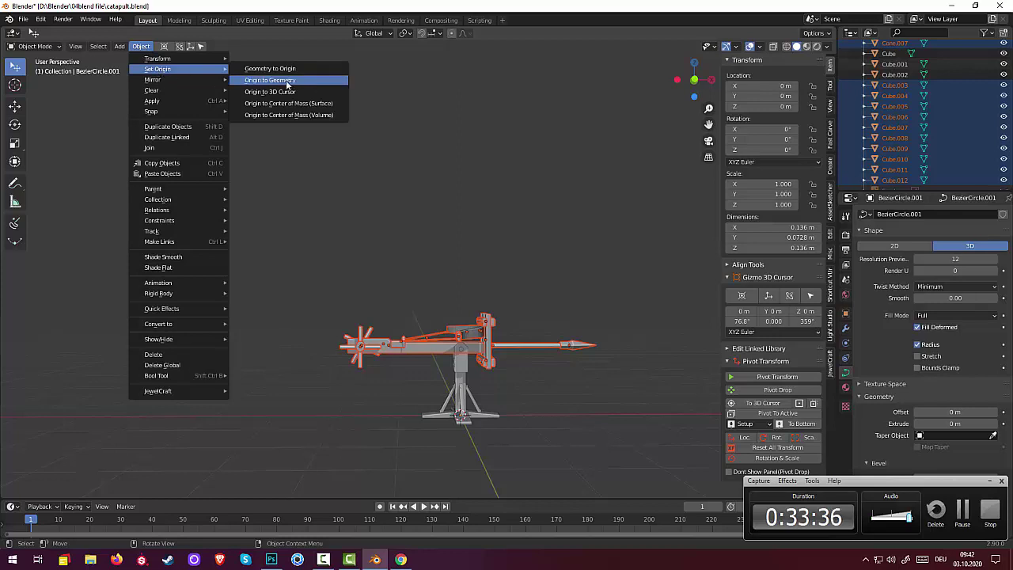
click(294, 81)
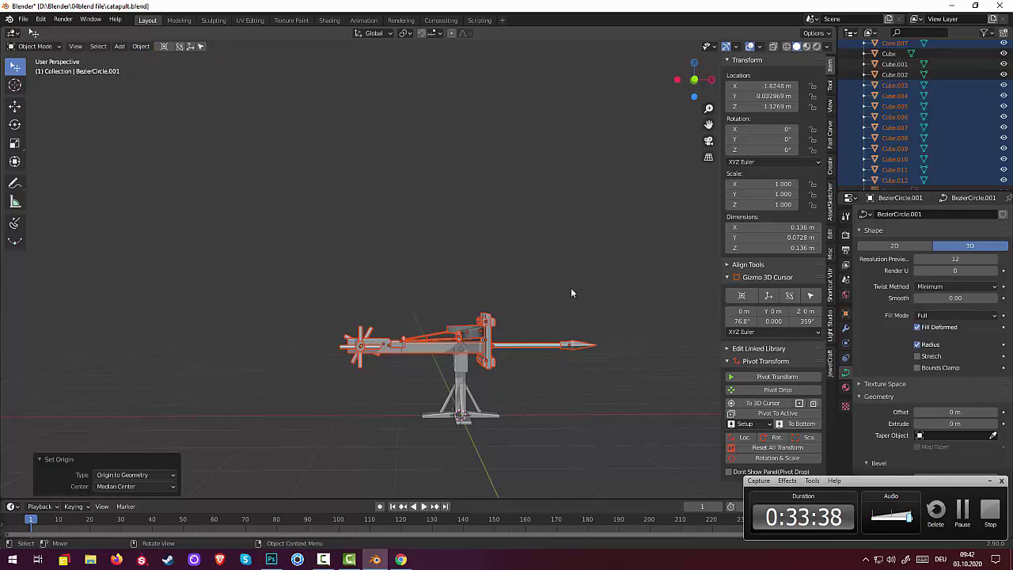
key(KP_1)
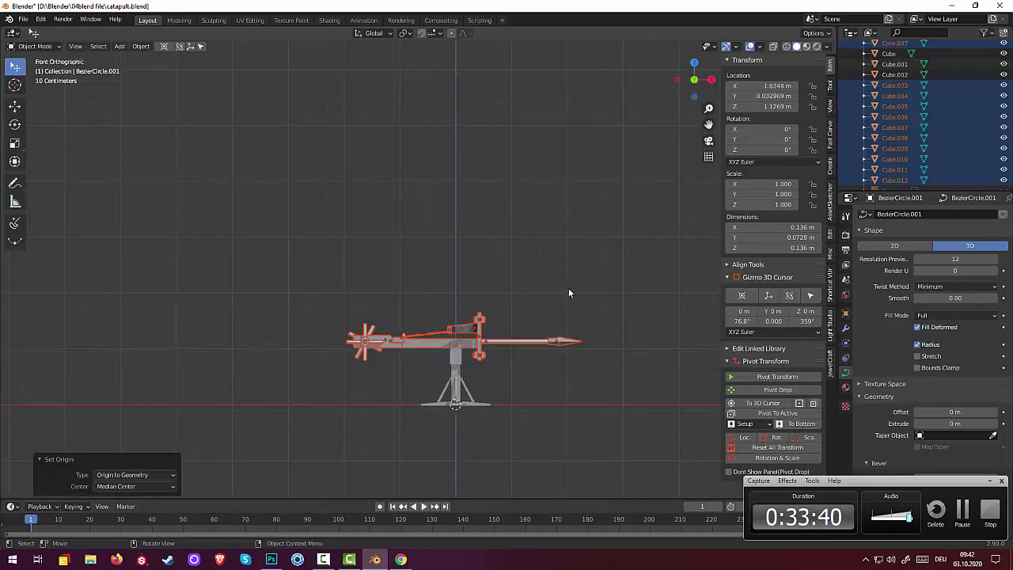
key(r)
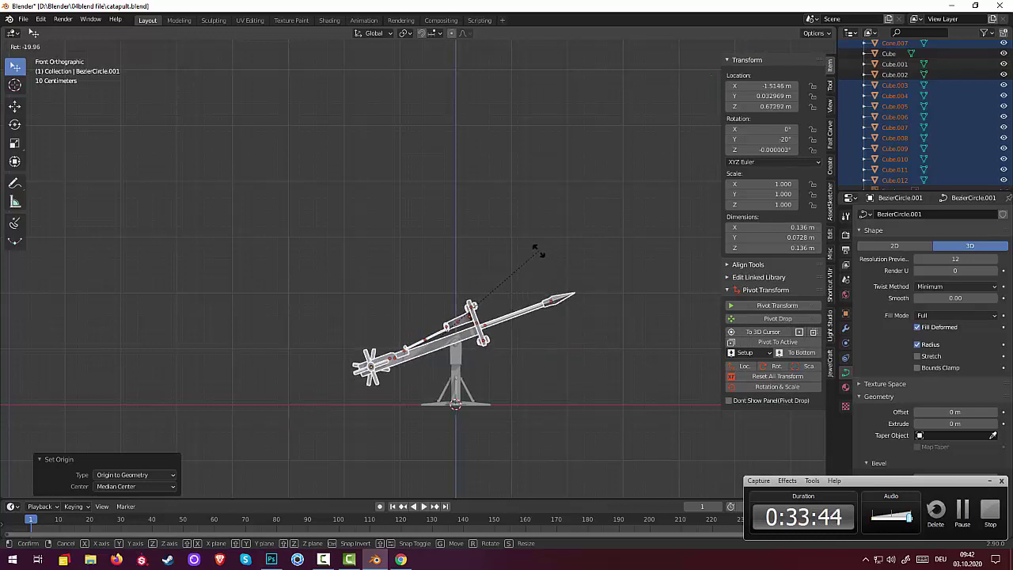
click(539, 253)
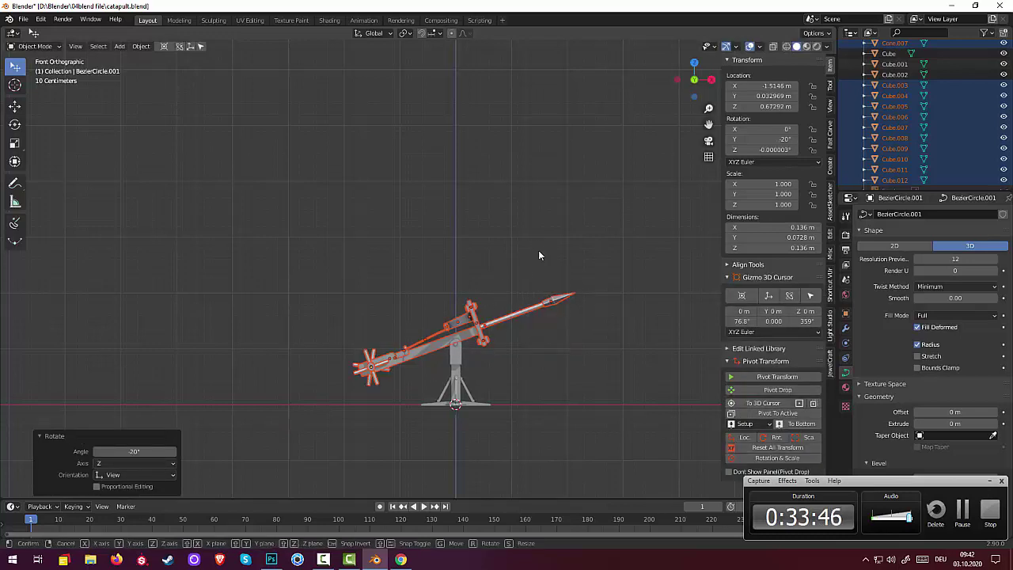
Lower the tilted assembly about 0.085 m along Z onto the stand, then deselect
key(g)
key(z)
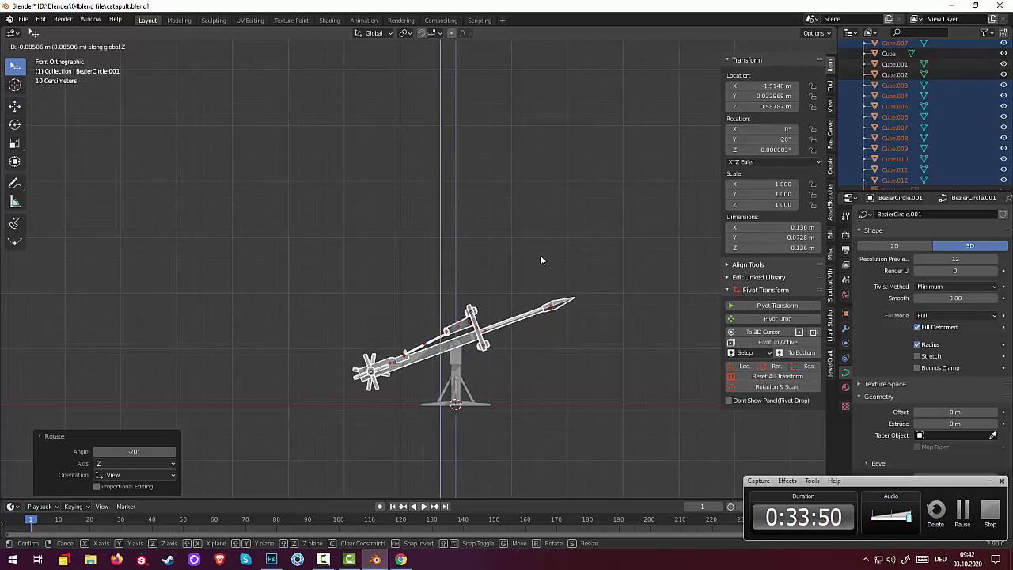
click(540, 255)
click(561, 324)
mouse_move(562, 334)
middle_down()
mouse_move(609, 359)
mouse_move(20, 356)
mouse_move(185, 451)
middle_up()
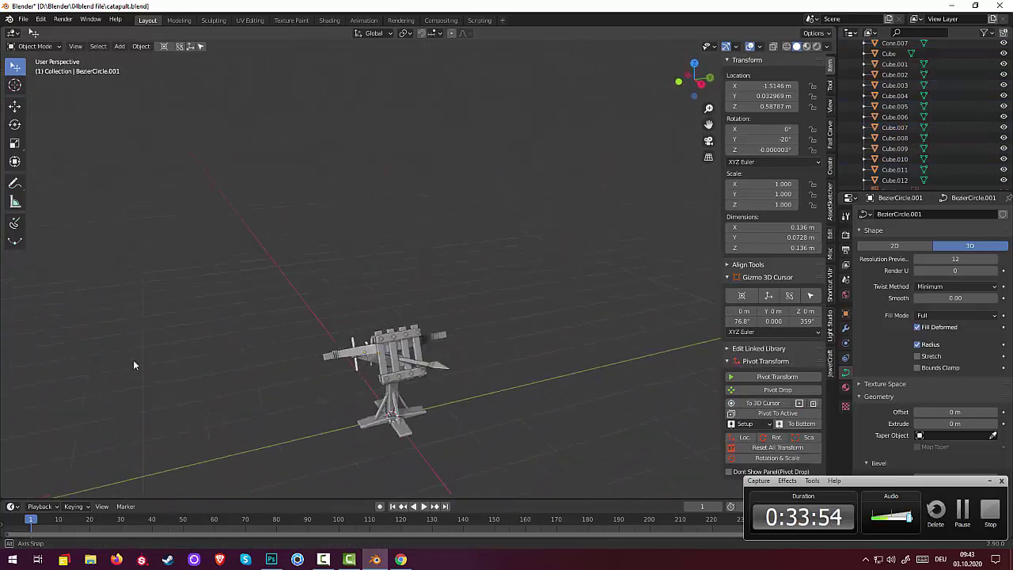
Hide the cone arrowhead from the viewport
scroll(403, 443, up, 3)
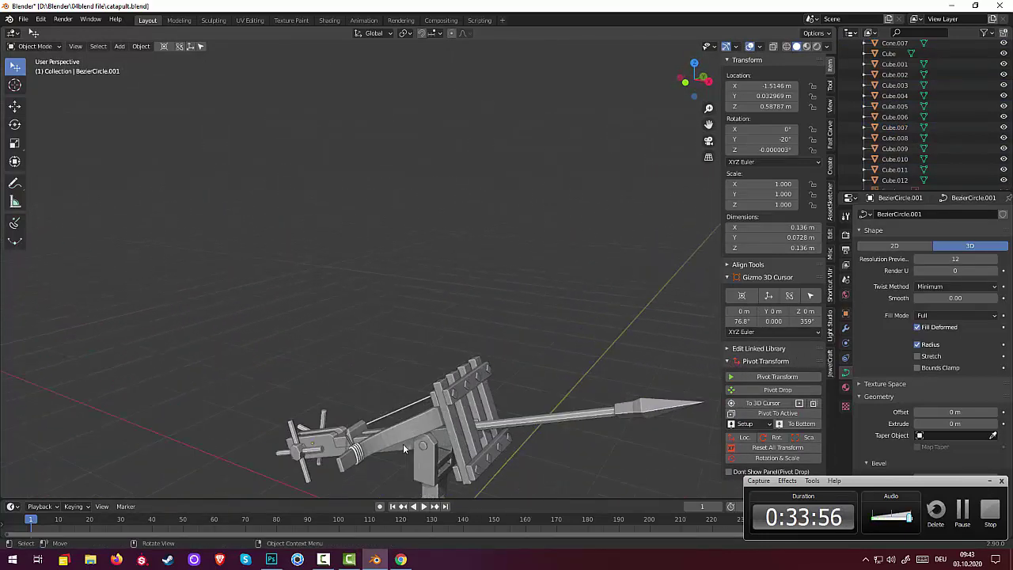
mouse_move(424, 457)
shift+middle_down()
mouse_move(350, 288)
mouse_move(369, 276)
mouse_move(436, 289)
mouse_move(512, 285)
mouse_move(377, 304)
mouse_move(225, 282)
mouse_move(276, 336)
shift+middle_up()
scroll(369, 275, down, 2)
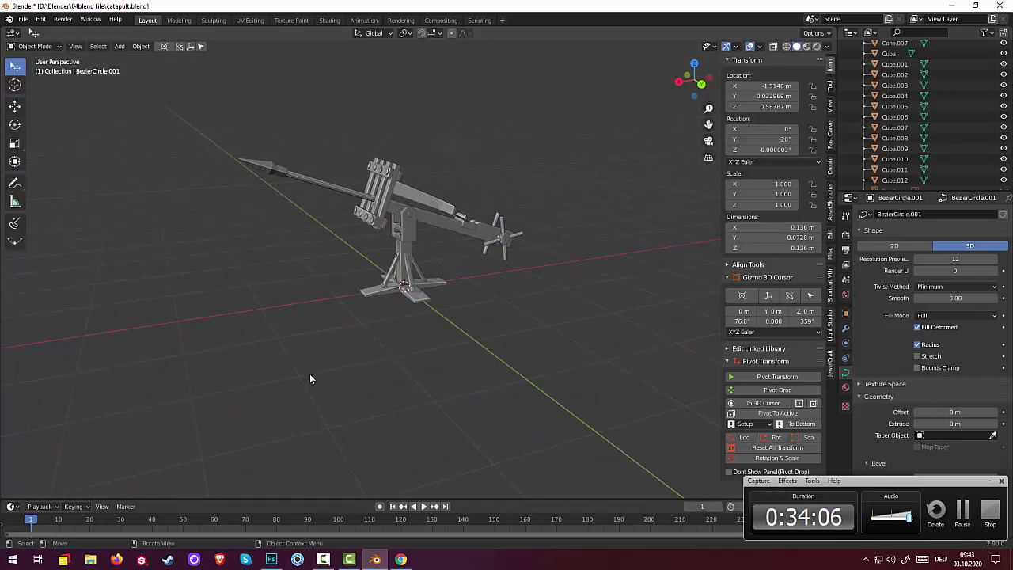
click(265, 173)
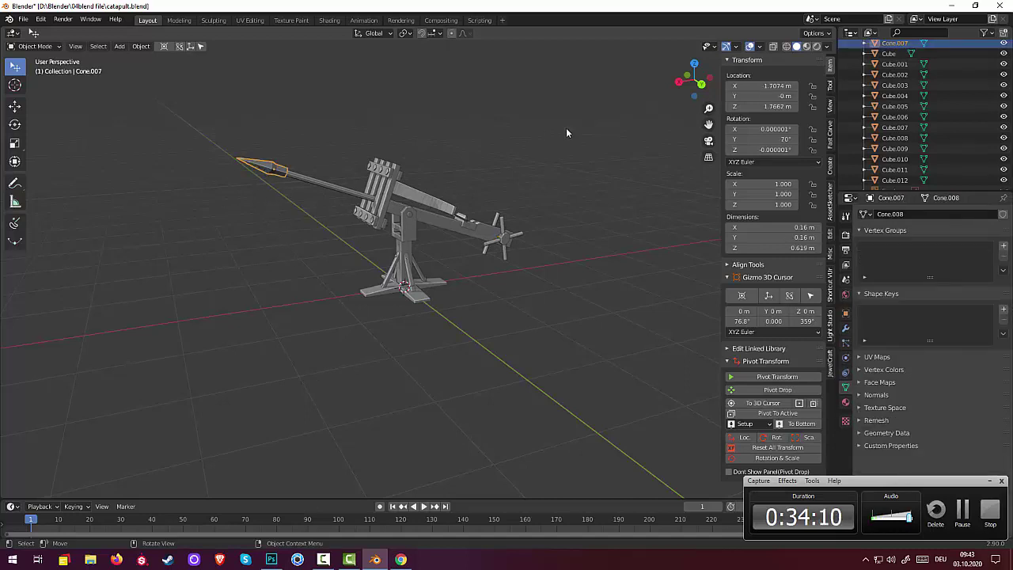
click(1004, 44)
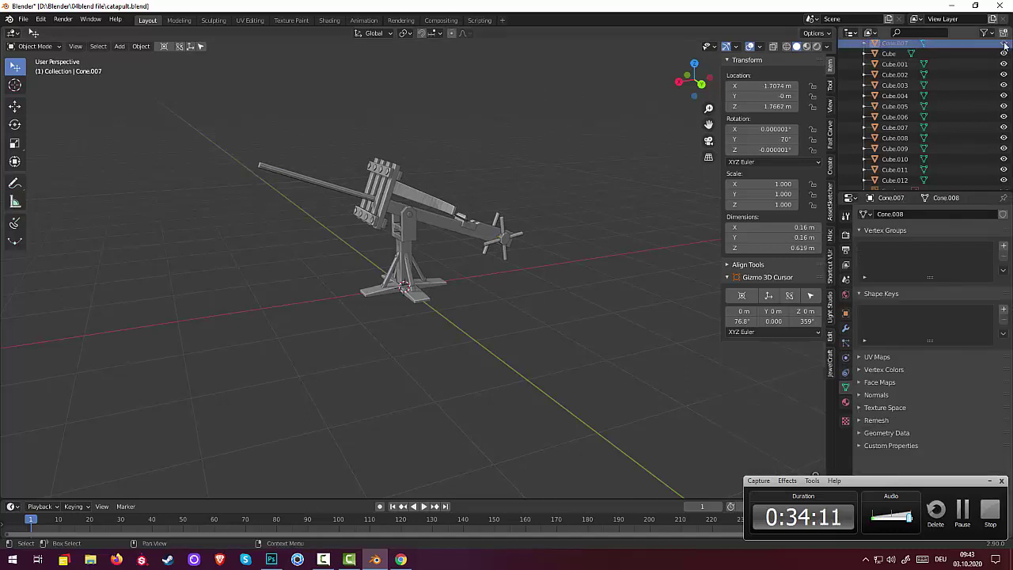
Select the cube parts from Cube through Cube.012 in the outliner
click(890, 53)
scroll(899, 119, down, 1)
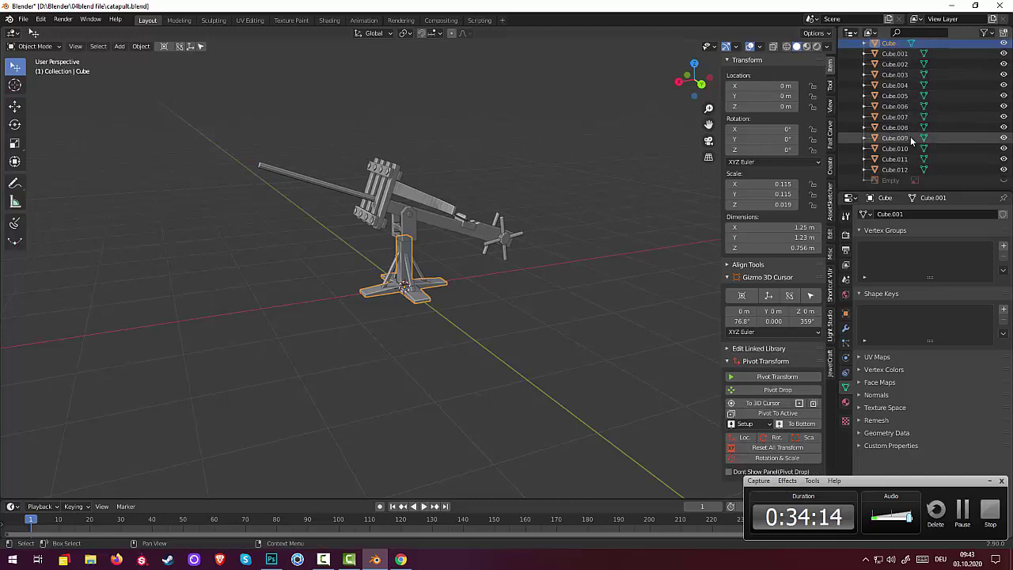
shift+click(894, 169)
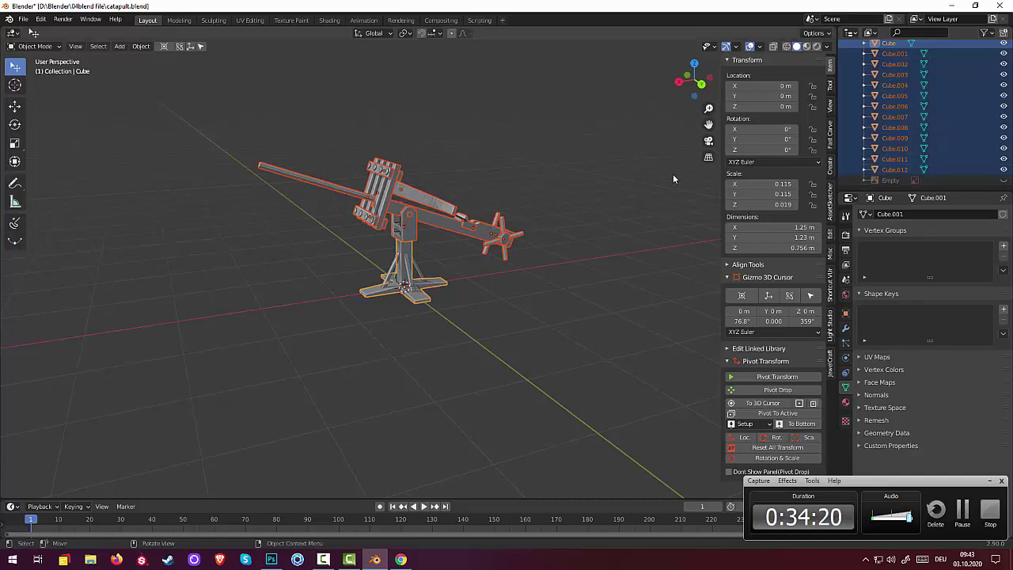
Inspect the string, BezierCircle and bow arm Cube.011 for the 20° tilt, ending with only BezierCircle selected
mouse_move(673, 174)
middle_down()
mouse_move(583, 255)
mouse_move(552, 229)
middle_up()
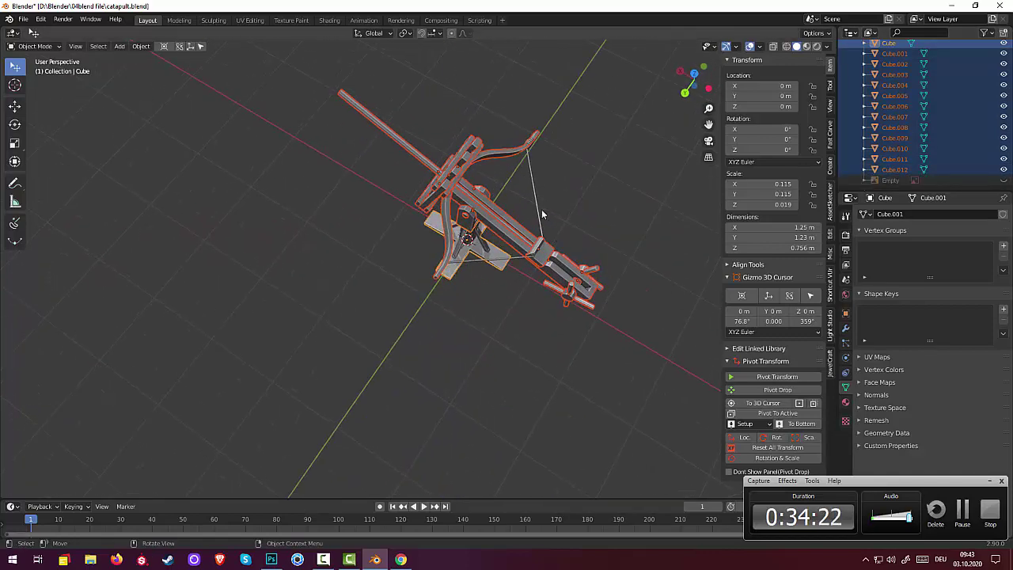
click(540, 215)
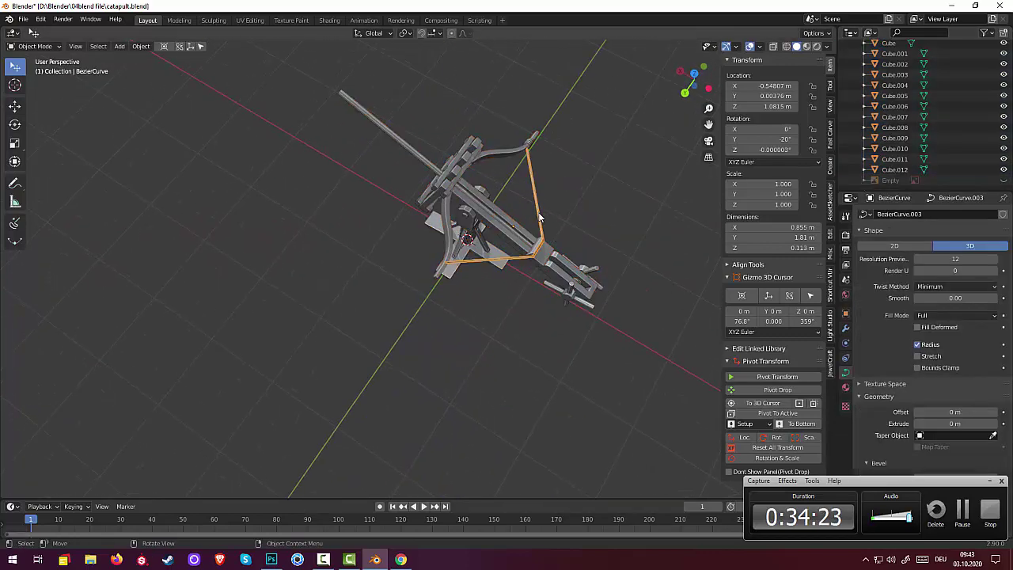
shift+click(530, 144)
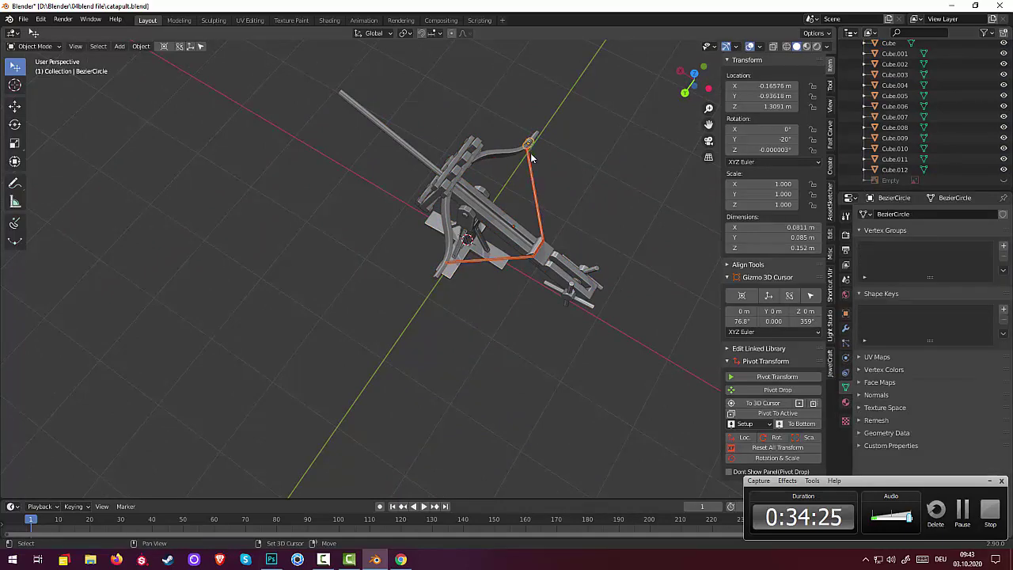
shift+click(444, 261)
mouse_move(467, 275)
middle_down()
mouse_move(475, 244)
mouse_move(577, 251)
middle_up()
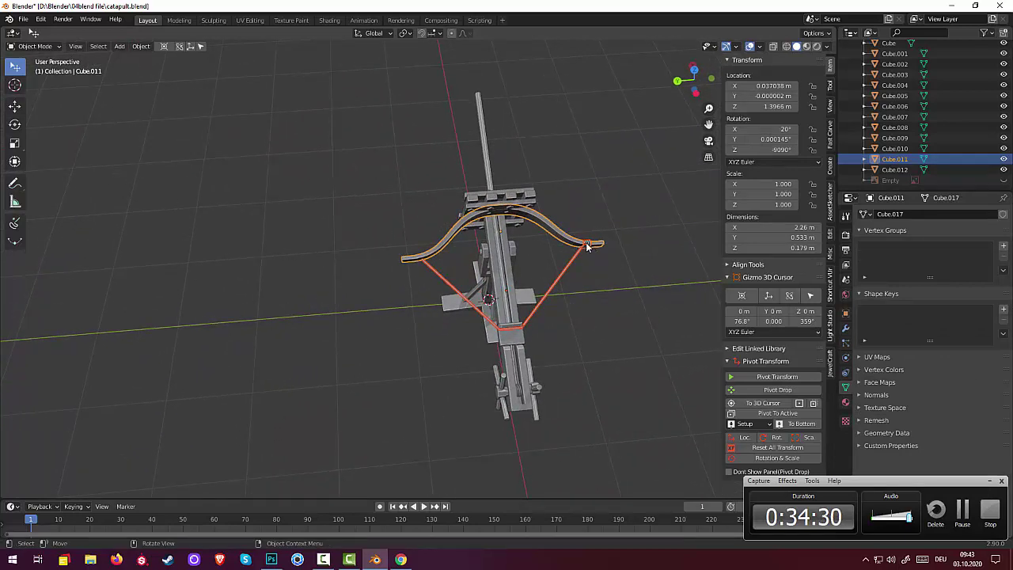
click(588, 243)
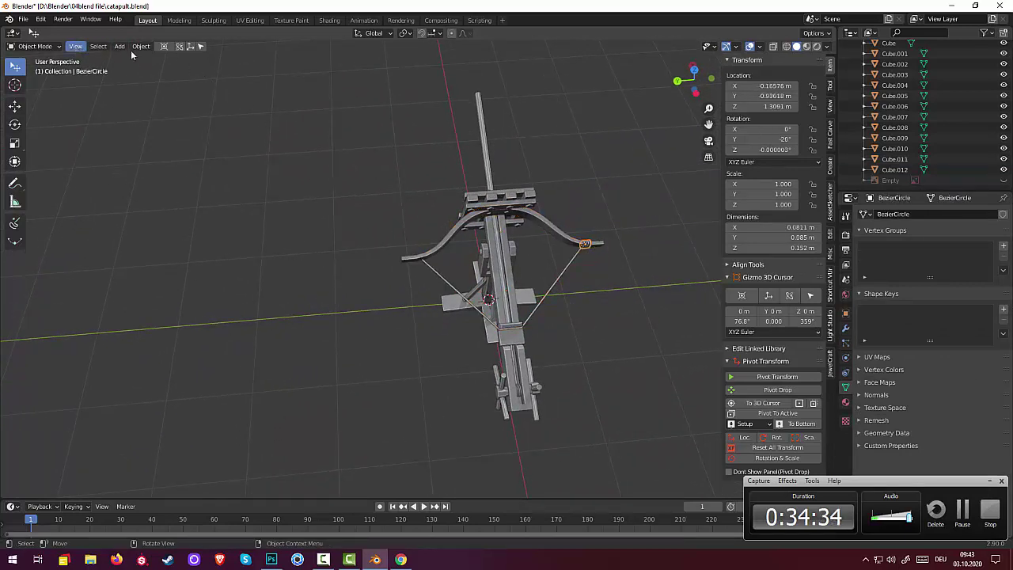
Unhide the Cone.007 arrowhead so it sits on the tilted bolt again
middle_drag(554, 266, 670, 225)
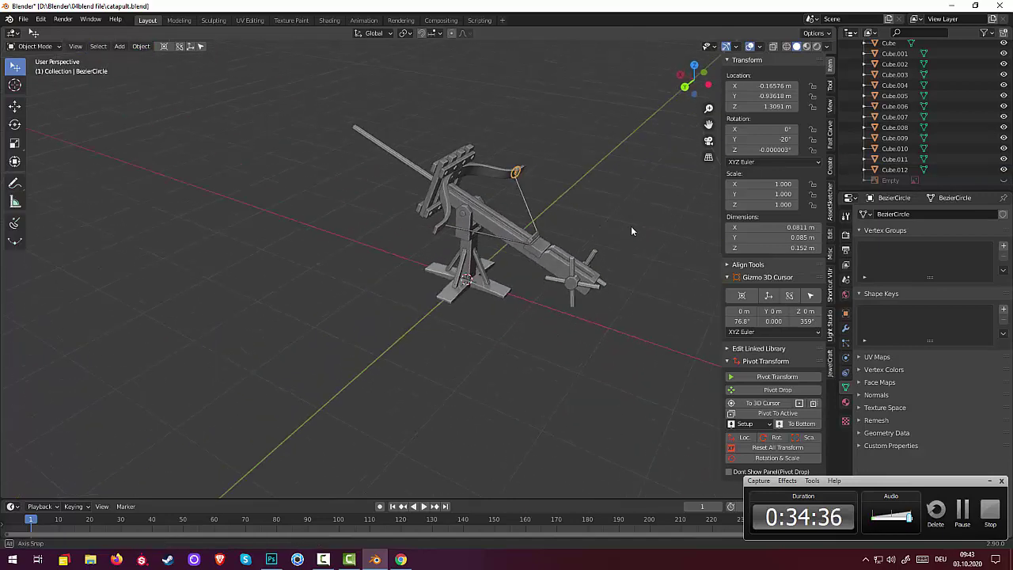
scroll(982, 127, up, 2)
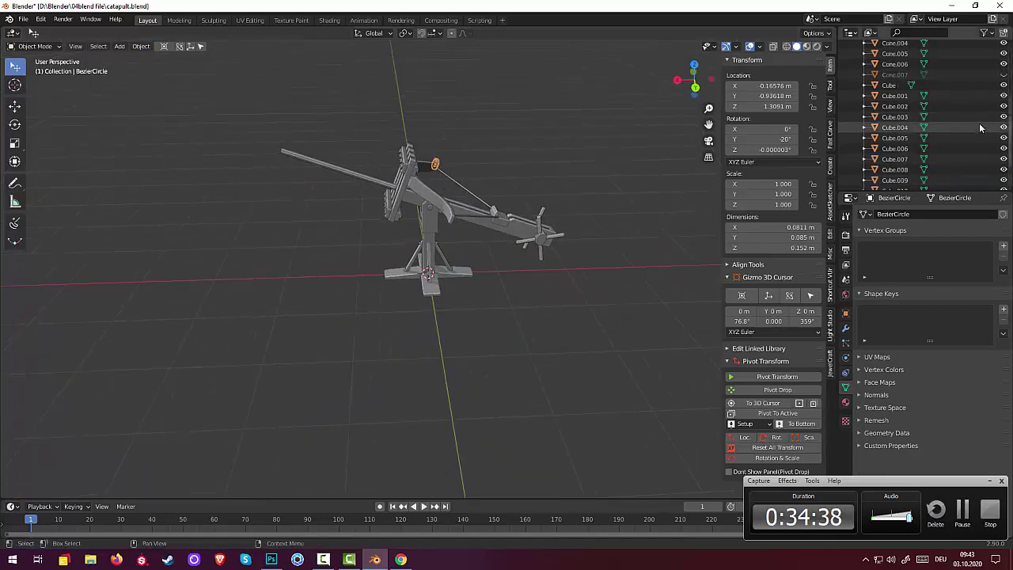
scroll(982, 127, up, 2)
scroll(989, 131, up, 1)
click(1003, 138)
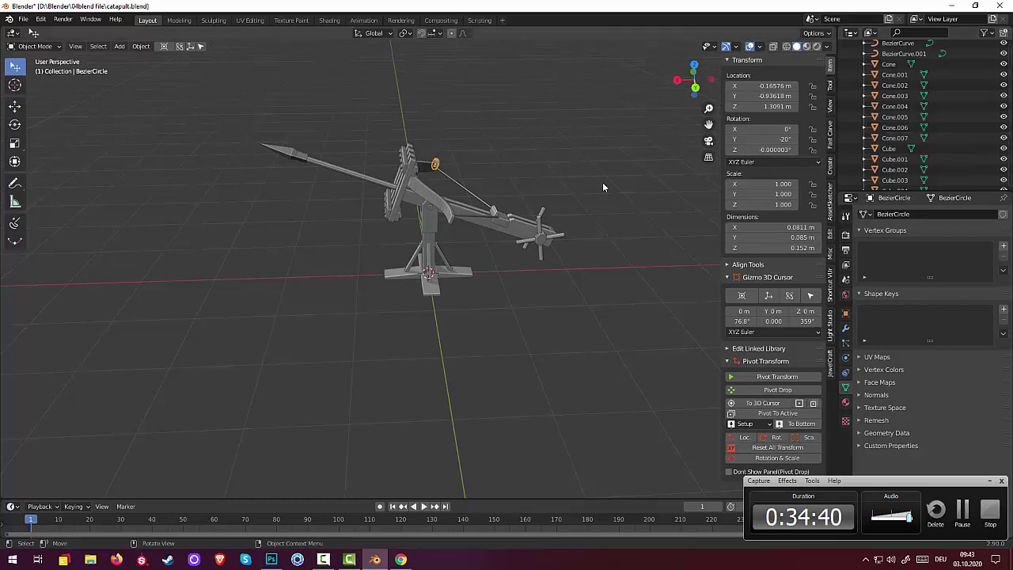
Review the finished ballista from several angles, then stop the recording
mouse_move(600, 187)
middle_down()
mouse_move(588, 193)
mouse_move(652, 187)
mouse_move(617, 209)
middle_up()
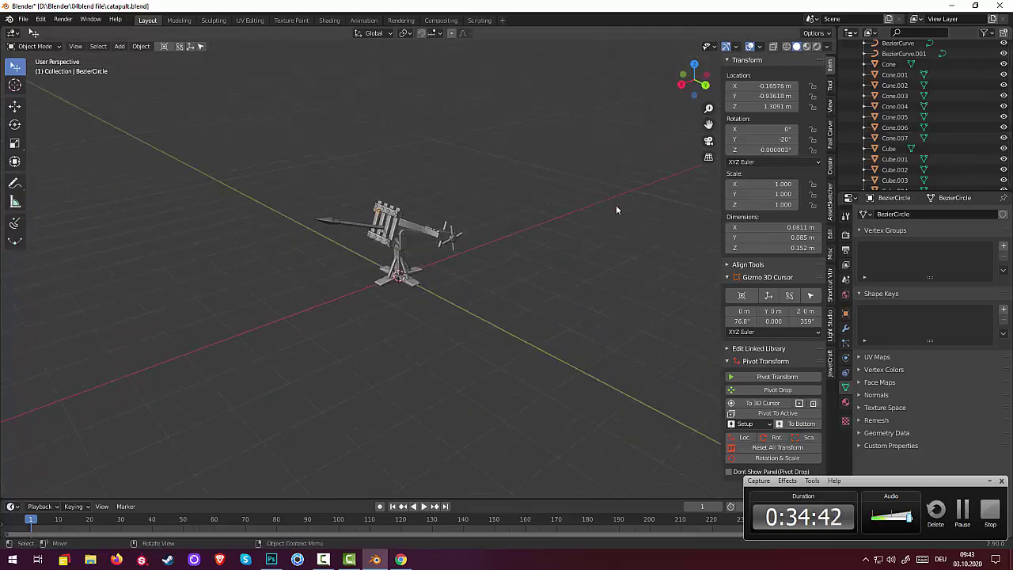
scroll(459, 277, up, 3)
scroll(455, 271, up, 3)
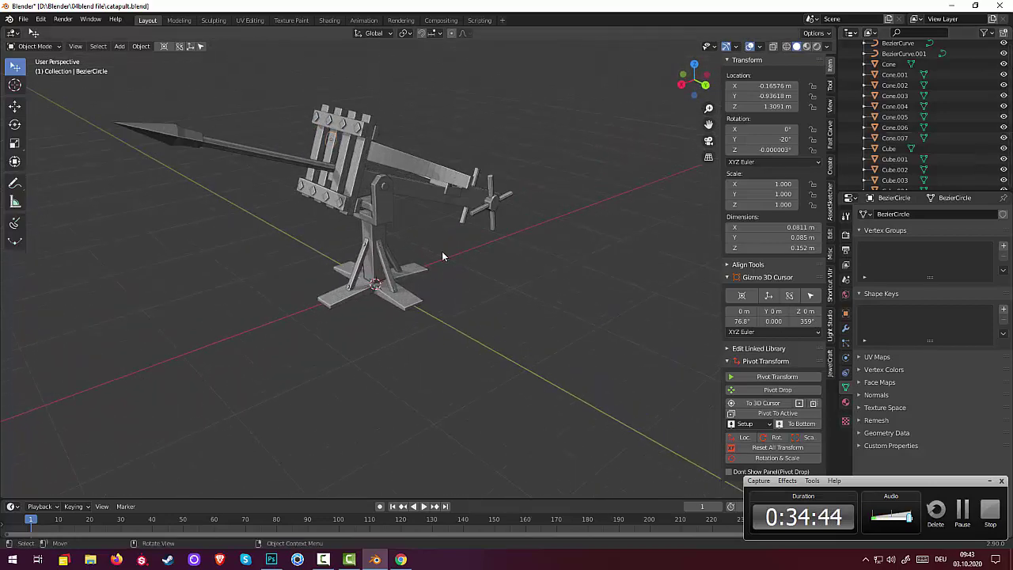
middle_drag(436, 238, 451, 241)
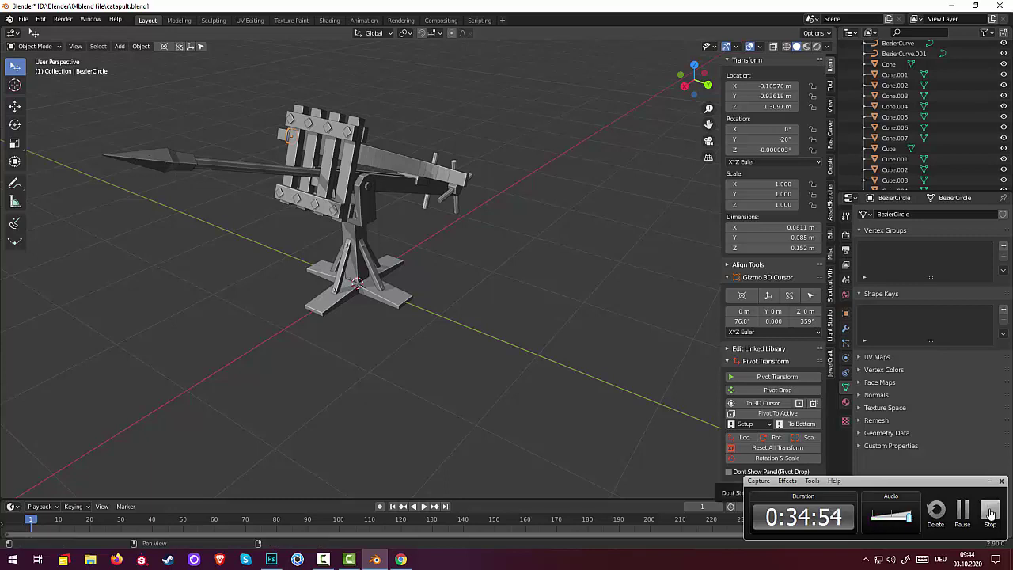
click(990, 514)
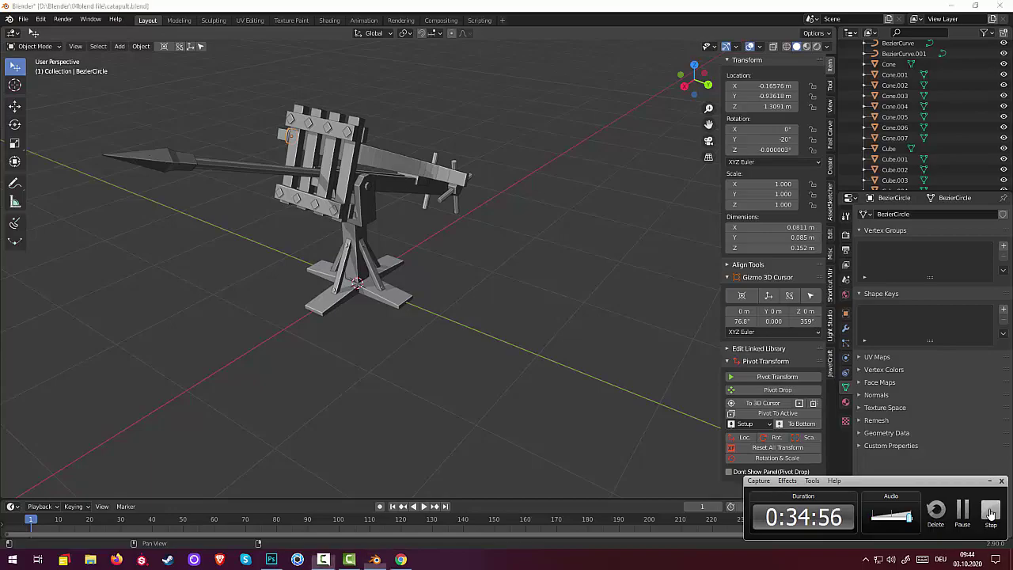